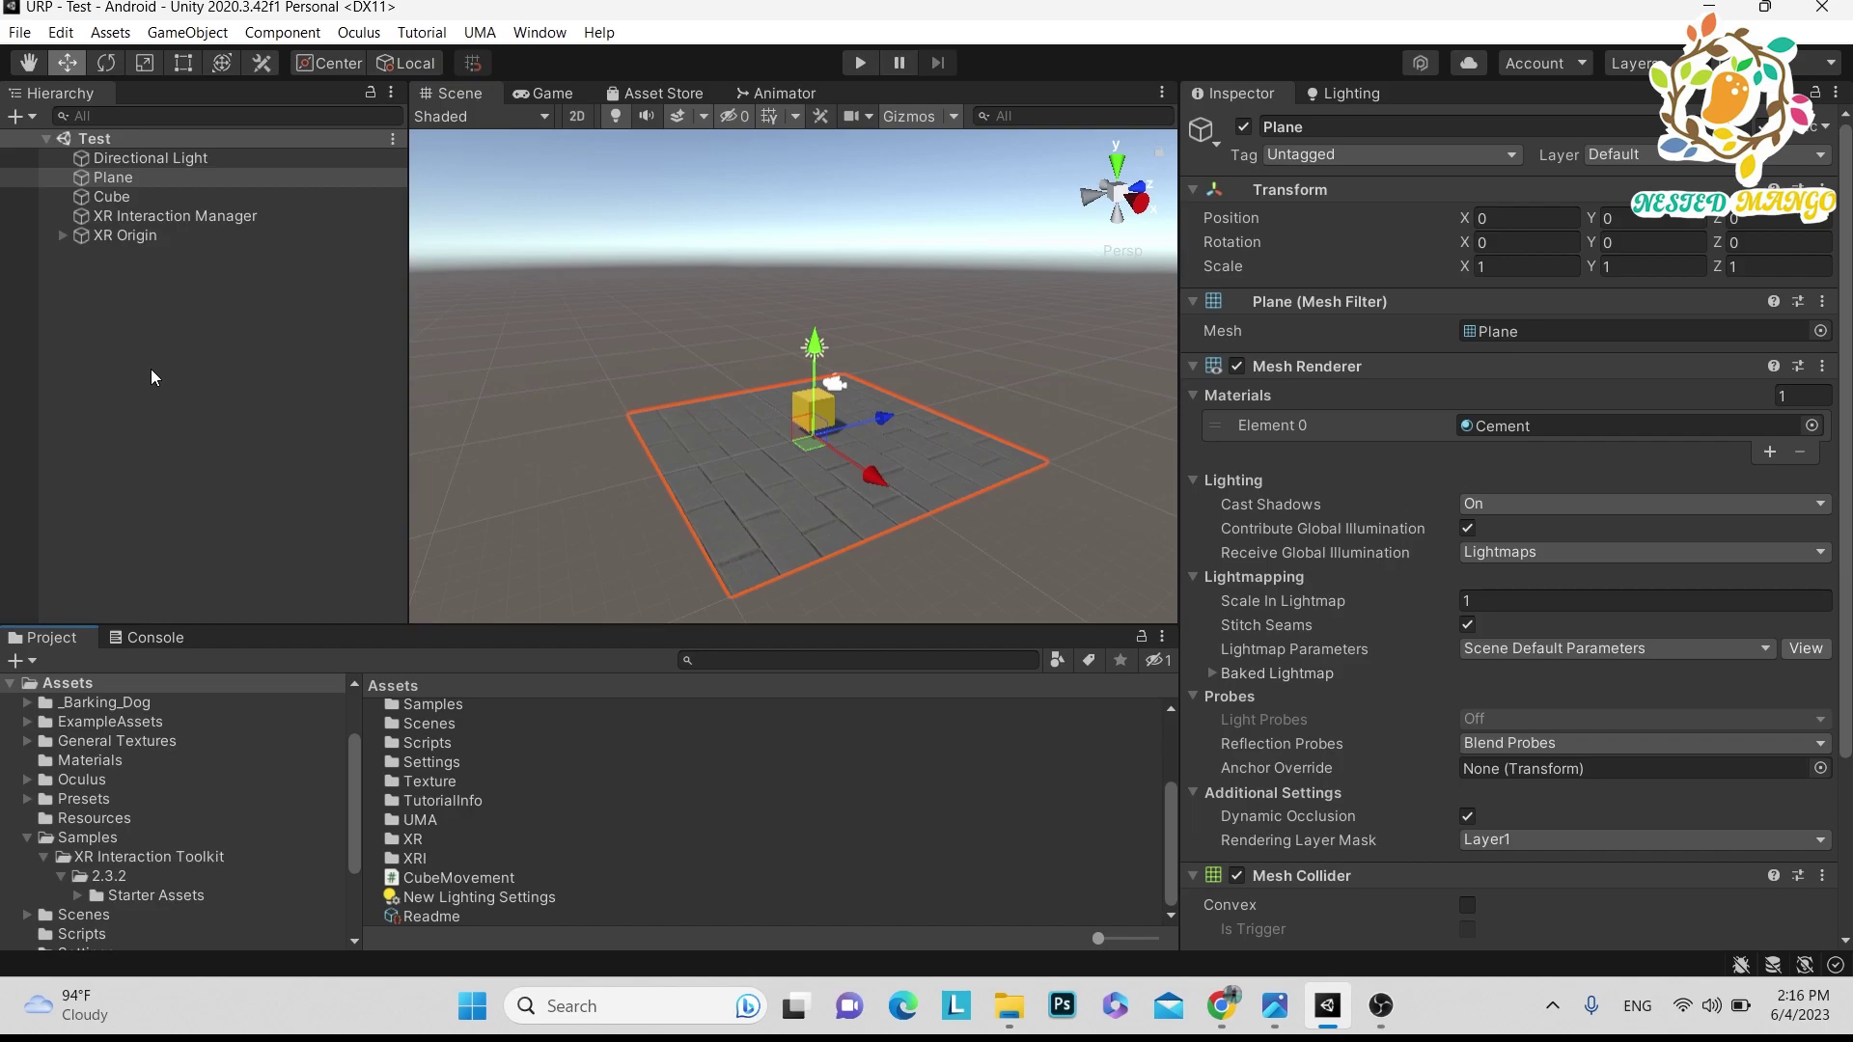
# Add a new cube and move it along Z, away from the cement Plane
pyautogui.click(177, 354)
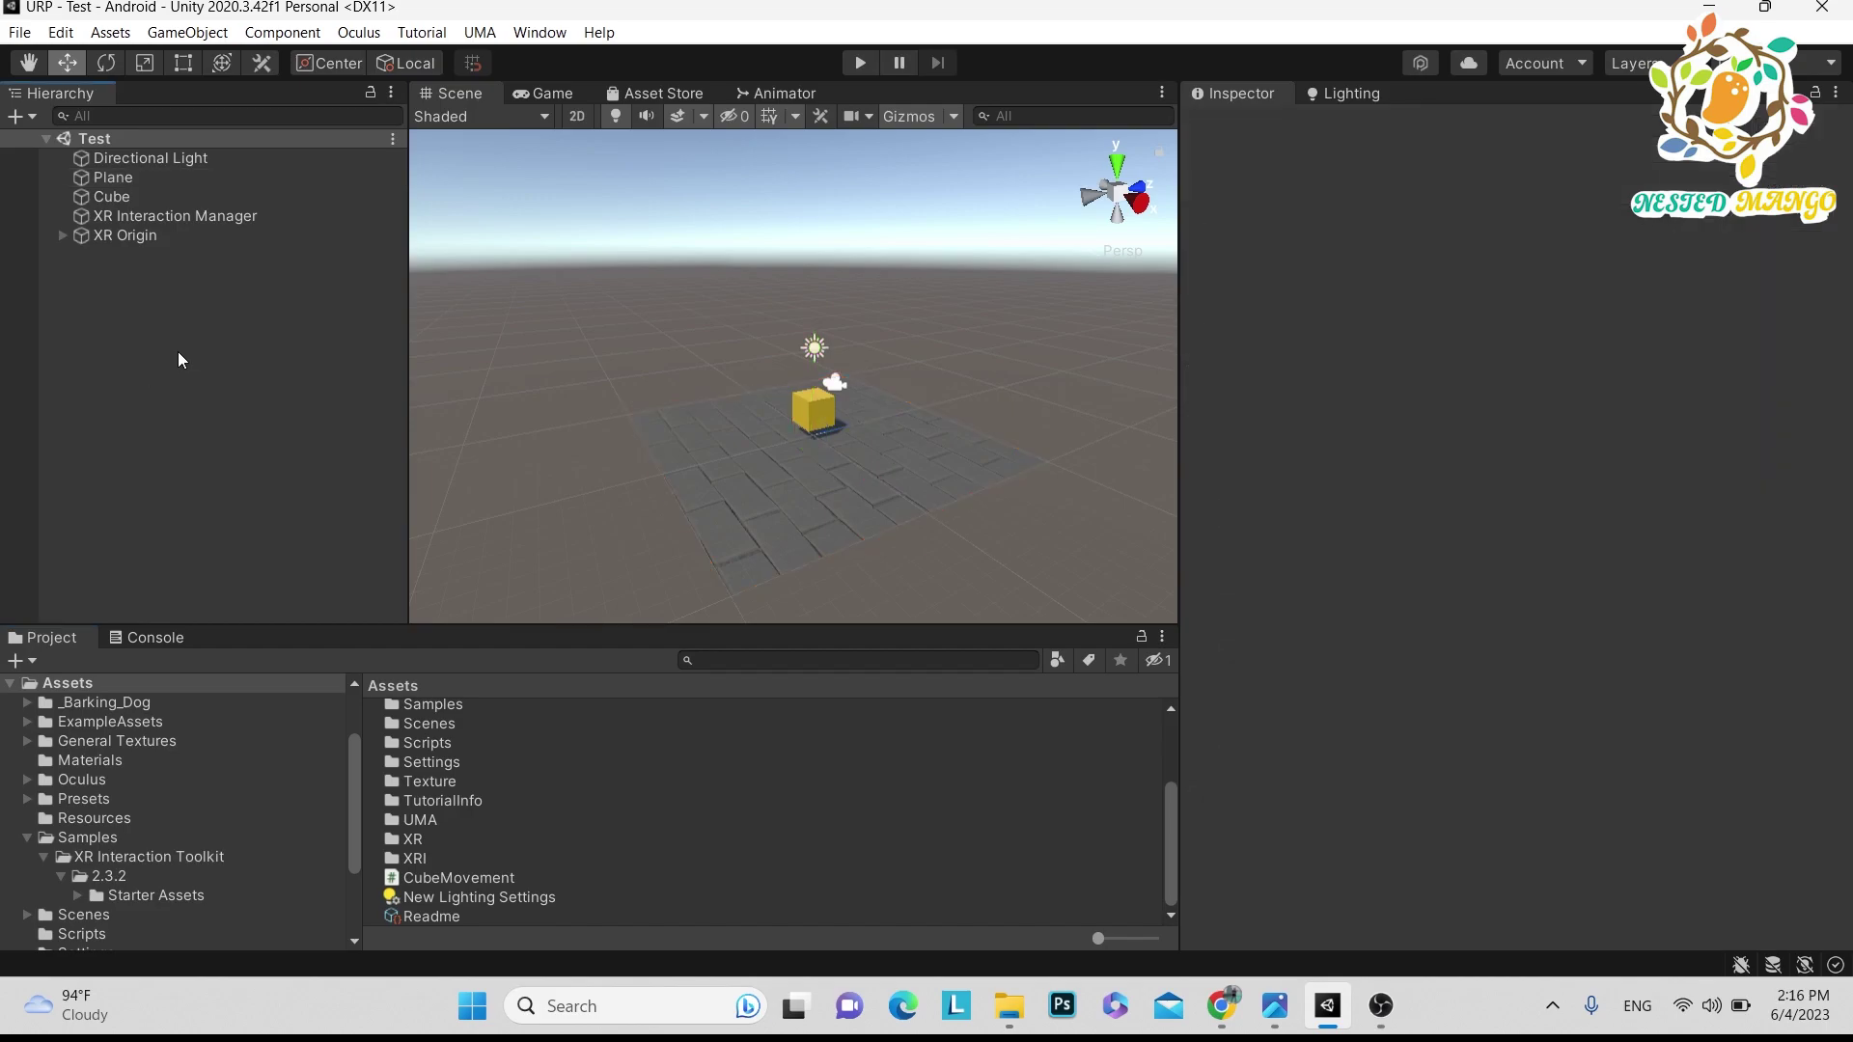
pyautogui.click(776, 496)
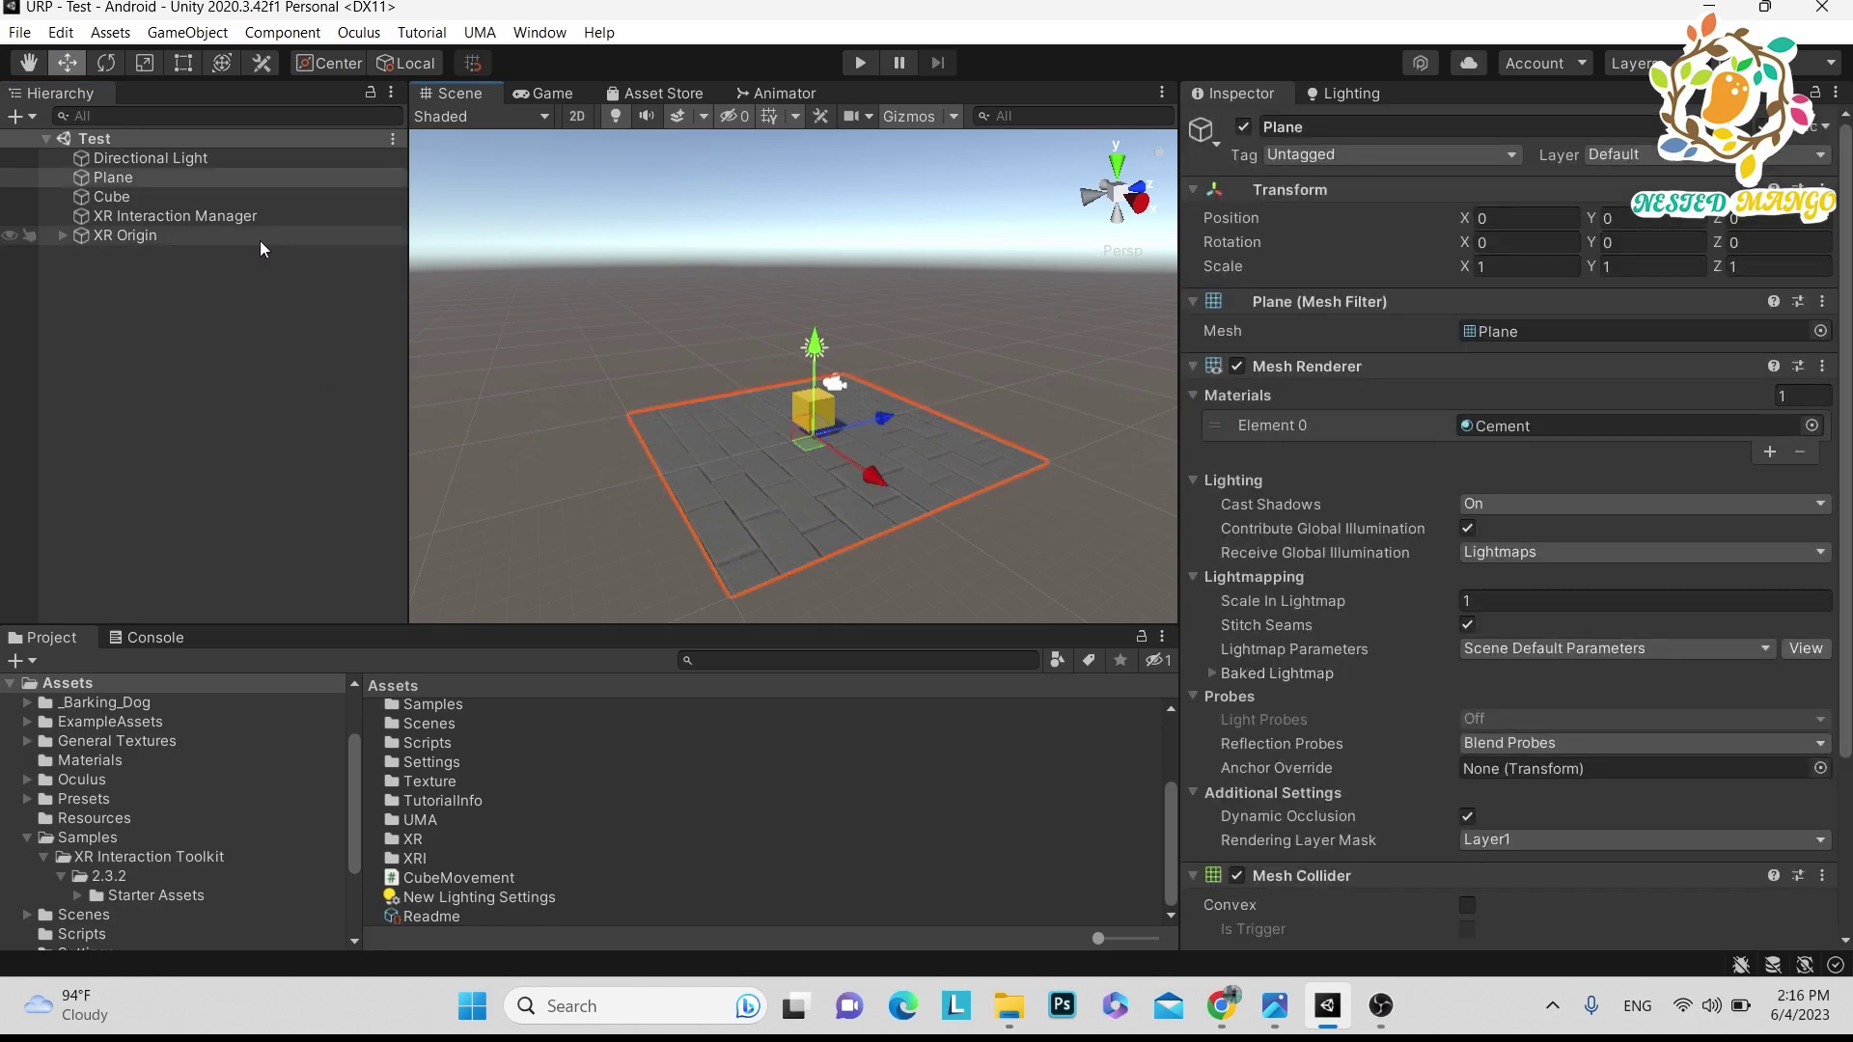
pyautogui.scroll(-5, 1353, 650)
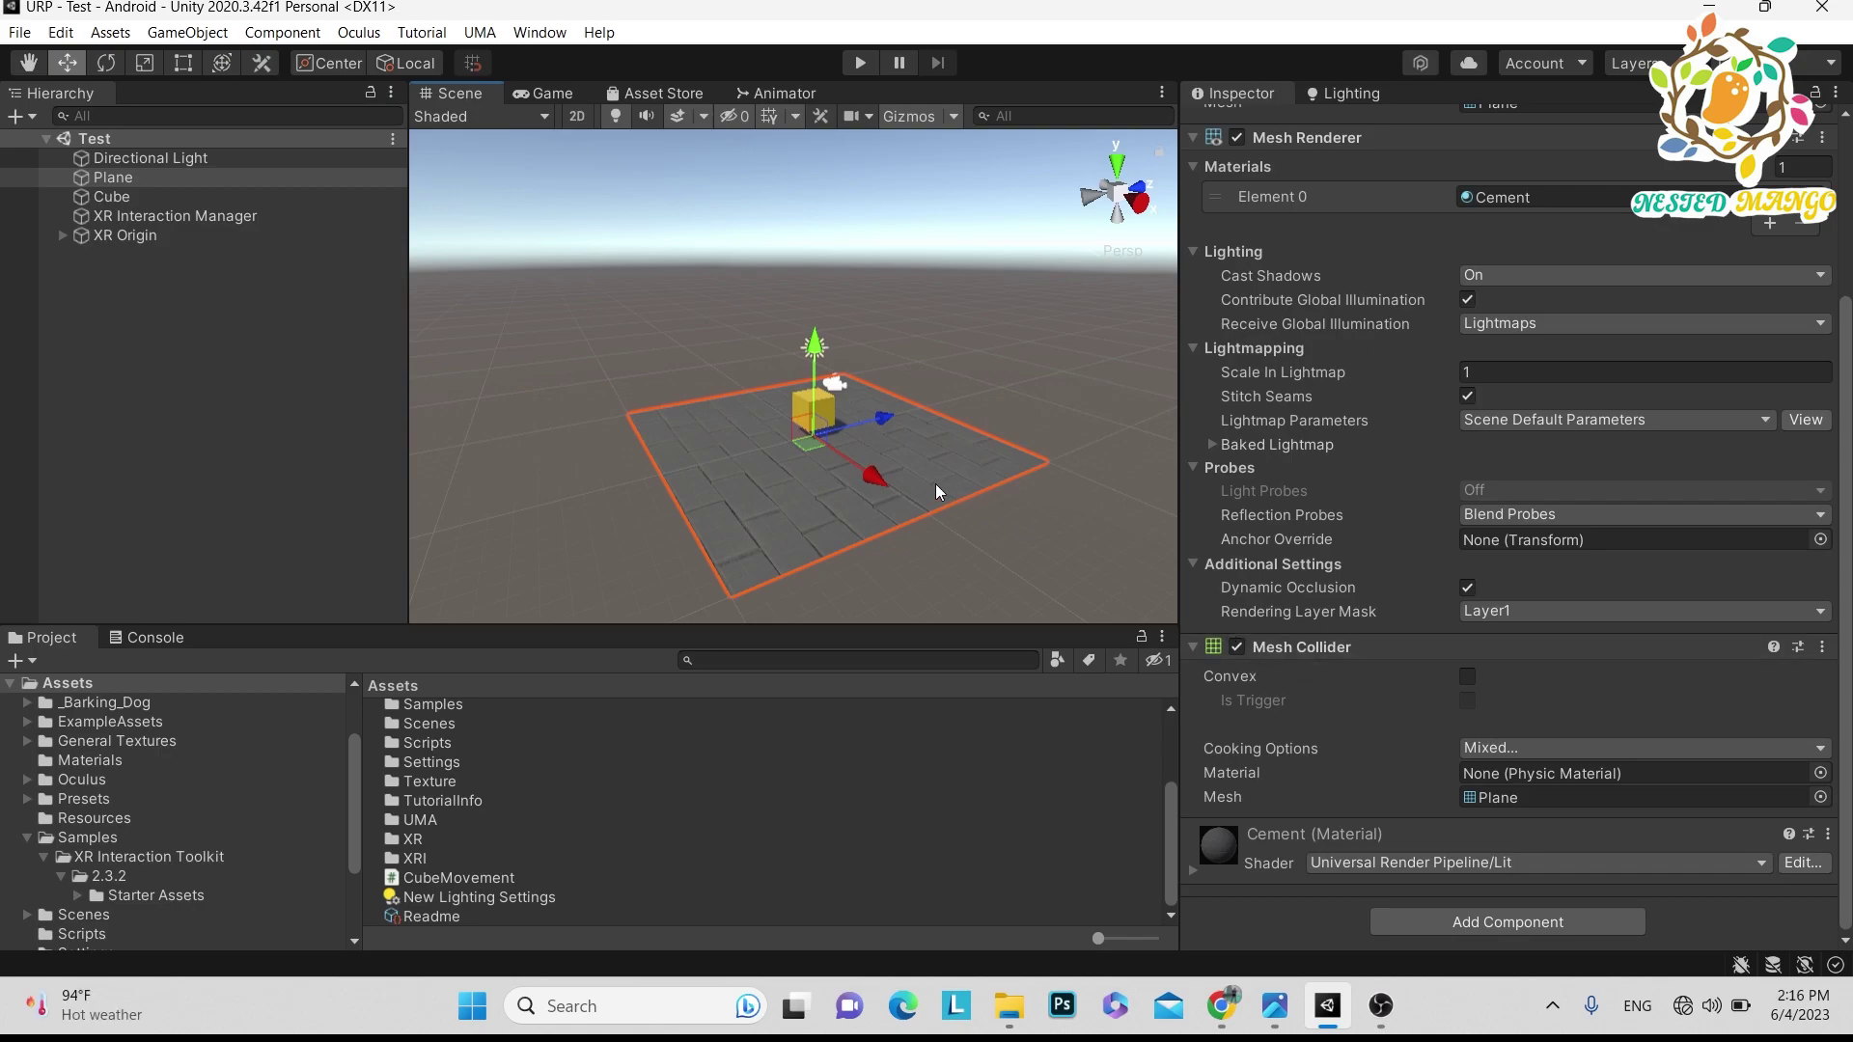
pyautogui.scroll(-2, 898, 432)
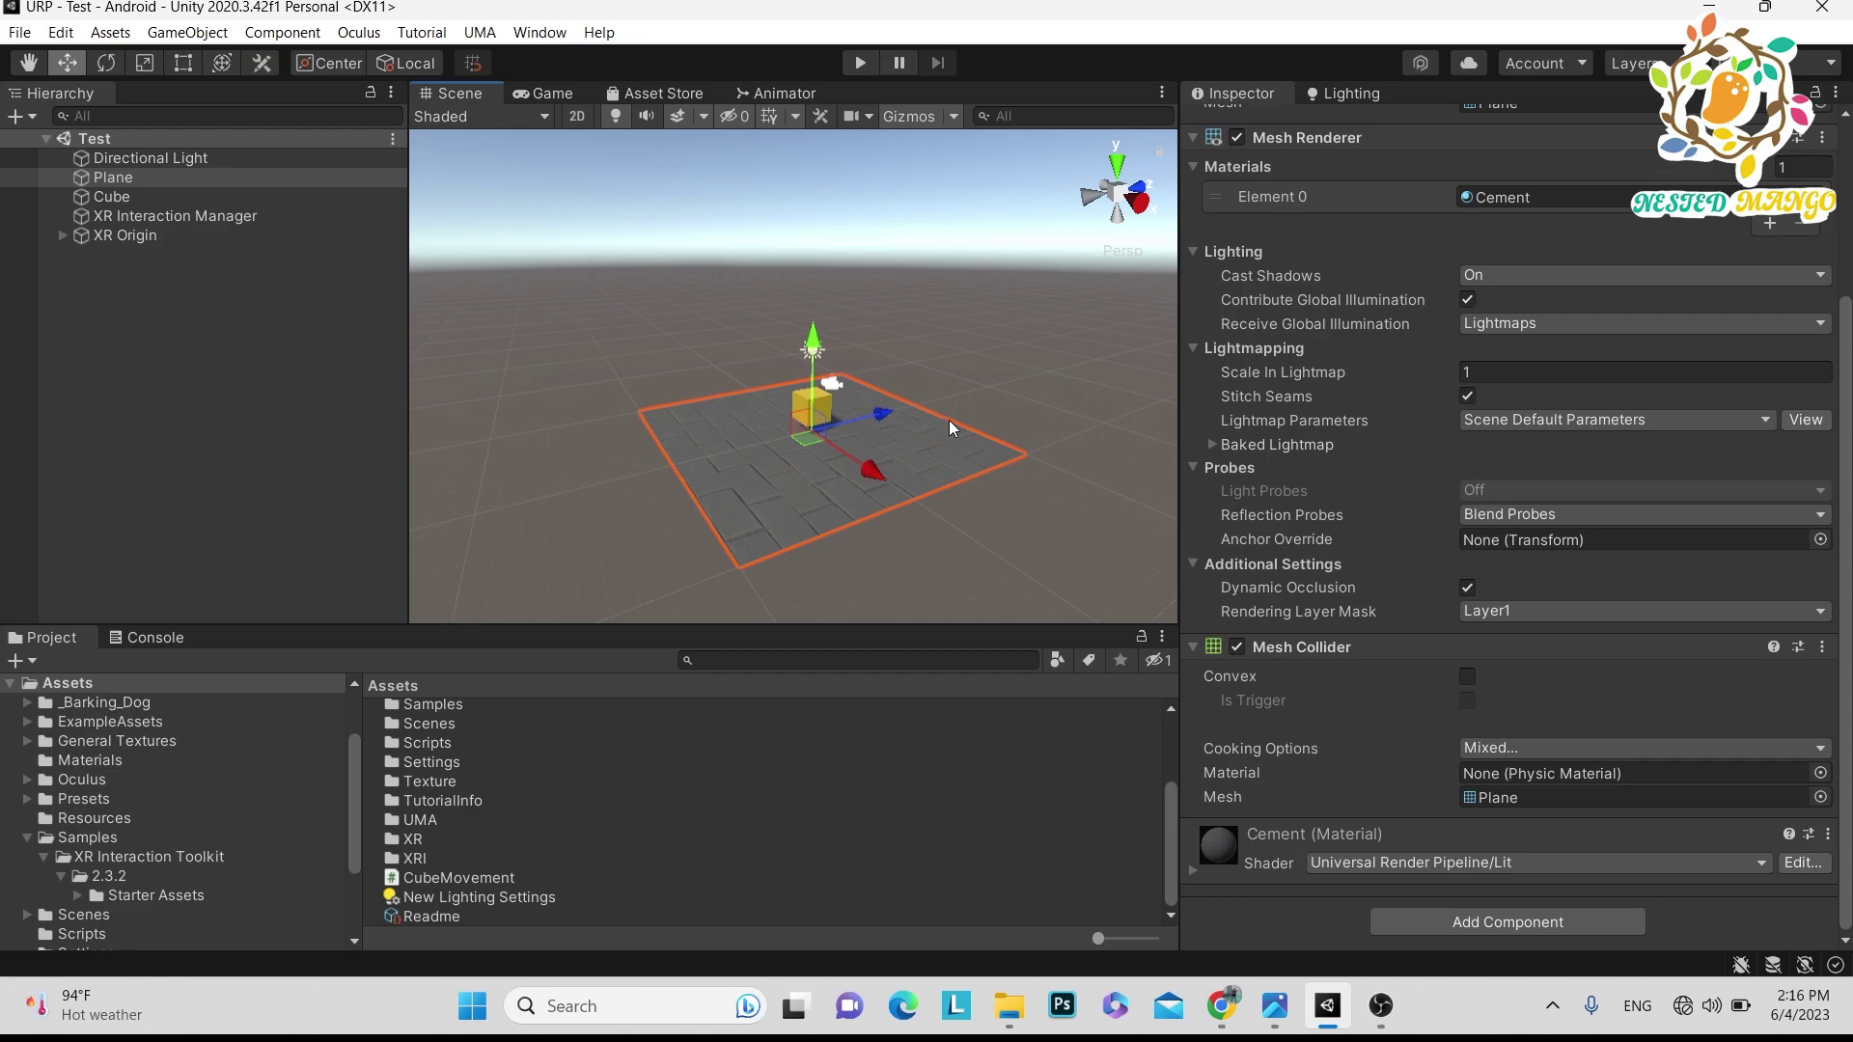
pyautogui.moveTo(950, 429); pyautogui.dragTo(877, 432, button='middle')
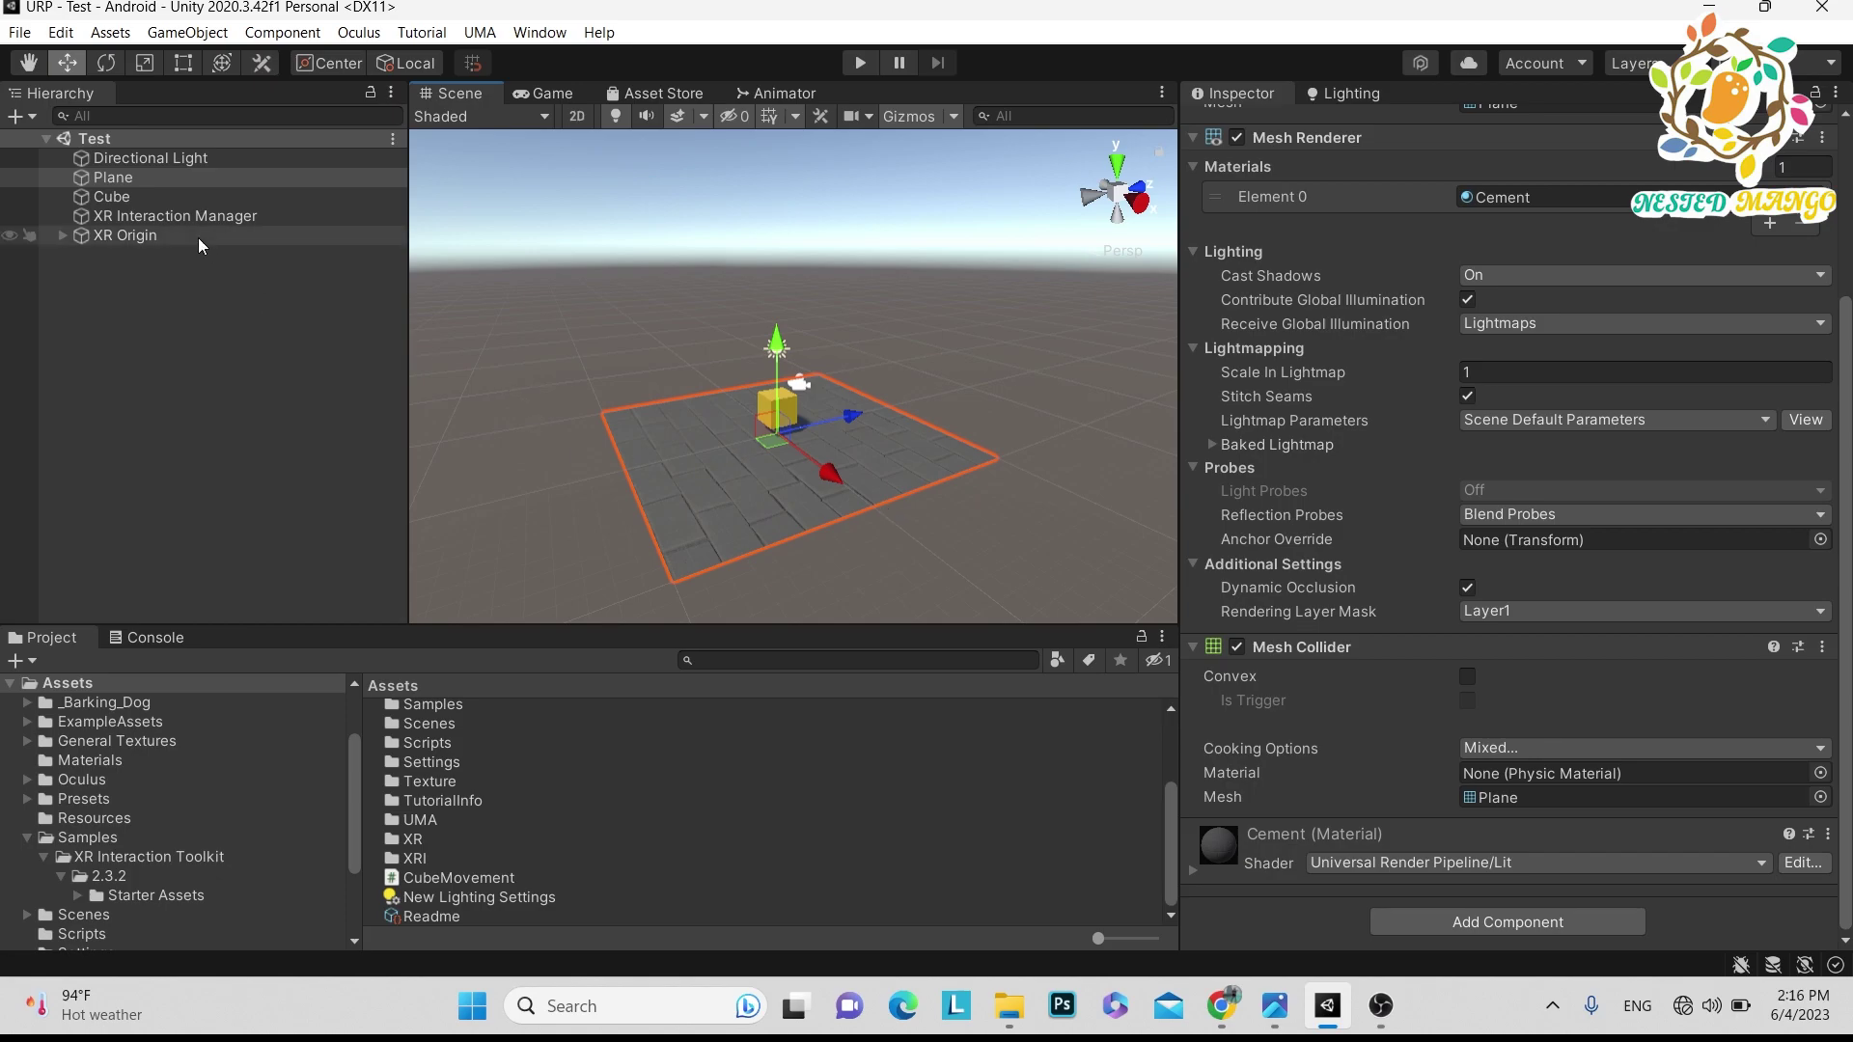
pyautogui.rightClick(135, 396)
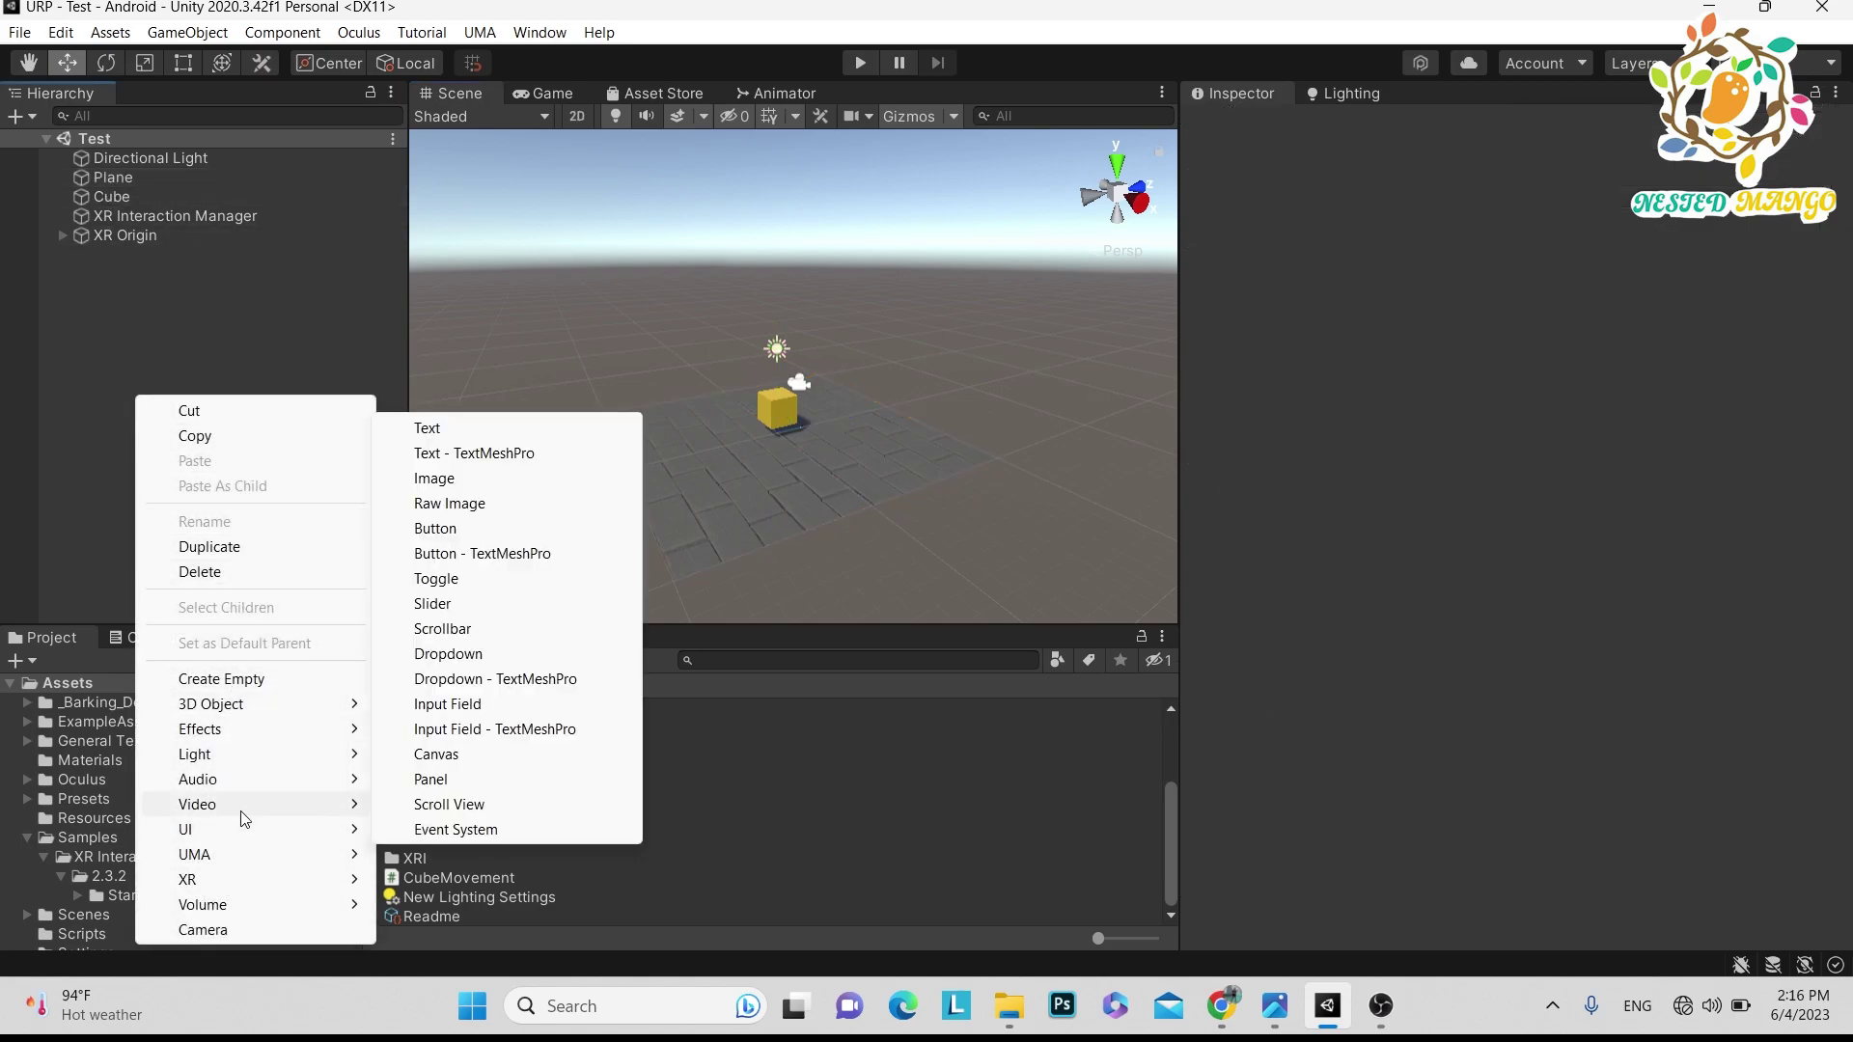
pyautogui.moveTo(275, 705)
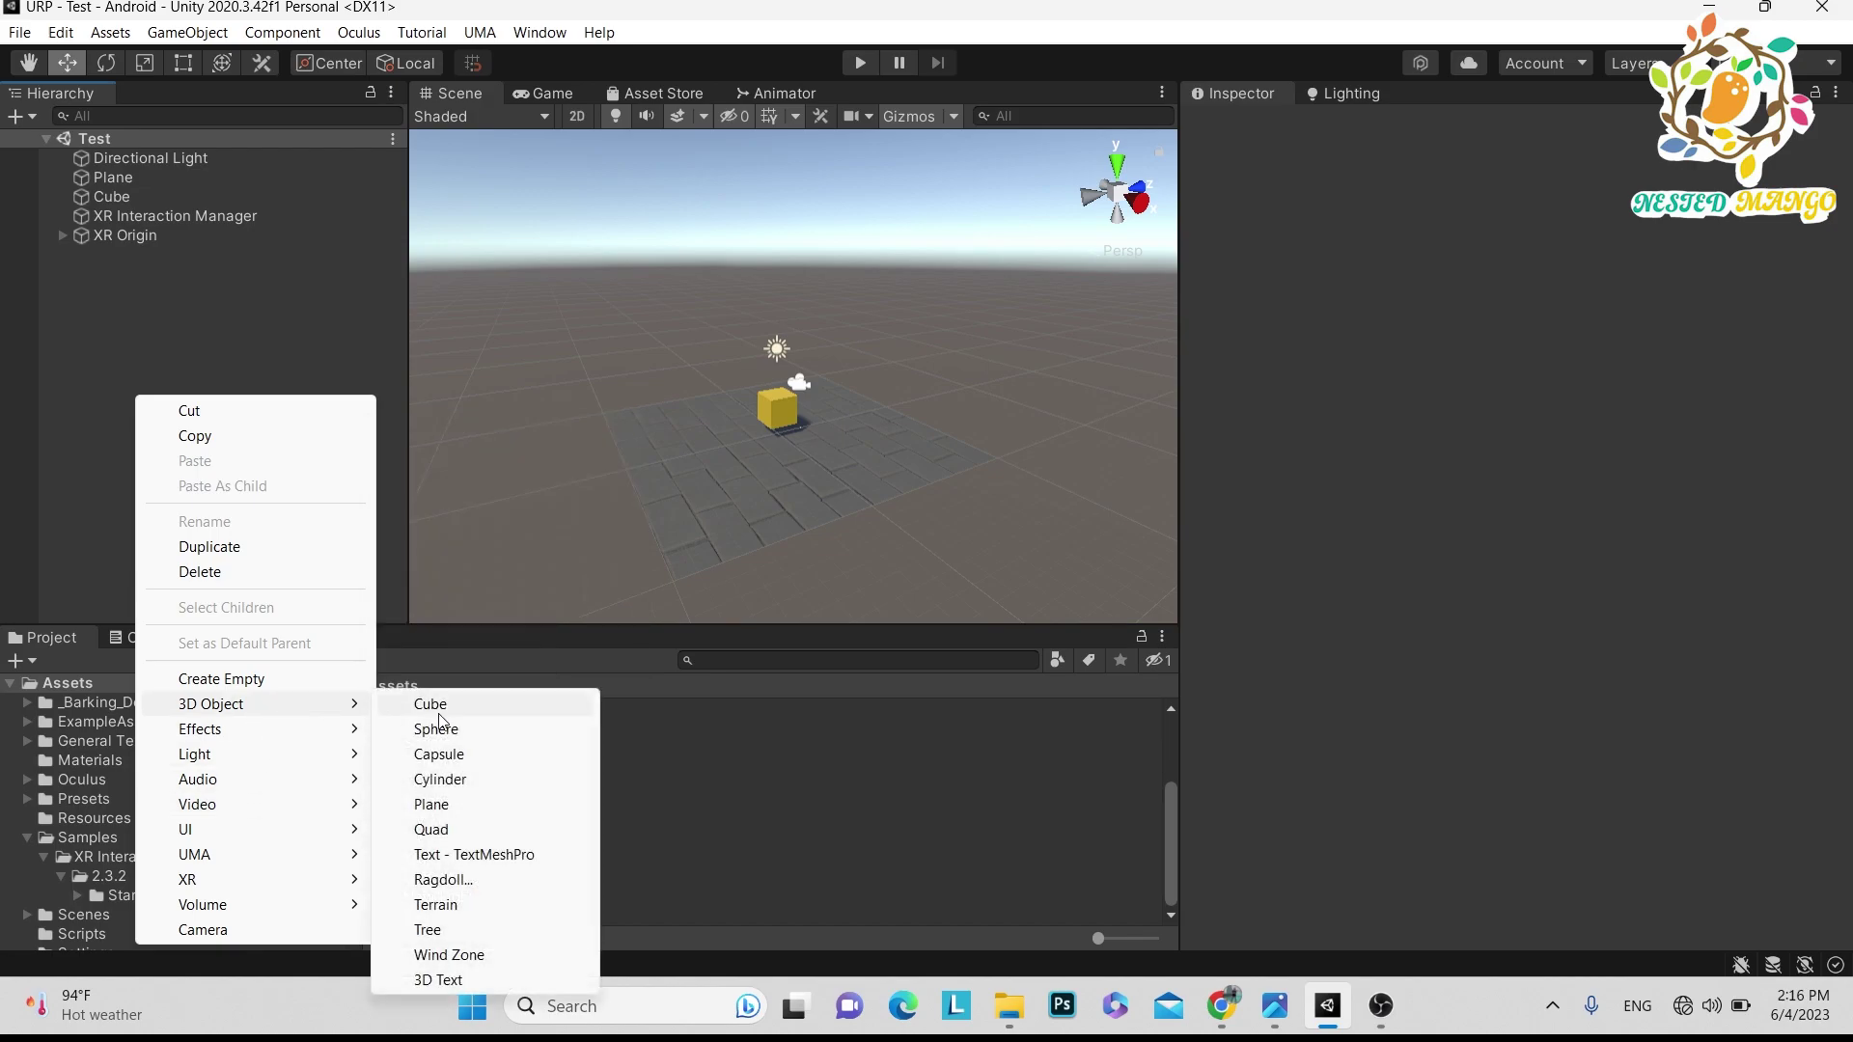
pyautogui.click(449, 710)
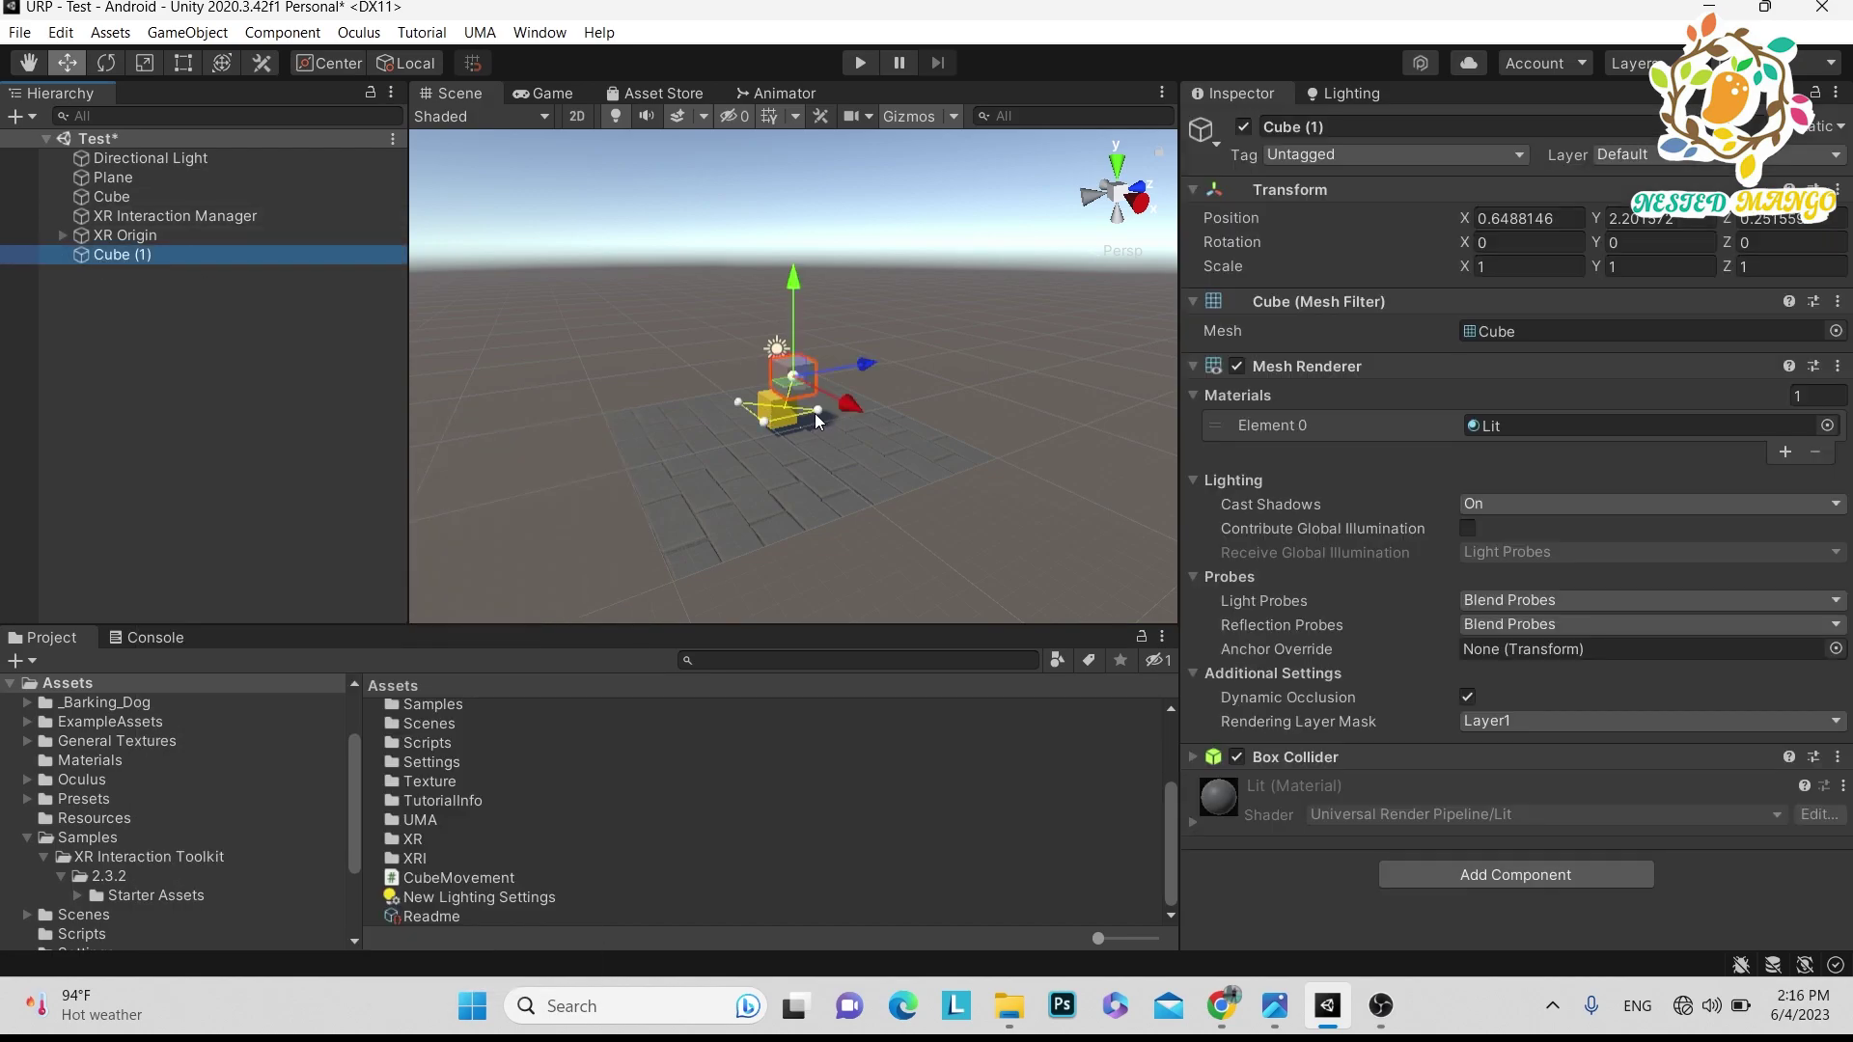
pyautogui.moveTo(866, 368); pyautogui.dragTo(1048, 337)
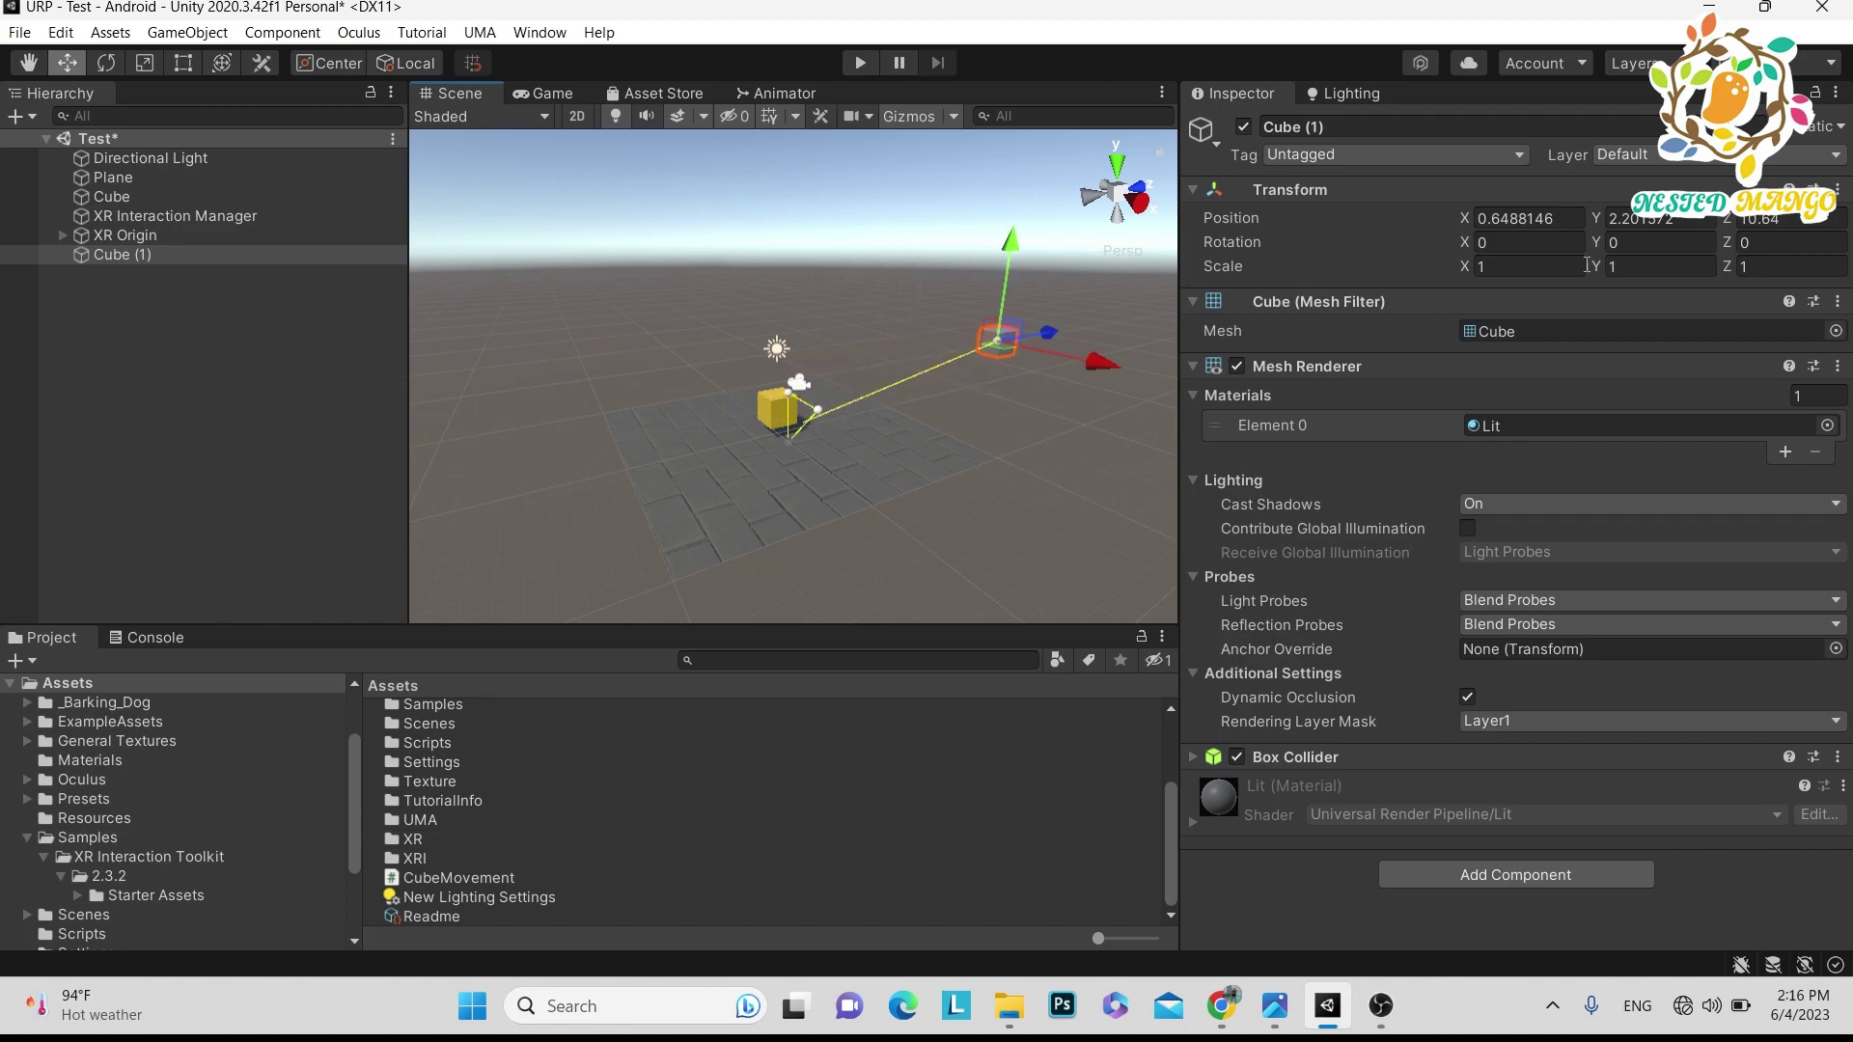
# Scale Cube (1) to 10 × 0.1 × 10 and lower it into a flat platform
pyautogui.click(1523, 270)
pyautogui.write('010')
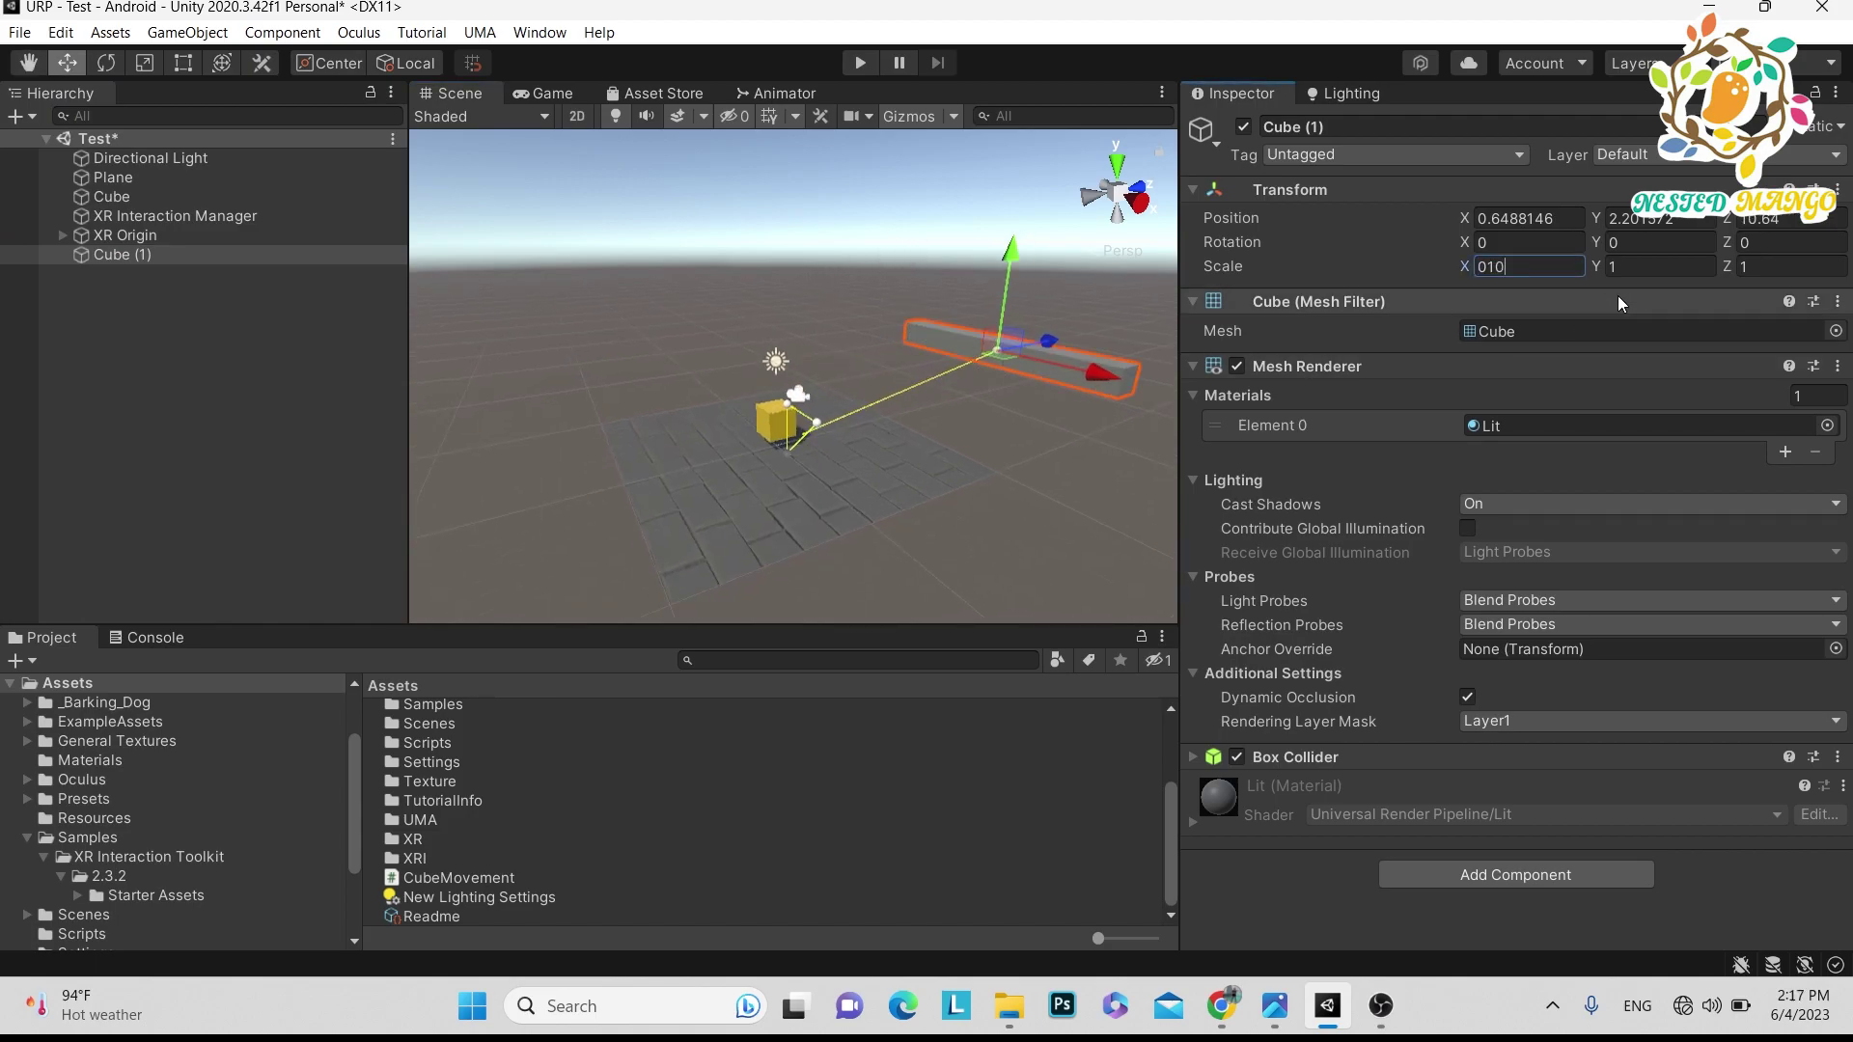
pyautogui.press('Tab')
pyautogui.write('0.1')
pyautogui.press('Tab')
pyautogui.write('10')
pyautogui.press('Return')
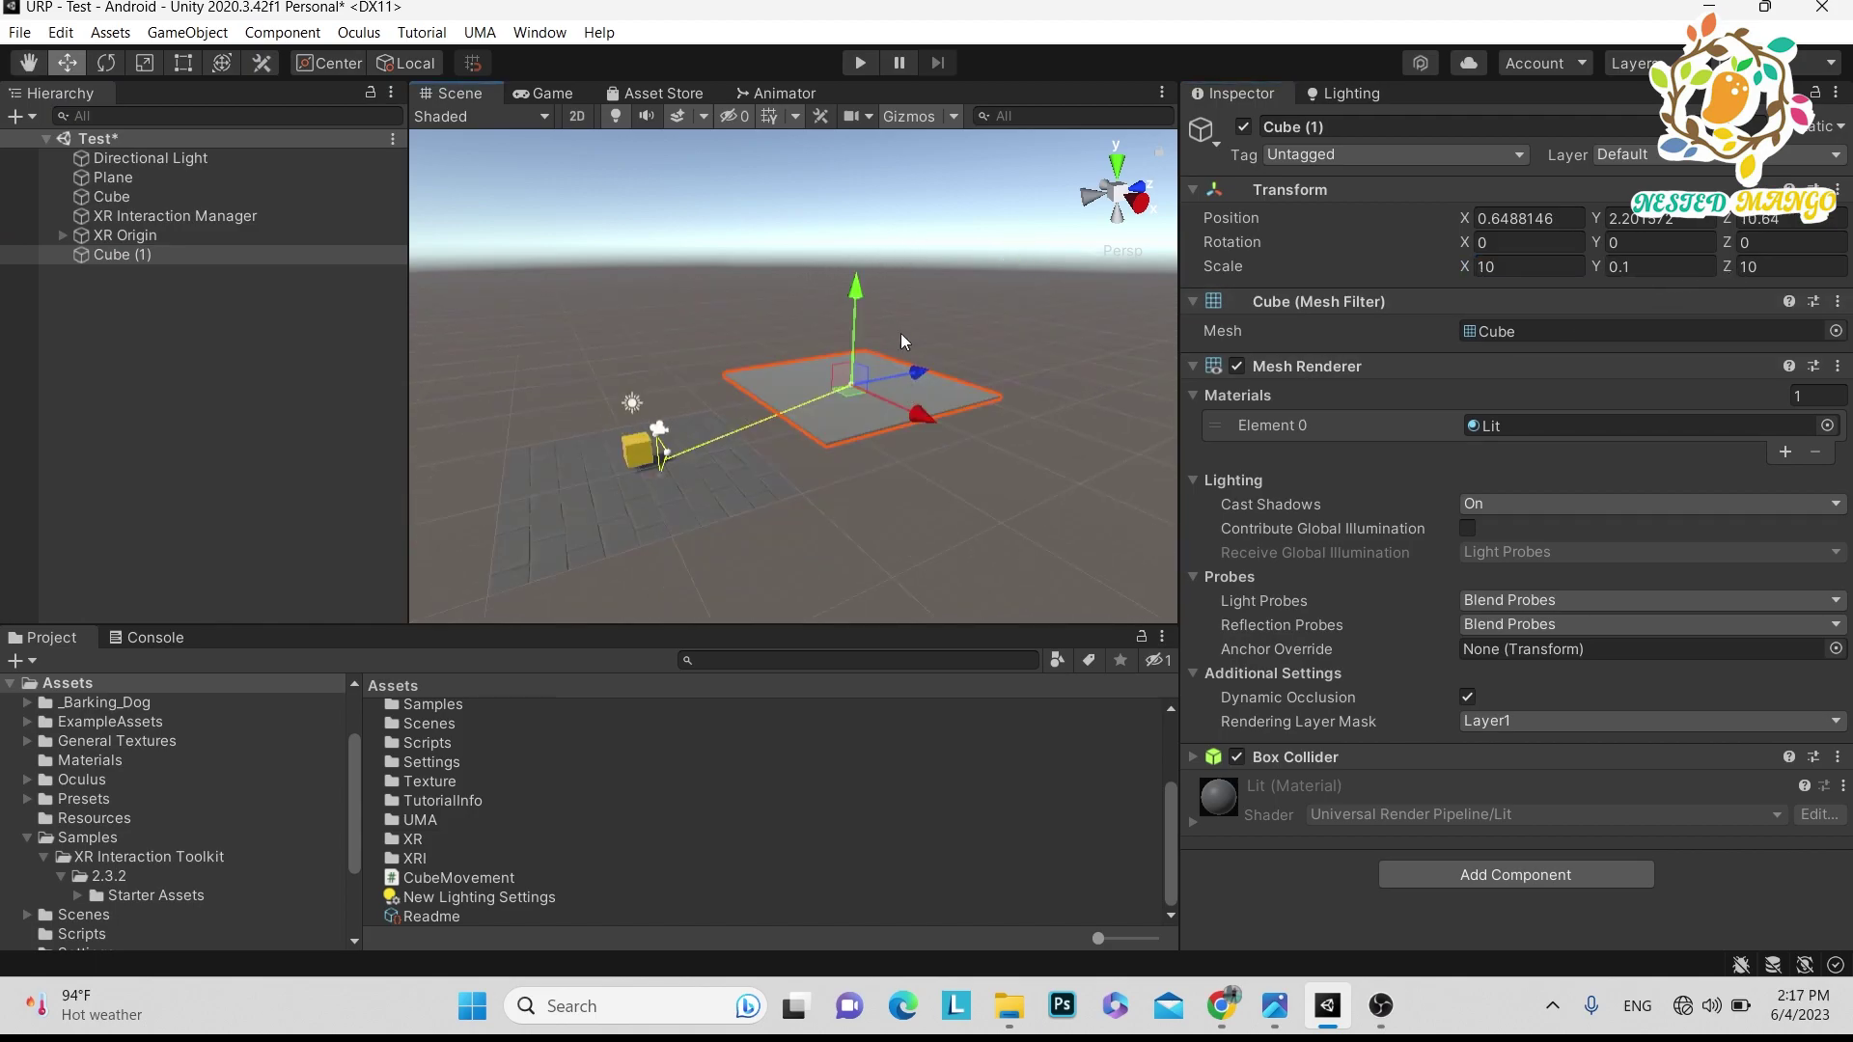
pyautogui.moveTo(849, 292); pyautogui.dragTo(955, 388)
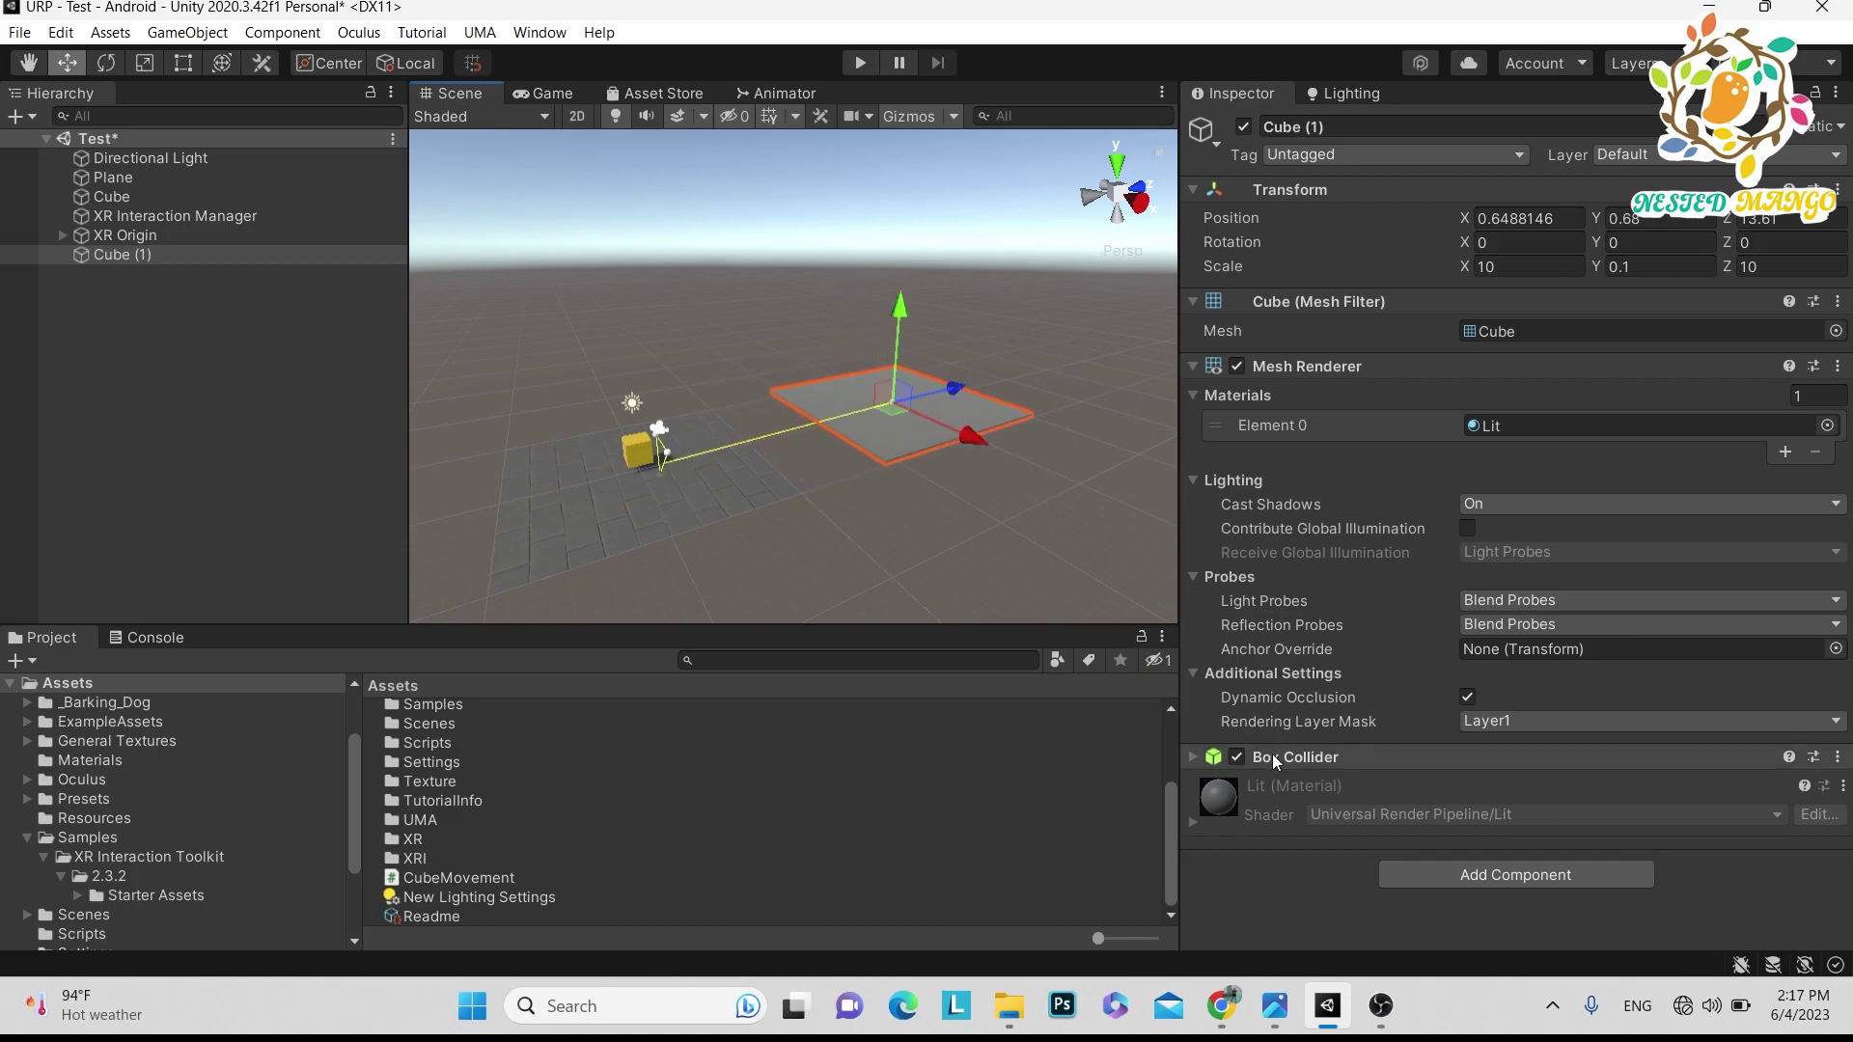
pyautogui.click(141, 196)
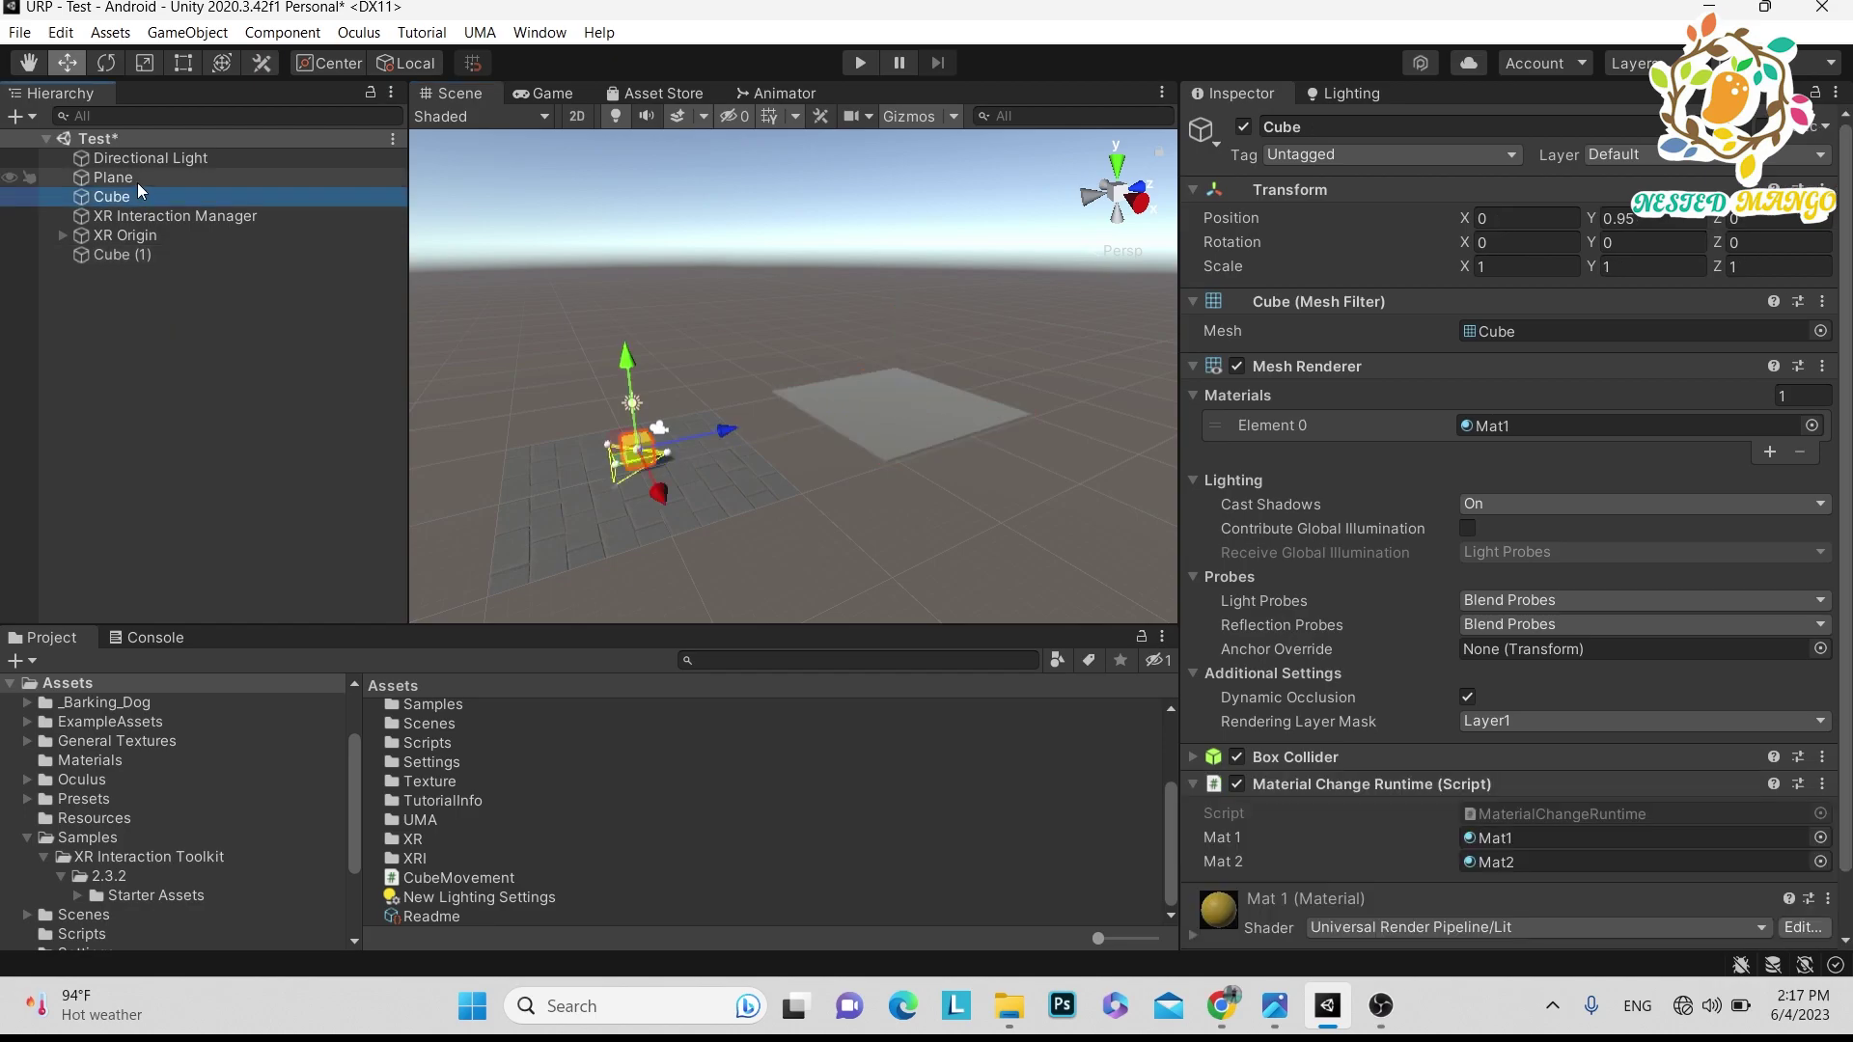
# Add a Teleportation Area component to the cement Plane
pyautogui.click(138, 180)
pyautogui.moveTo(739, 494); pyautogui.dragTo(762, 477, button='middle')
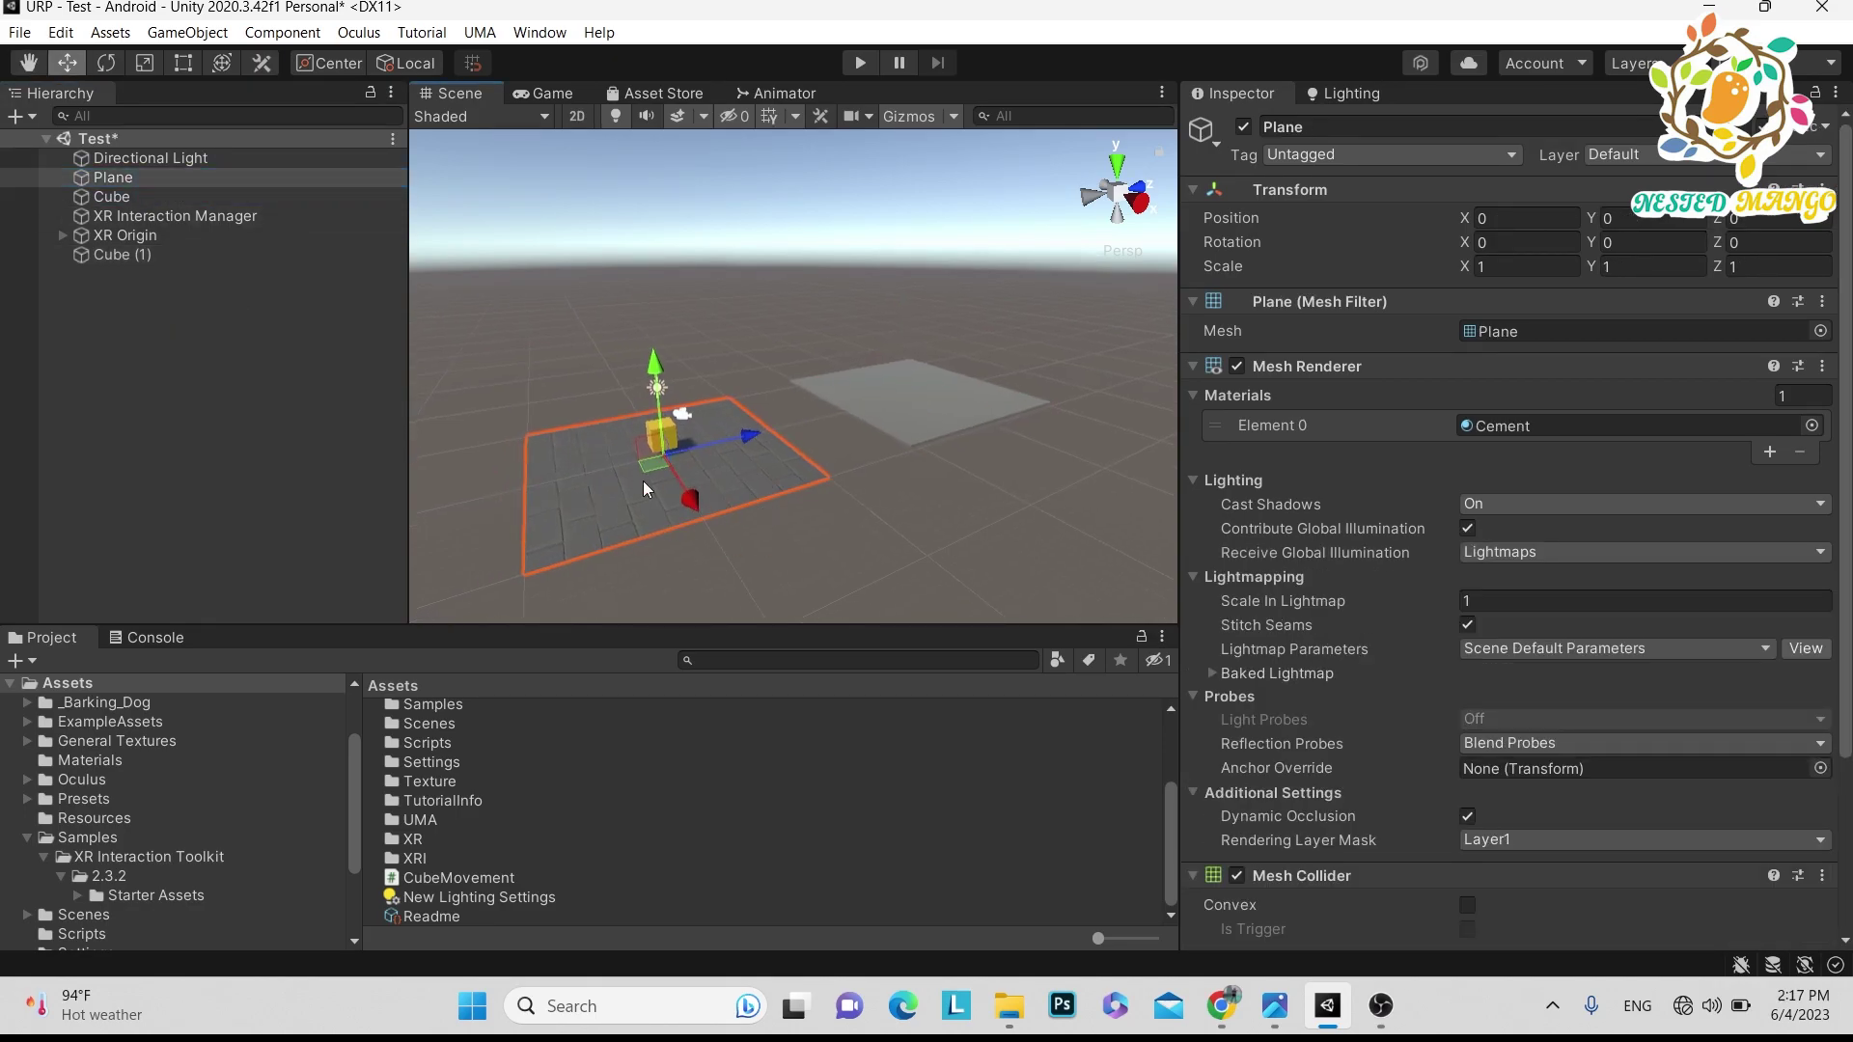
pyautogui.scroll(-3, 1600, 853)
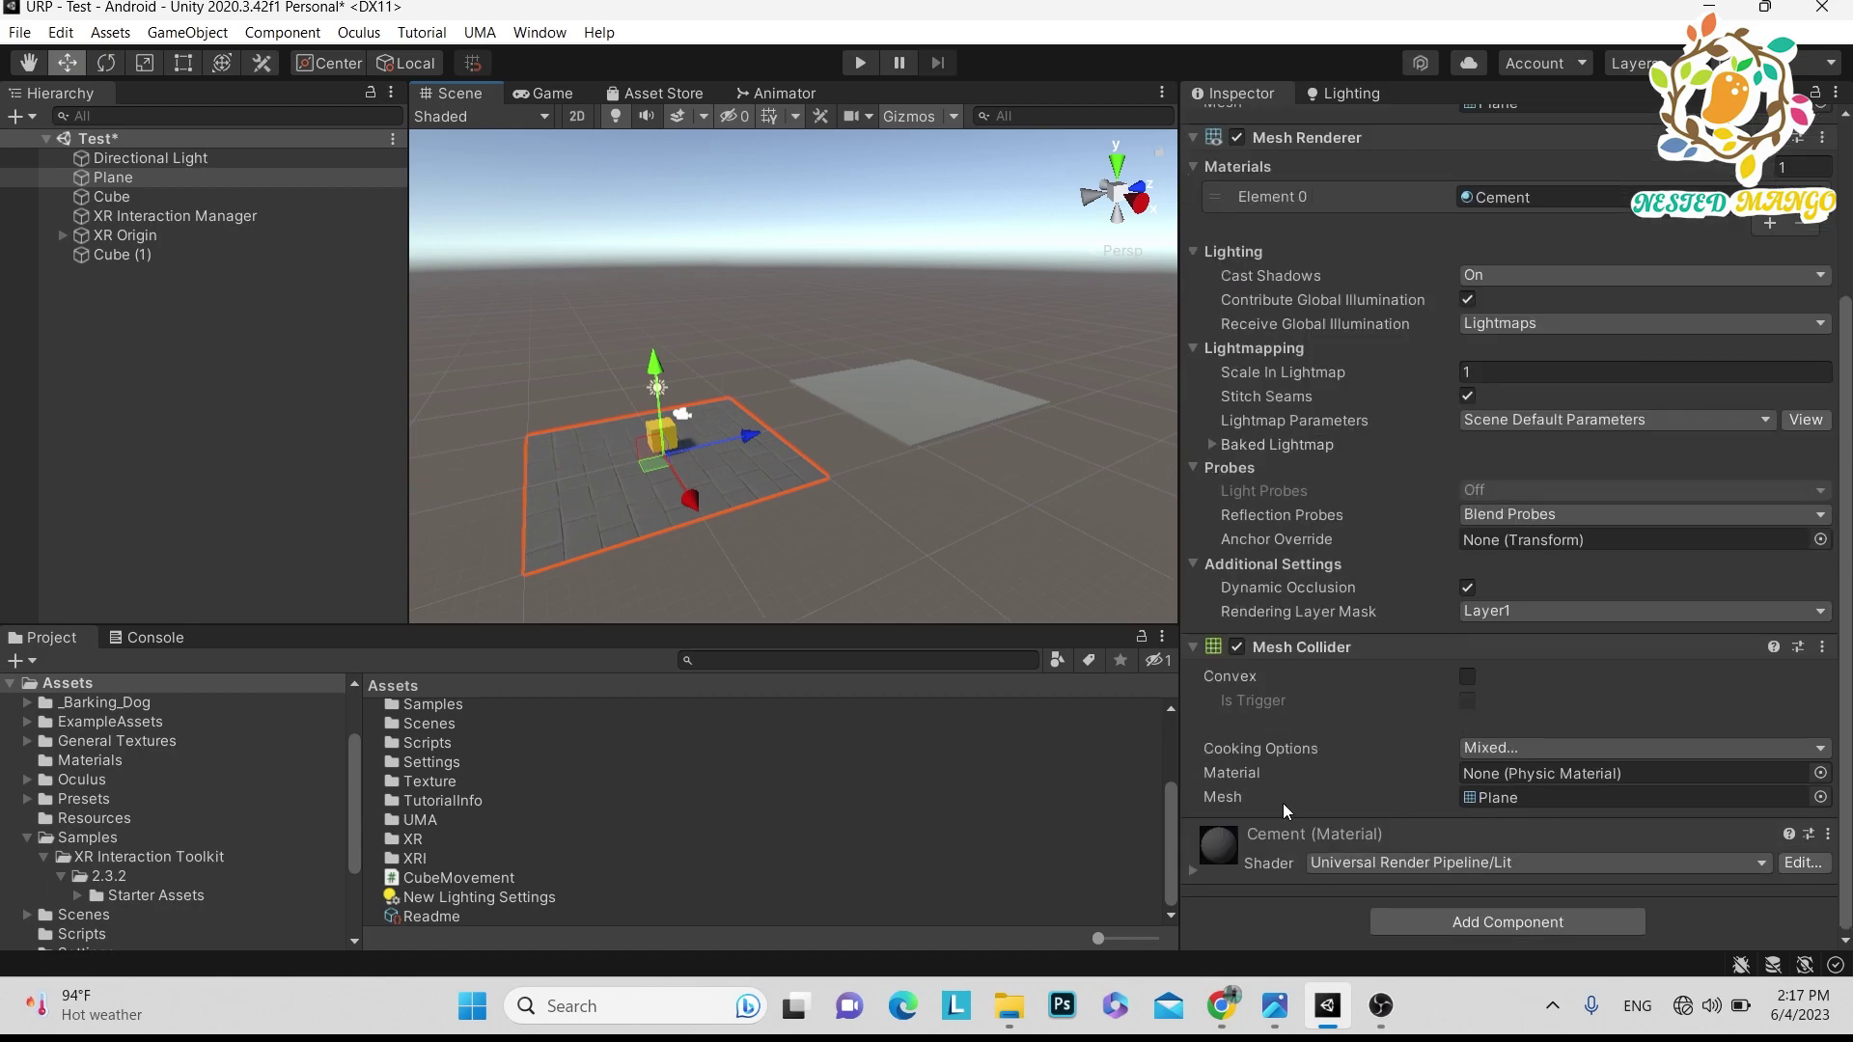
pyautogui.click(1502, 934)
pyautogui.write('T')
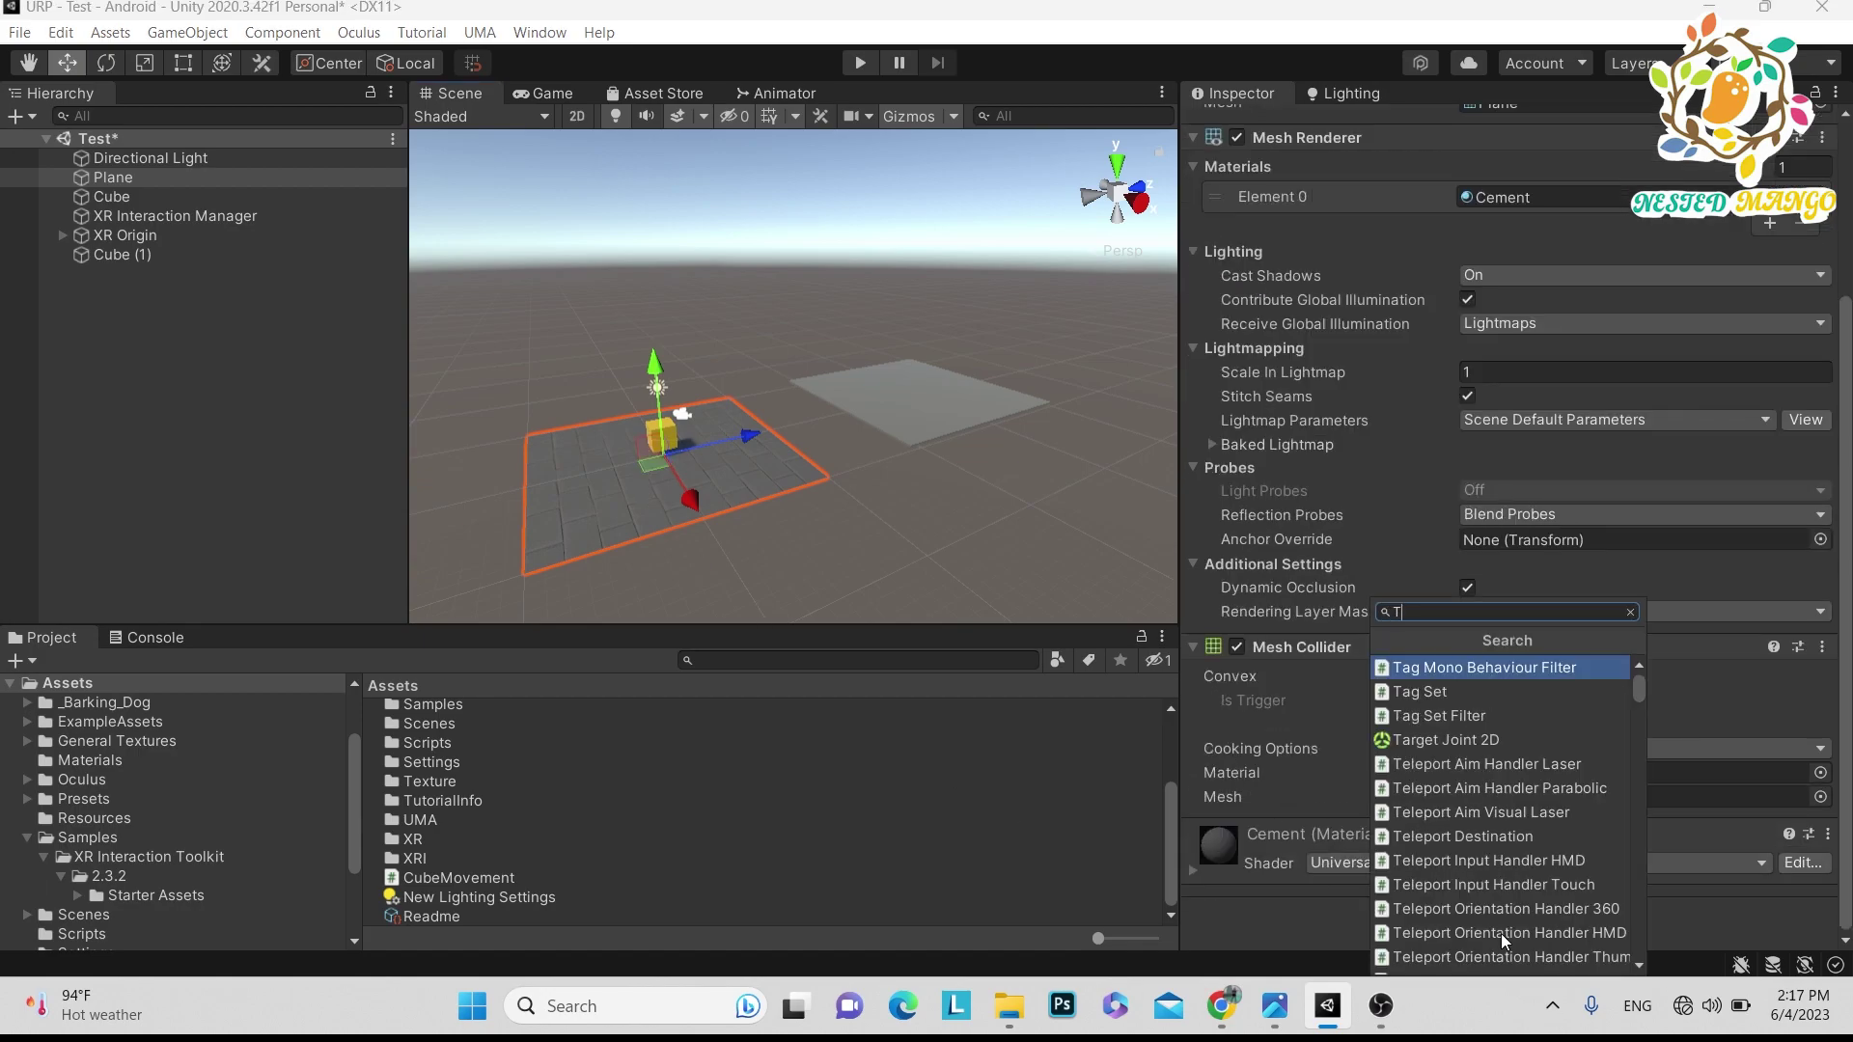
pyautogui.write('eleport')
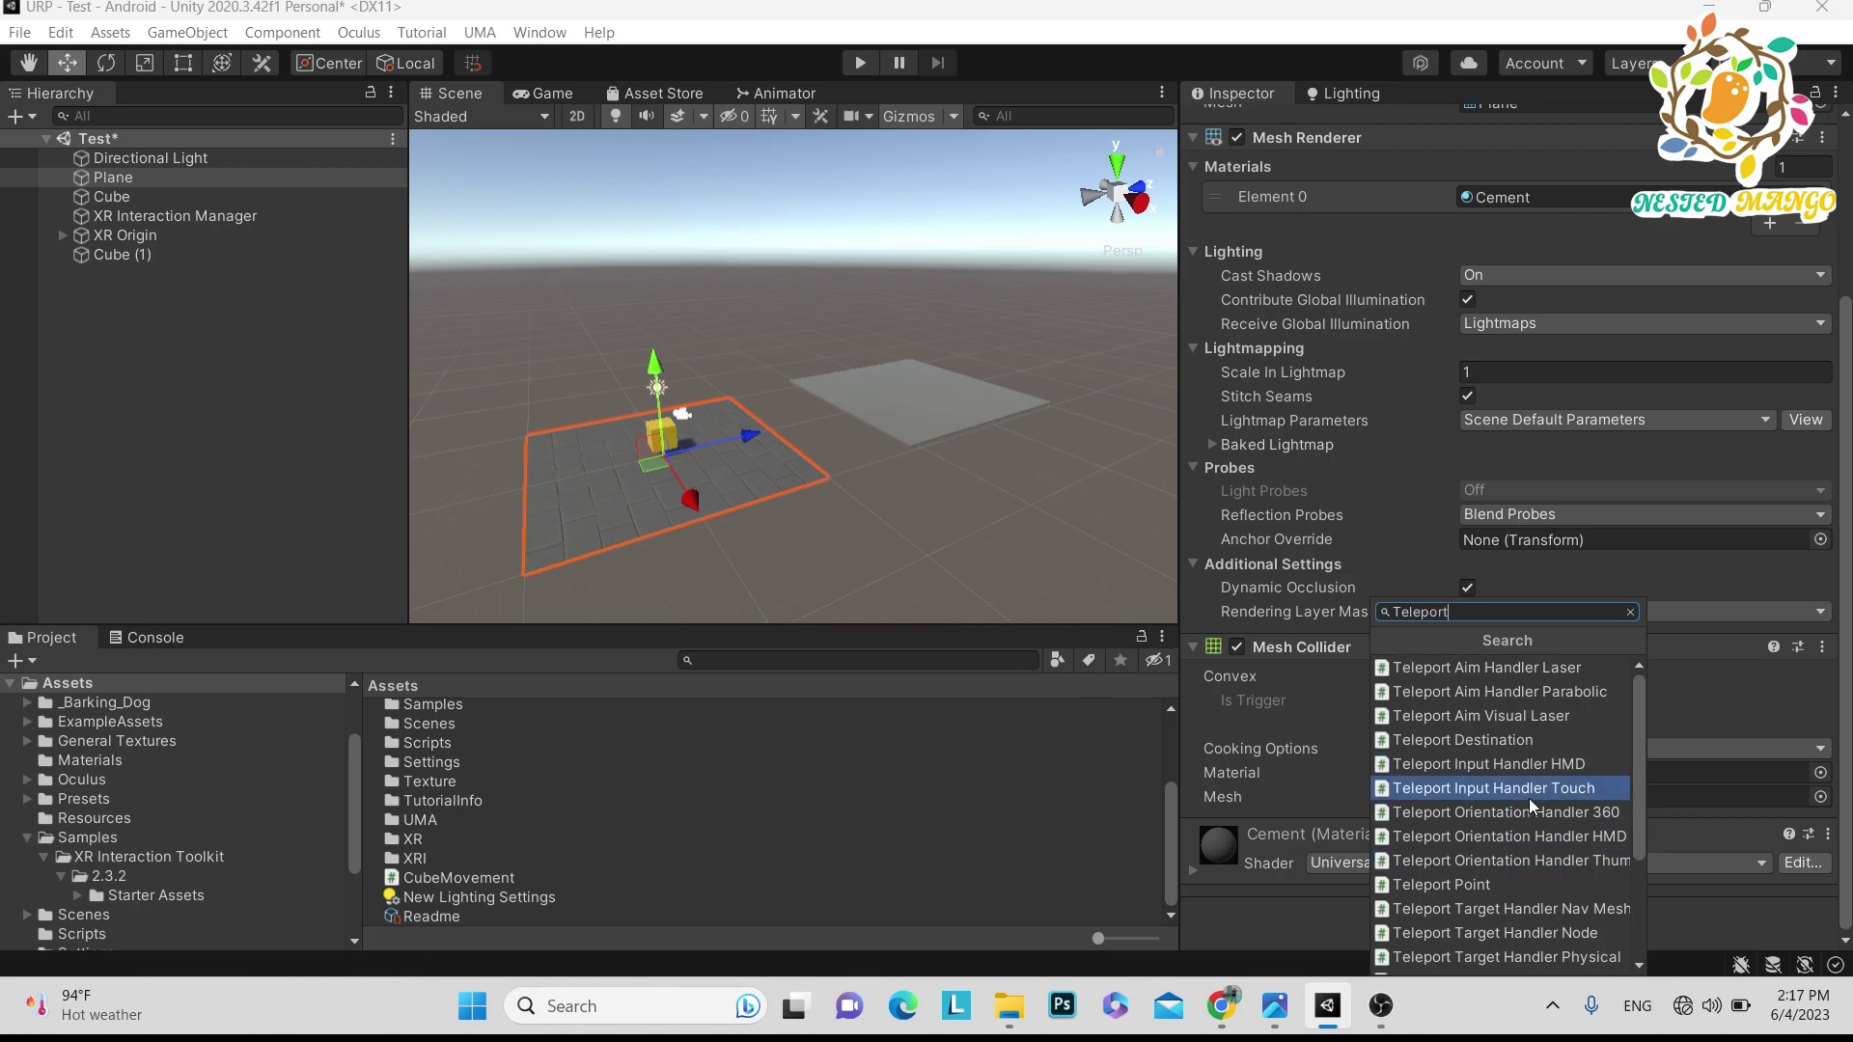
pyautogui.write(' Are')
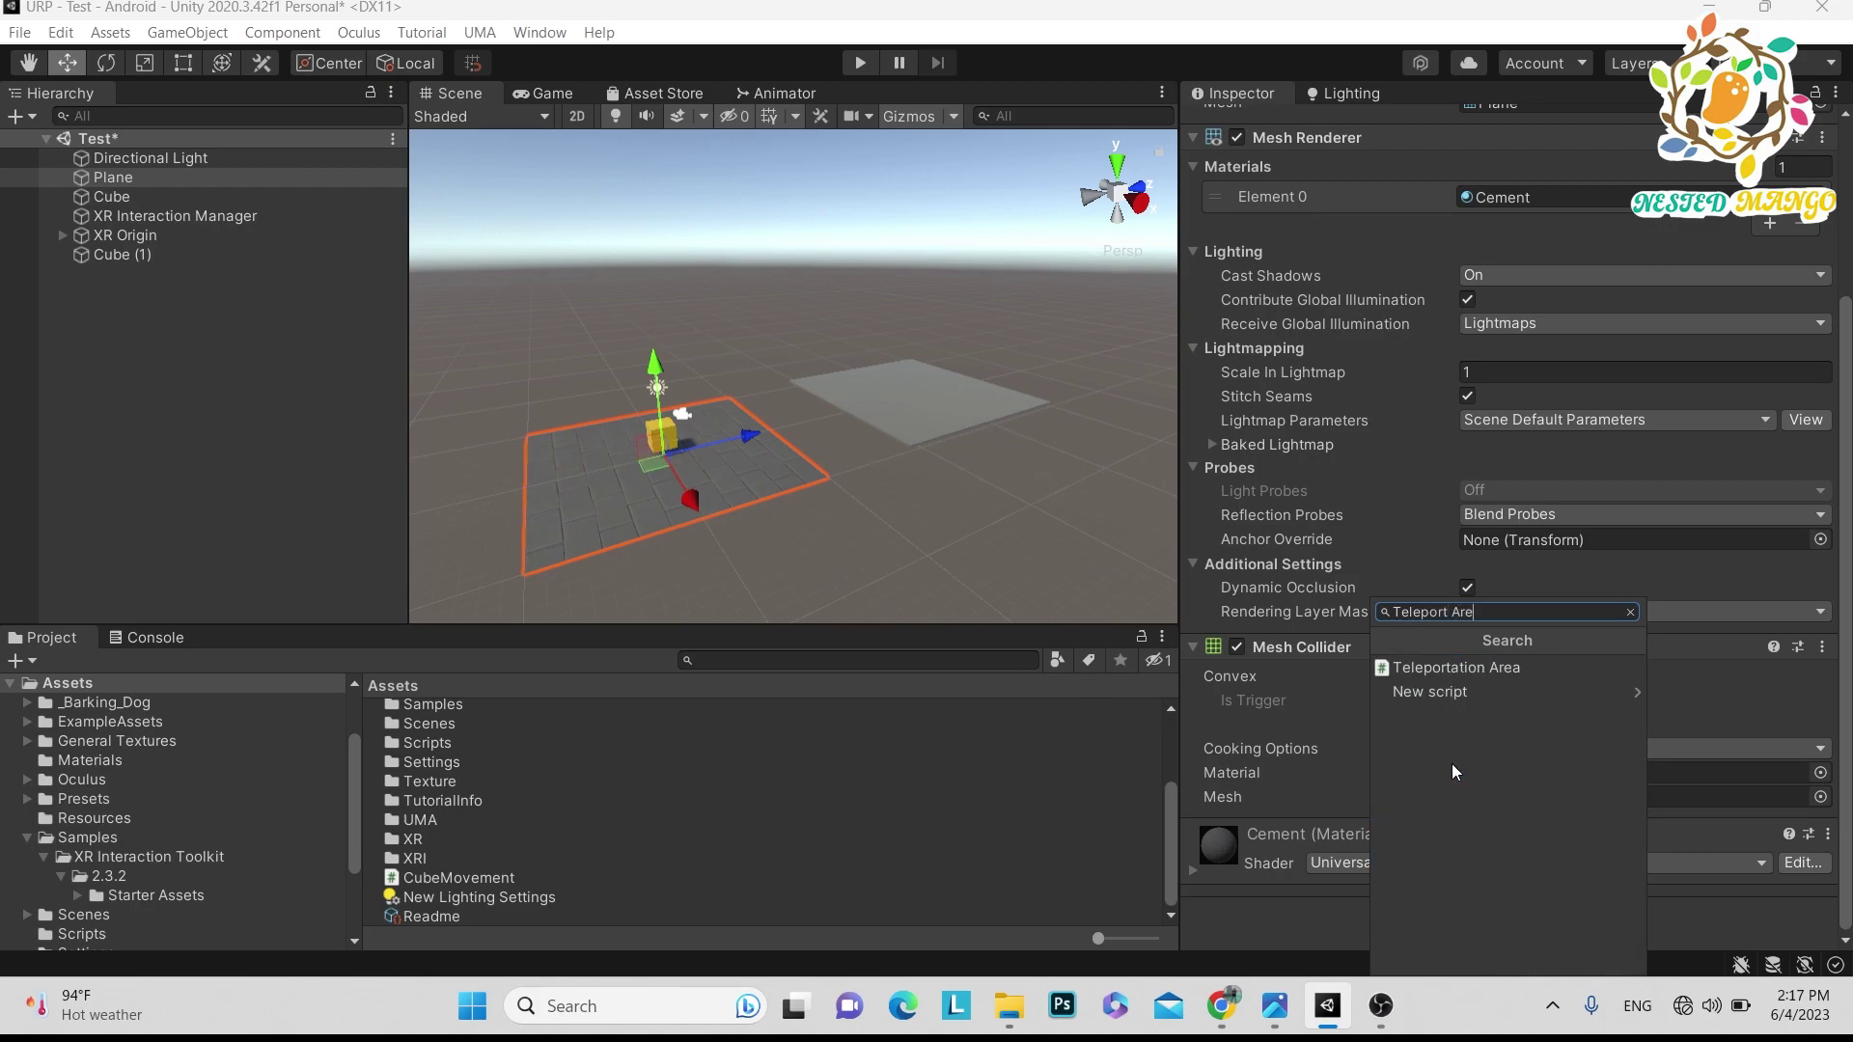
pyautogui.click(1444, 668)
pyautogui.scroll(-5, 1315, 734)
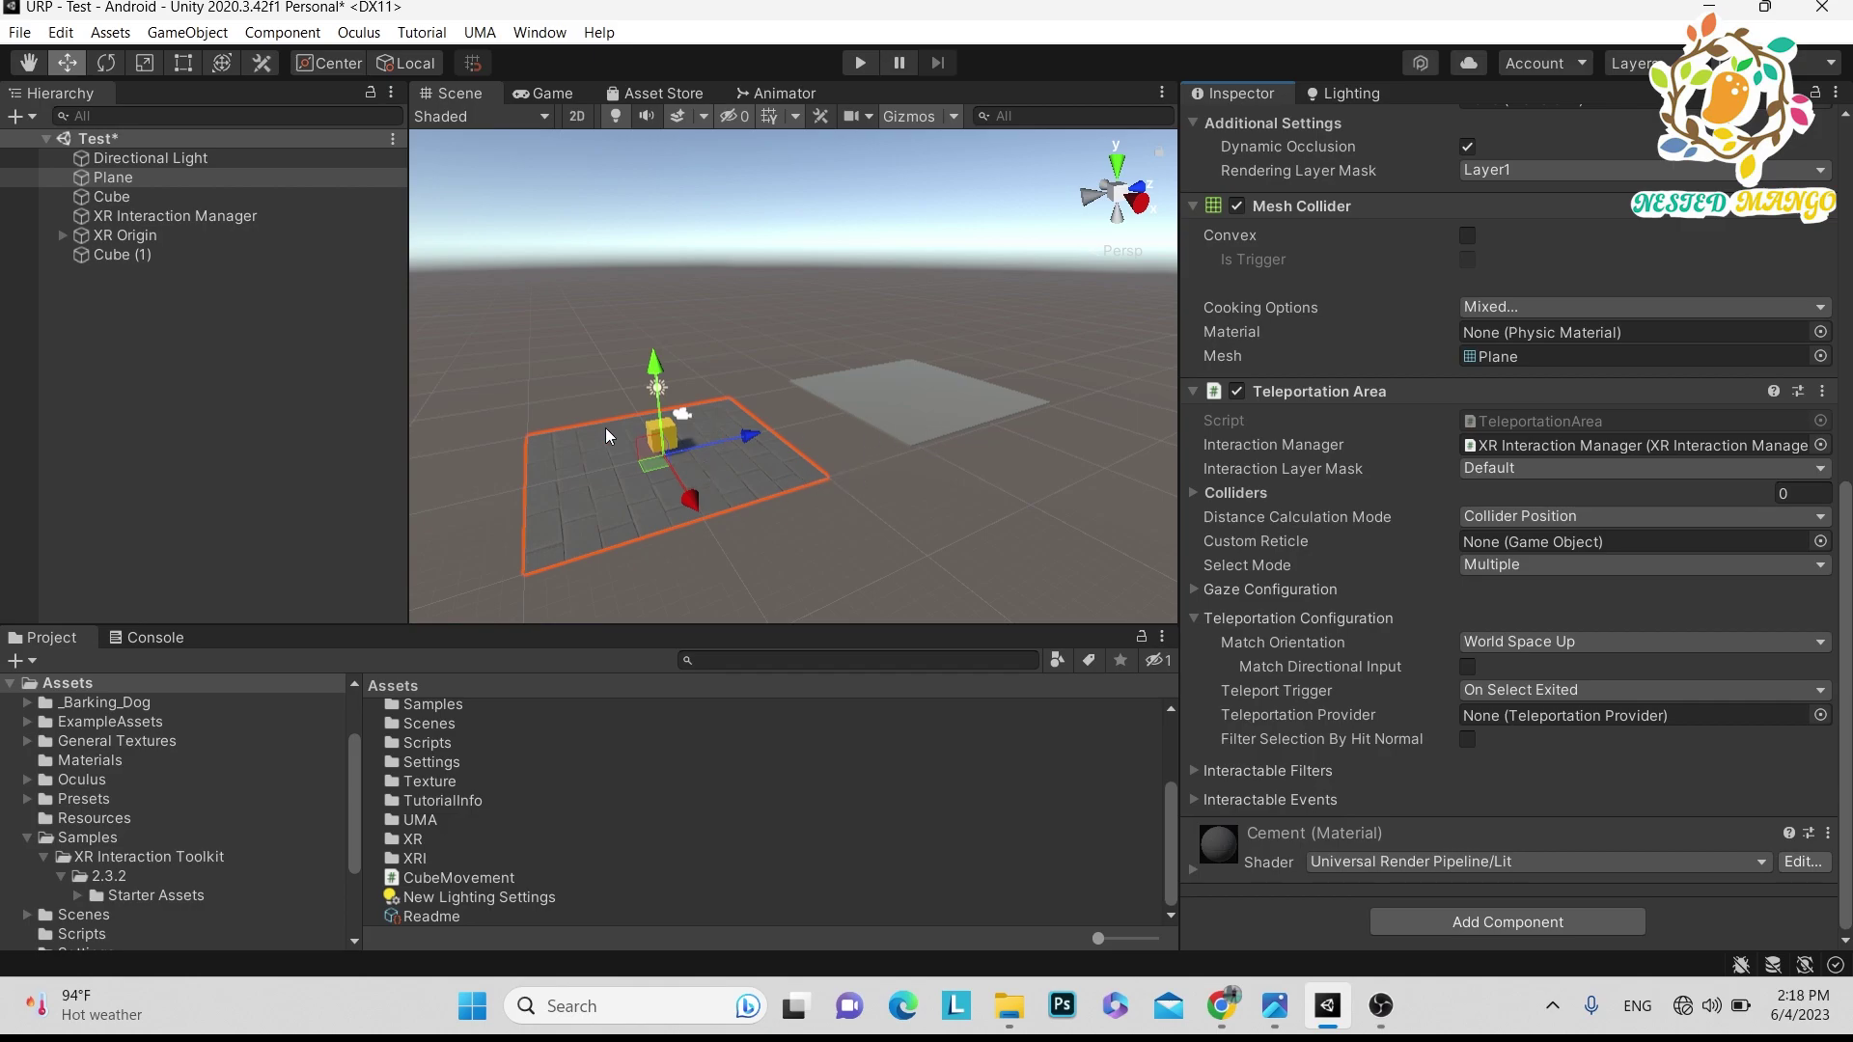
# Add a Teleportation Area component to the flat Cube (1) as well
pyautogui.click(183, 254)
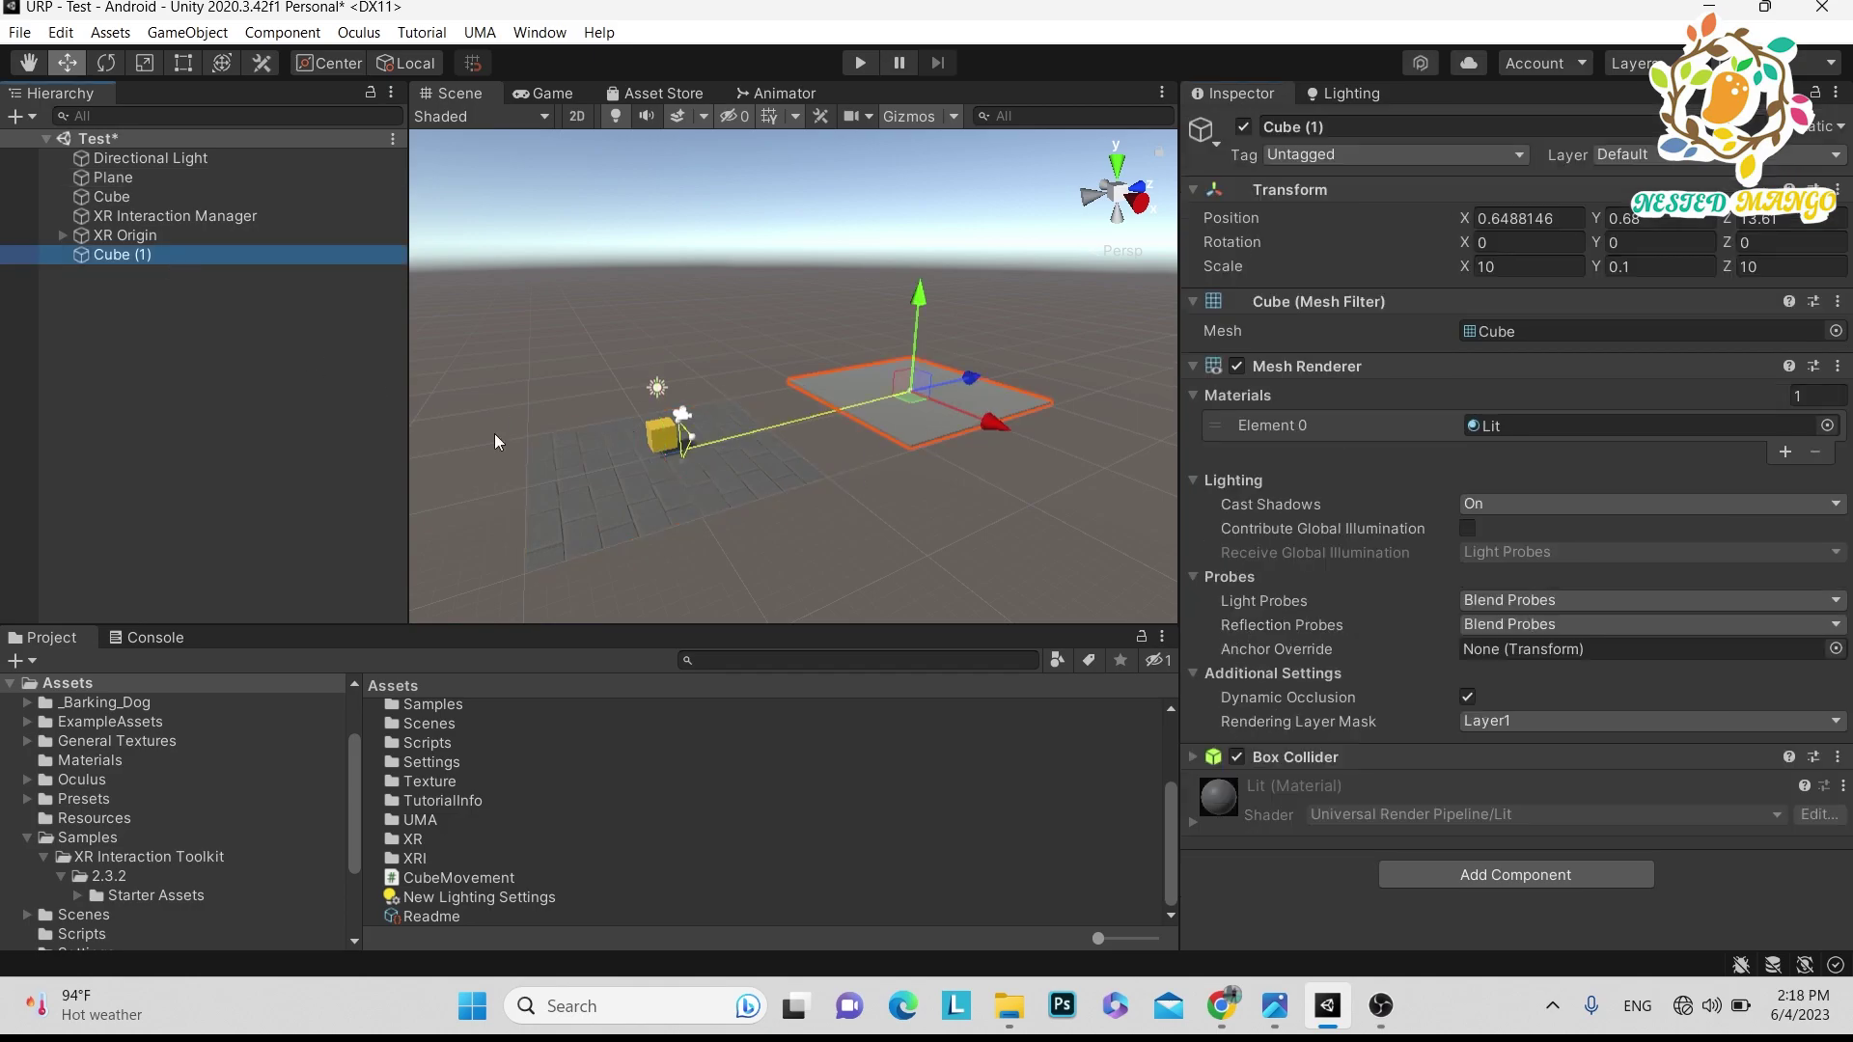
pyautogui.click(1455, 863)
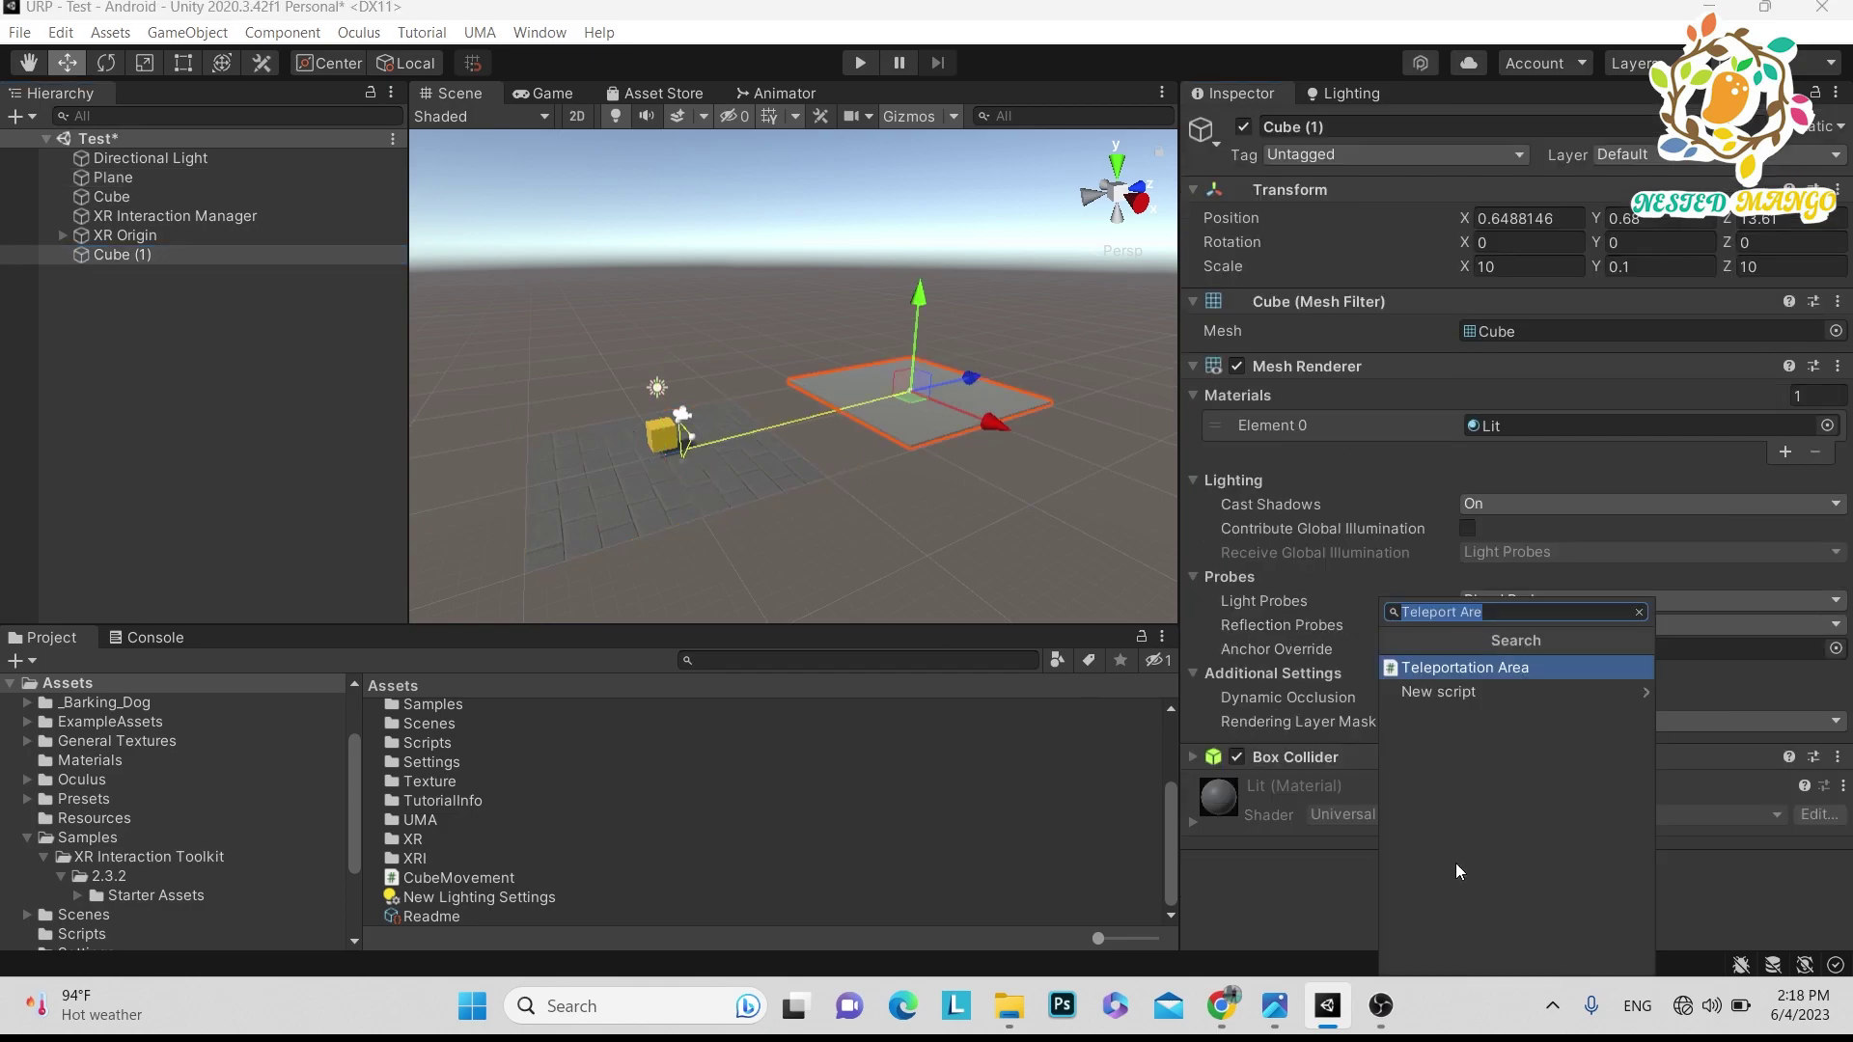
pyautogui.click(1494, 673)
pyautogui.scroll(-4, 1487, 676)
pyautogui.scroll(4, 1437, 502)
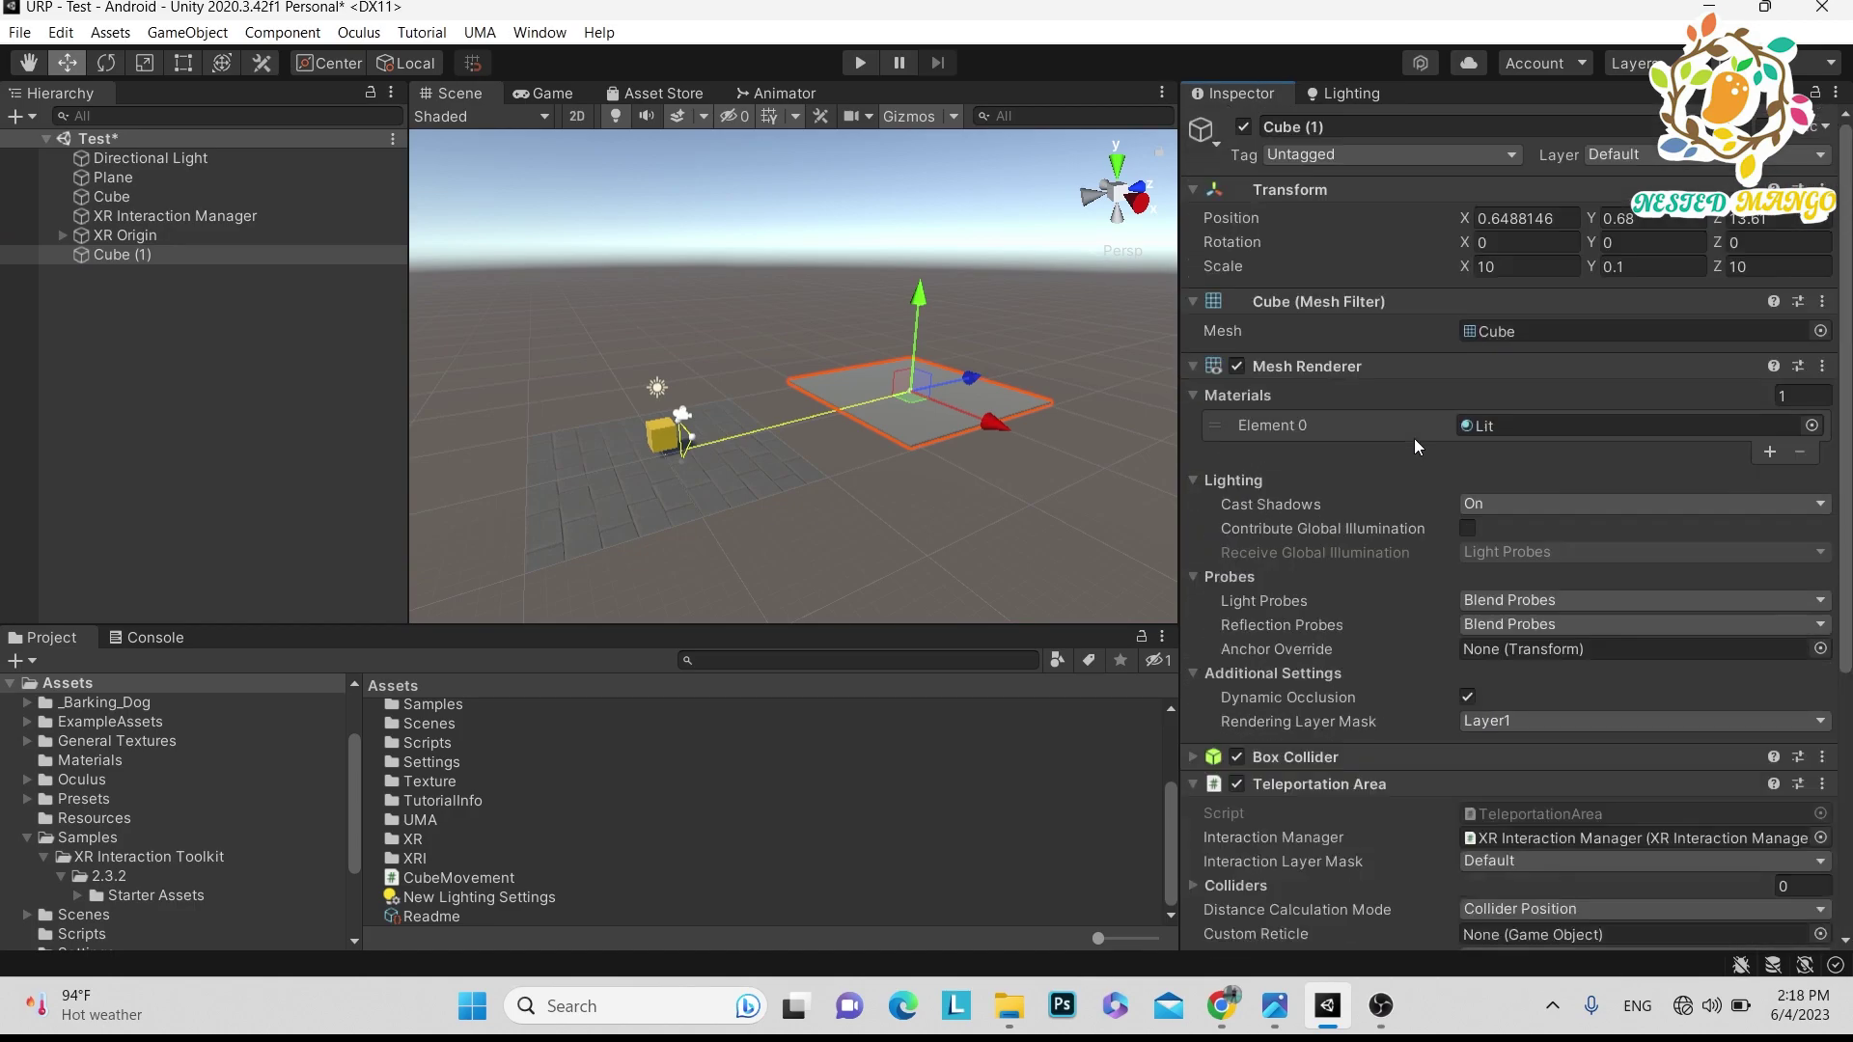
pyautogui.click(130, 177)
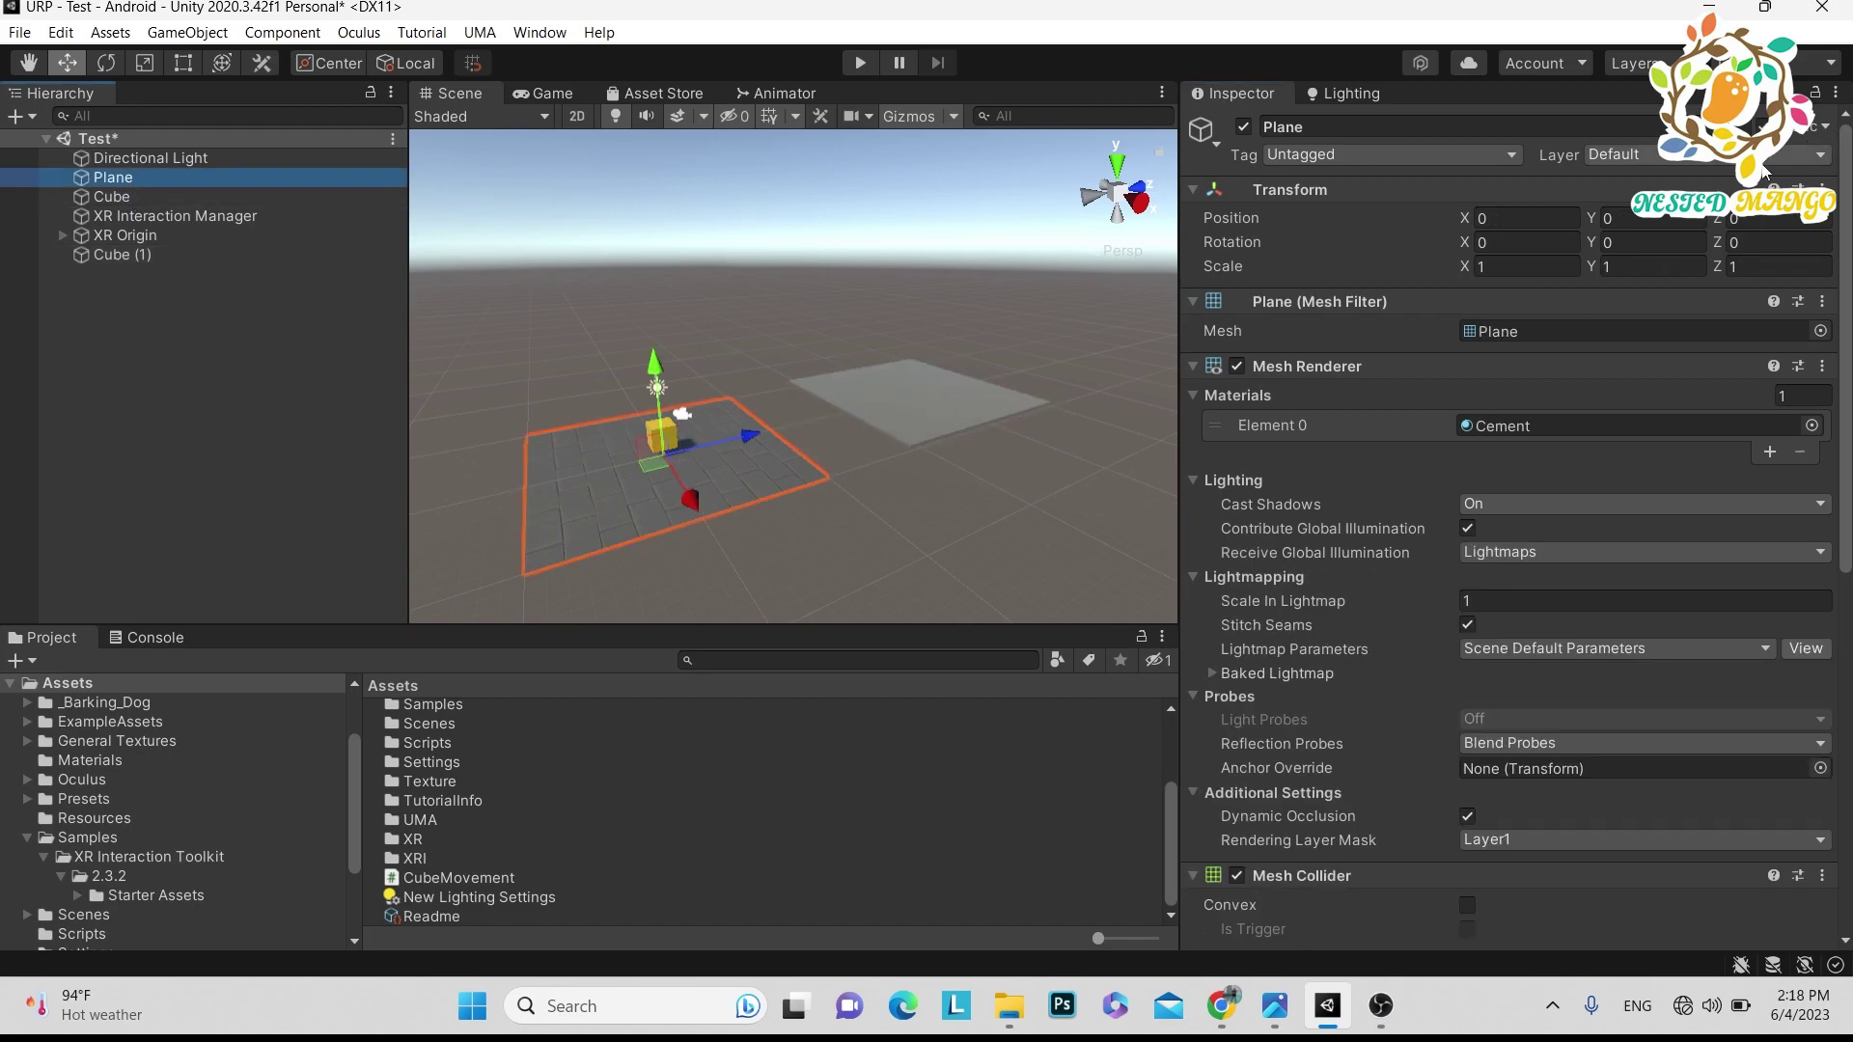
# Create user layer 6 named 'Teleport' in the project's layers
pyautogui.click(1708, 155)
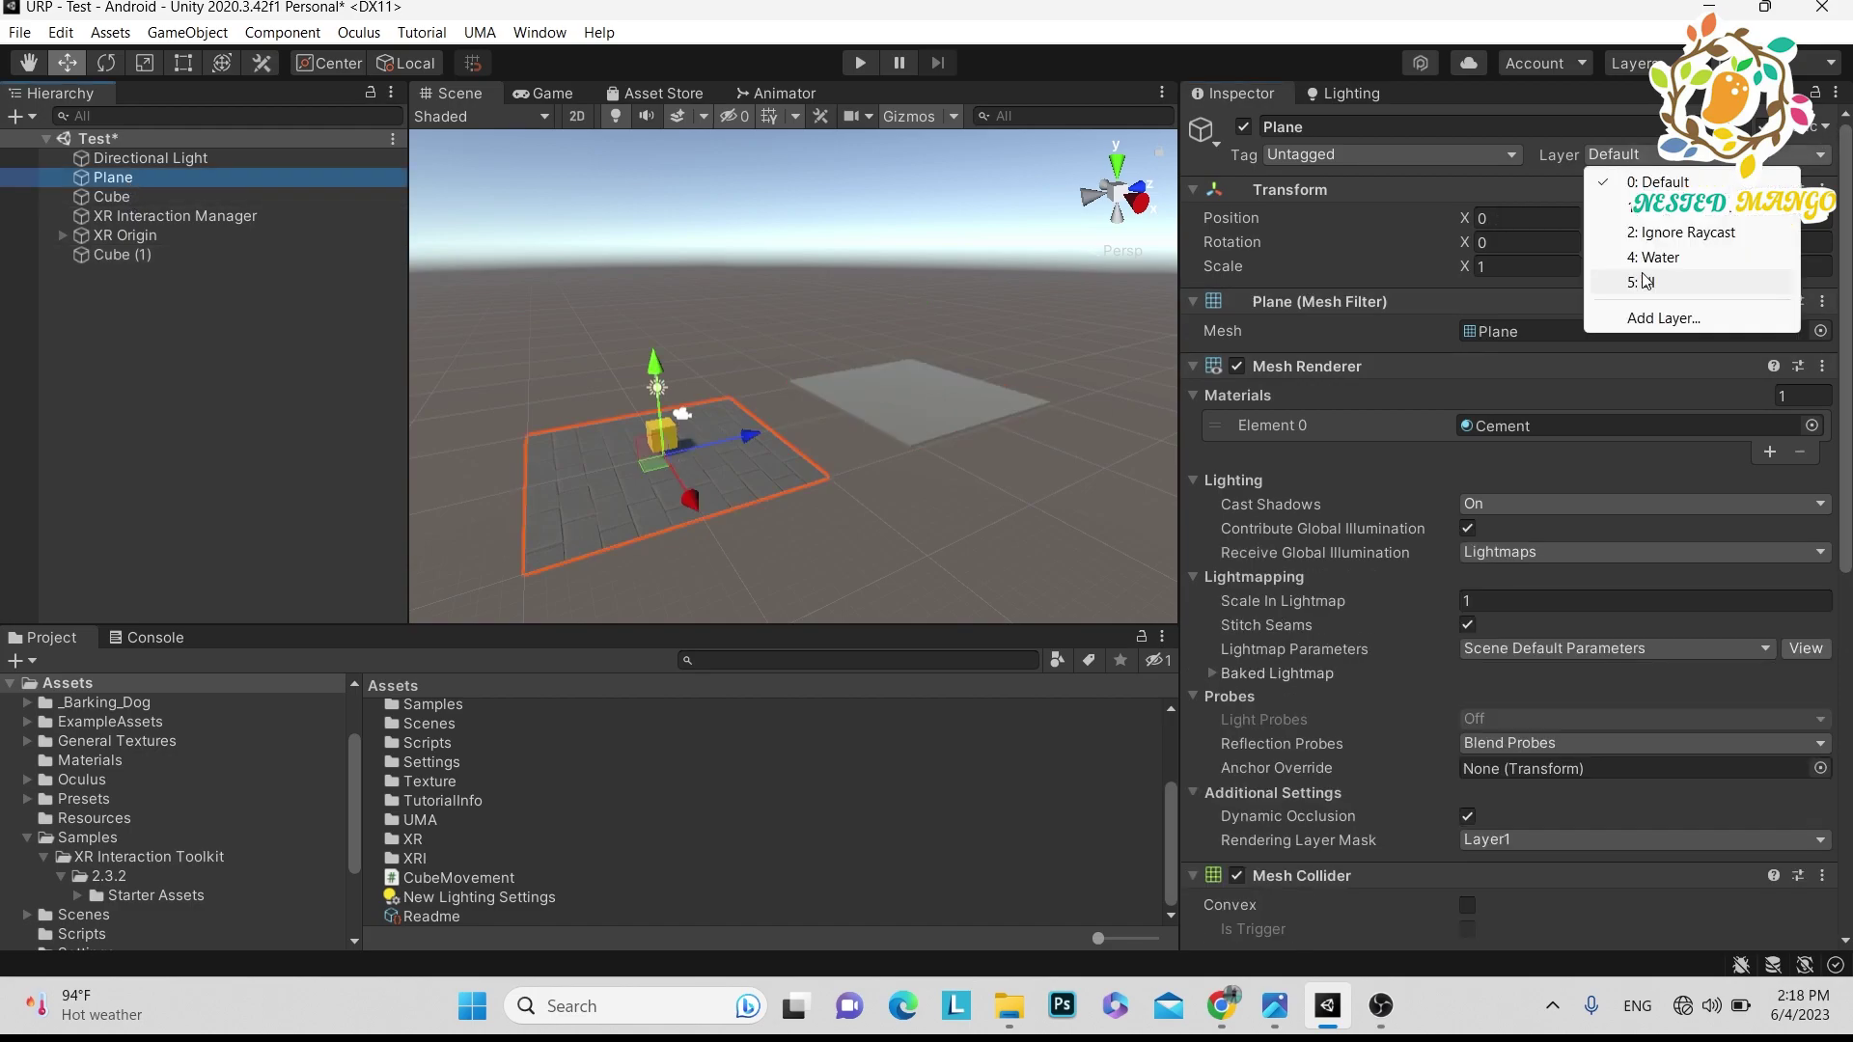
pyautogui.click(1662, 319)
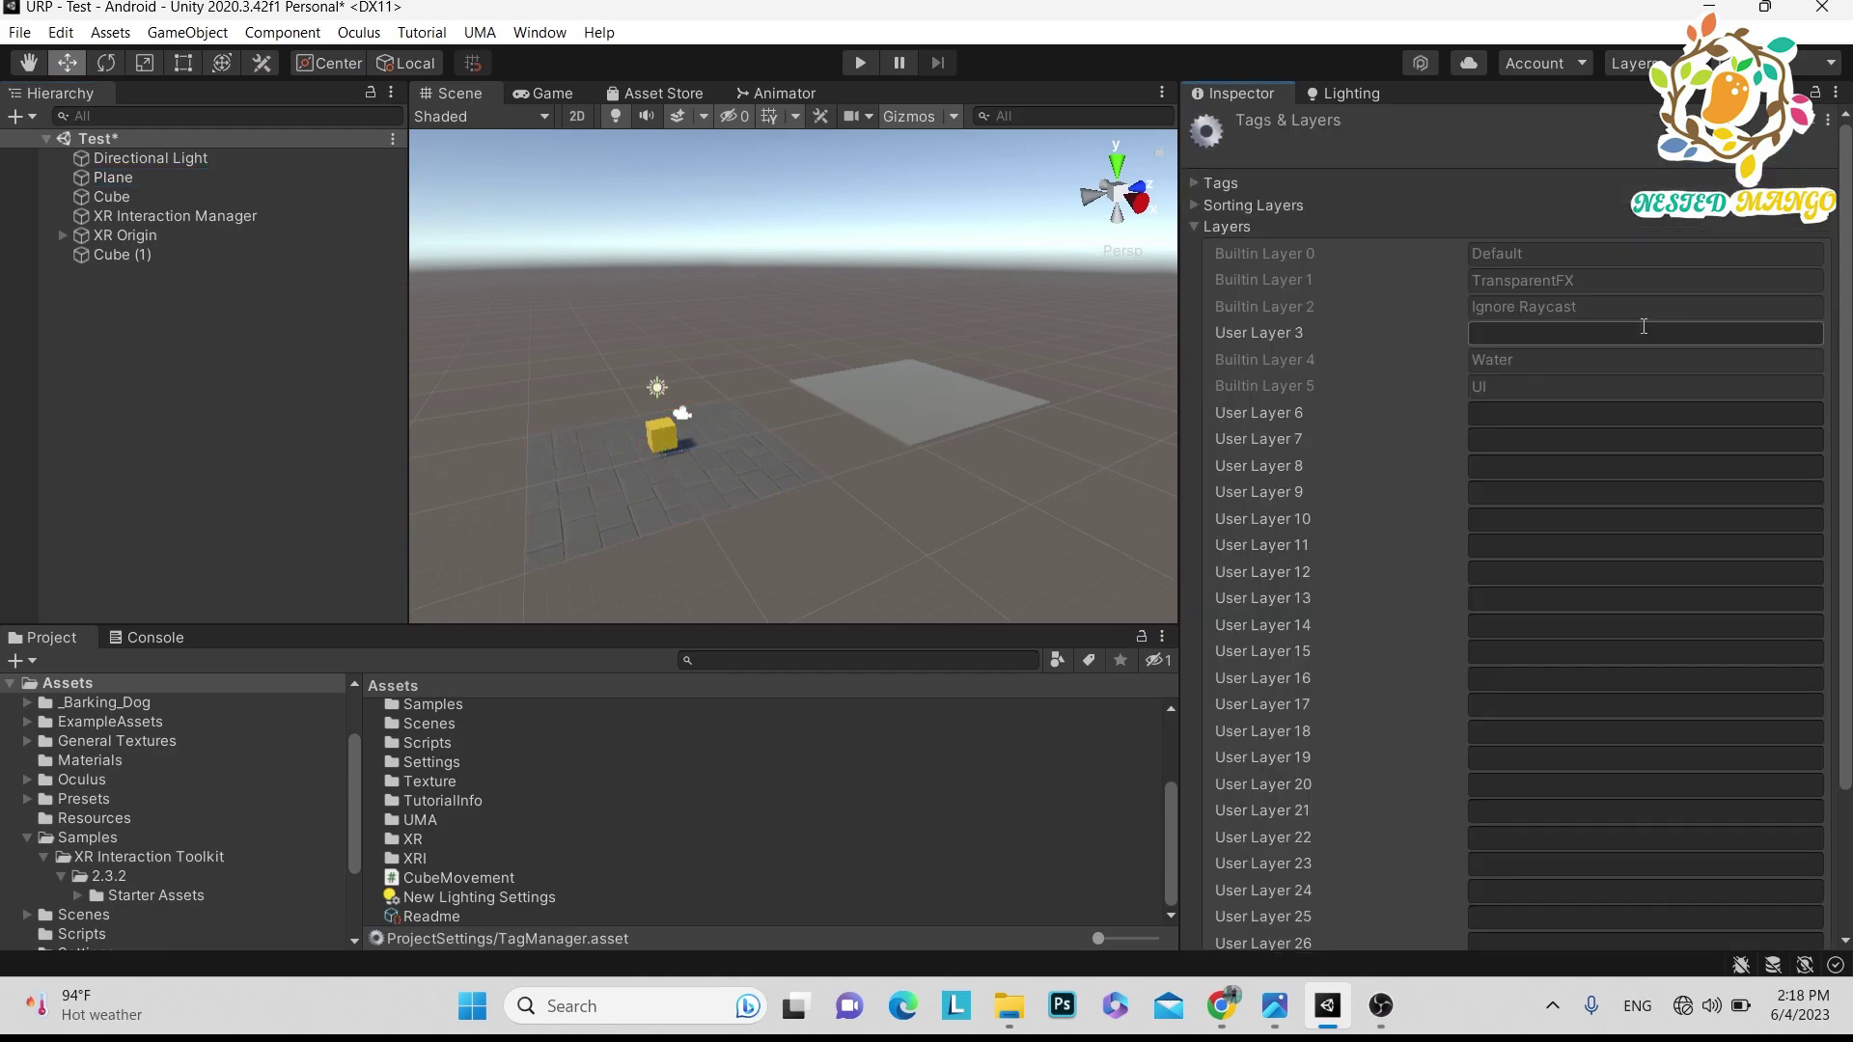
pyautogui.click(1505, 414)
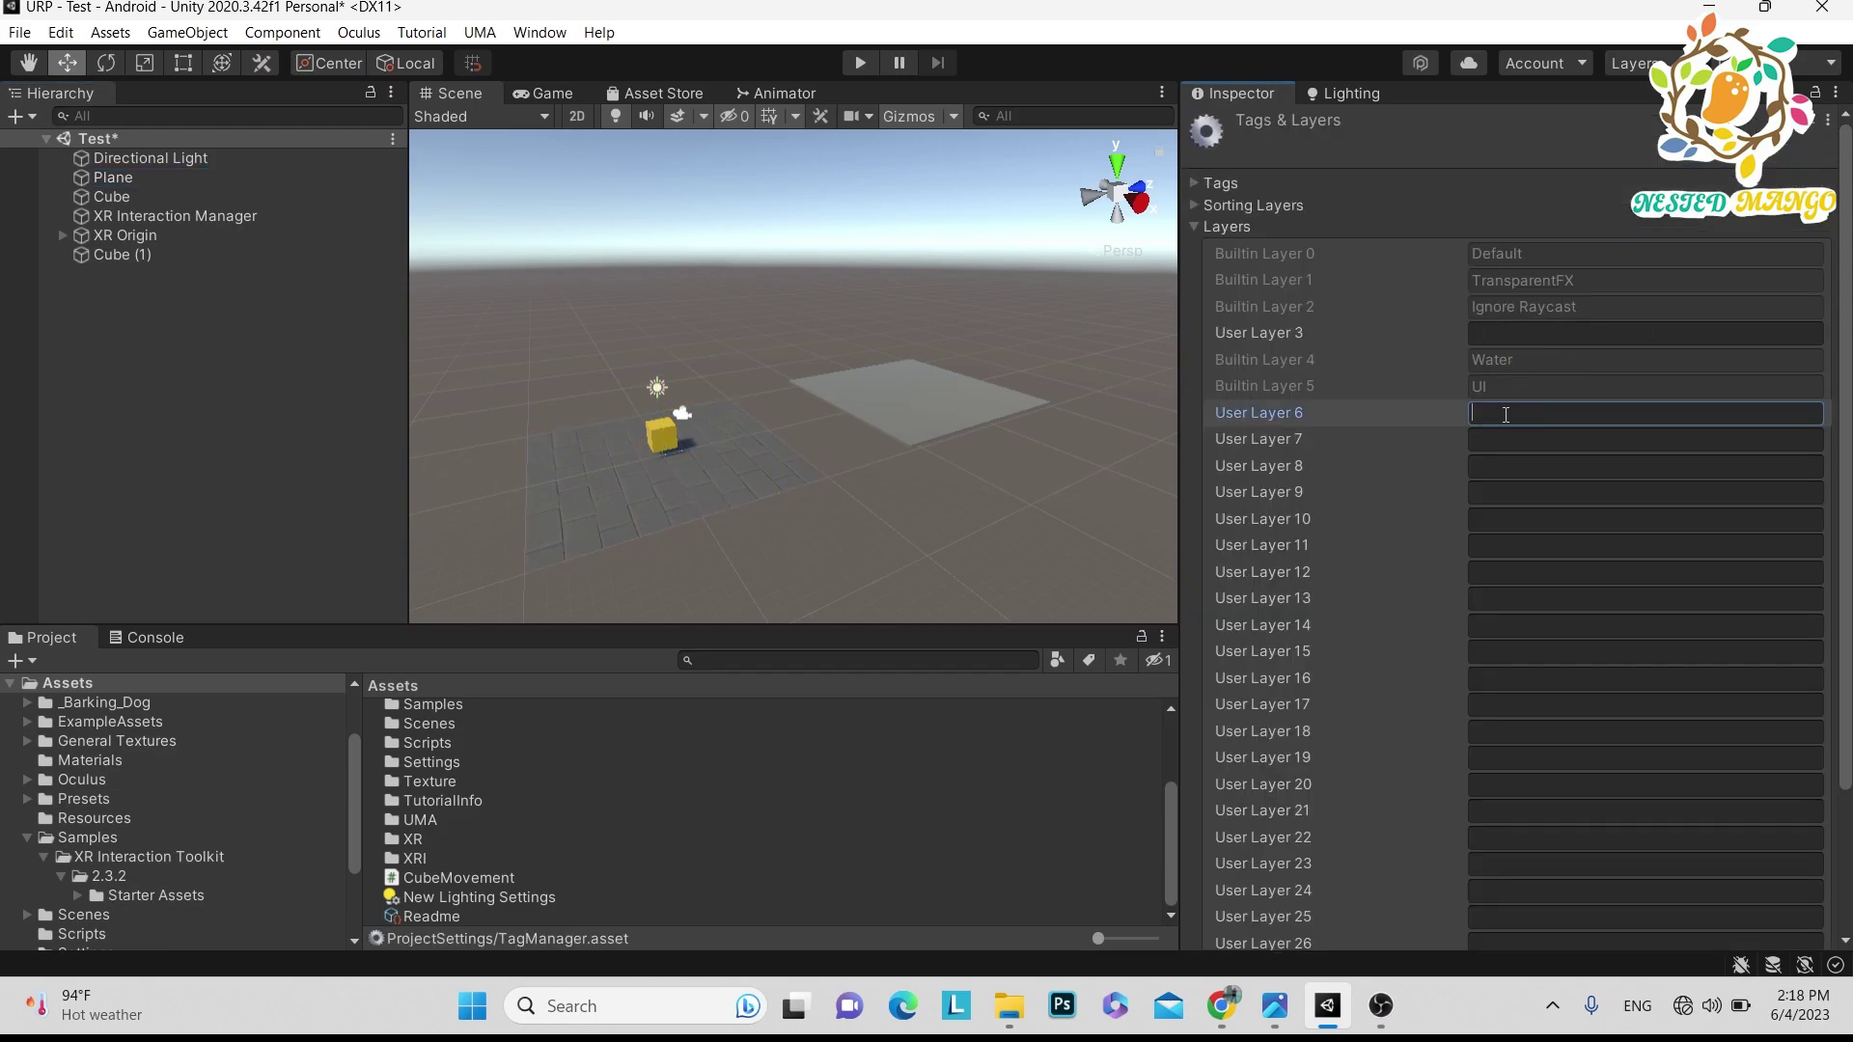
pyautogui.write('Teleport')
# Put both the Plane and Cube (1) on the Teleport layer
pyautogui.click(113, 178)
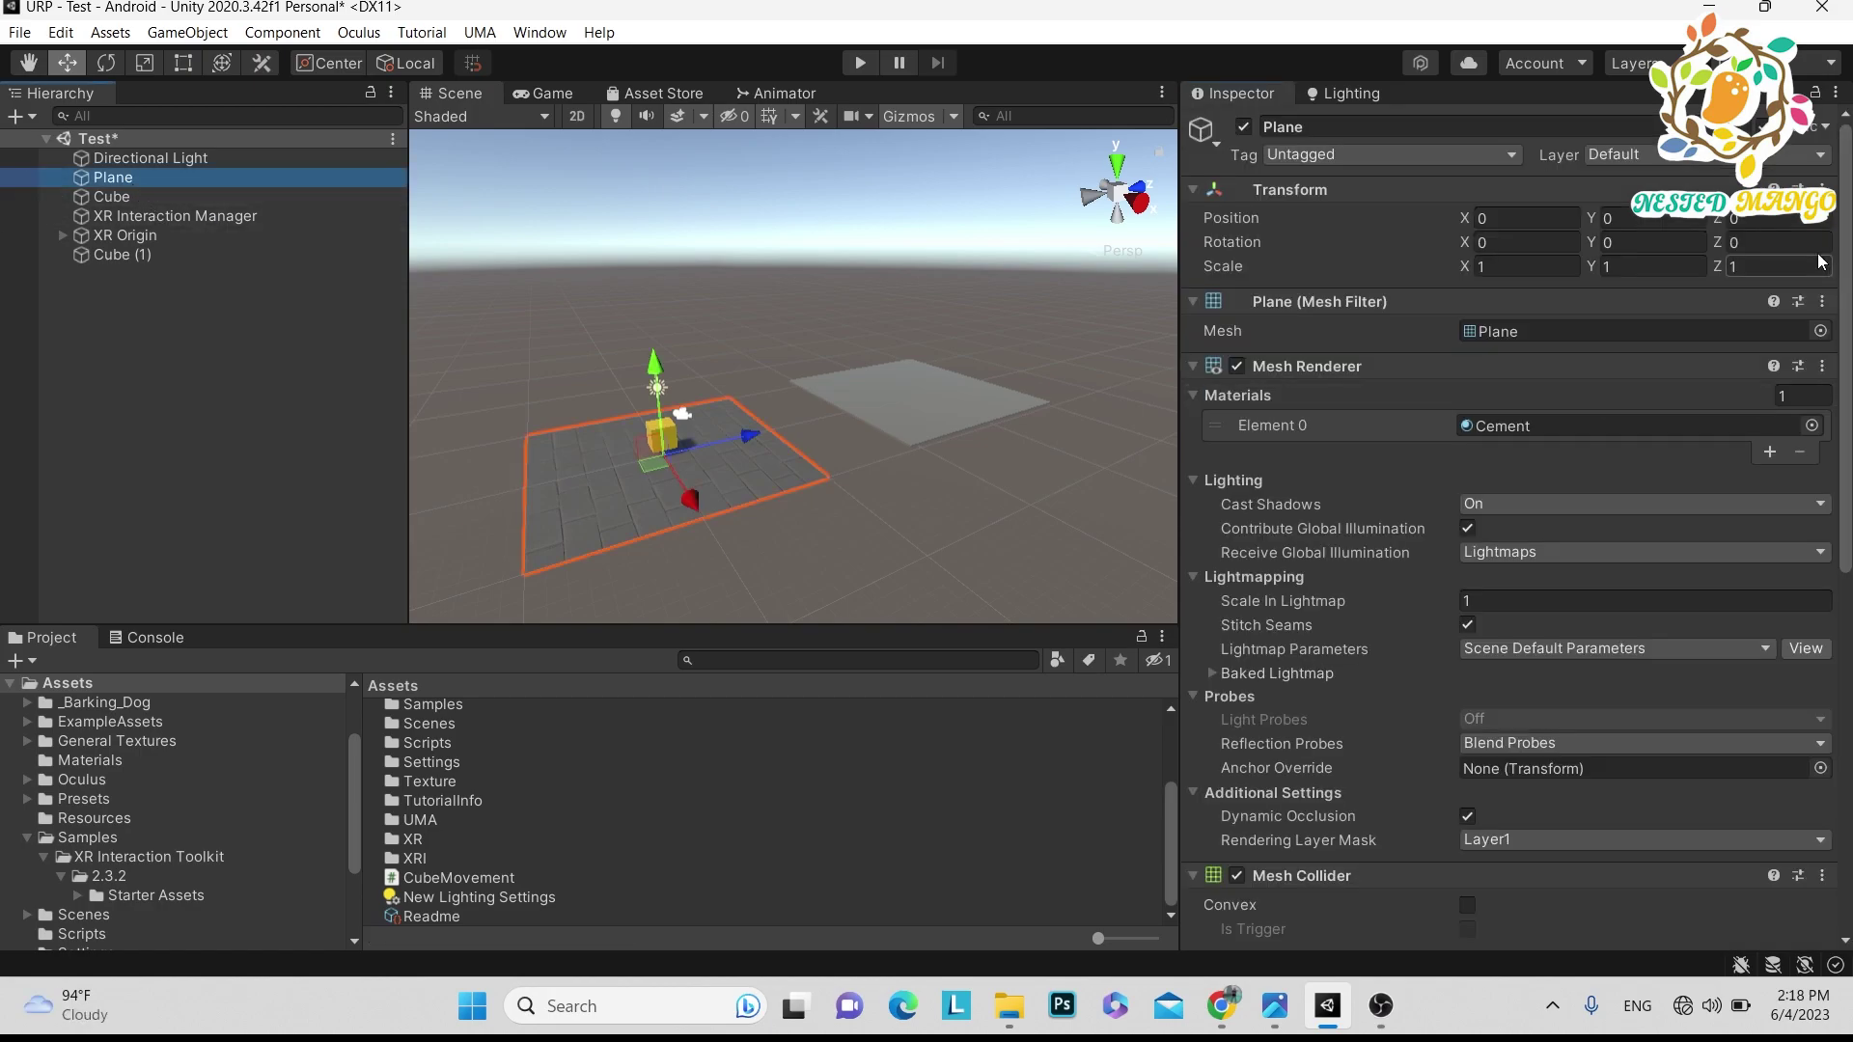
pyautogui.click(1704, 155)
pyautogui.click(1695, 308)
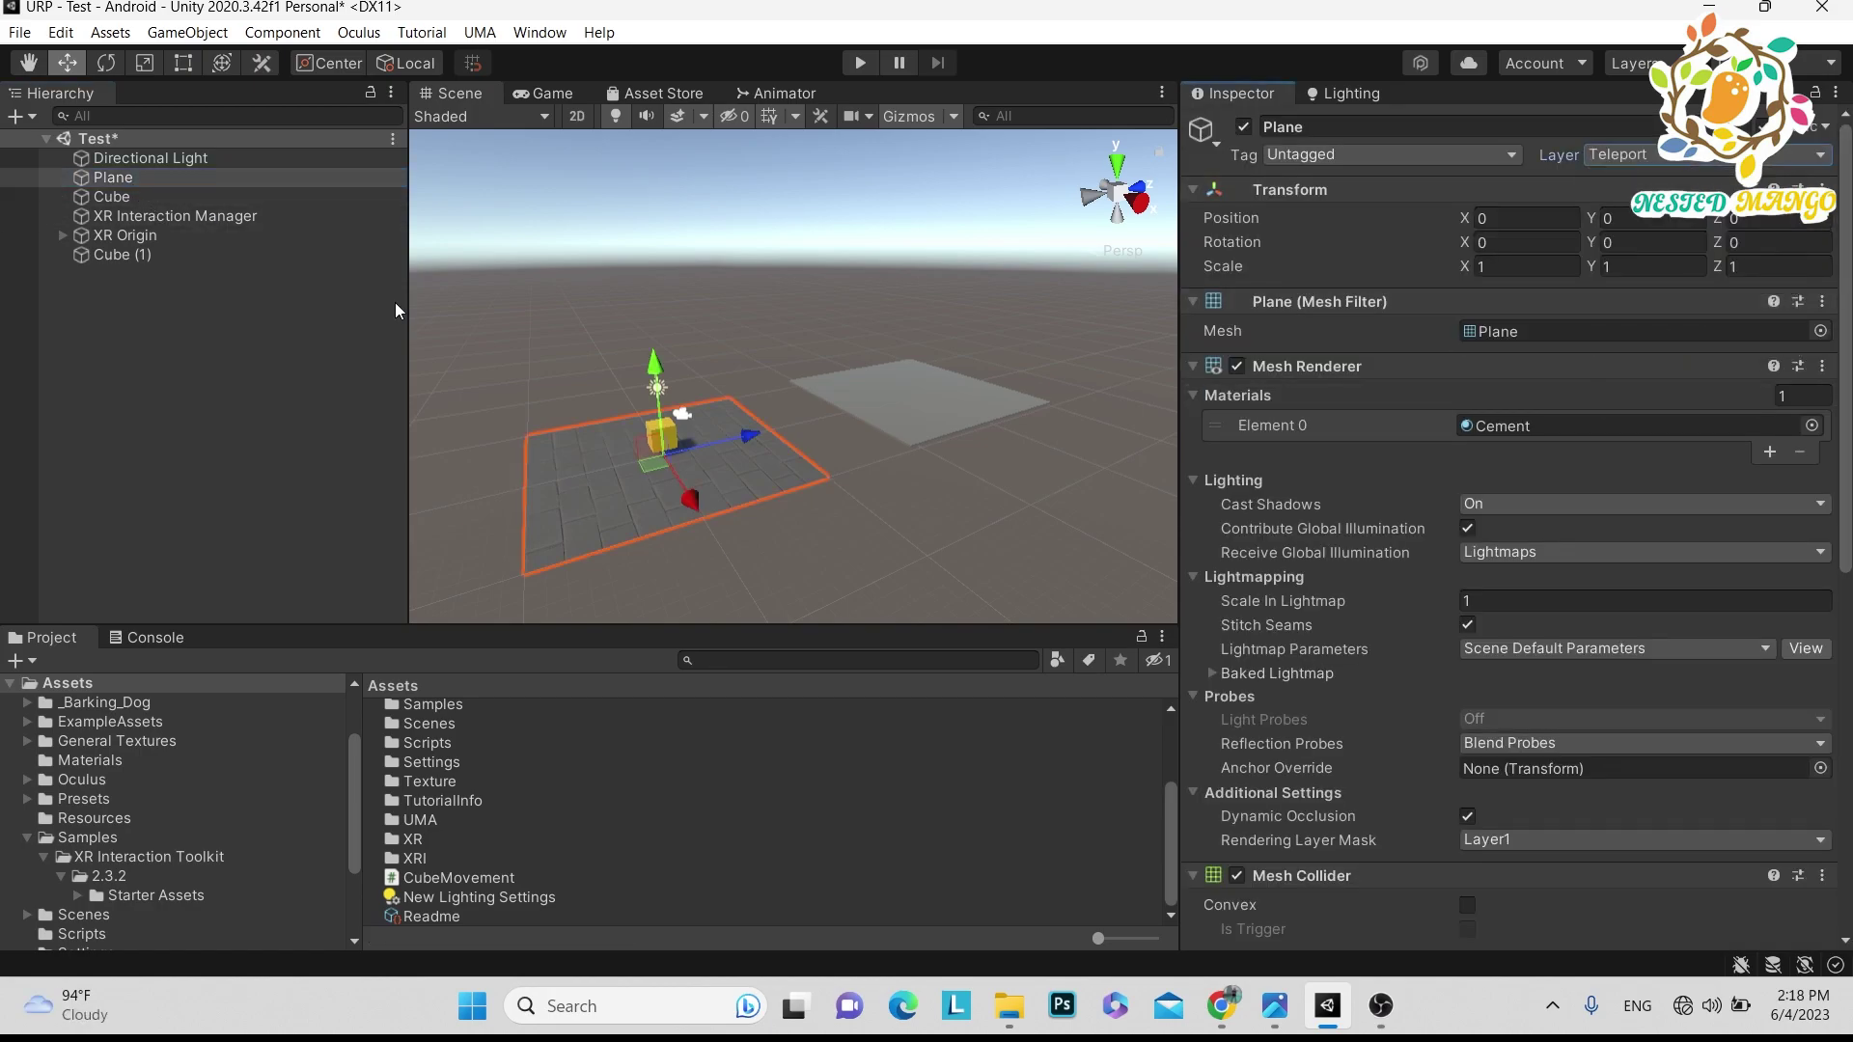
pyautogui.click(178, 256)
pyautogui.click(1703, 156)
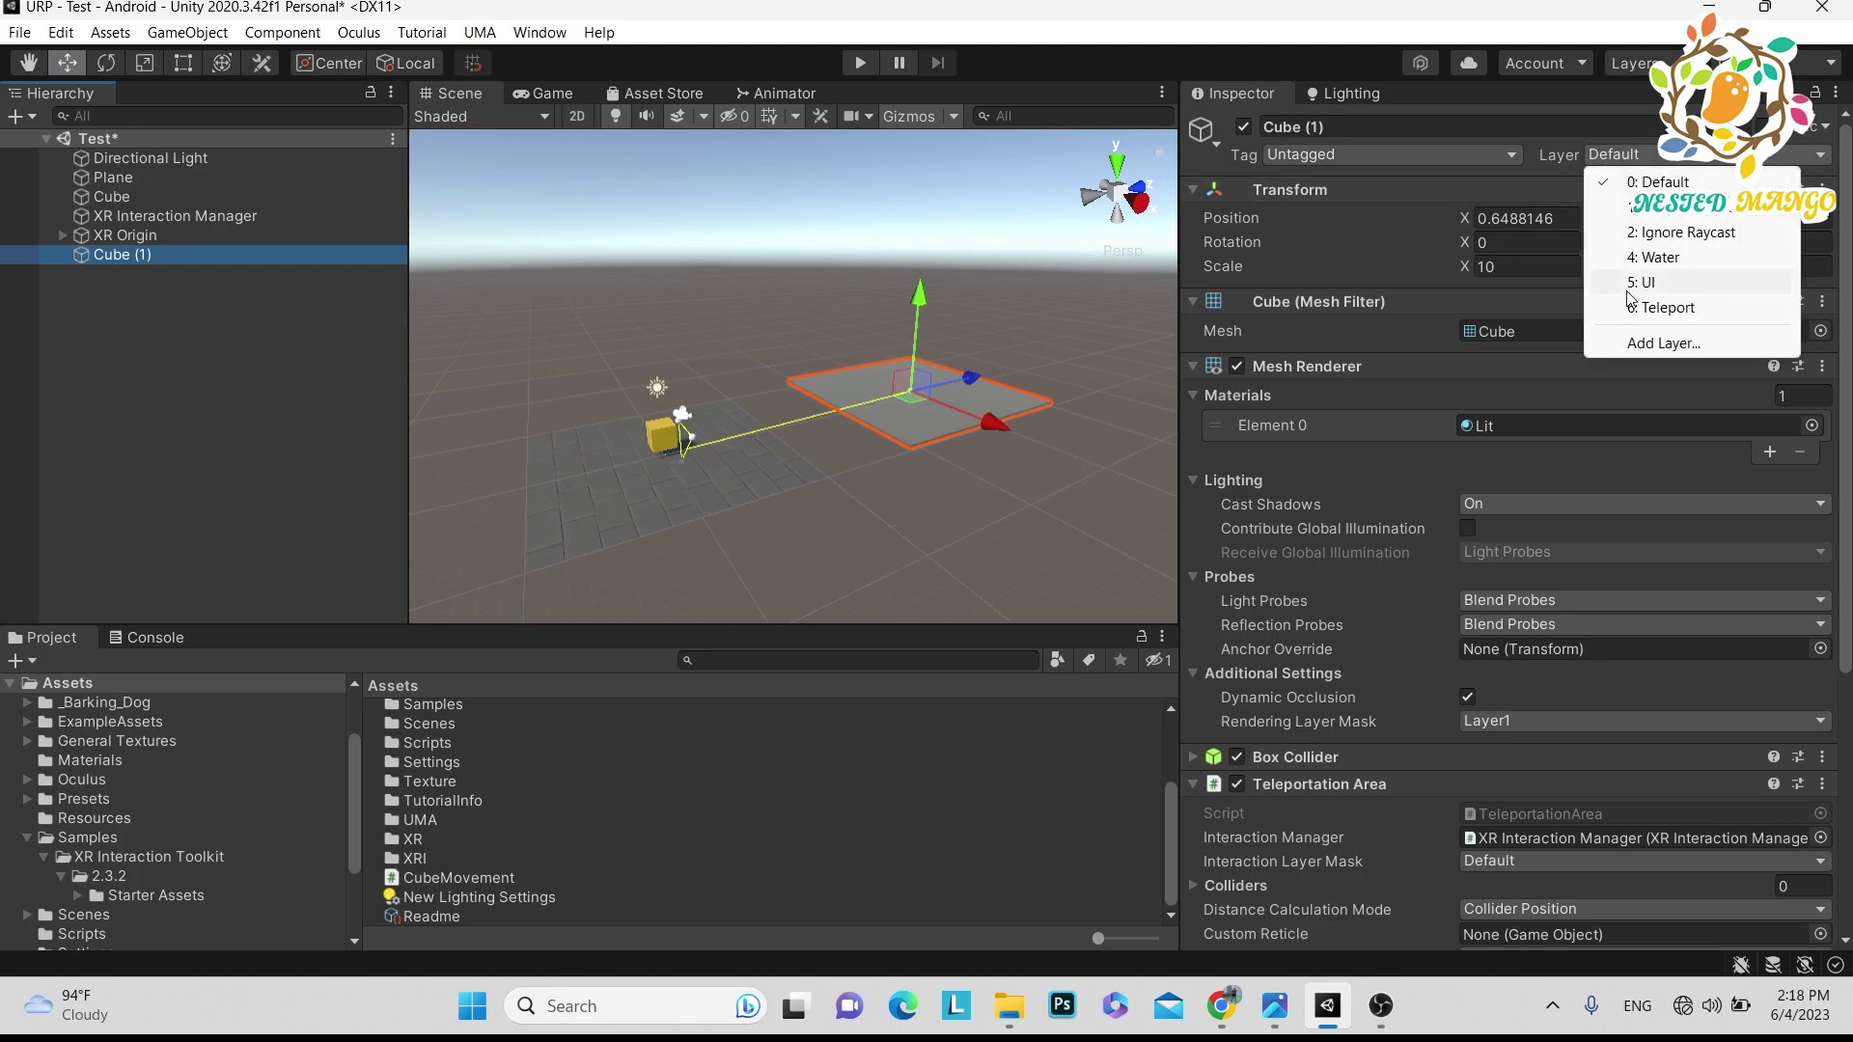
pyautogui.click(1696, 305)
# Set the Plane's Teleportation Area interaction layer mask to Everything
pyautogui.click(139, 178)
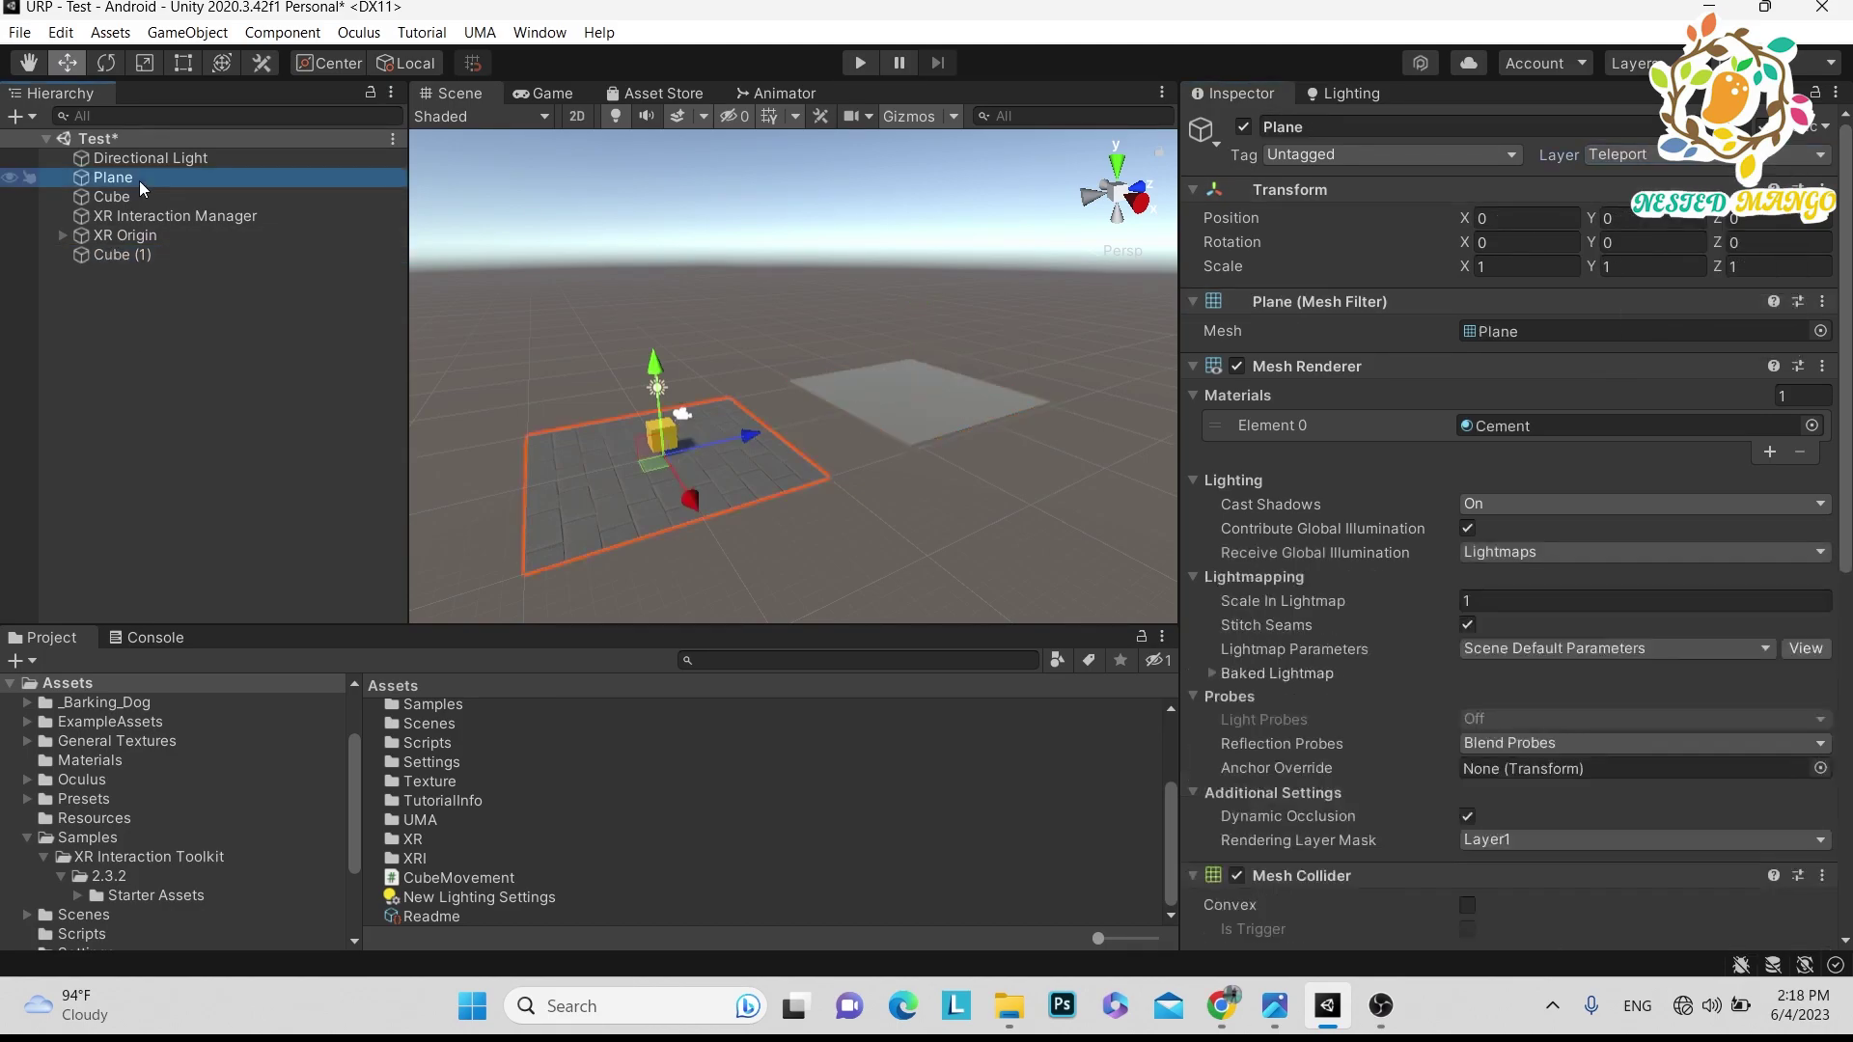
pyautogui.scroll(-10, 1313, 424)
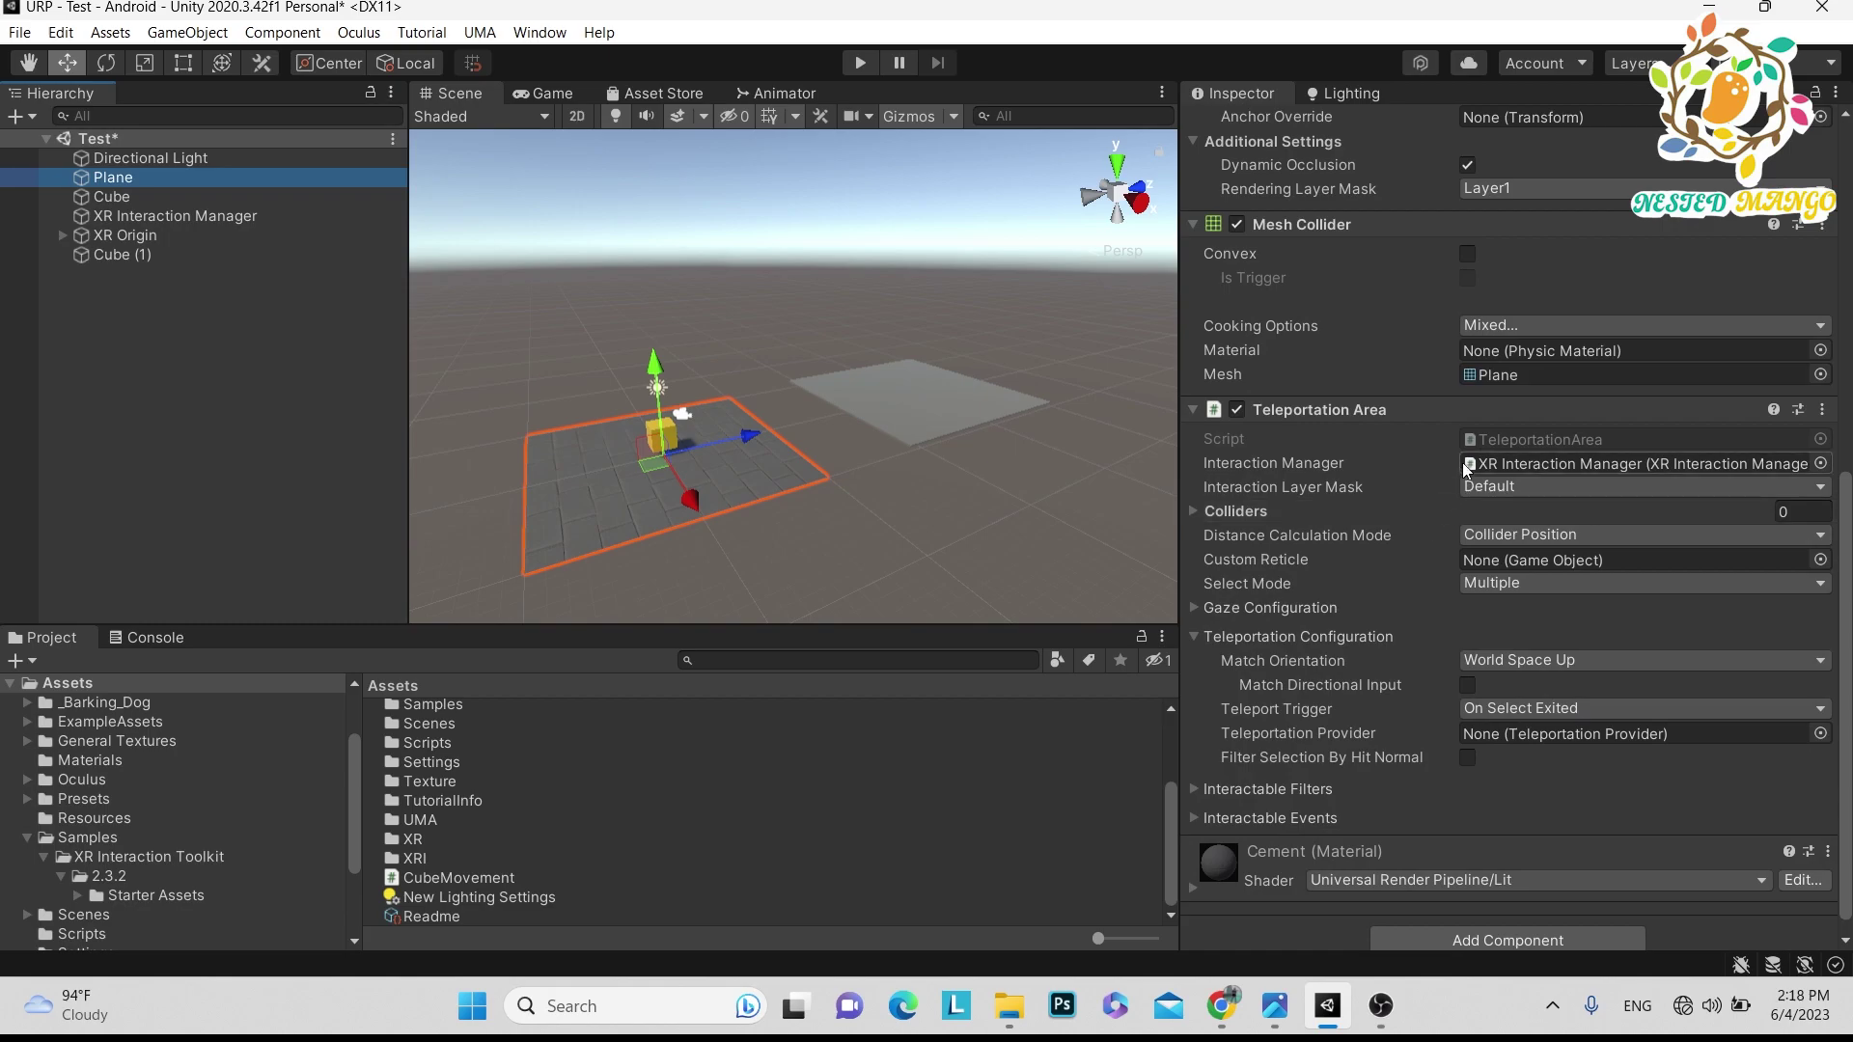
pyautogui.click(1507, 487)
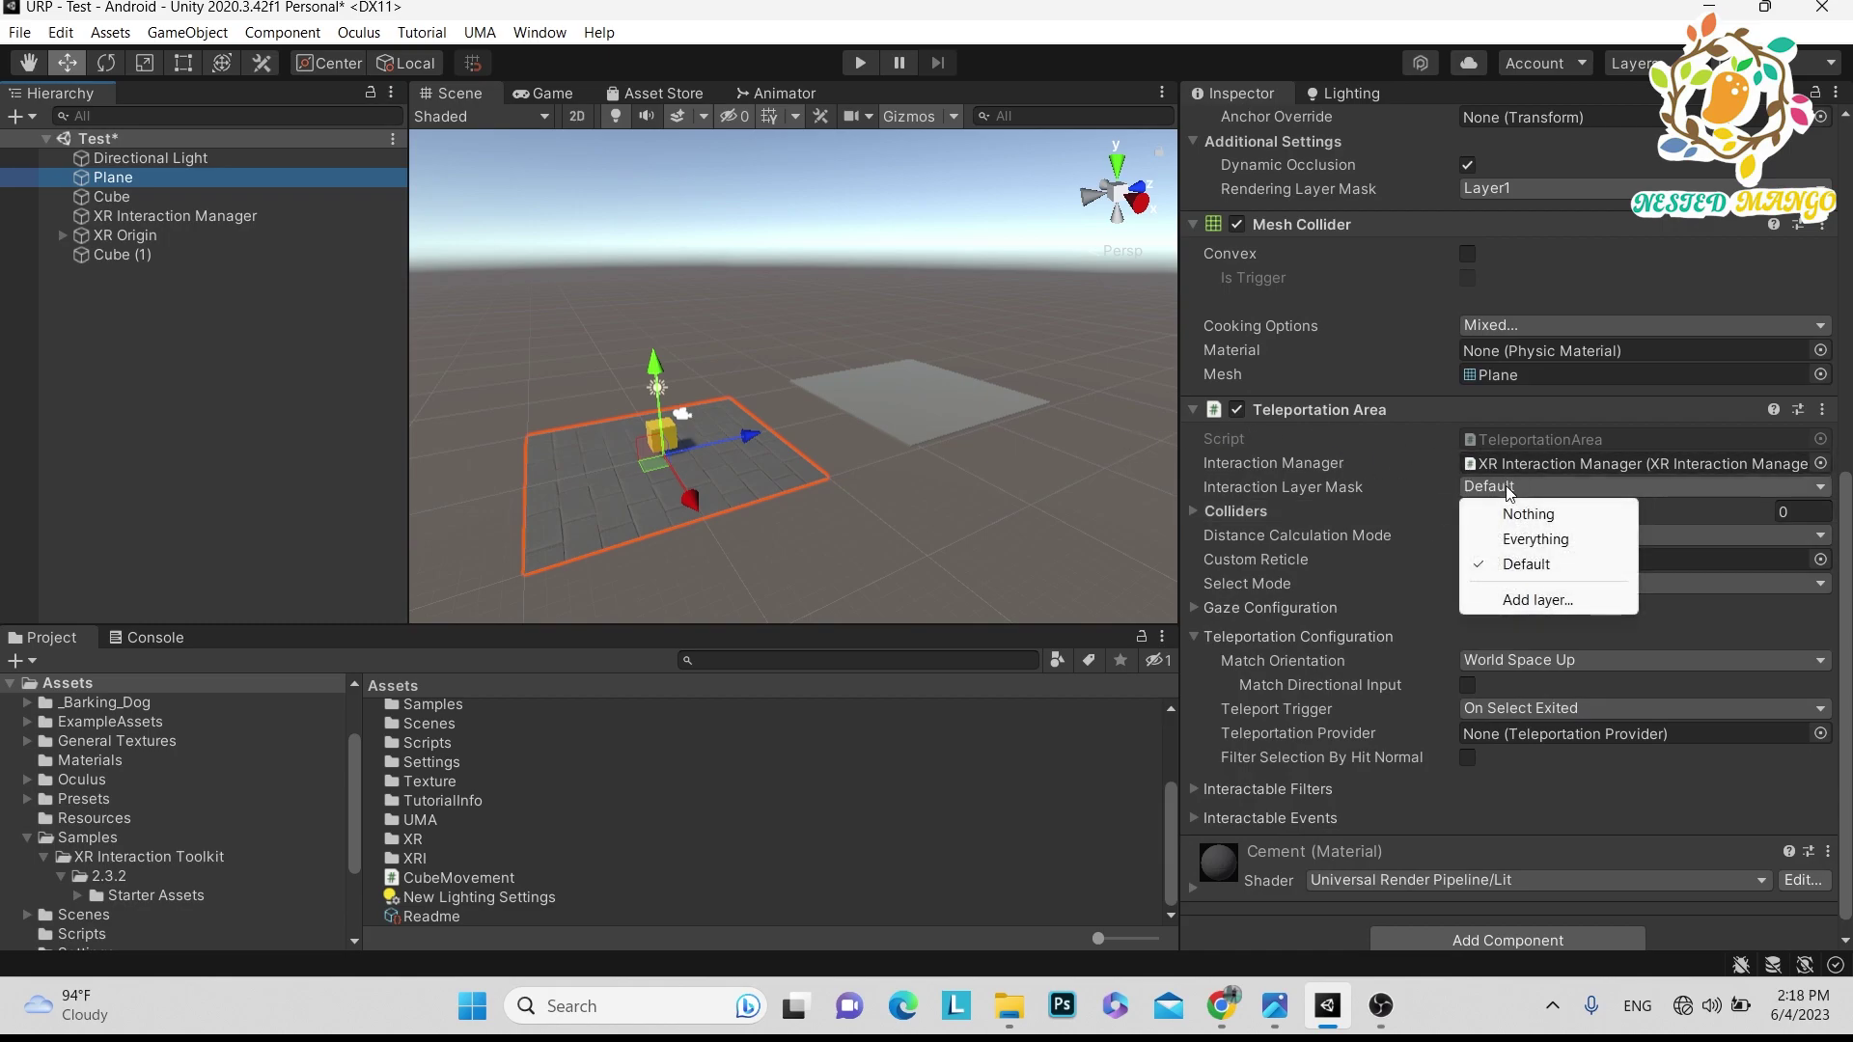
pyautogui.click(1539, 596)
pyautogui.click(137, 391)
pyautogui.click(130, 180)
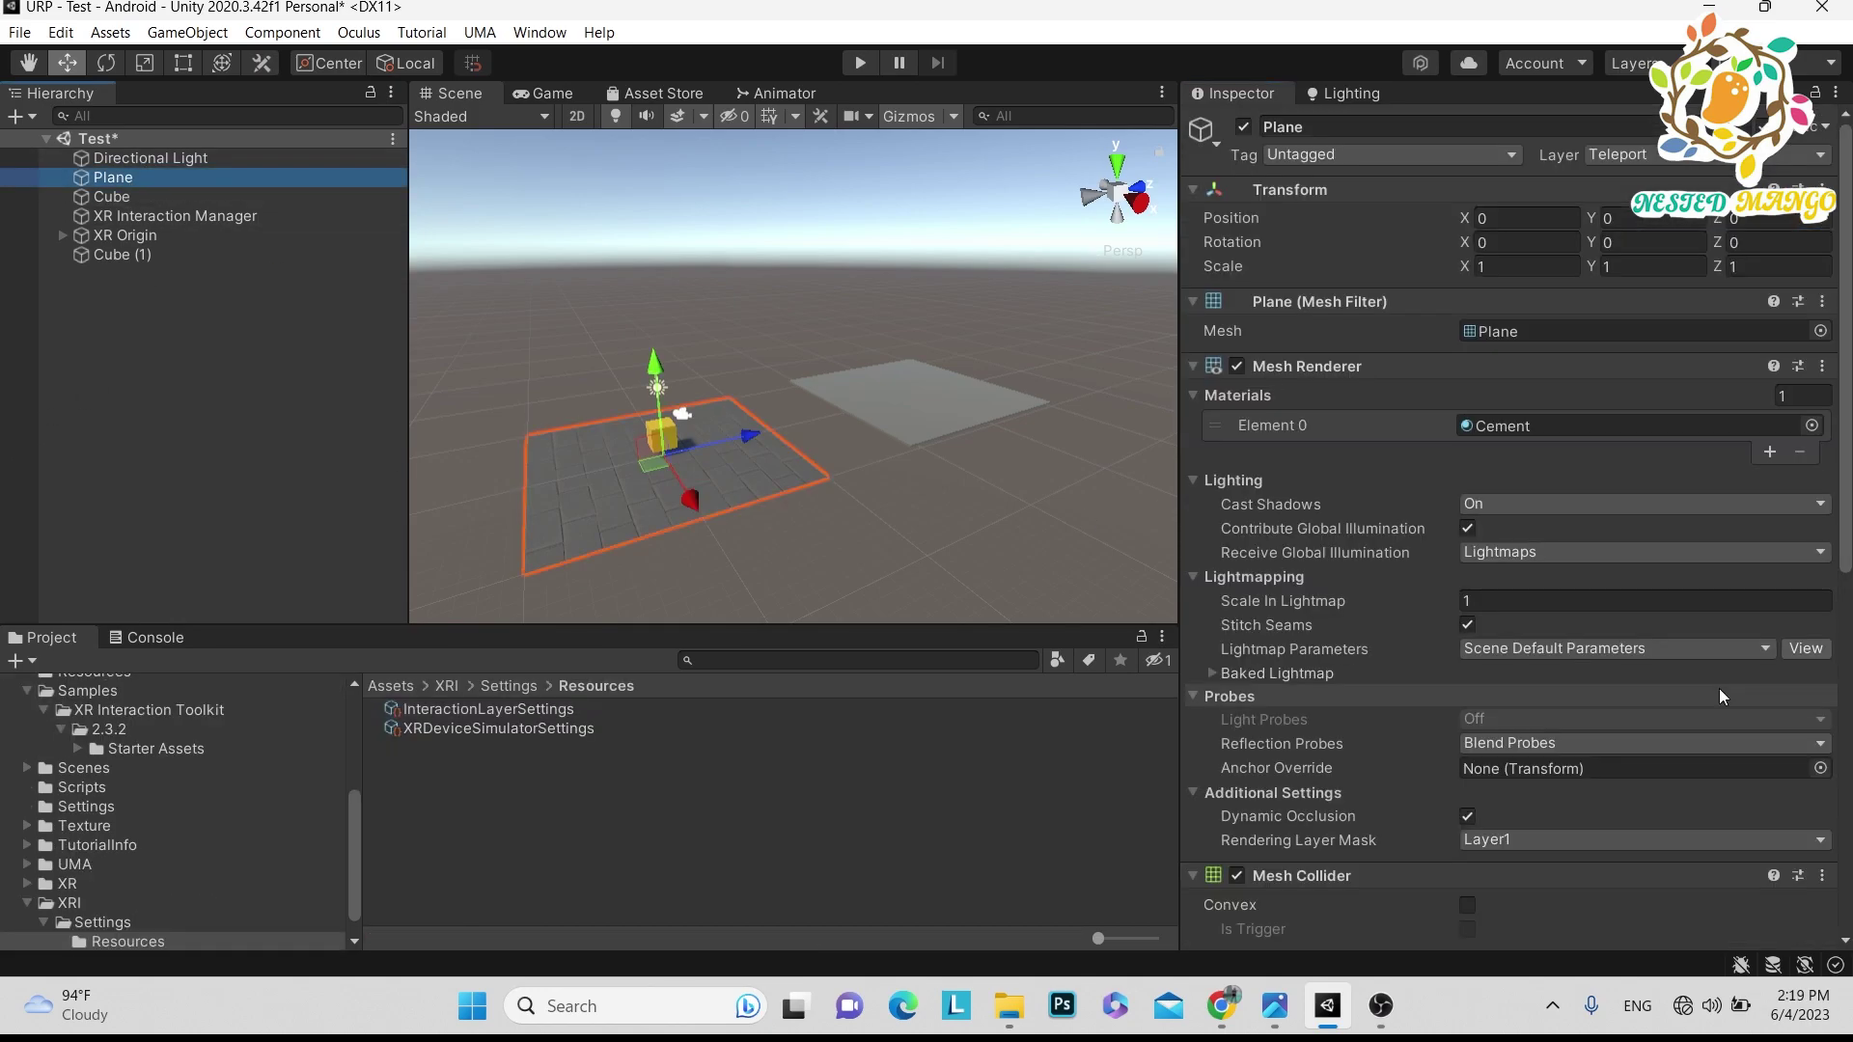
pyautogui.scroll(-10, 1718, 687)
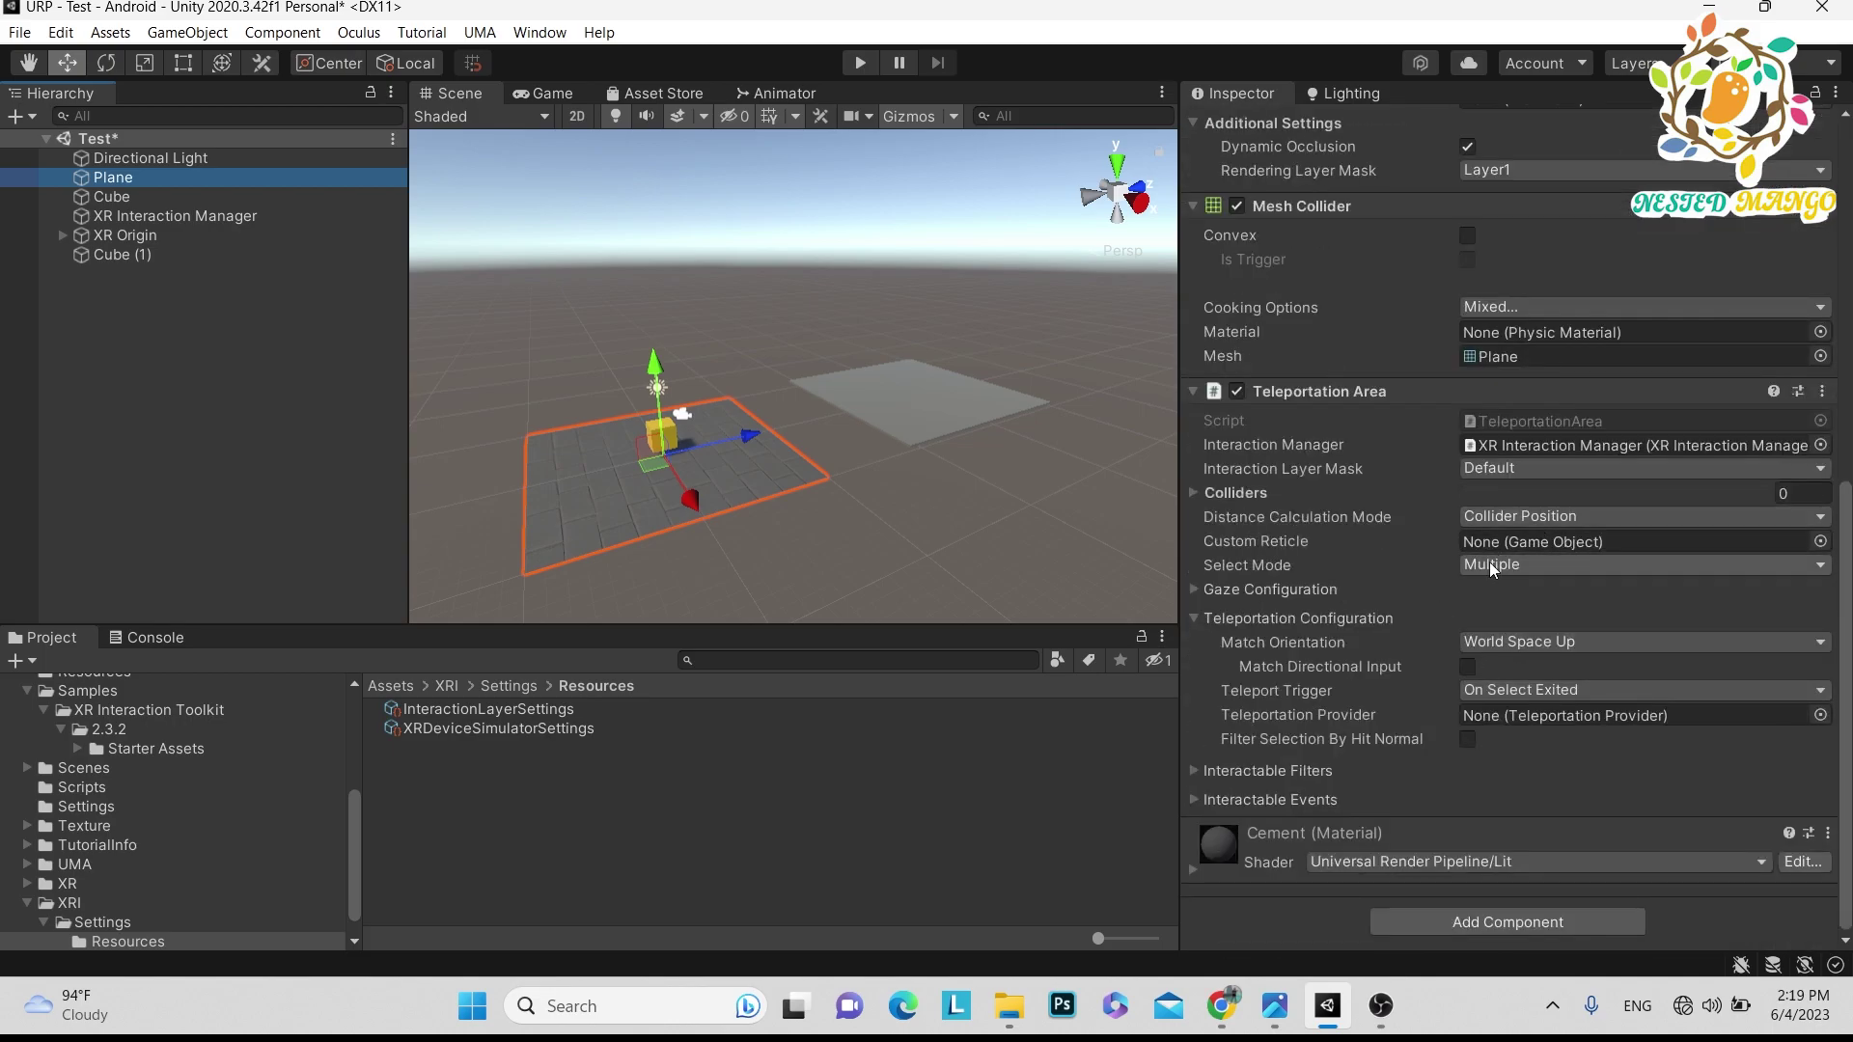
pyautogui.click(1502, 471)
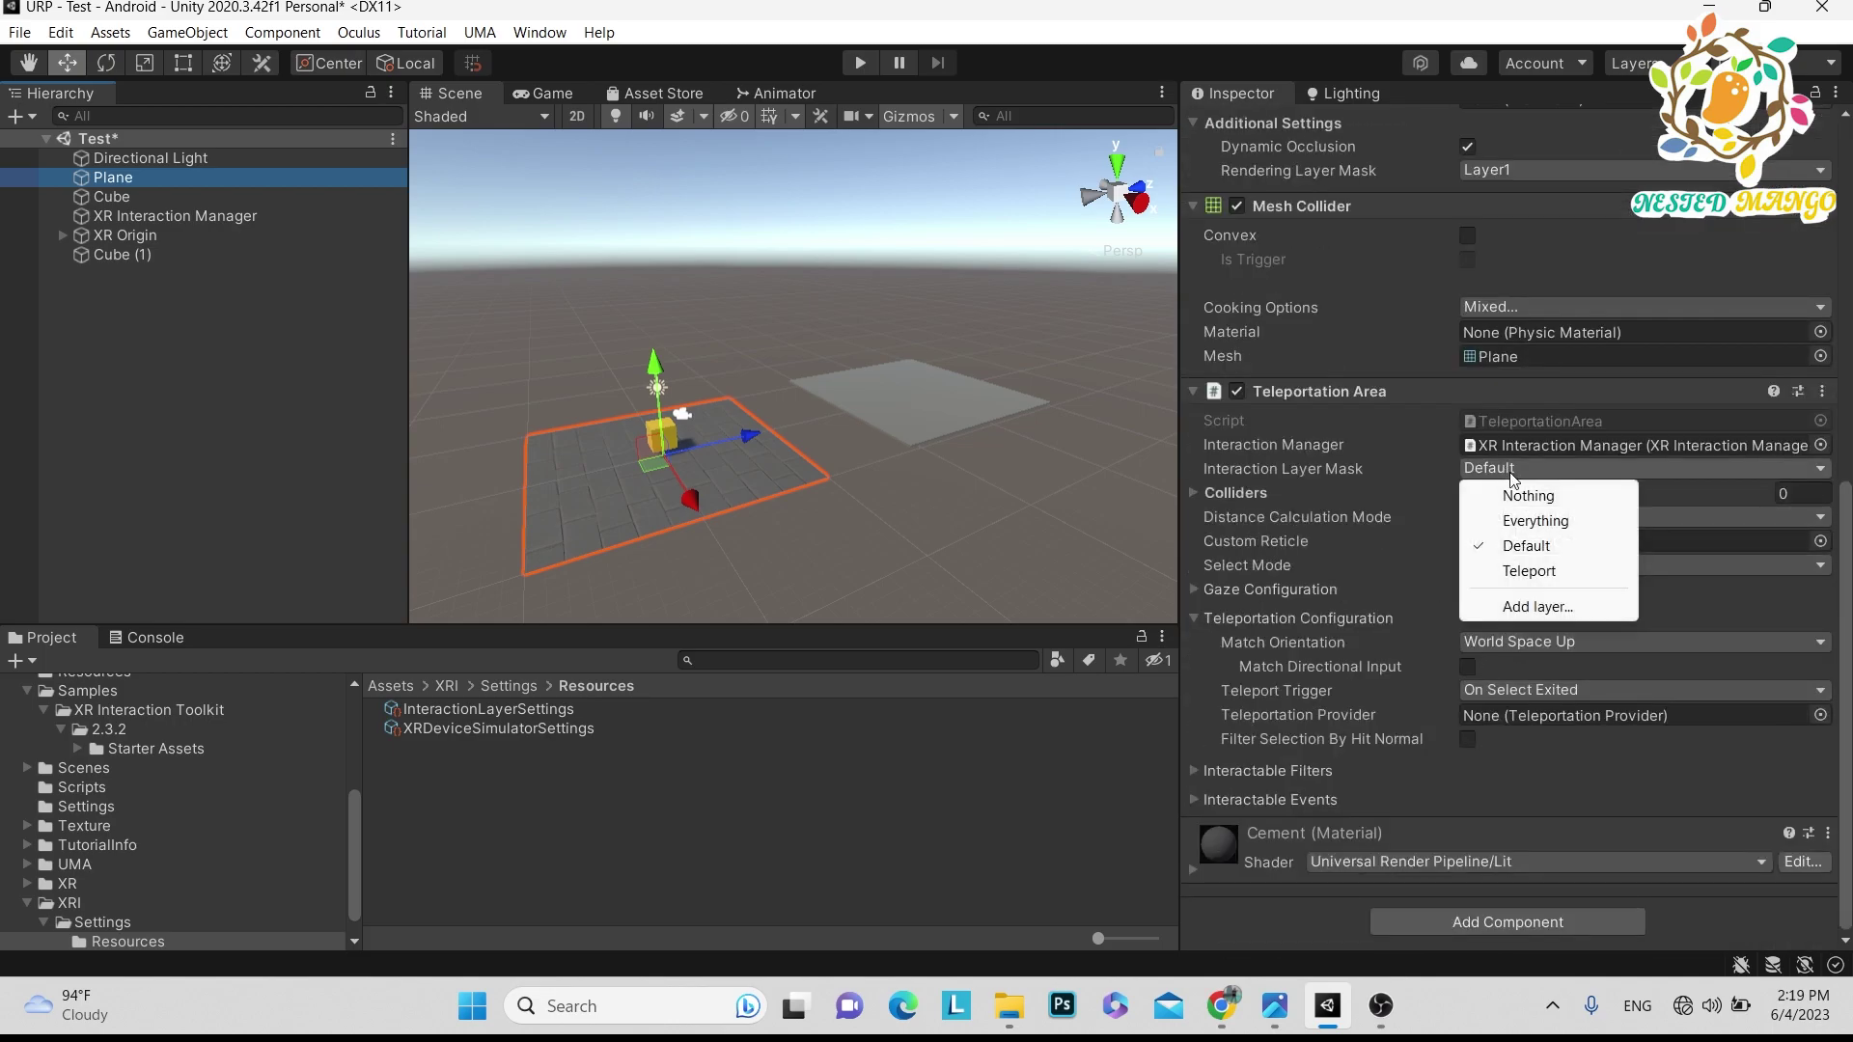
pyautogui.click(1534, 569)
pyautogui.scroll(10, 1289, 315)
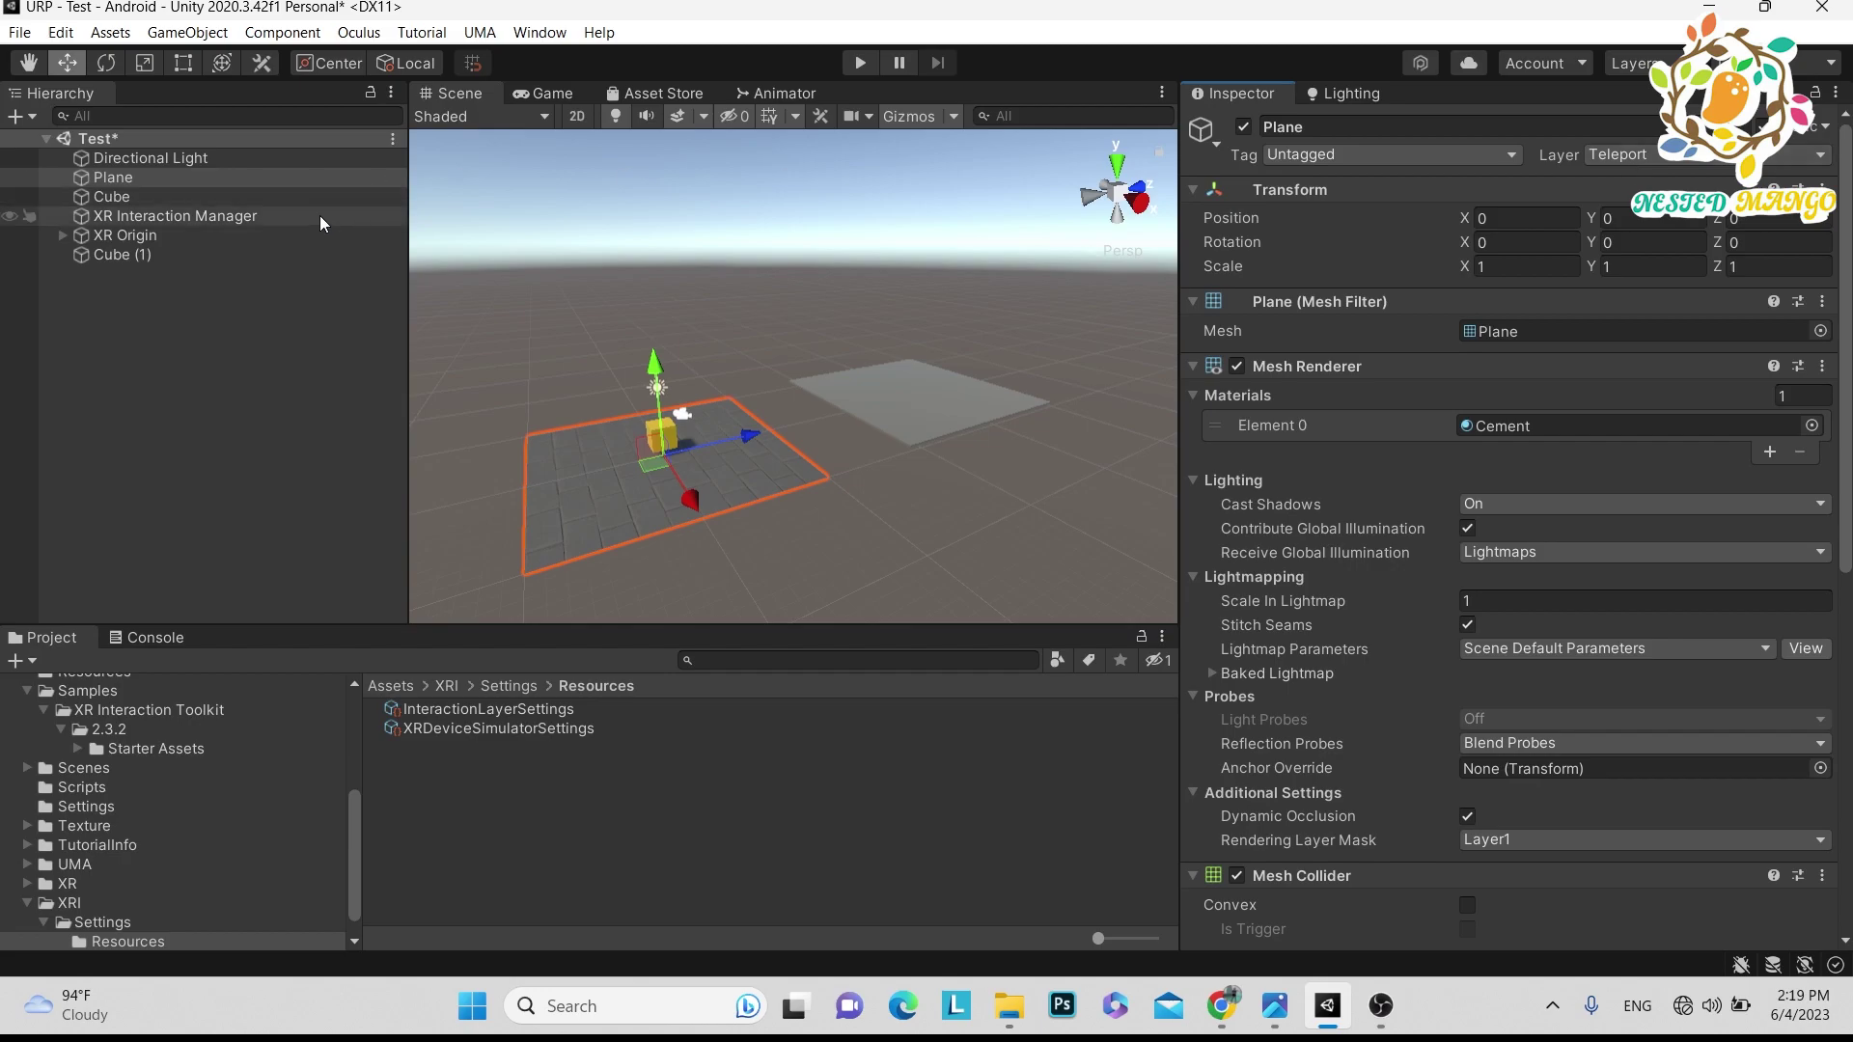
# Set Cube (1)'s Teleportation Area interaction layer mask to Everything
pyautogui.click(122, 254)
pyautogui.scroll(-5, 1575, 755)
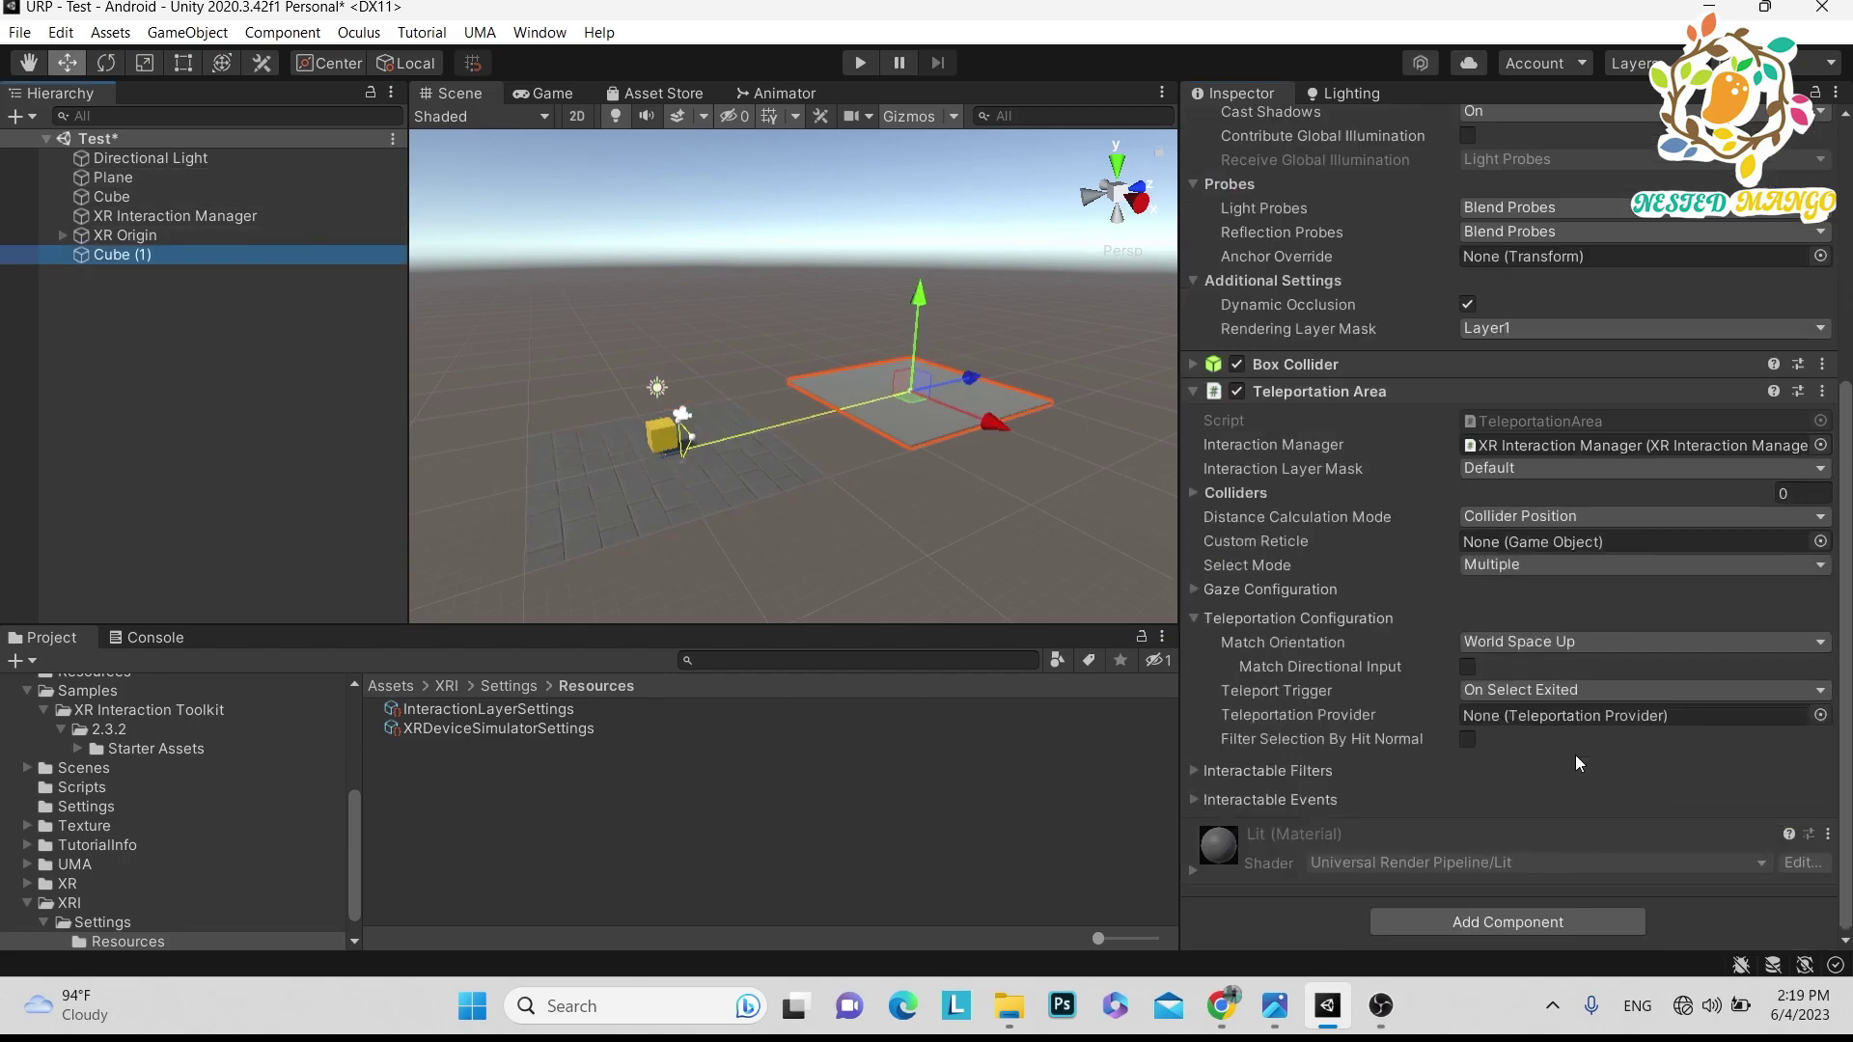
pyautogui.click(1573, 469)
pyautogui.click(1534, 521)
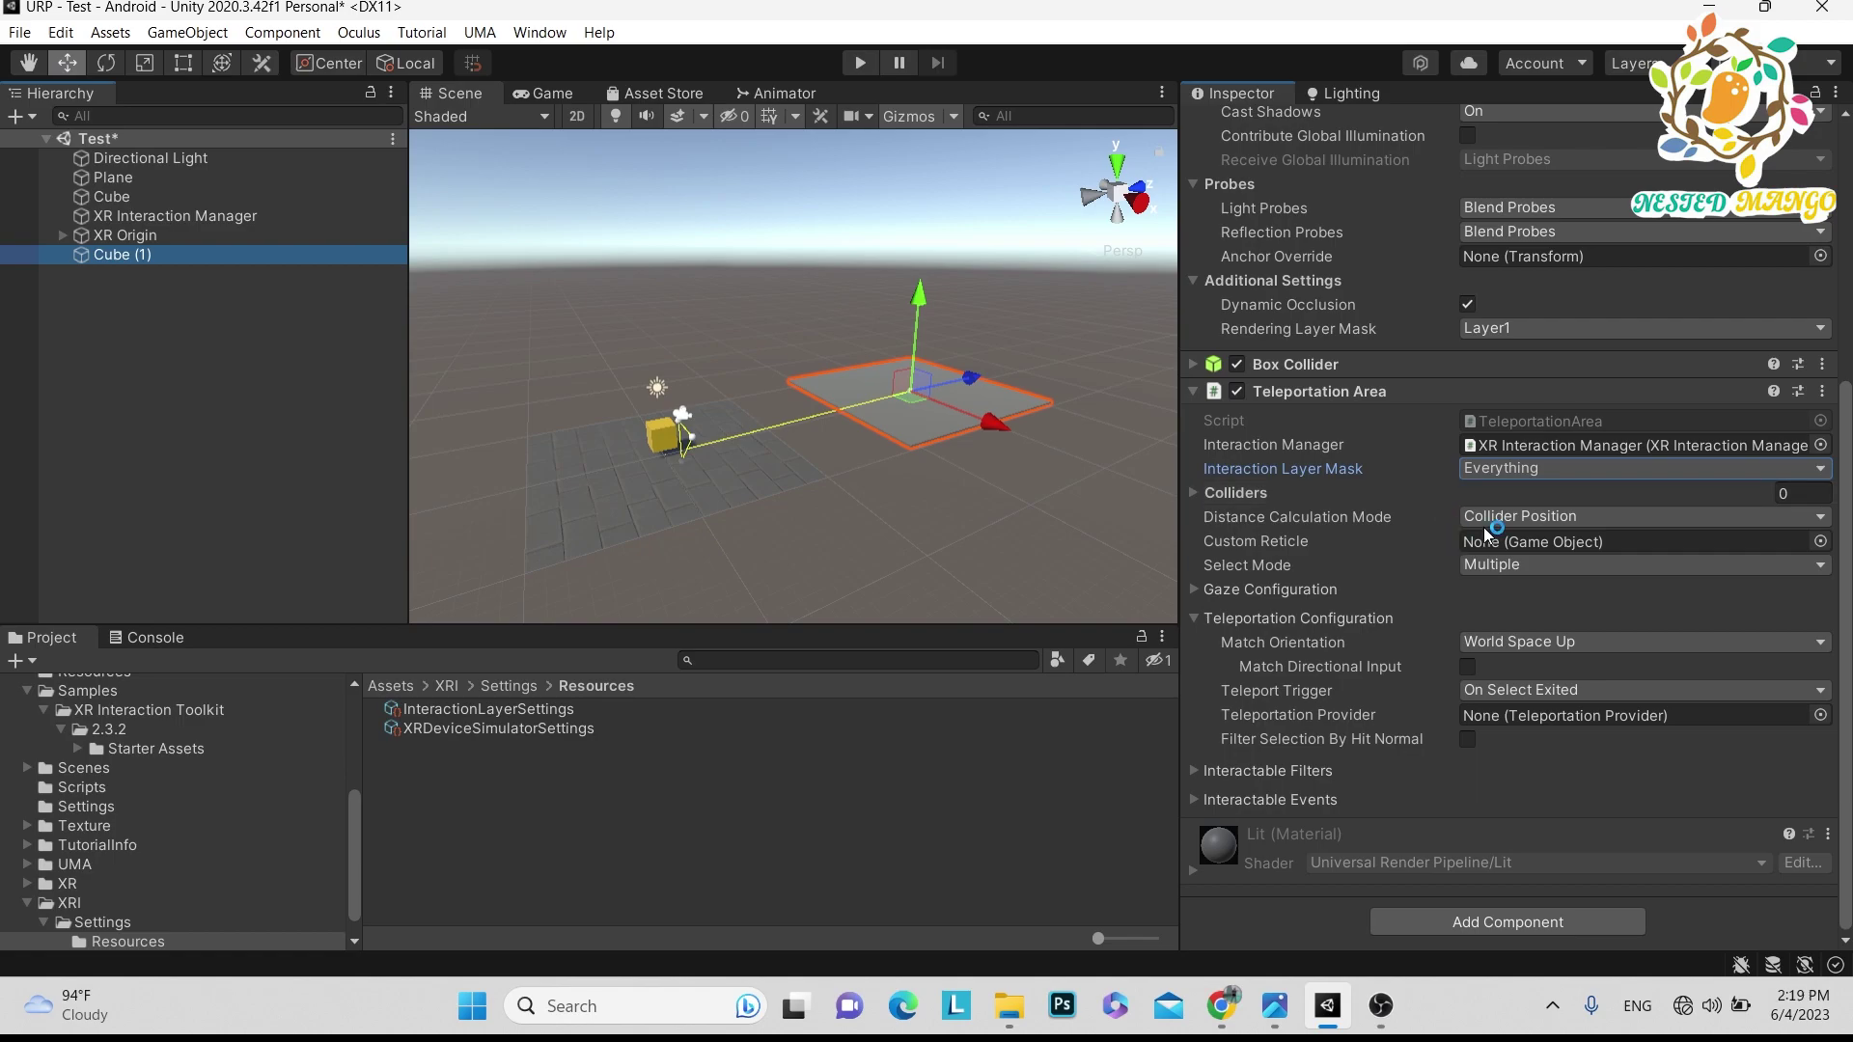
# Add Cube (1)'s Box Collider to its Teleportation Area Colliders list
pyautogui.click(1226, 493)
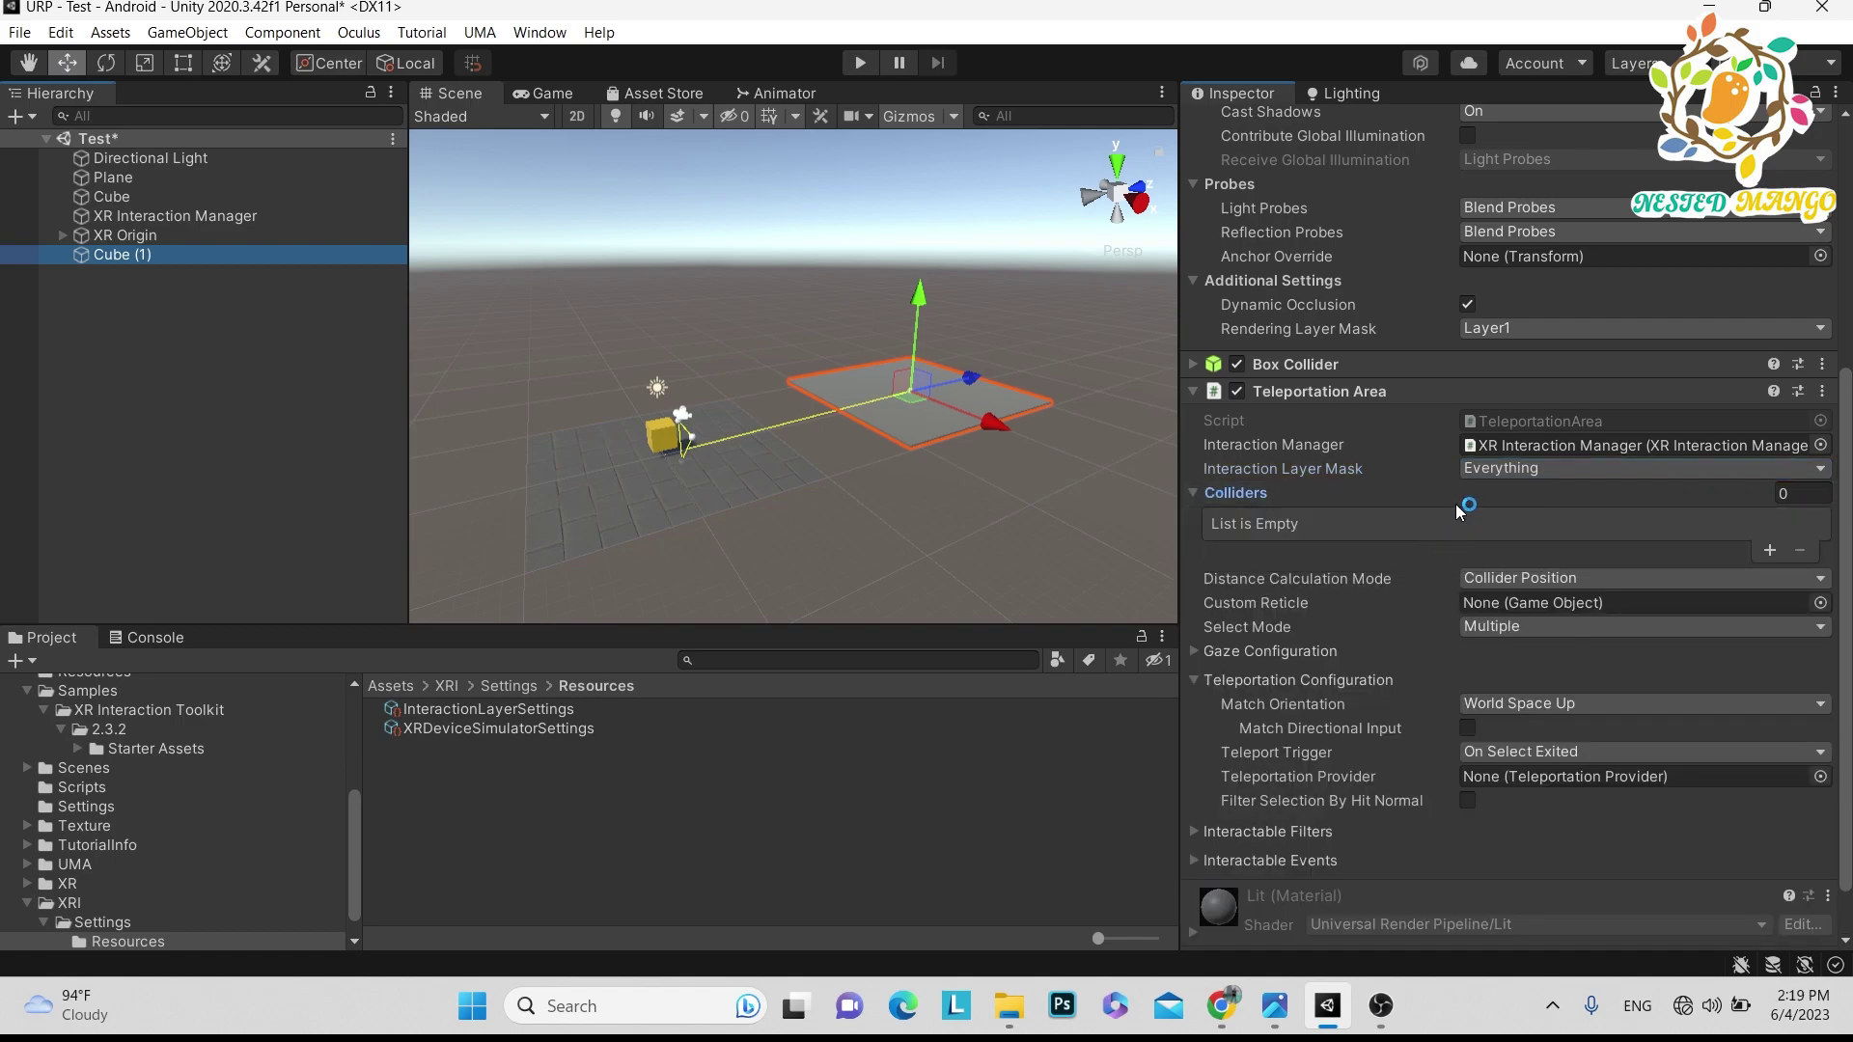
pyautogui.click(1282, 367)
pyautogui.moveTo(1270, 498); pyautogui.dragTo(1467, 511)
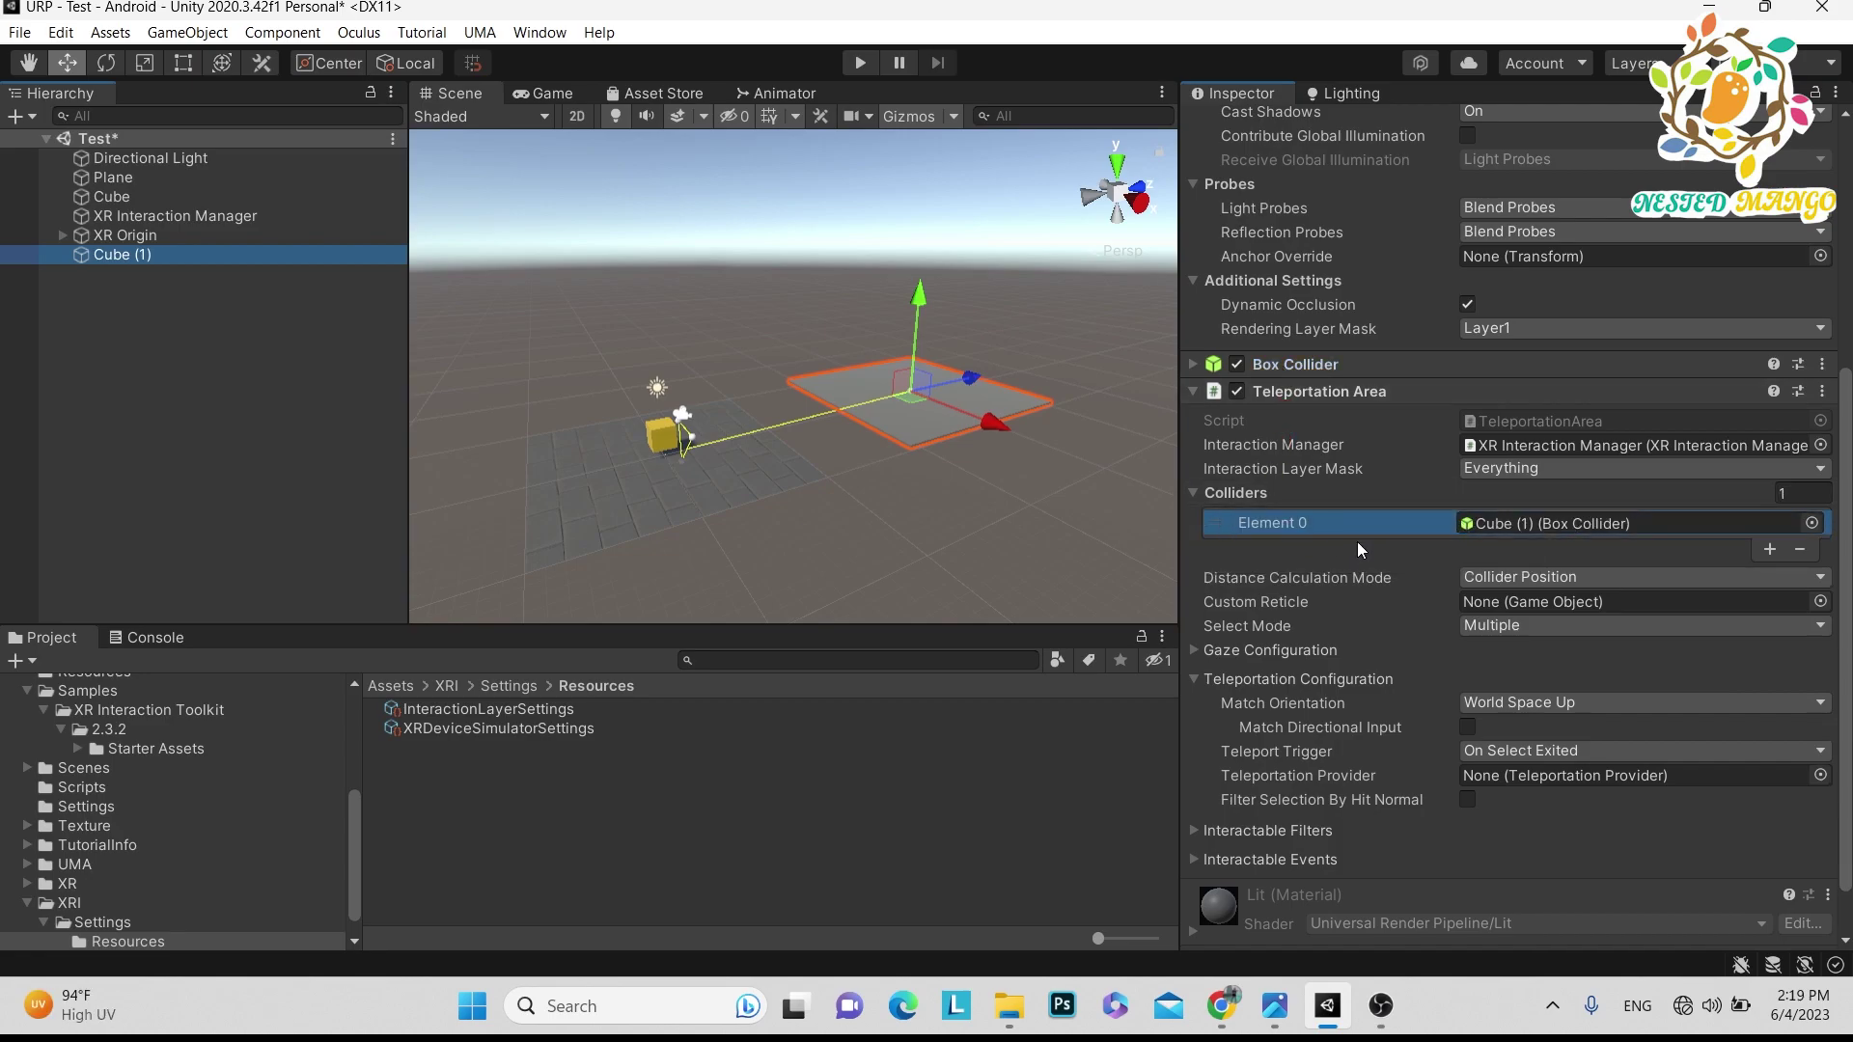
pyautogui.click(112, 177)
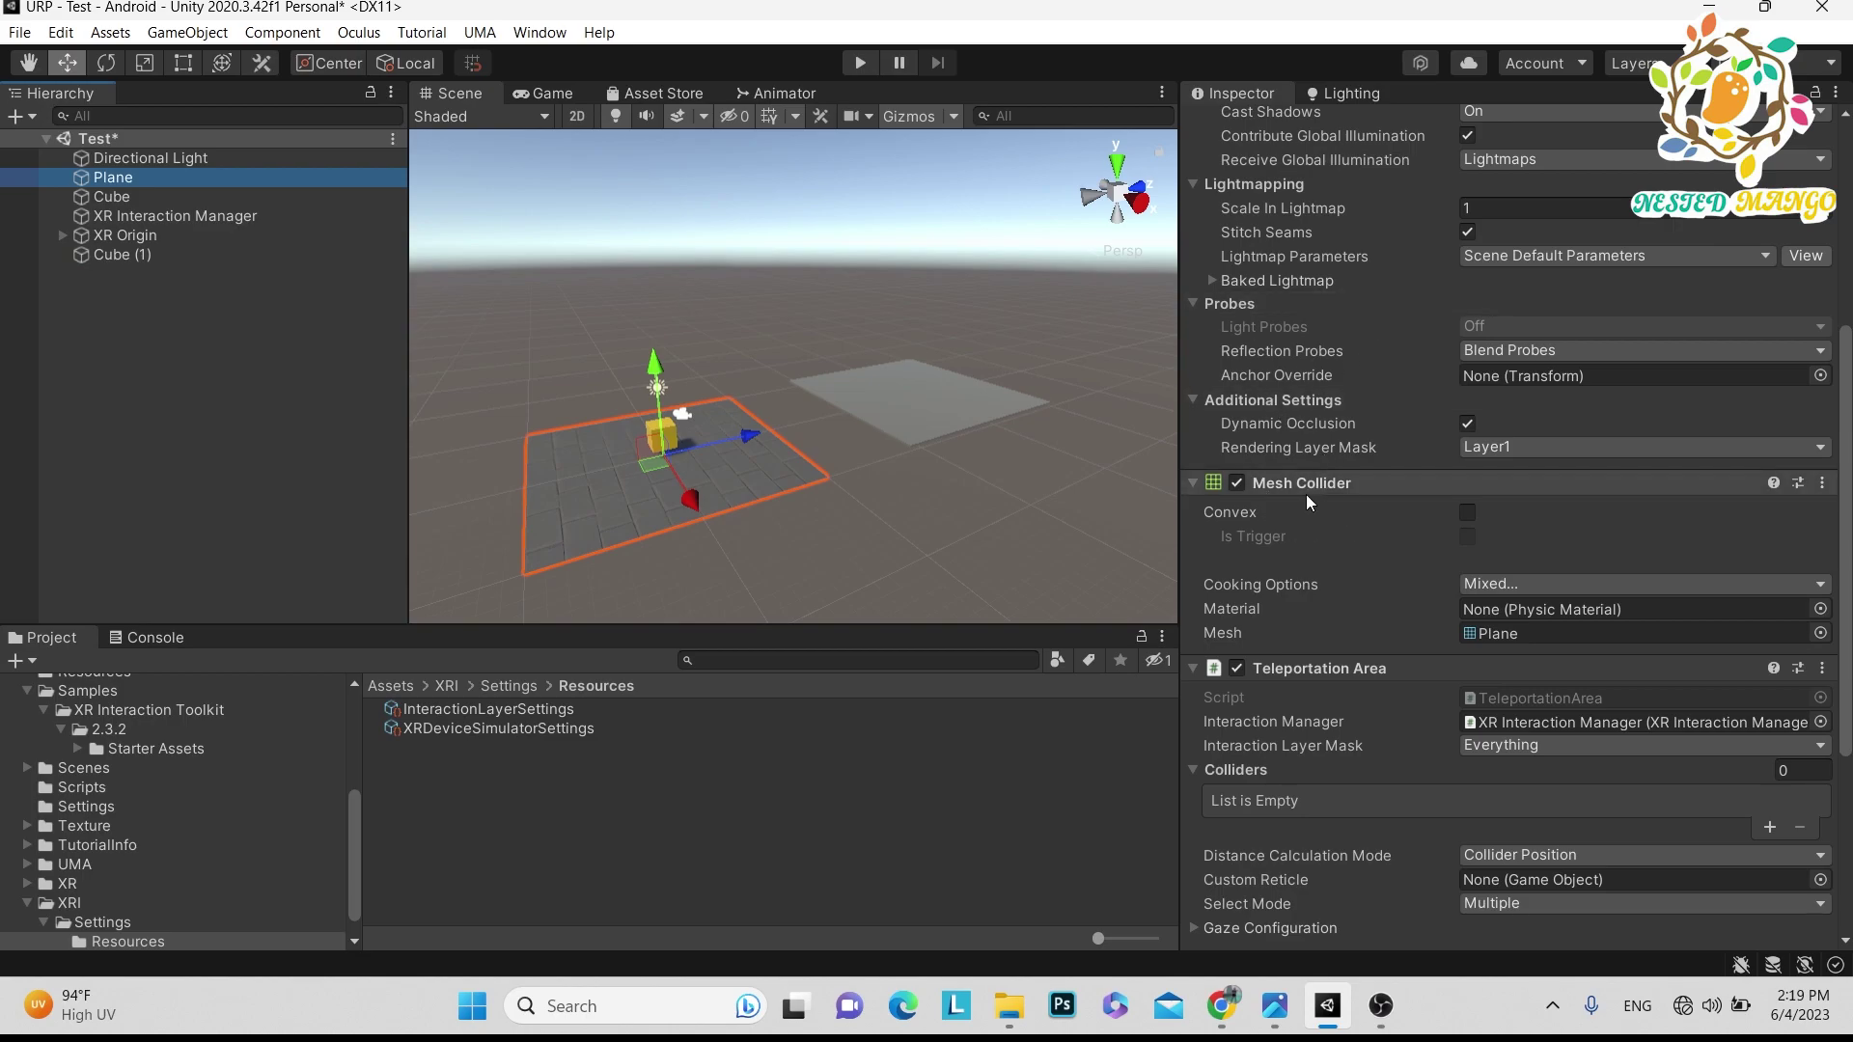
# Add Plane (Mesh Collider) to the Plane's teleport Colliders list and save the Test scene
pyautogui.scroll(-3, 1309, 436)
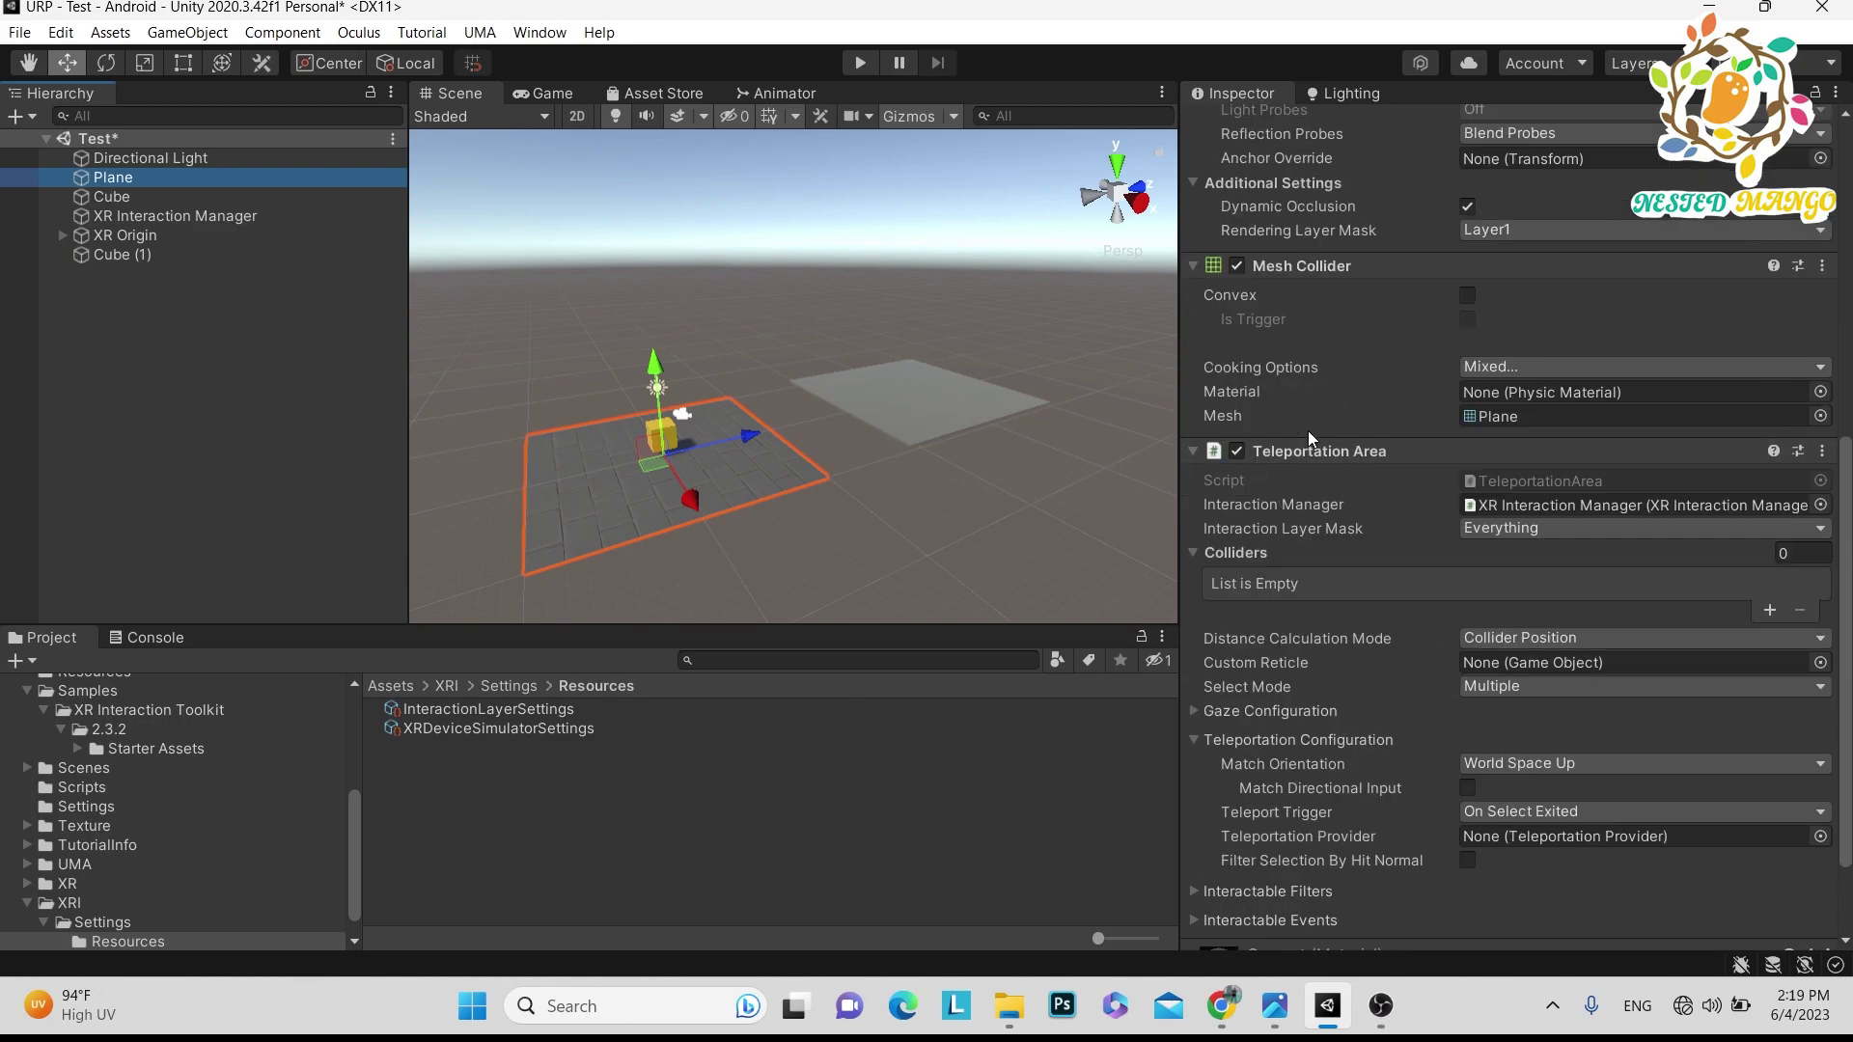
pyautogui.moveTo(1286, 265); pyautogui.dragTo(1249, 604)
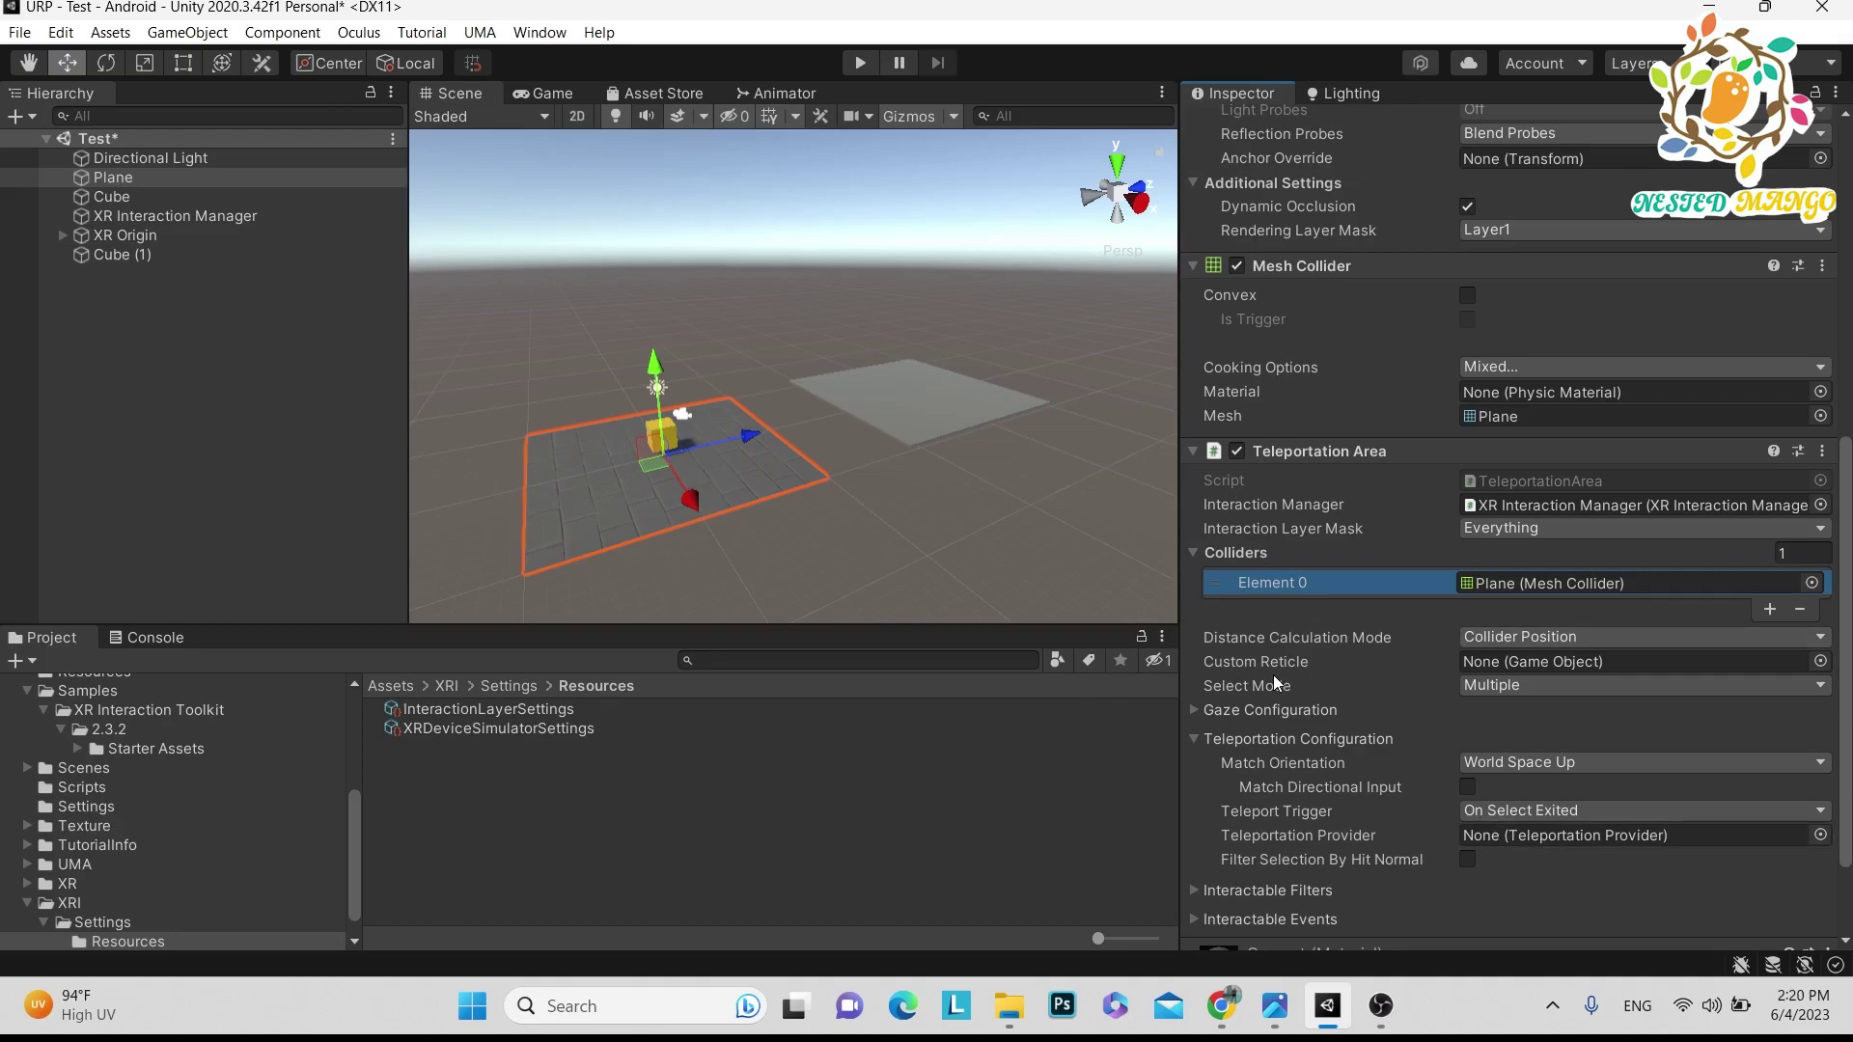
pyautogui.hotkey('ctrl', 's')
pyautogui.scroll(4, 748, 394)
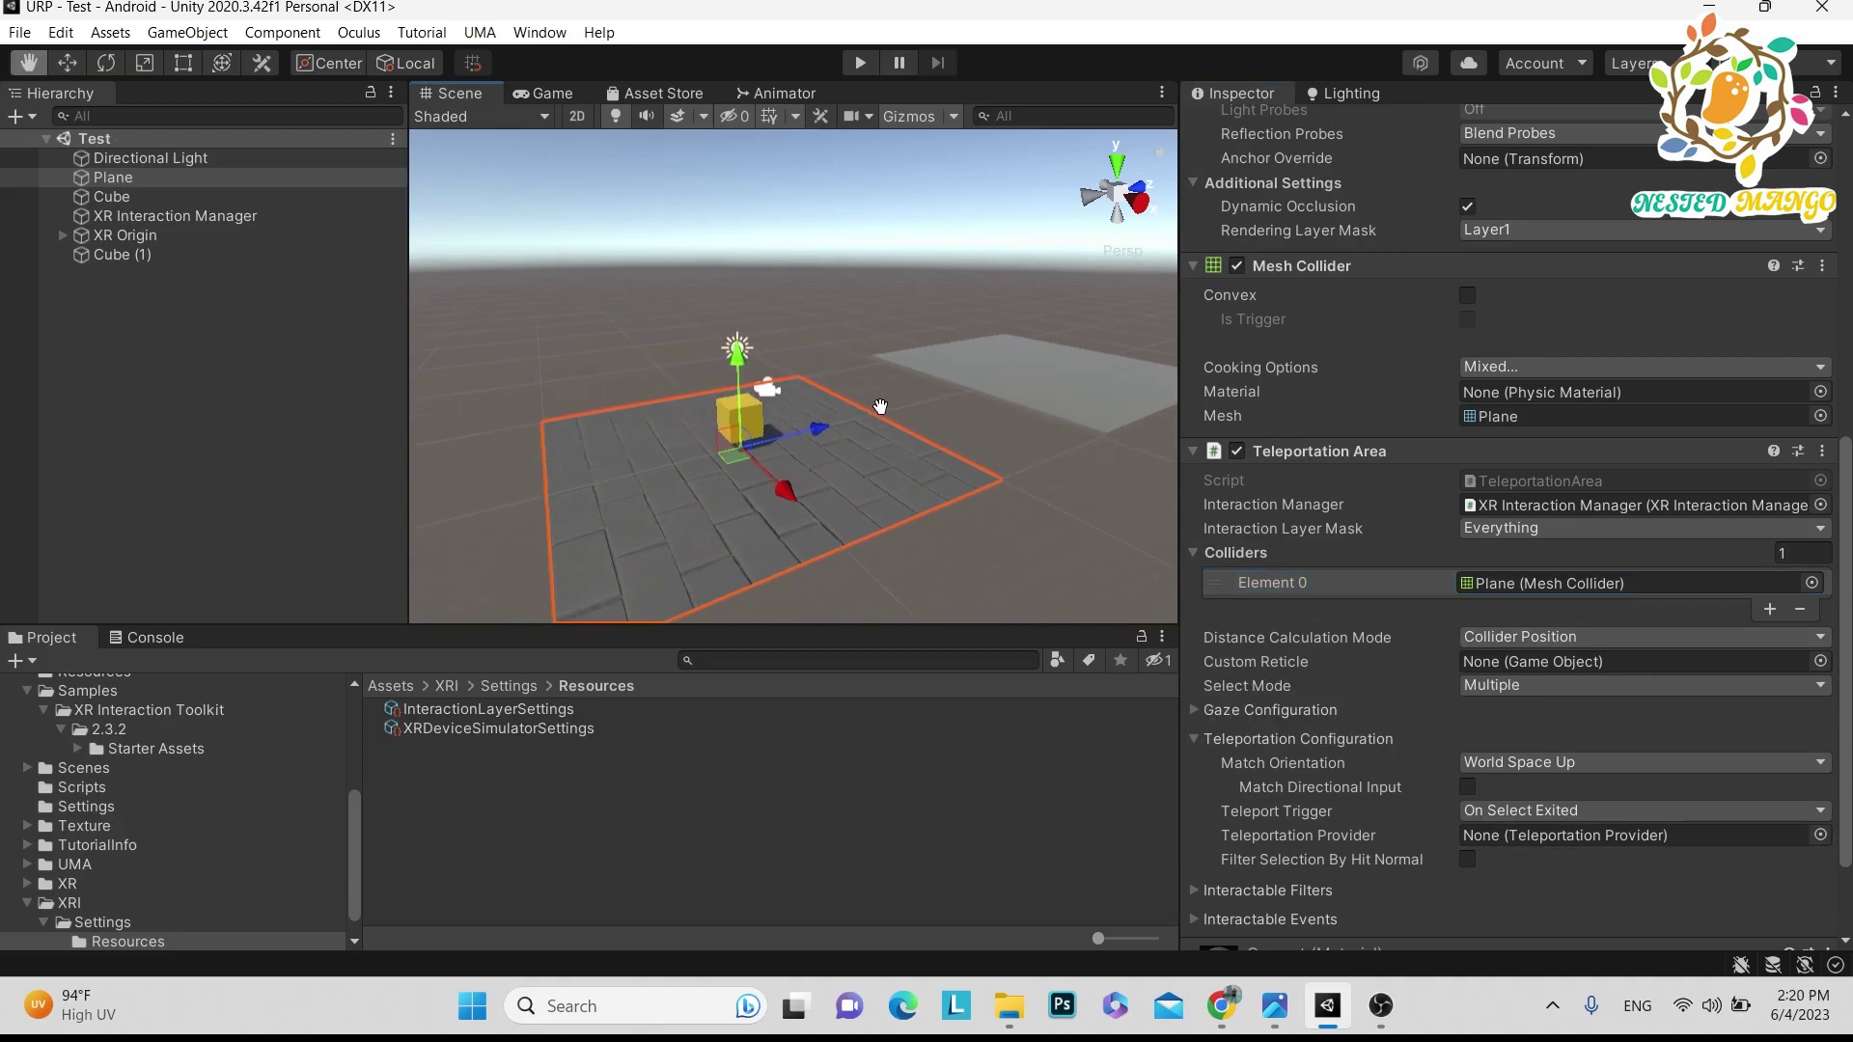
# Frame the XR Origin in the scene view and browse the top-level Assets folder
pyautogui.click(124, 235)
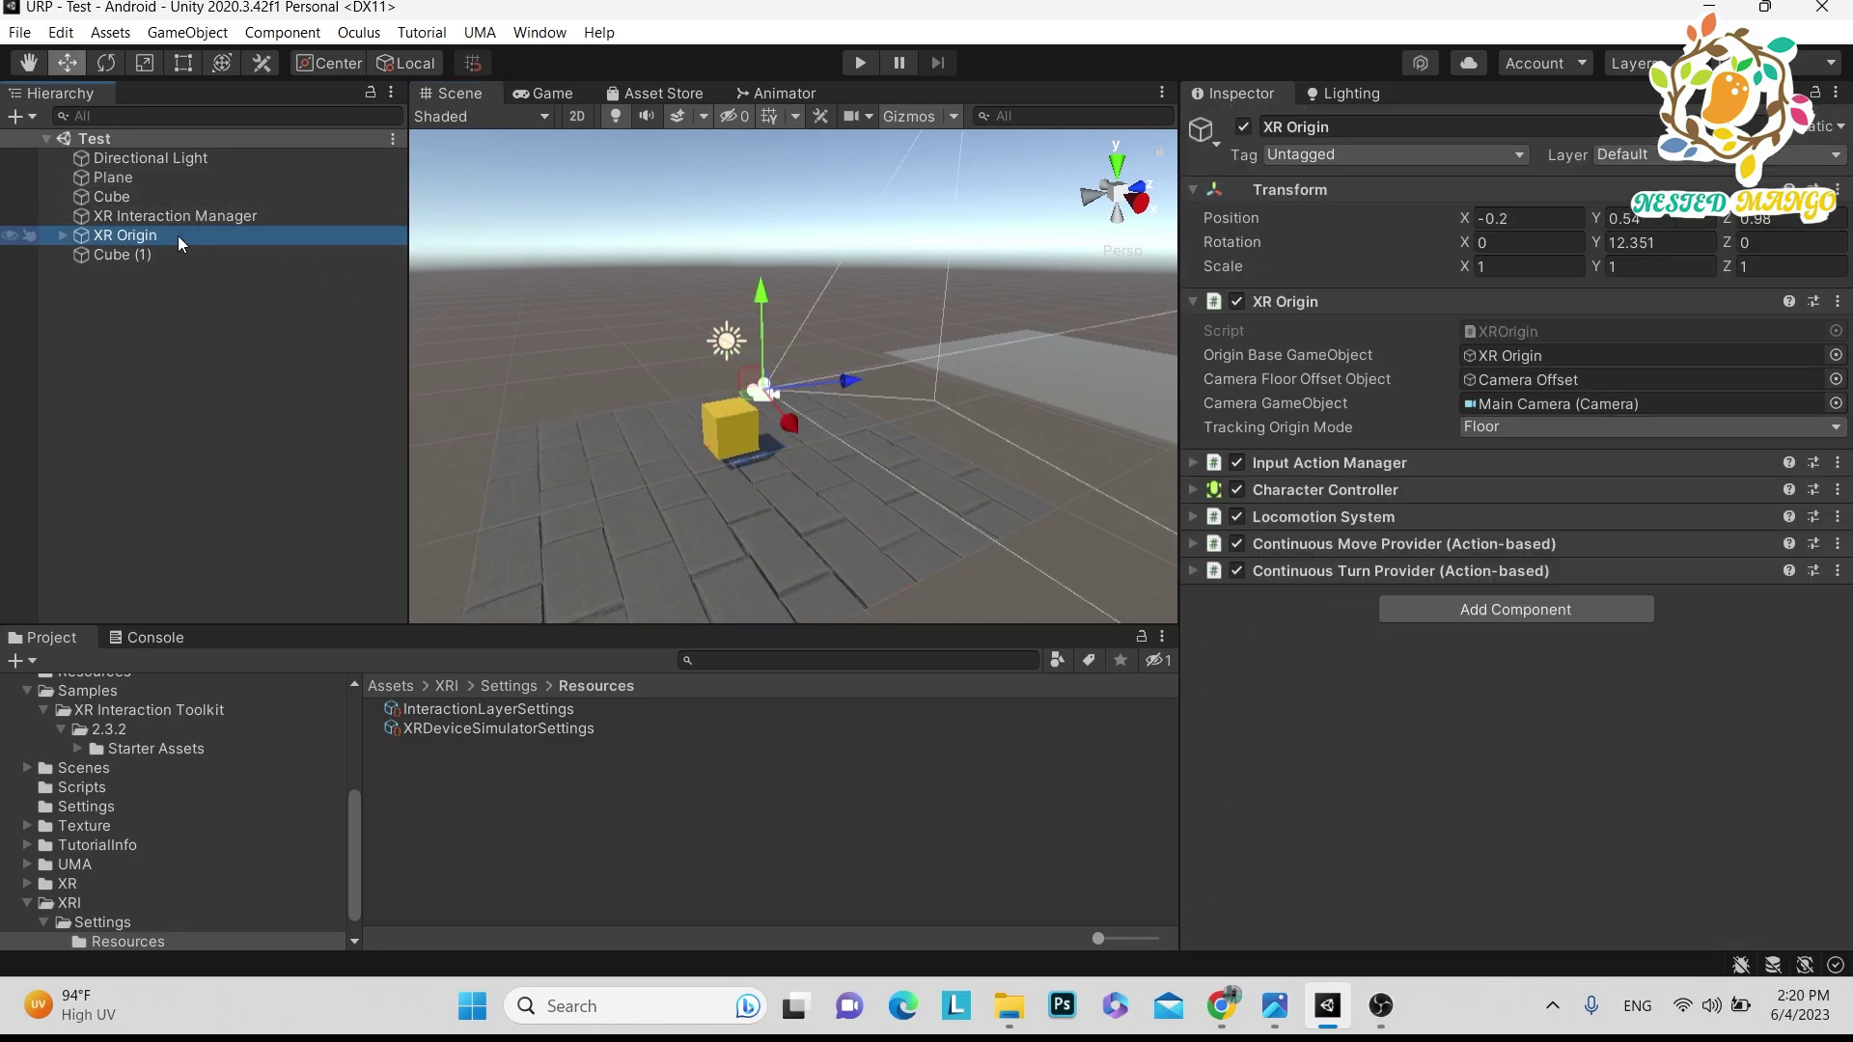
pyautogui.press('f')
pyautogui.keyDown('alt'); pyautogui.moveTo(761, 419); pyautogui.dragTo(809, 401); pyautogui.keyUp('alt')
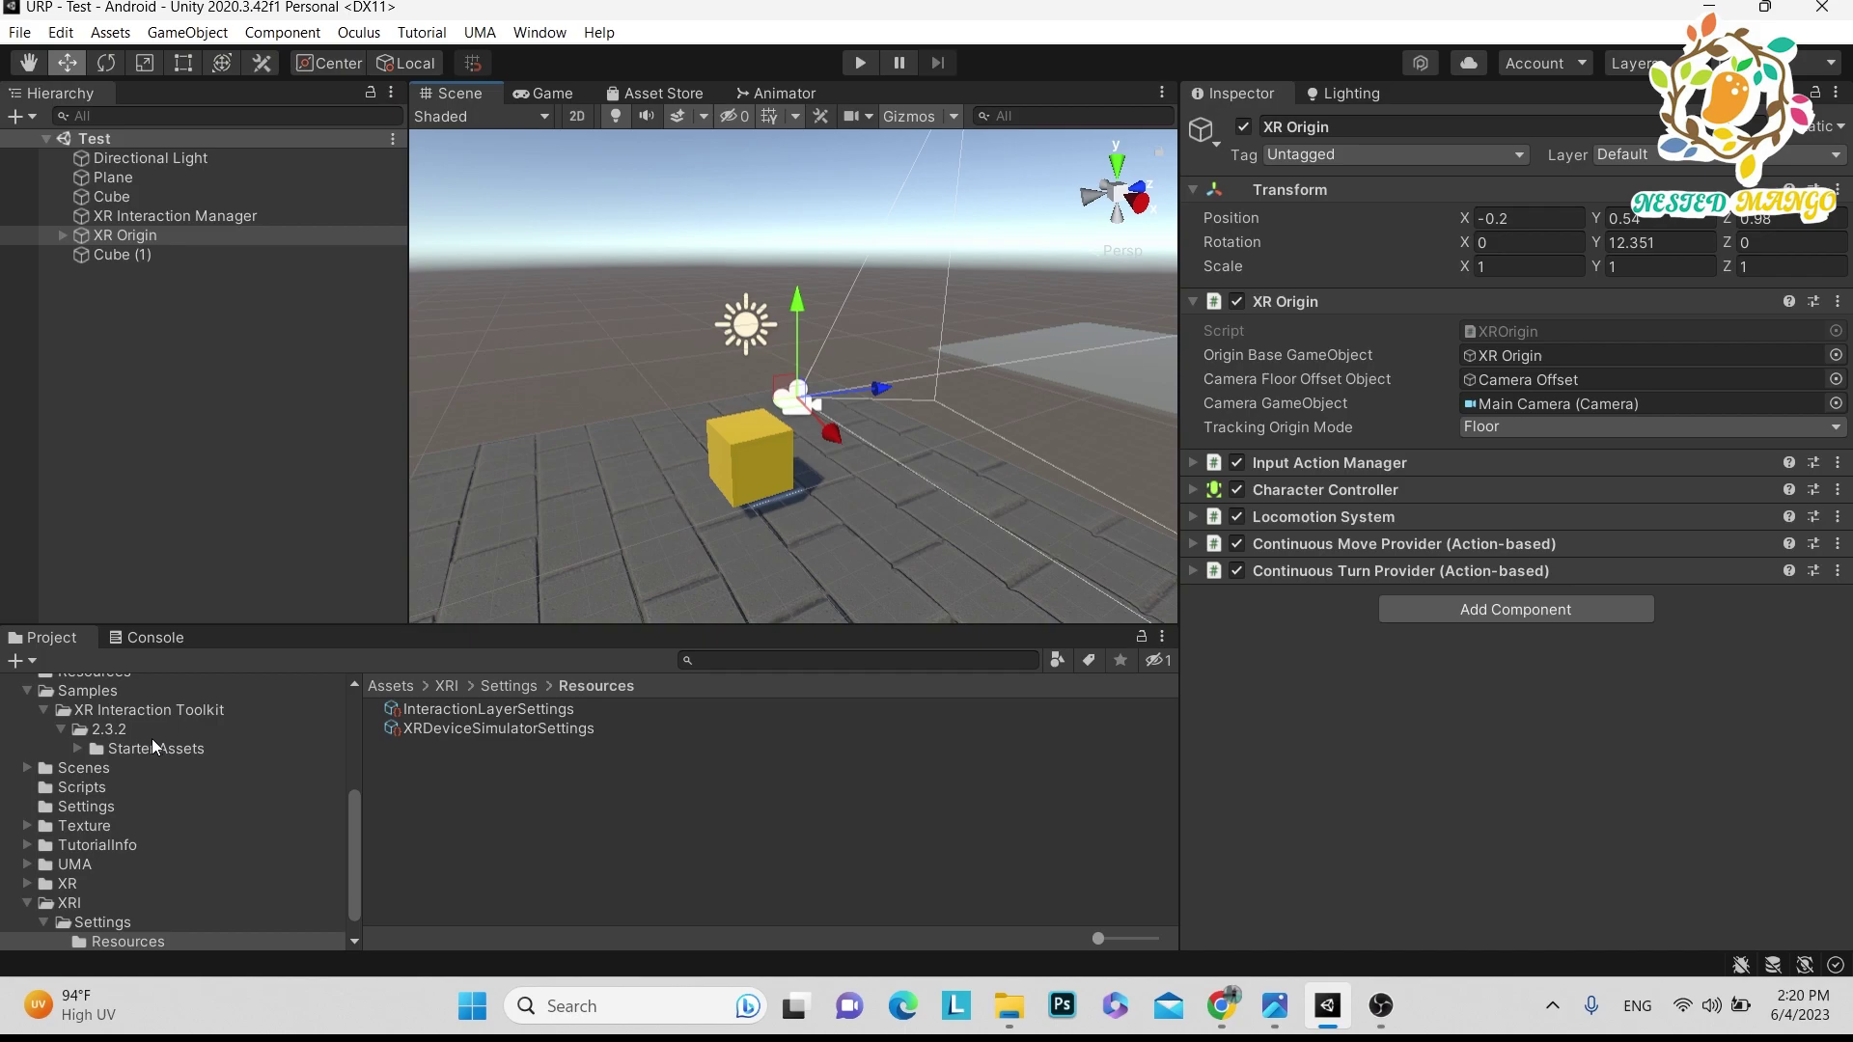
pyautogui.scroll(5, 145, 758)
pyautogui.click(81, 780)
pyautogui.scroll(-3, 633, 752)
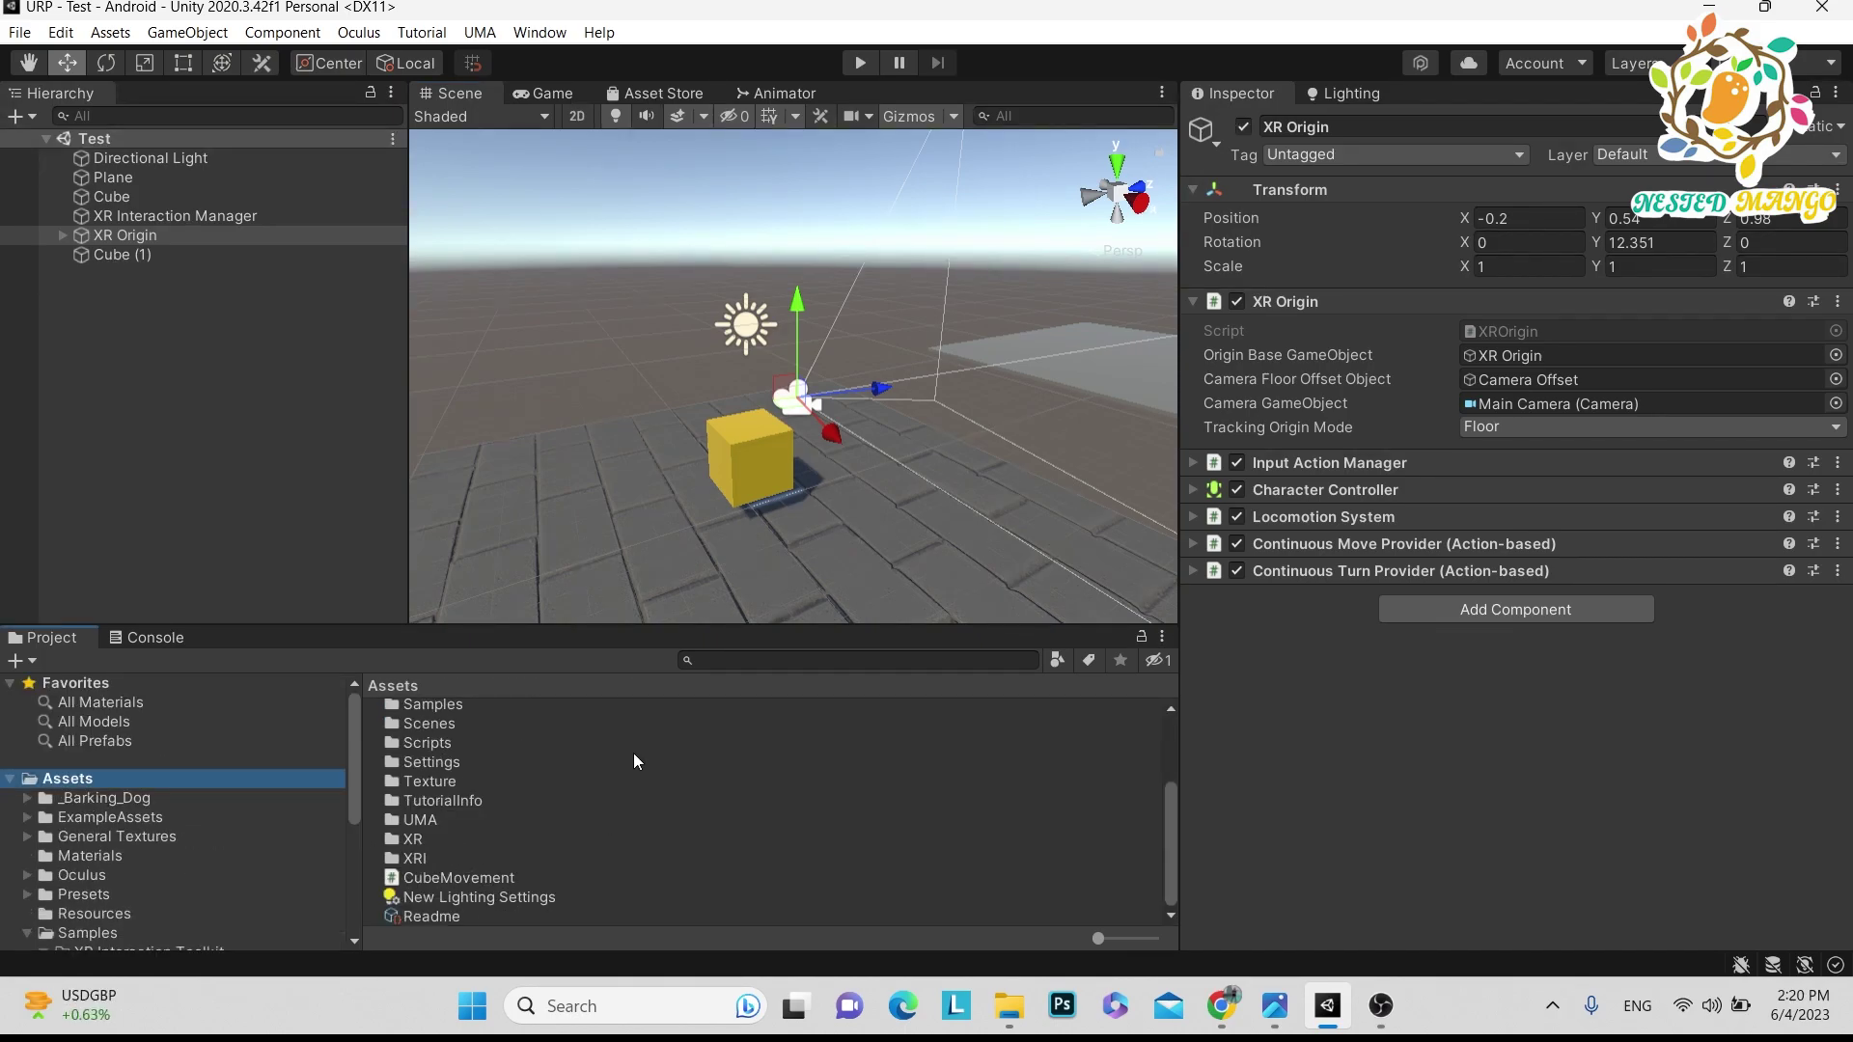
# Create a new folder named 'Teleport' in Assets and open it
pyautogui.rightClick(81, 778)
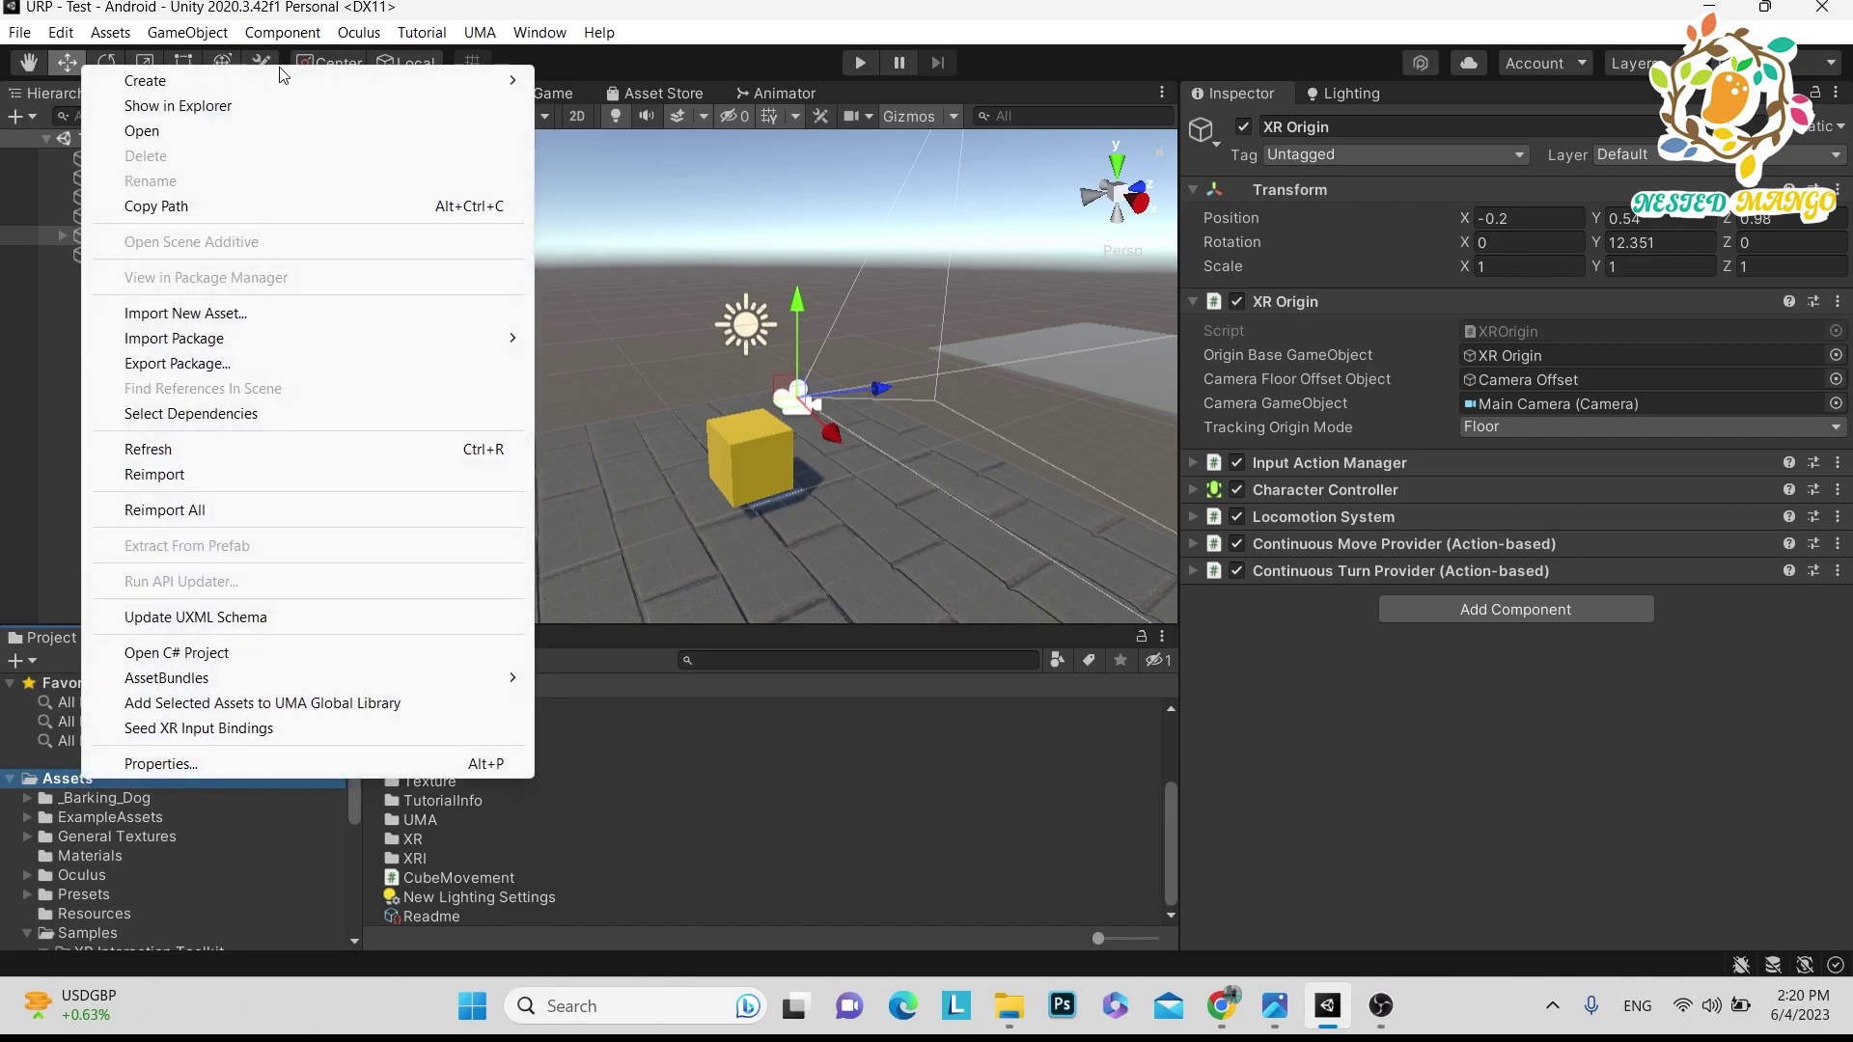
pyautogui.moveTo(283, 80)
pyautogui.click(598, 124)
pyautogui.write('Tele')
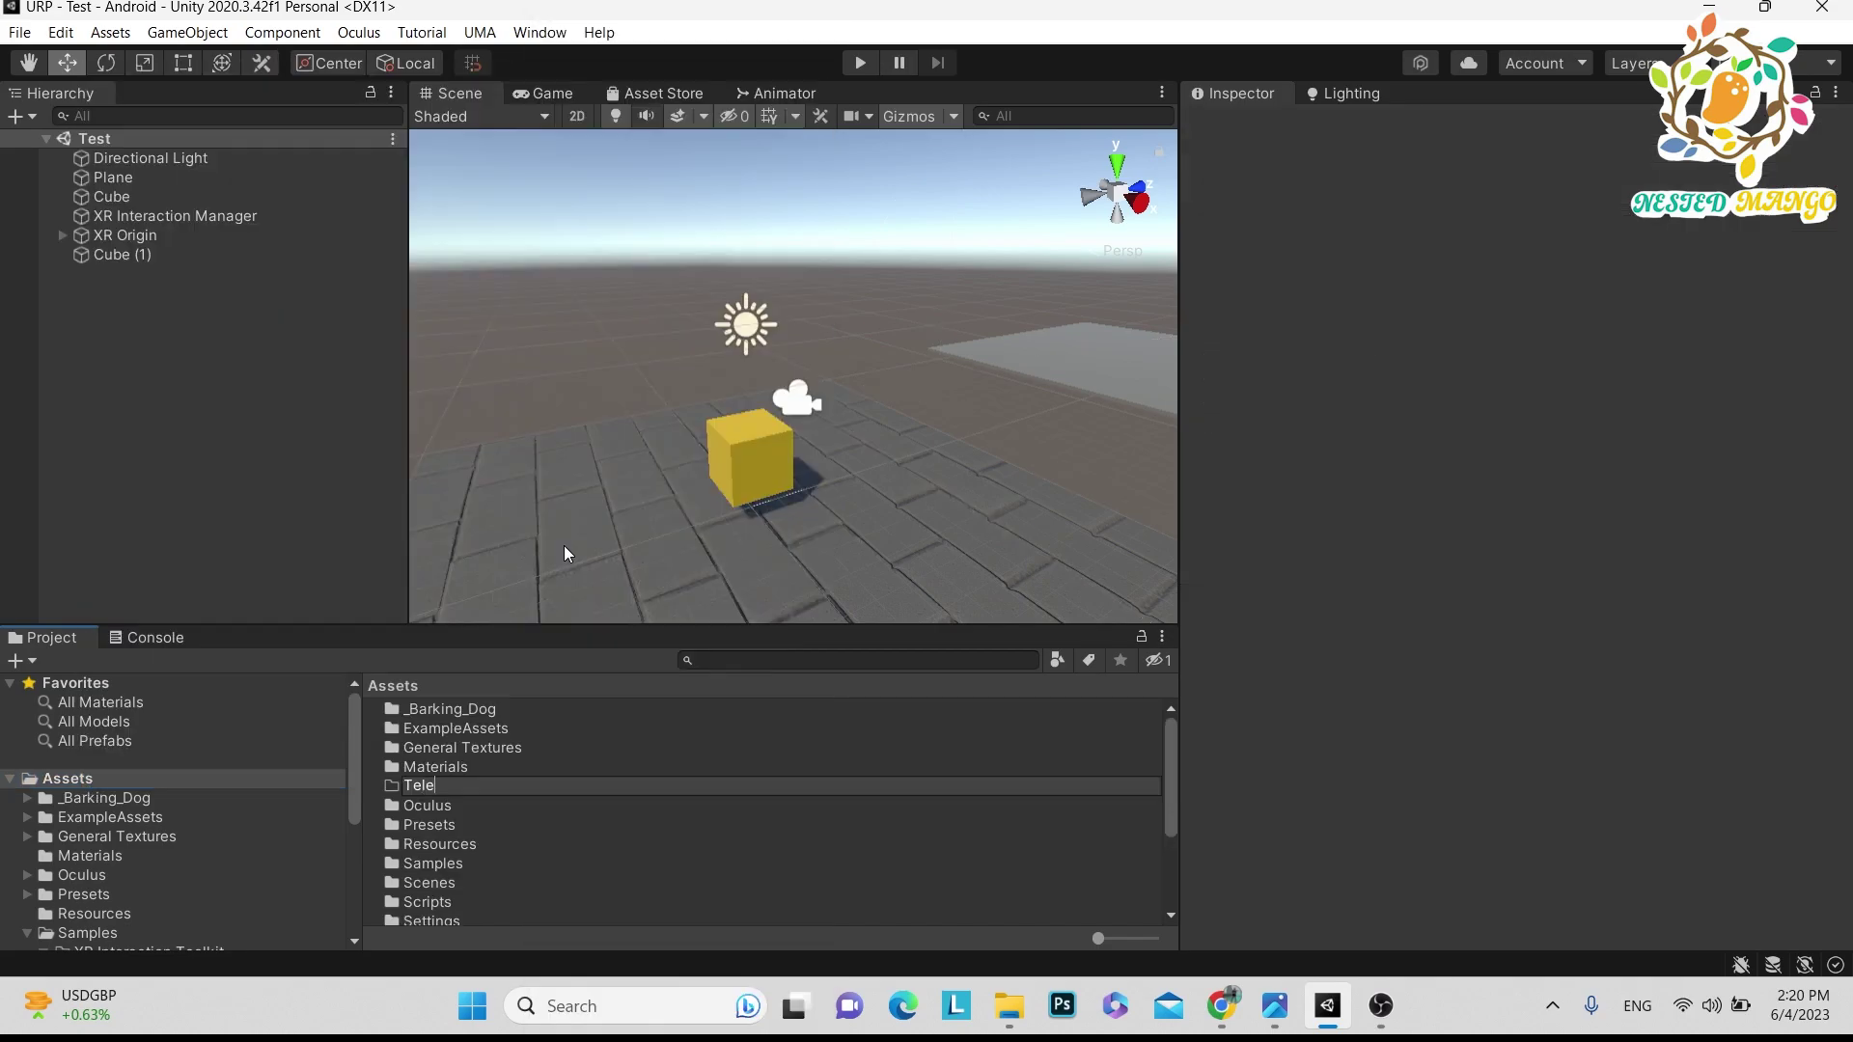
pyautogui.write('port')
pyautogui.press('Return')
pyautogui.doubleClick(419, 786)
pyautogui.rightClick(436, 793)
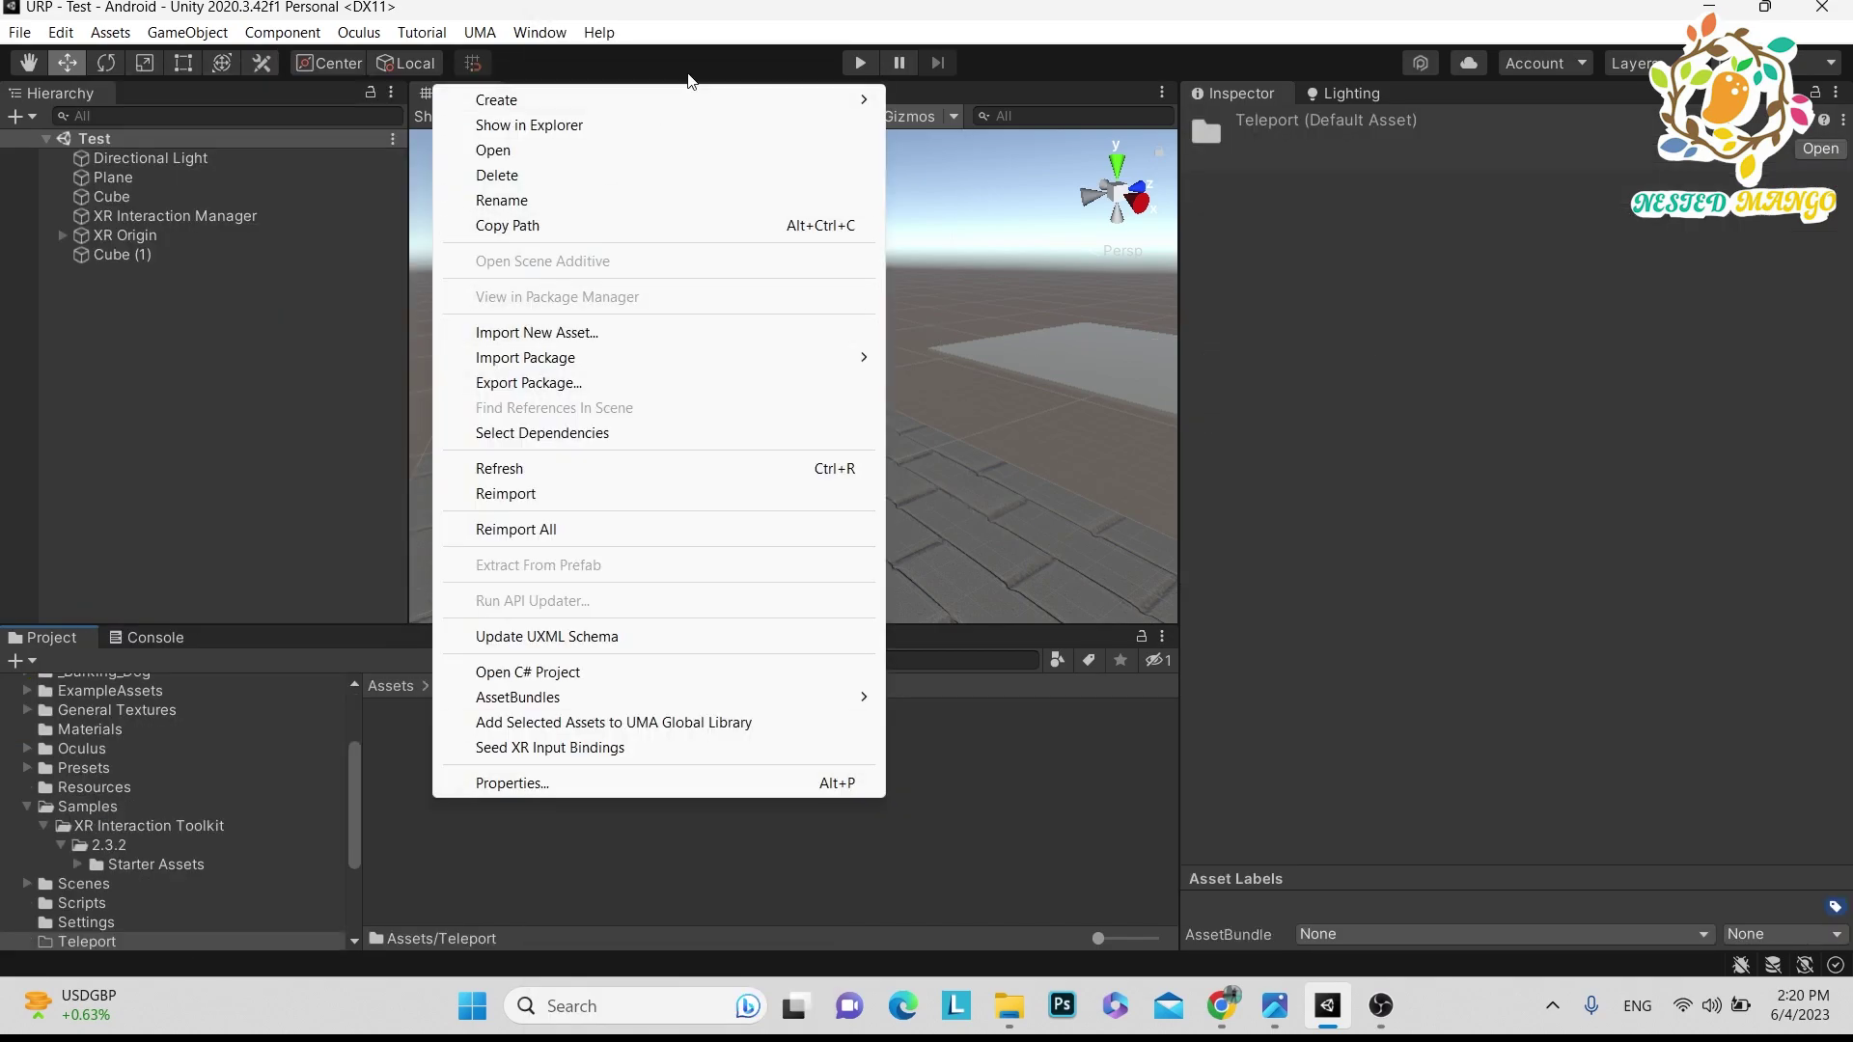
# Add a sphere to the scene and scale it to 0.1 on every axis
pyautogui.rightClick(150, 361)
pyautogui.moveTo(271, 669)
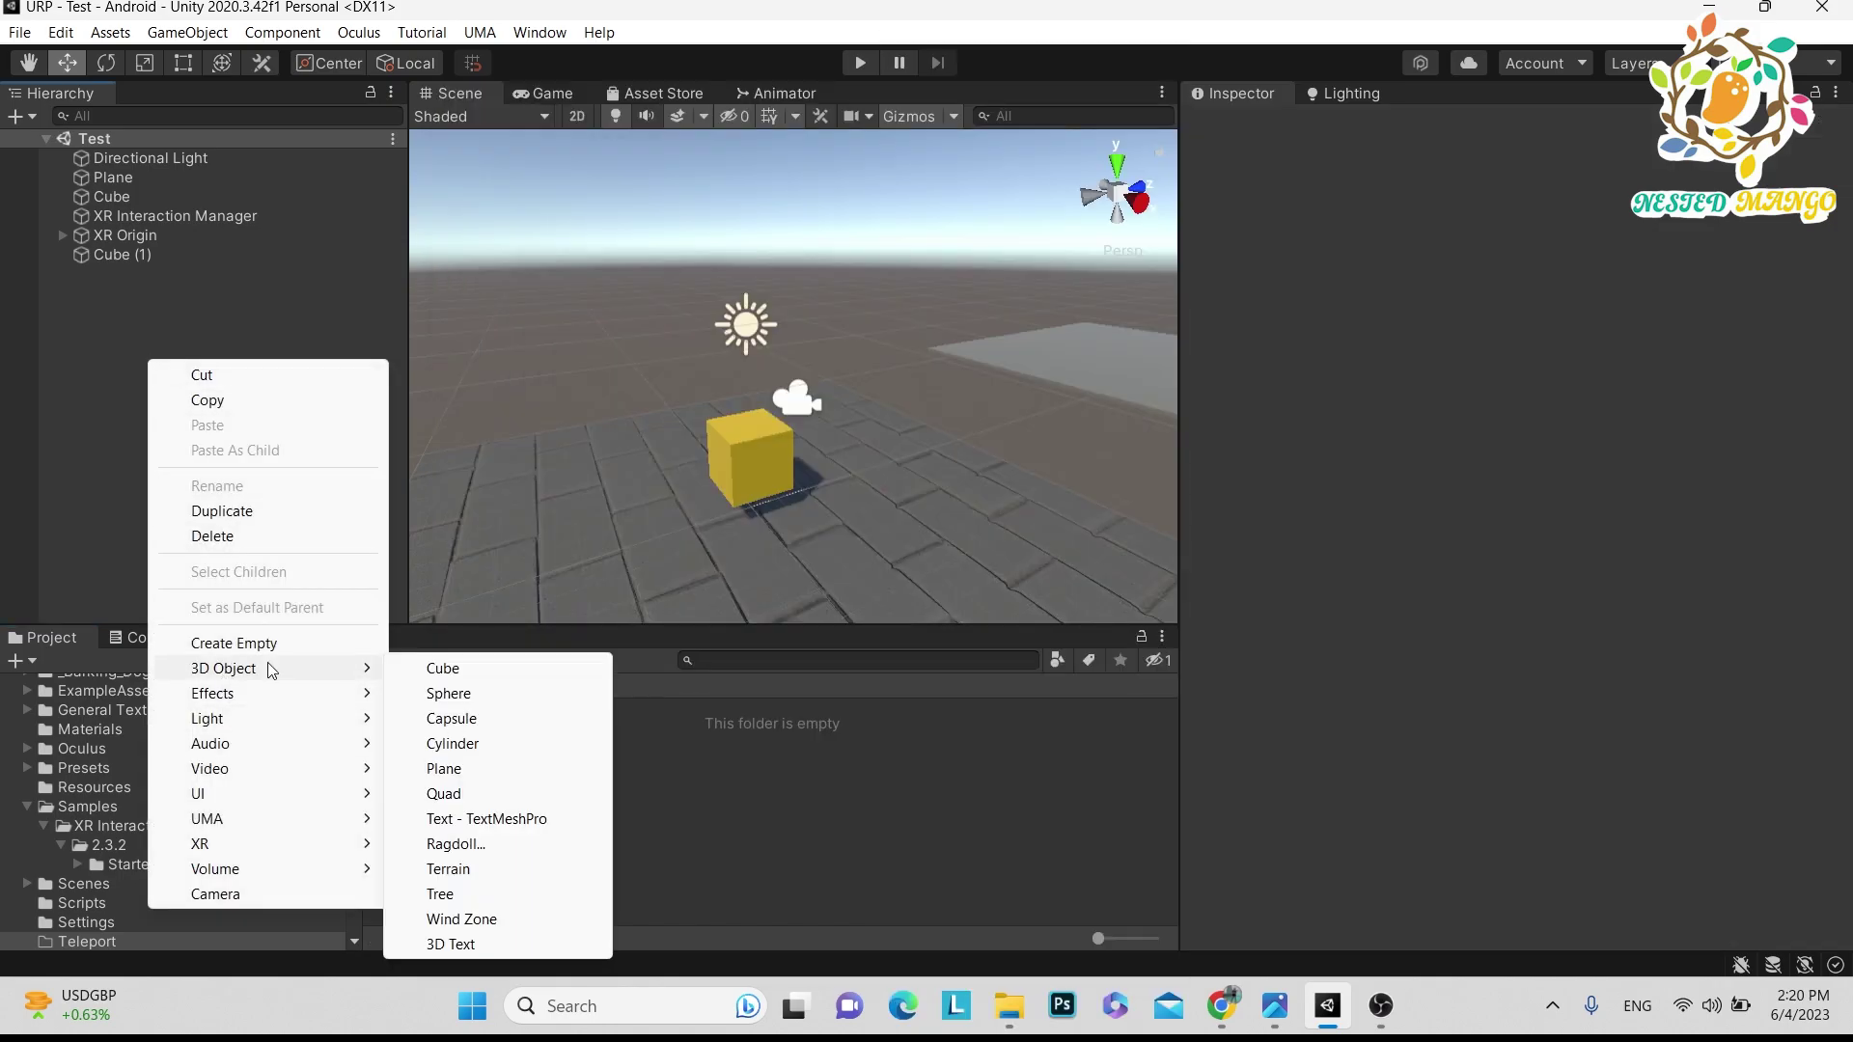
pyautogui.click(454, 669)
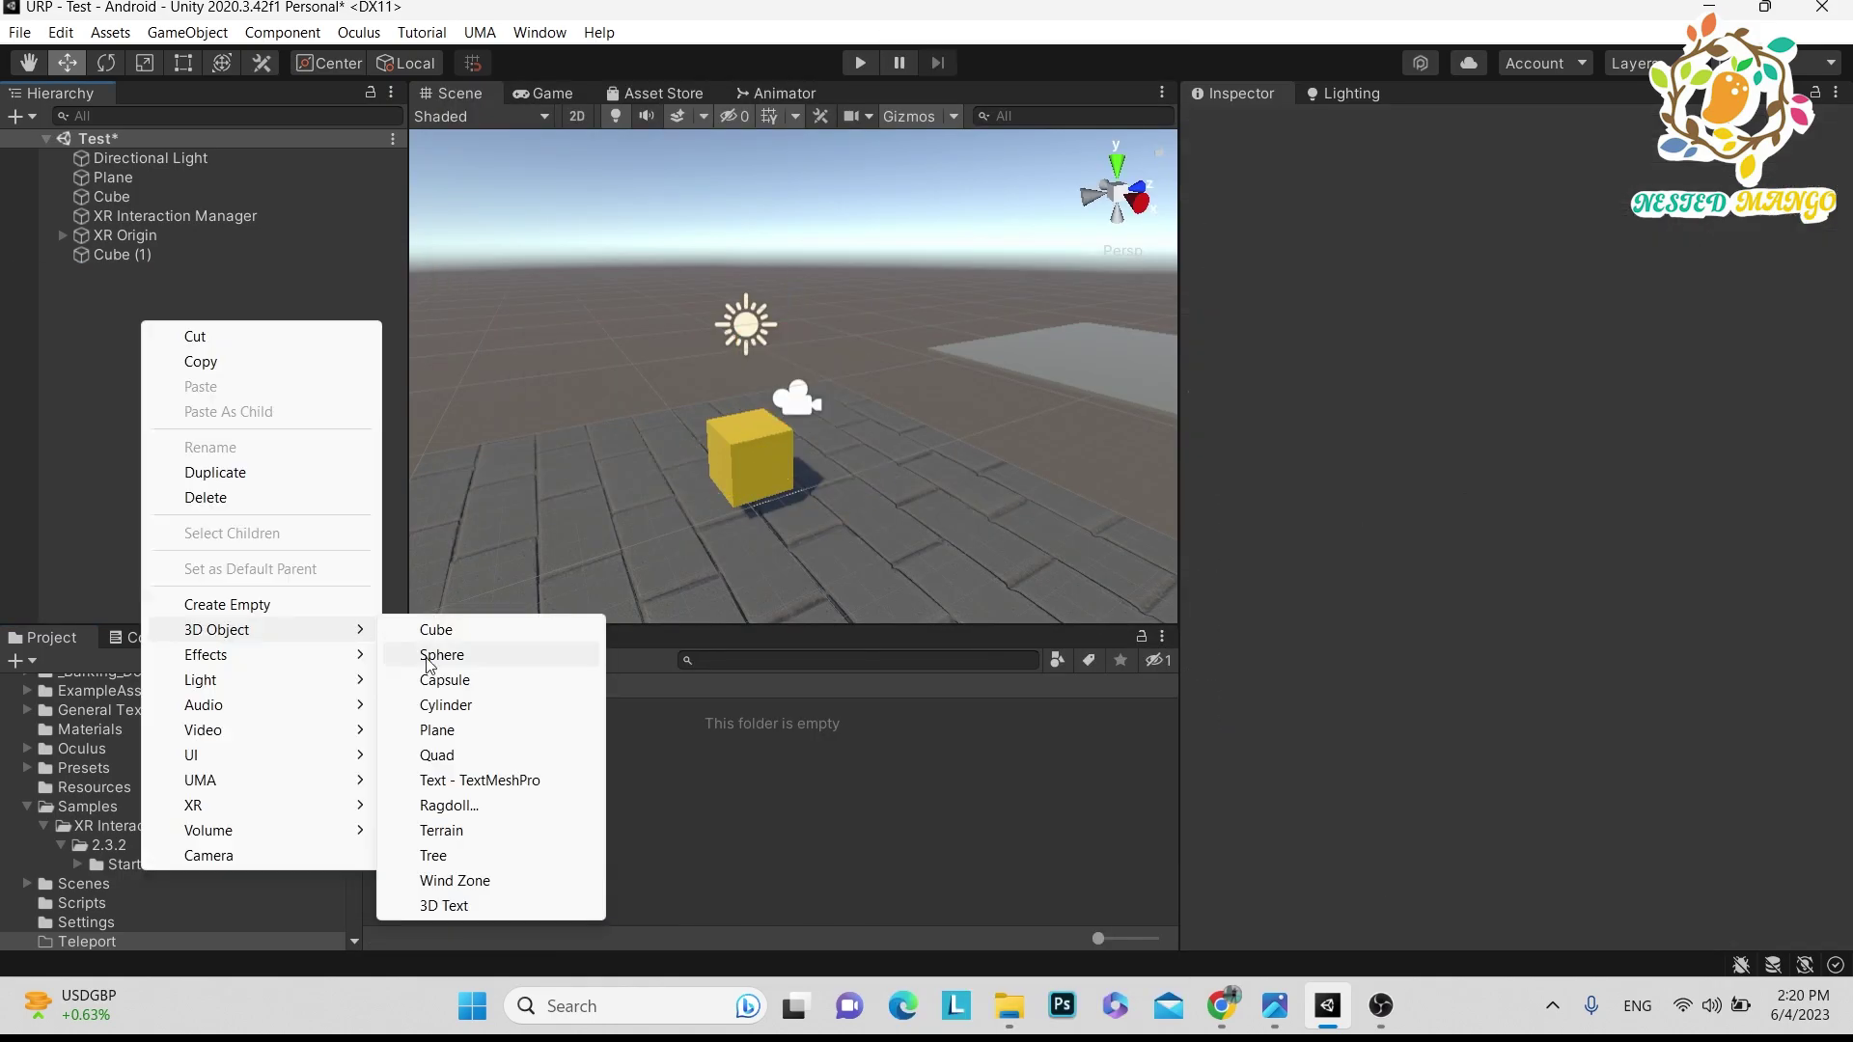
pyautogui.click(428, 664)
pyautogui.click(131, 304)
pyautogui.click(118, 276)
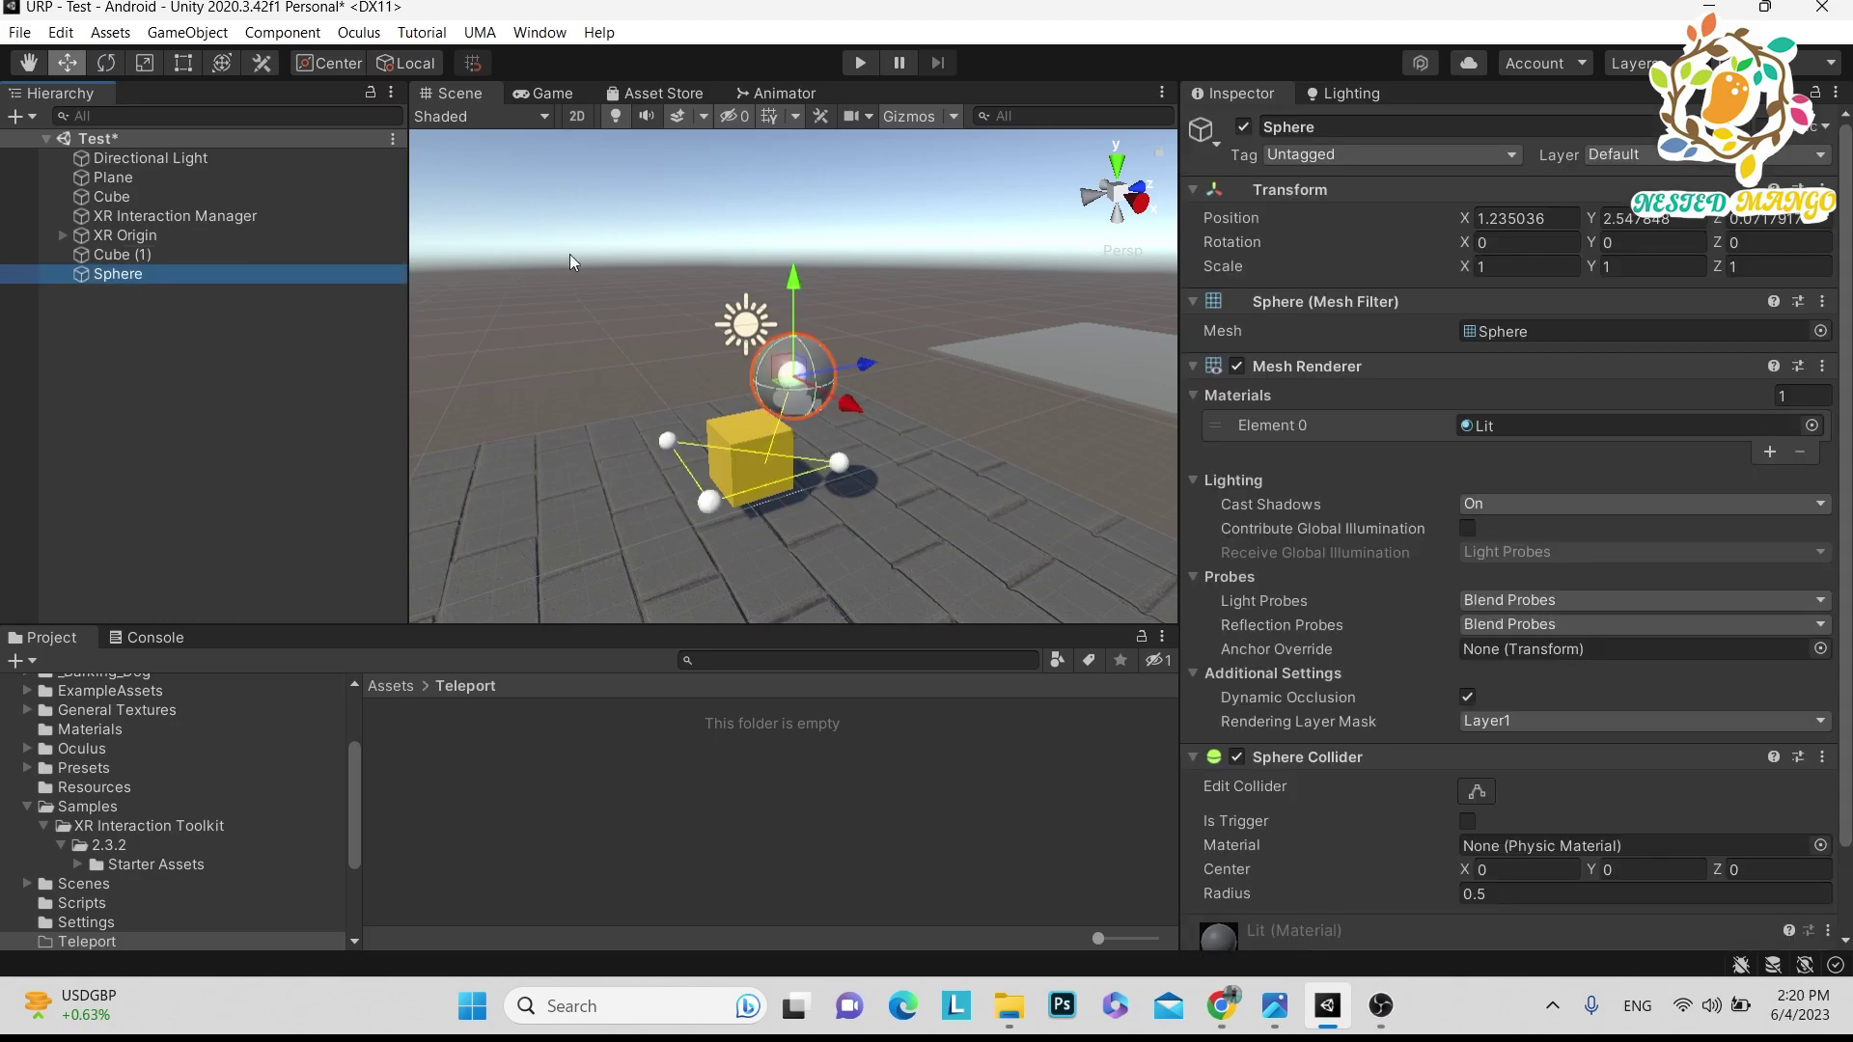
pyautogui.click(1519, 265)
pyautogui.write('0.')
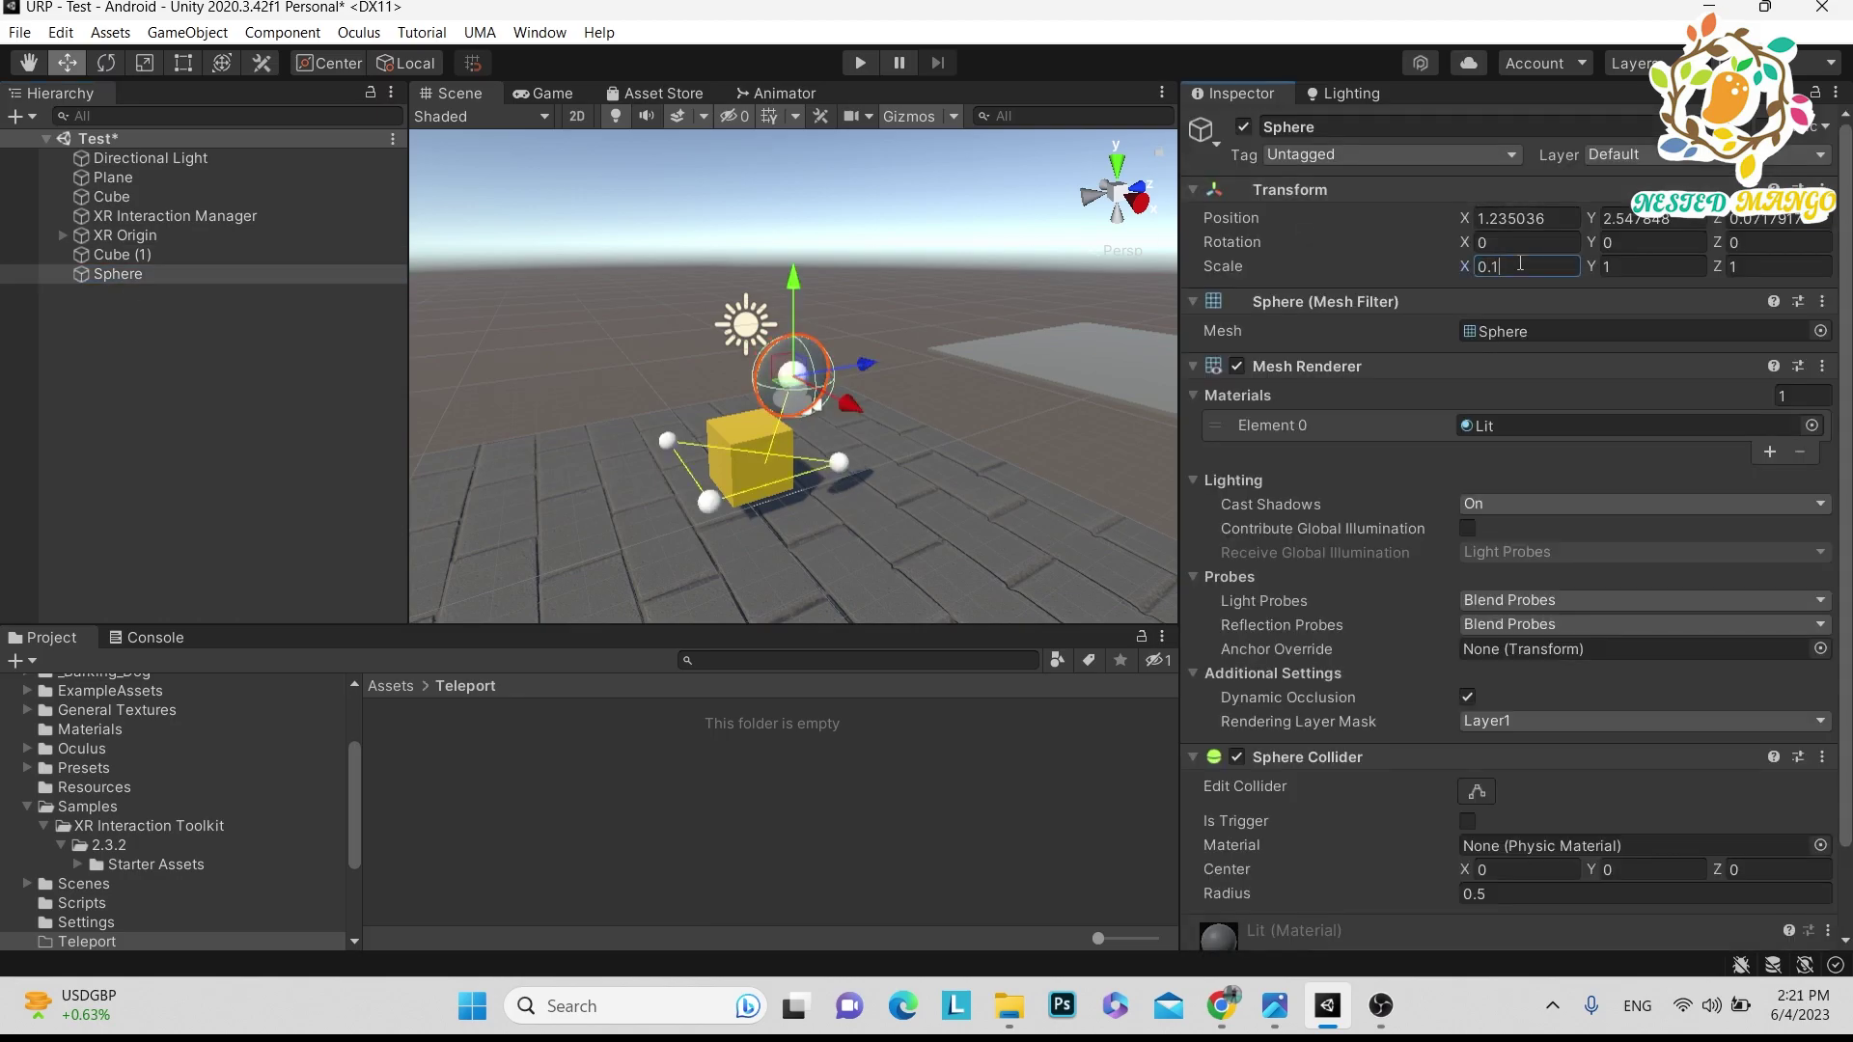
pyautogui.press('Tab')
pyautogui.write('0.1')
pyautogui.click(1743, 267)
pyautogui.write('0.1')
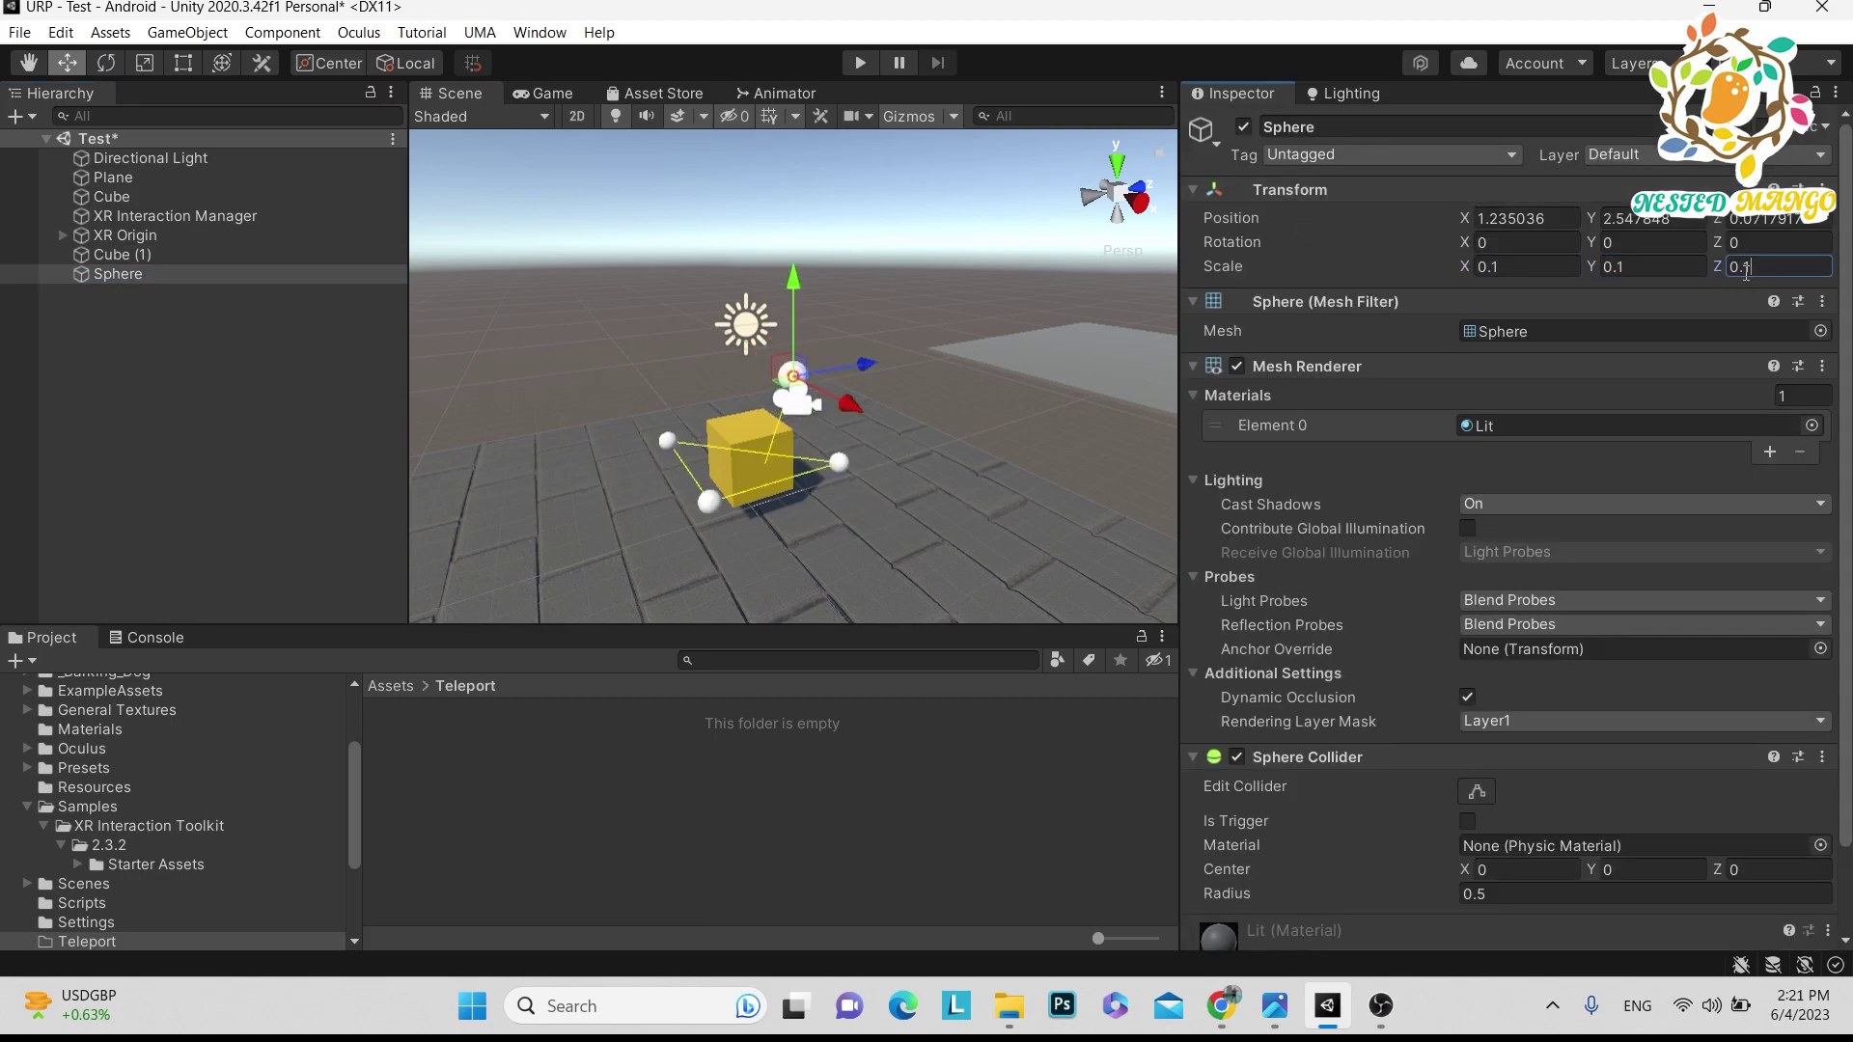
# Rename the sphere to 'Rectical' and shift it along the X axis
pyautogui.click(511, 809)
pyautogui.rightClick(537, 822)
pyautogui.click(118, 273)
pyautogui.click(1340, 127)
pyautogui.write('T')
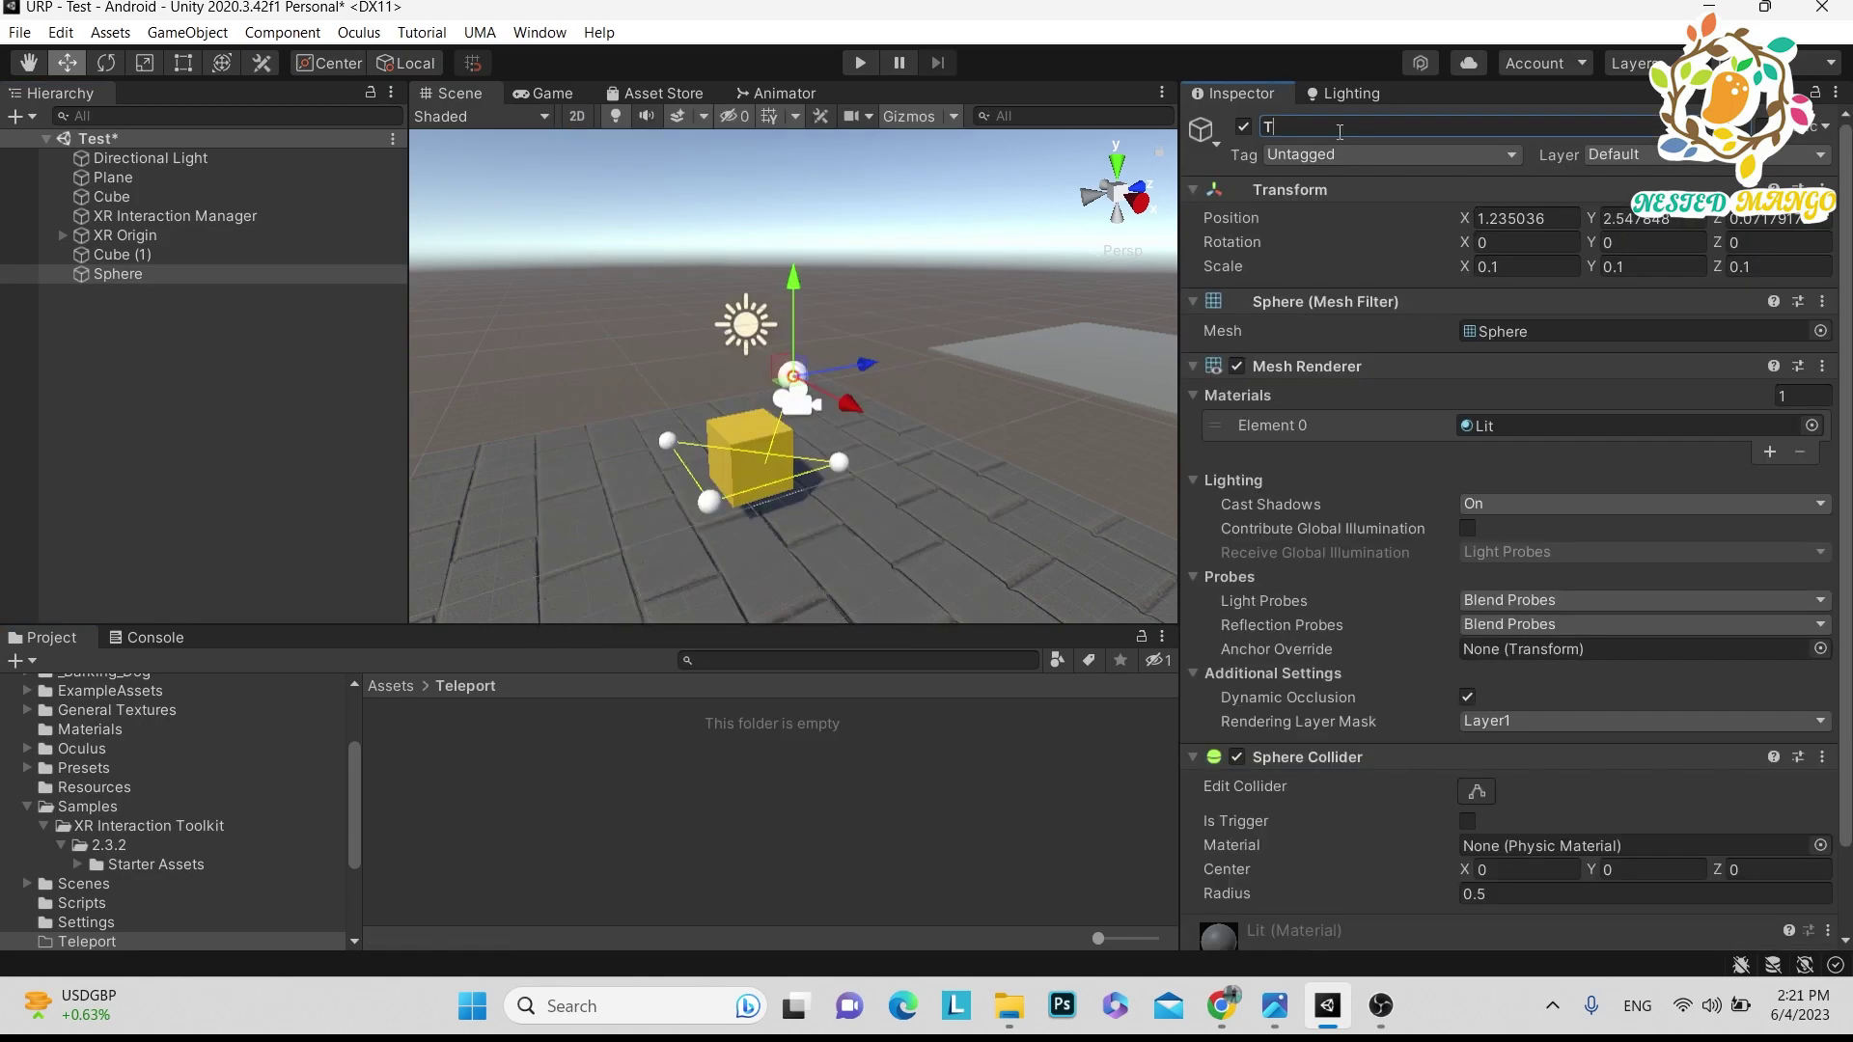
pyautogui.press('BackSpace')
pyautogui.write('Recticsal')
pyautogui.press('BackSpace')
pyautogui.press('BackSpace')
pyautogui.press('BackSpace')
pyautogui.write('al')
pyautogui.press('Return')
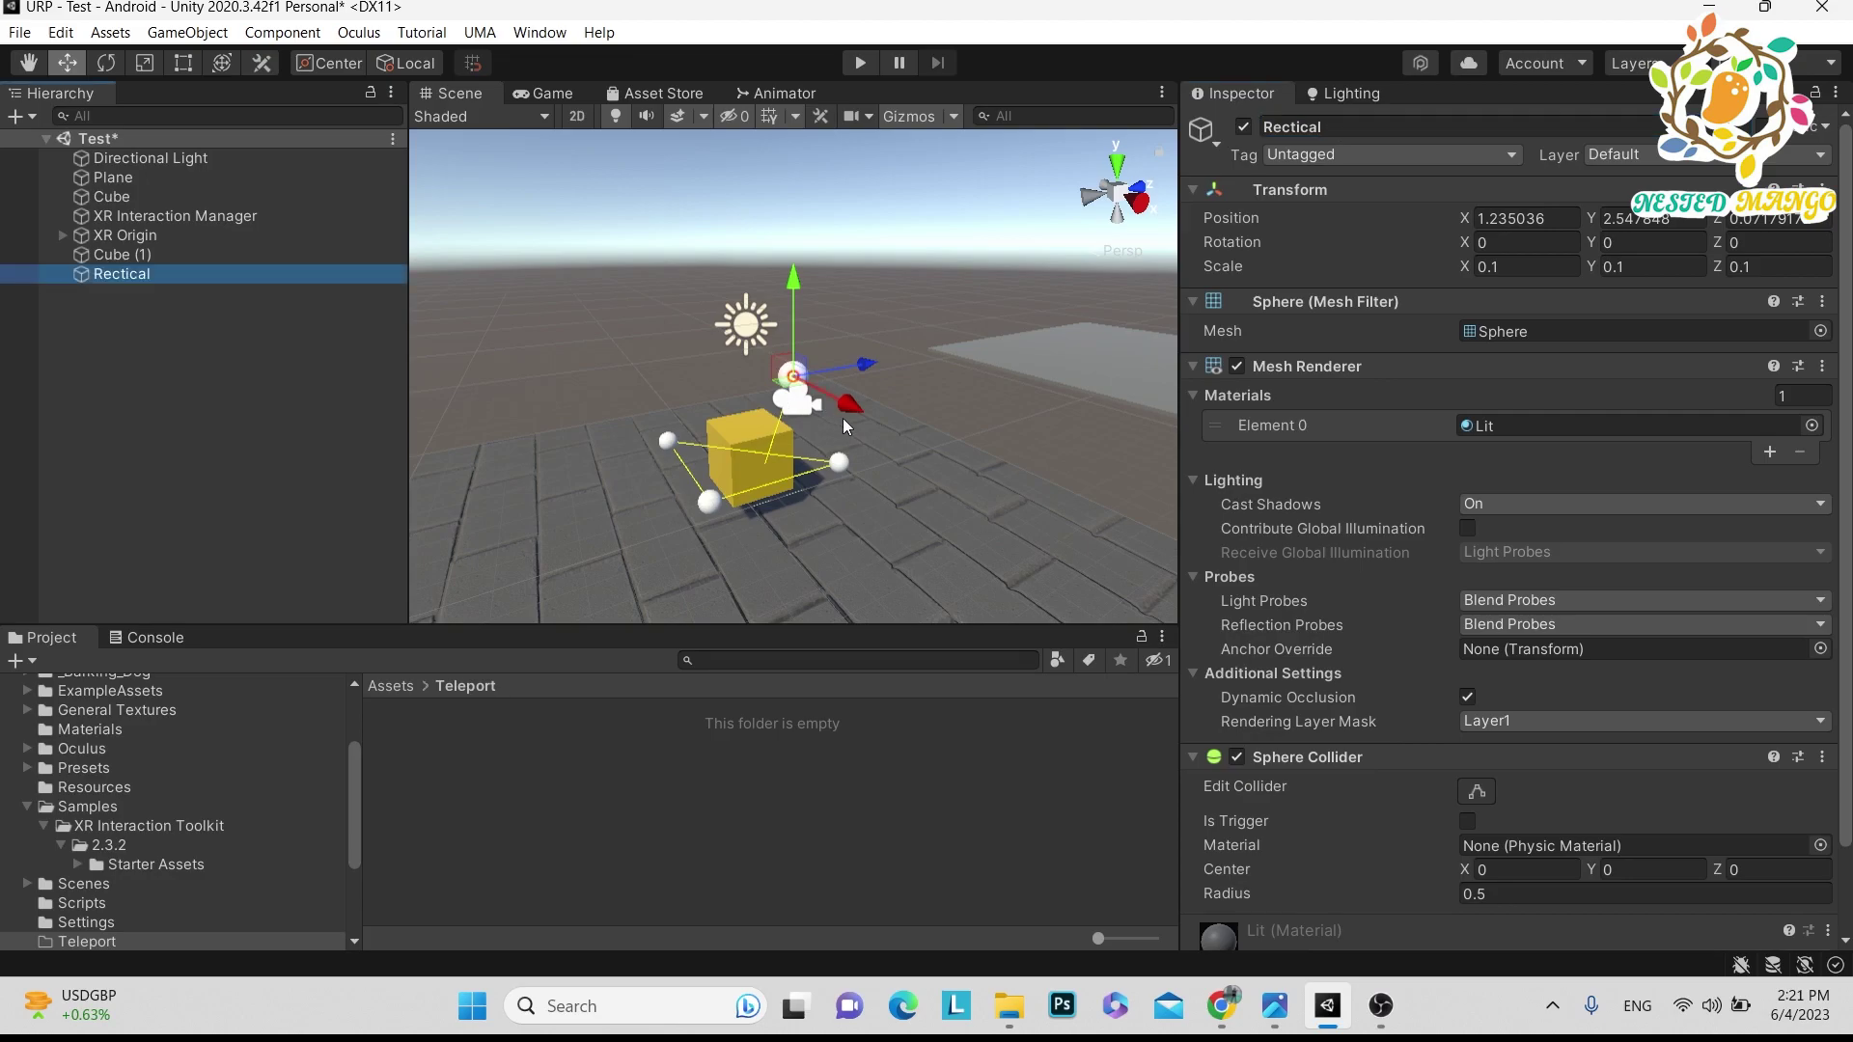
pyautogui.moveTo(847, 421); pyautogui.dragTo(757, 482, button='middle')
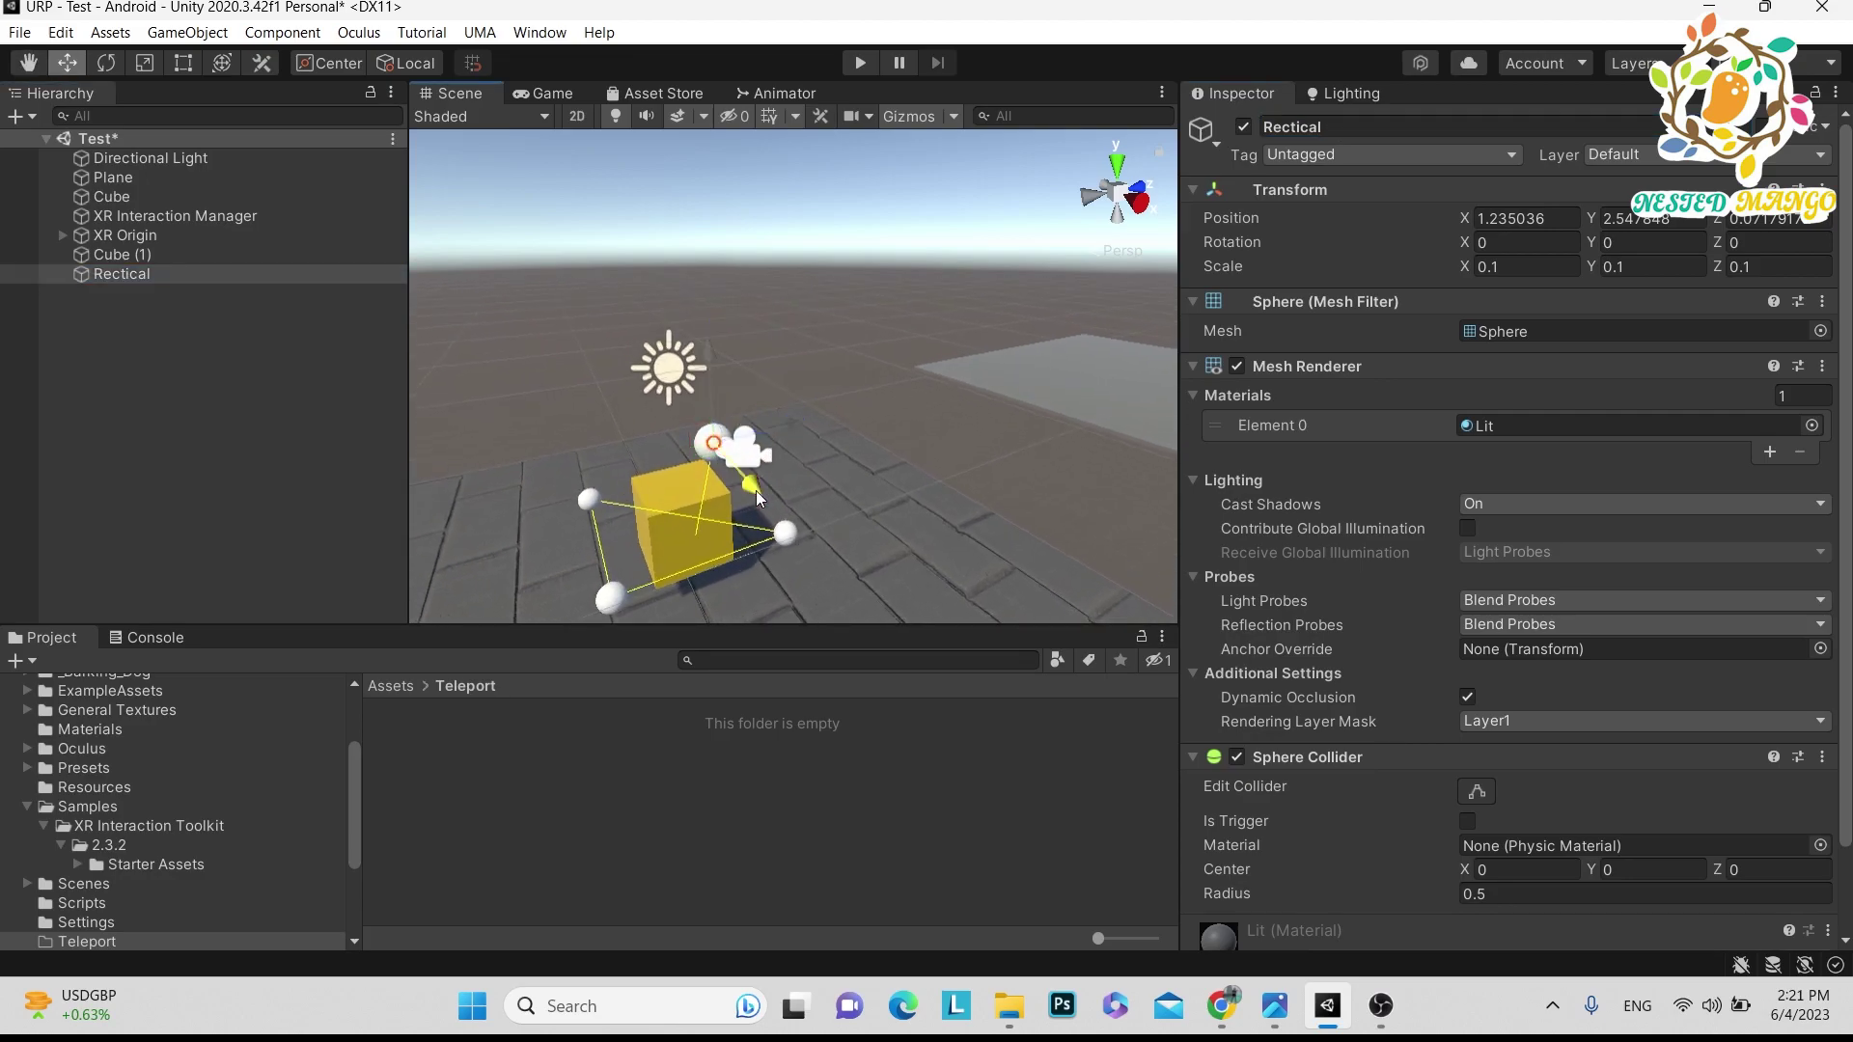
pyautogui.moveTo(756, 487); pyautogui.dragTo(935, 581)
# Create a material named 'Teleport Material' in the Teleport folder
pyautogui.moveTo(935, 581); pyautogui.dragTo(960, 352, button='middle')
pyautogui.rightClick(506, 760)
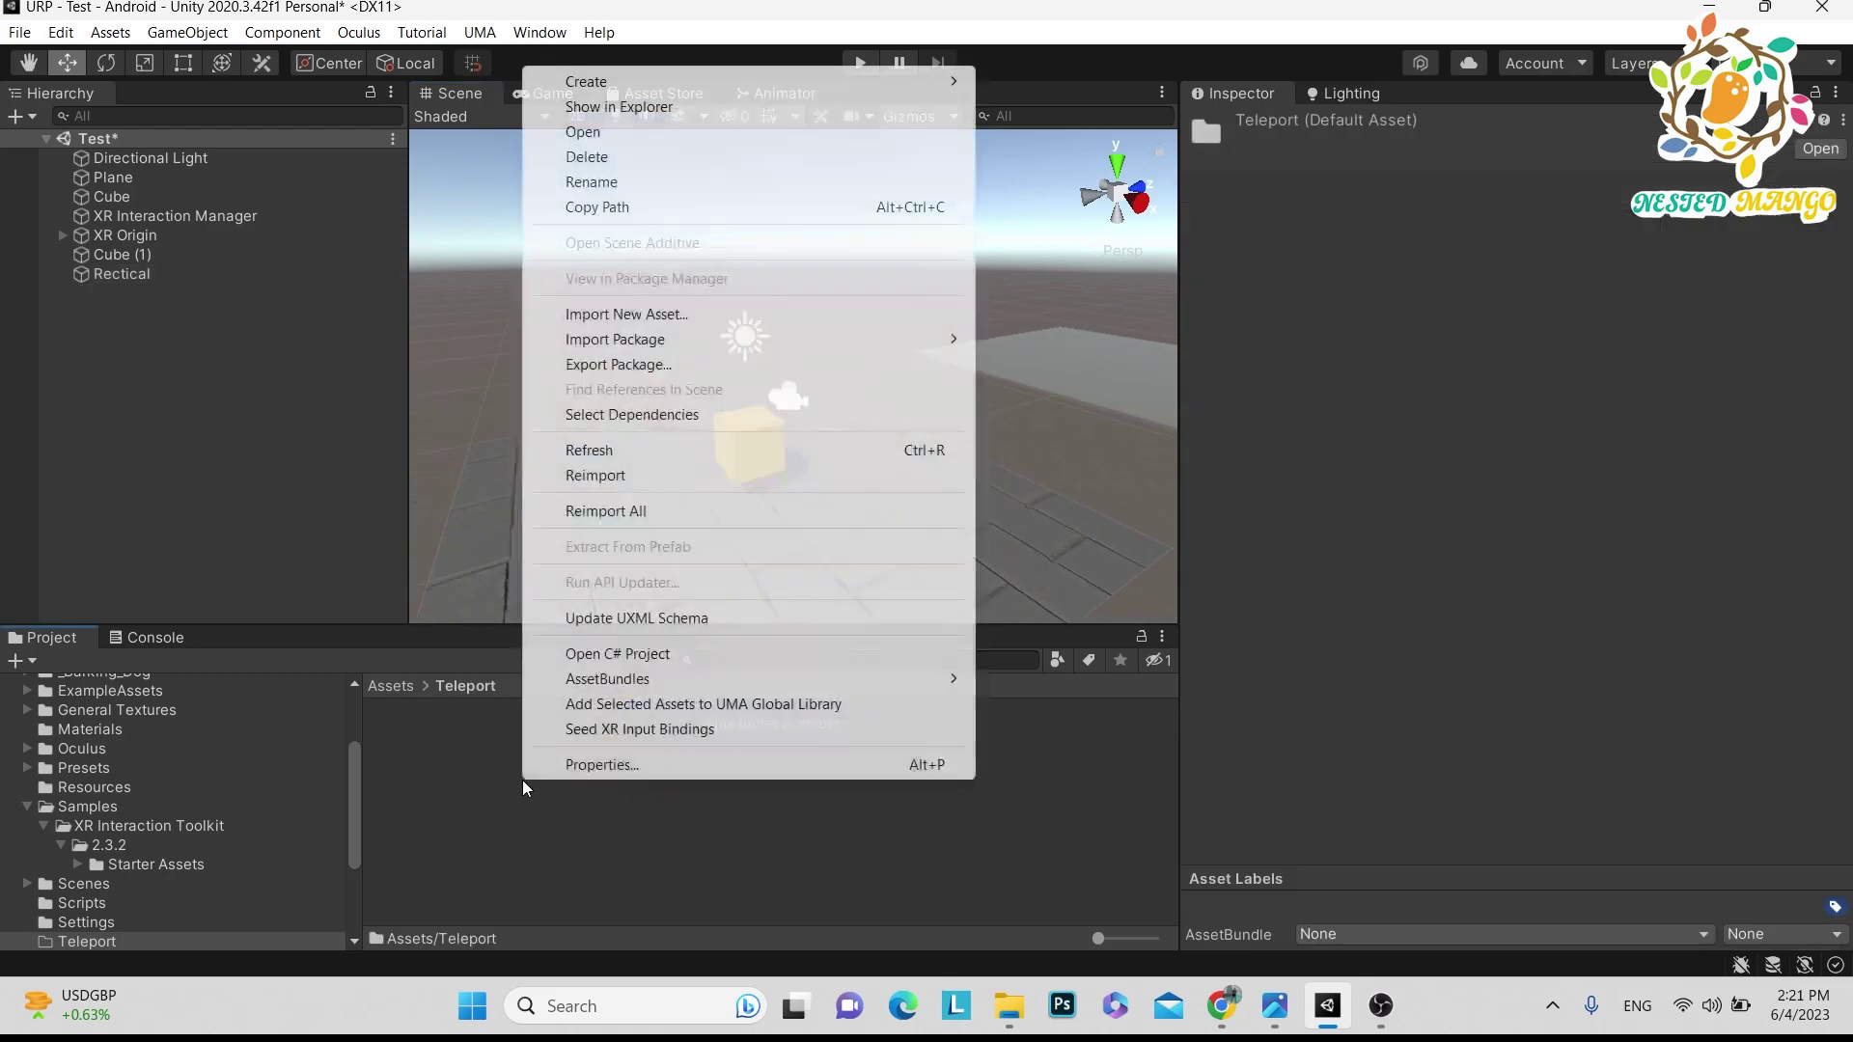
pyautogui.moveTo(744, 75)
pyautogui.click(1042, 629)
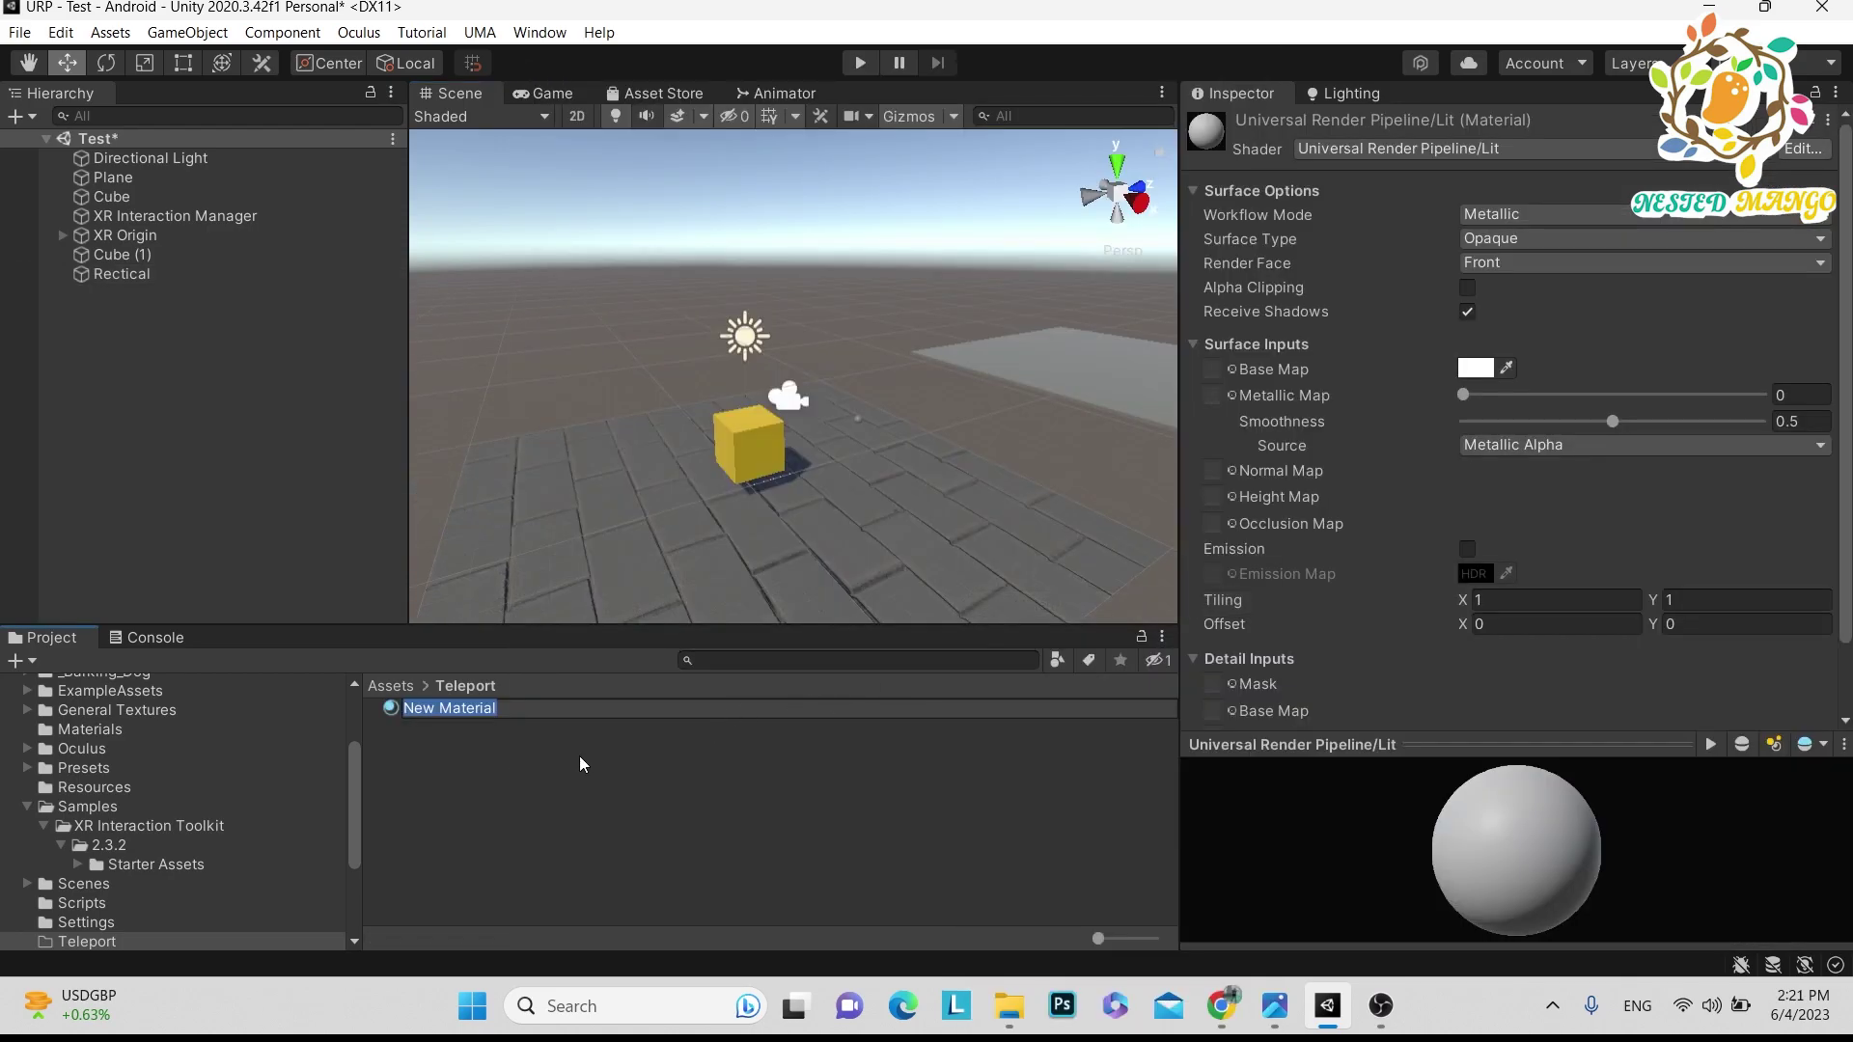
pyautogui.write('Teleport Mat')
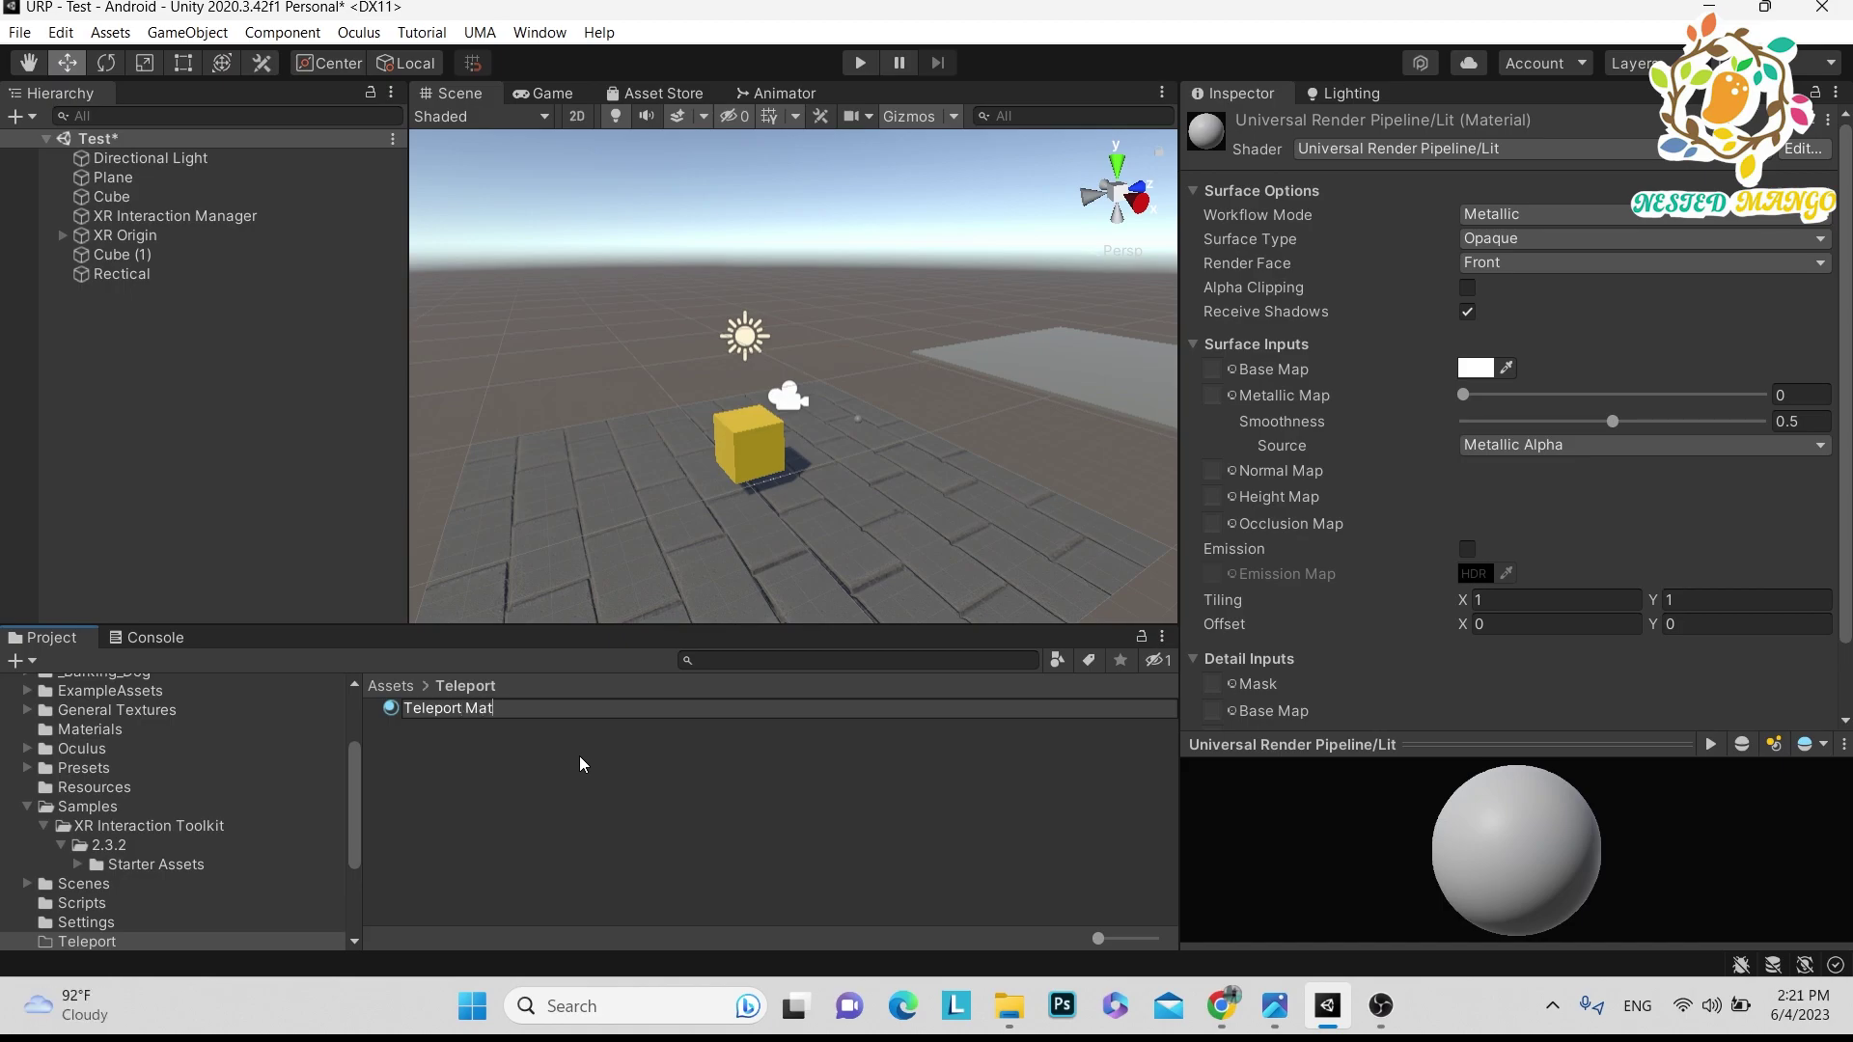
pyautogui.write('erial')
pyautogui.press('Return')
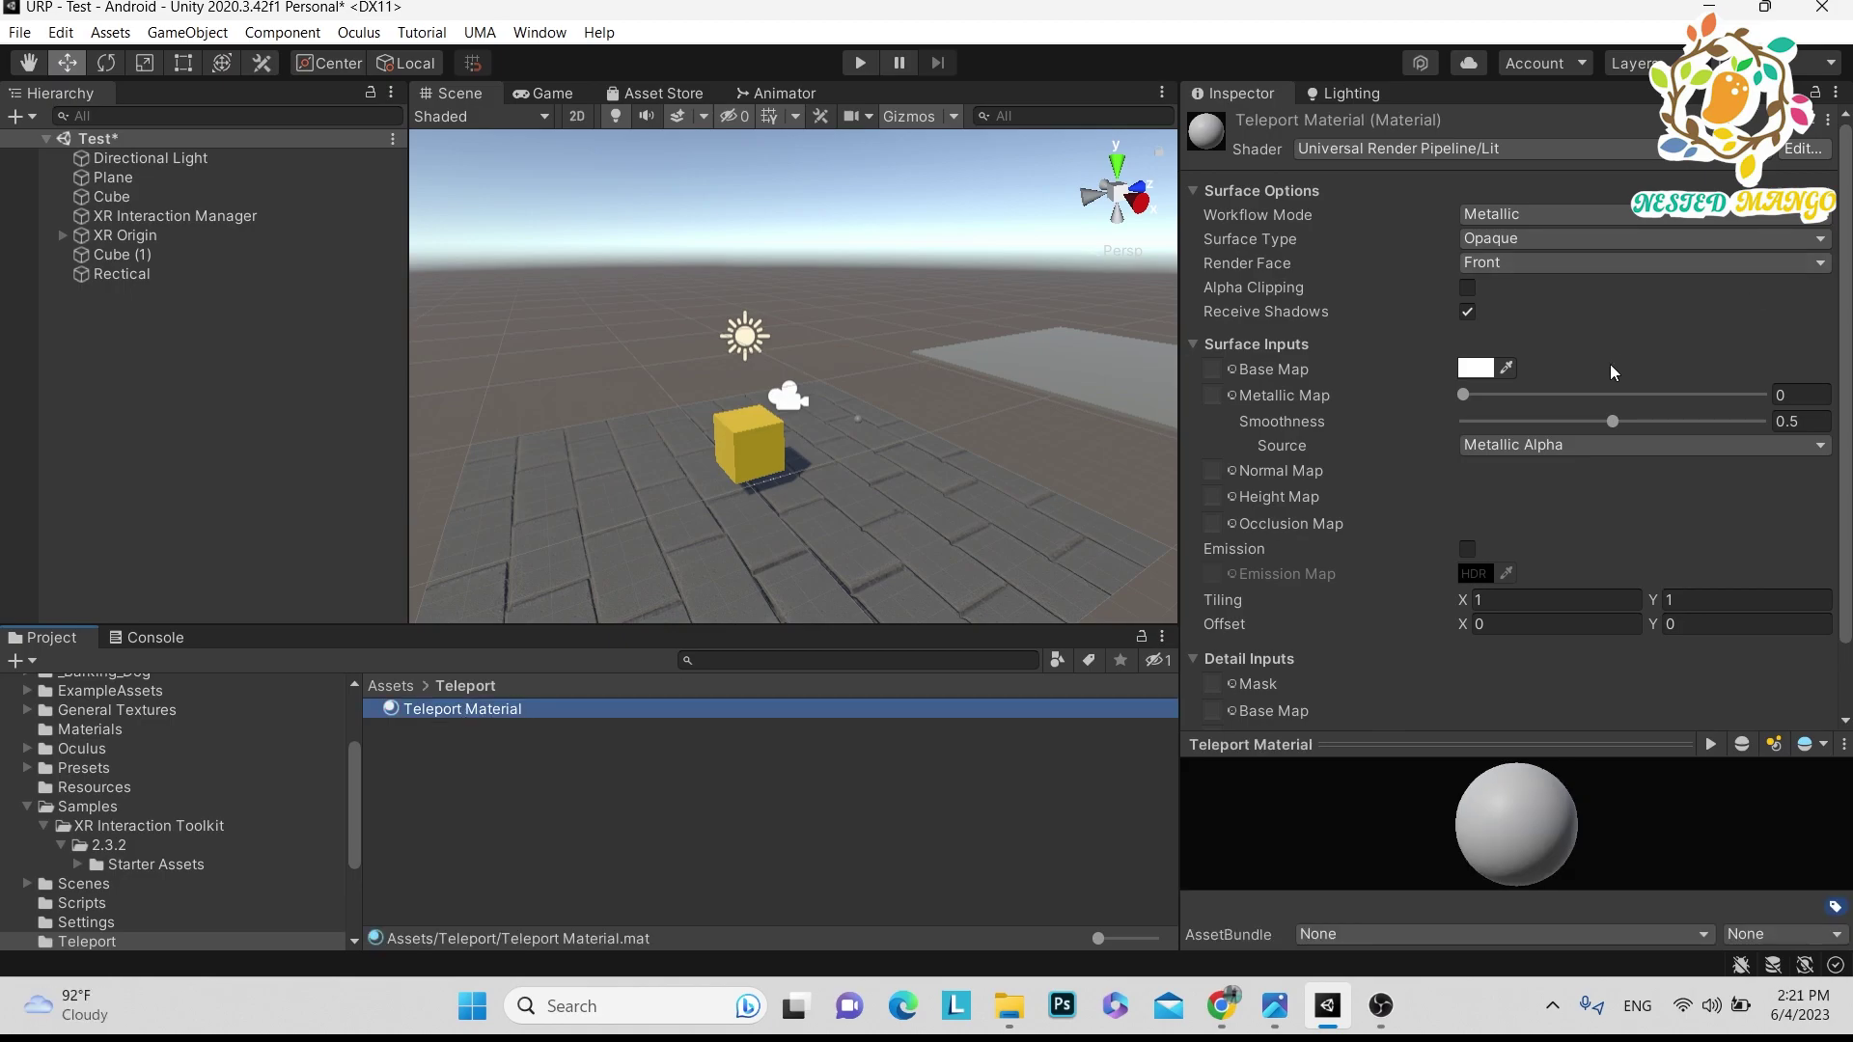
# Set Teleport Material's base colour to blue 0037FD
pyautogui.click(1473, 370)
pyautogui.click(1535, 648)
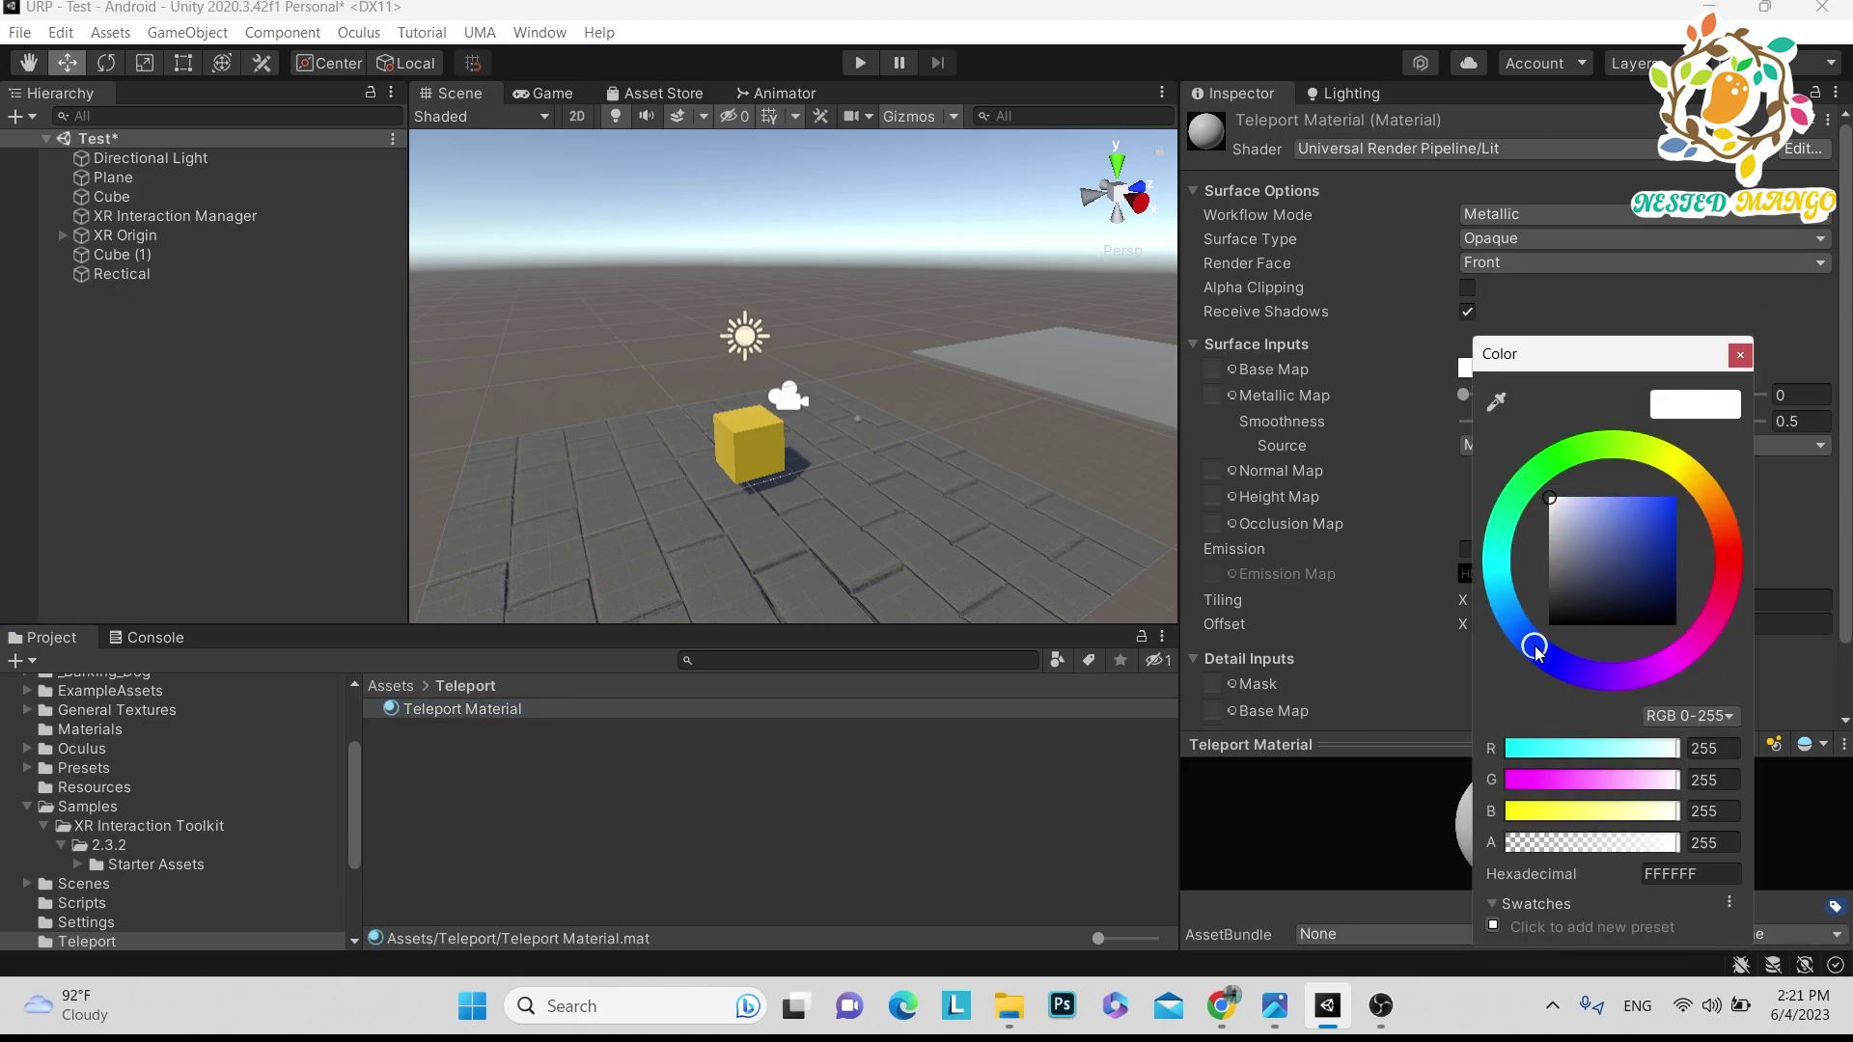
pyautogui.click(1676, 498)
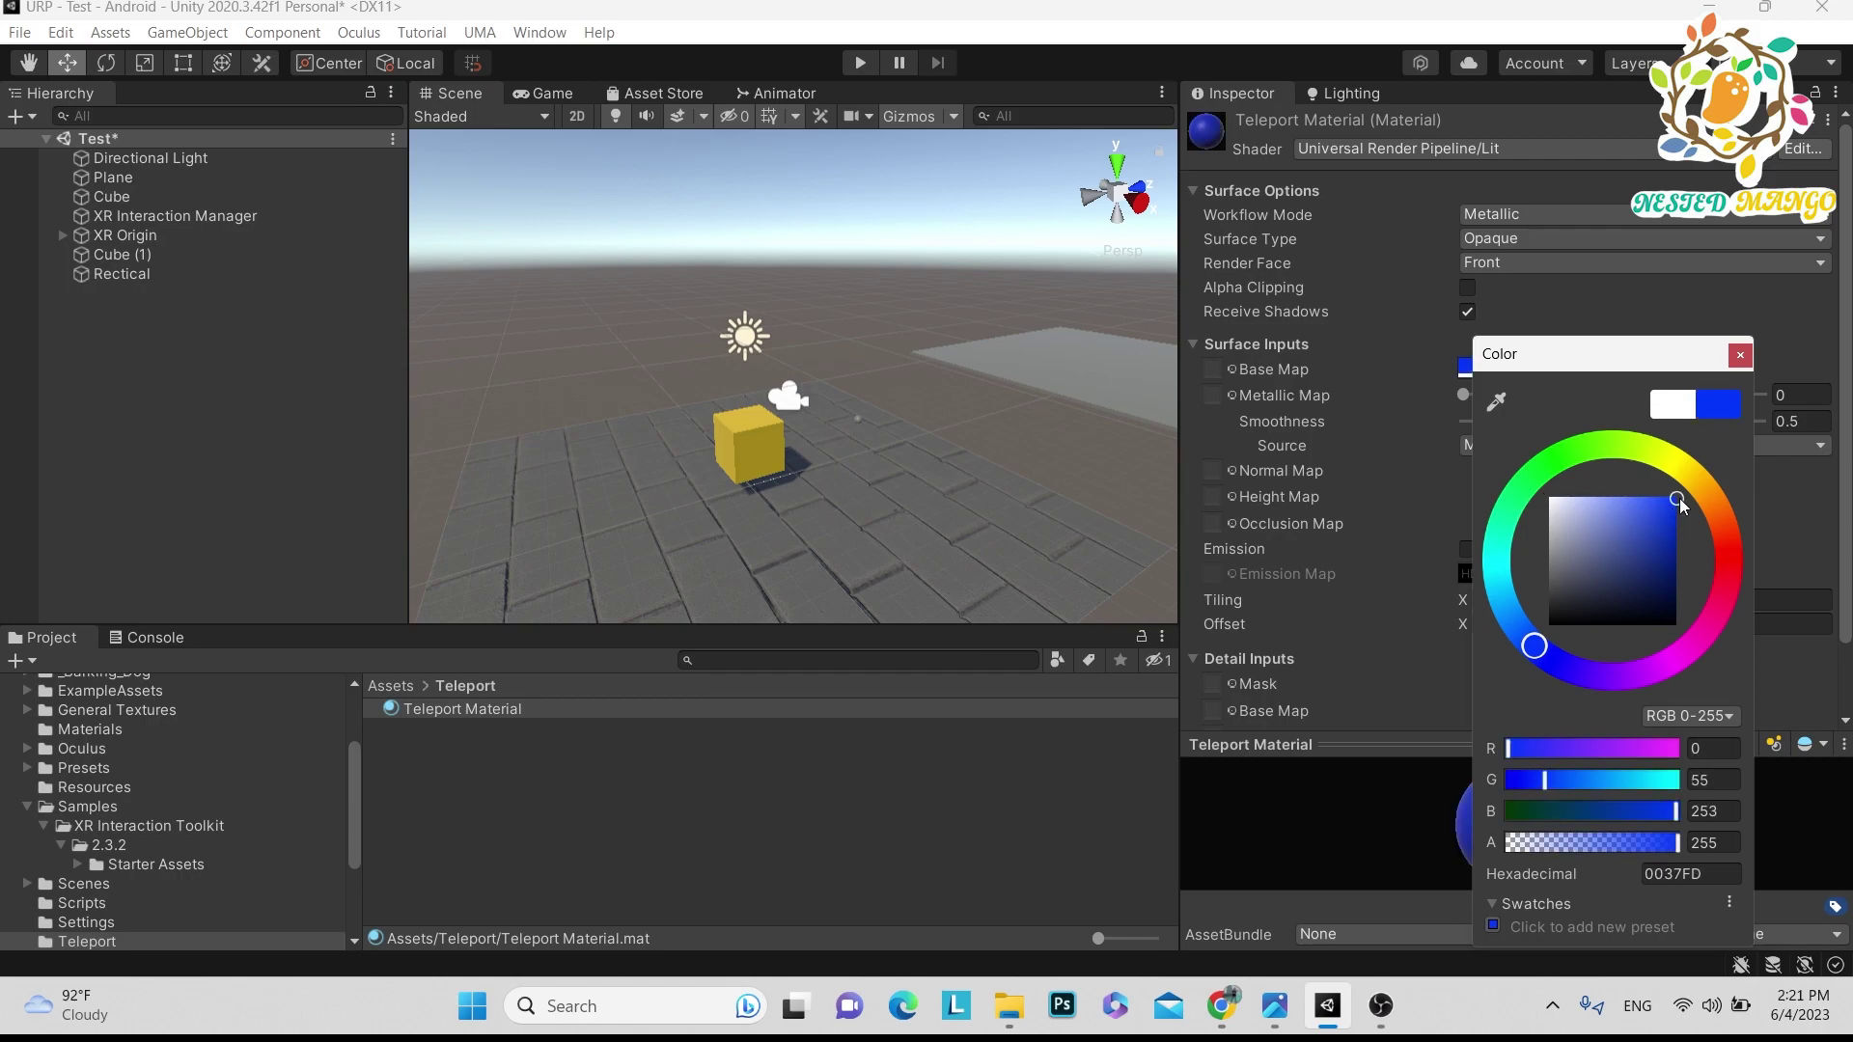
pyautogui.click(1740, 355)
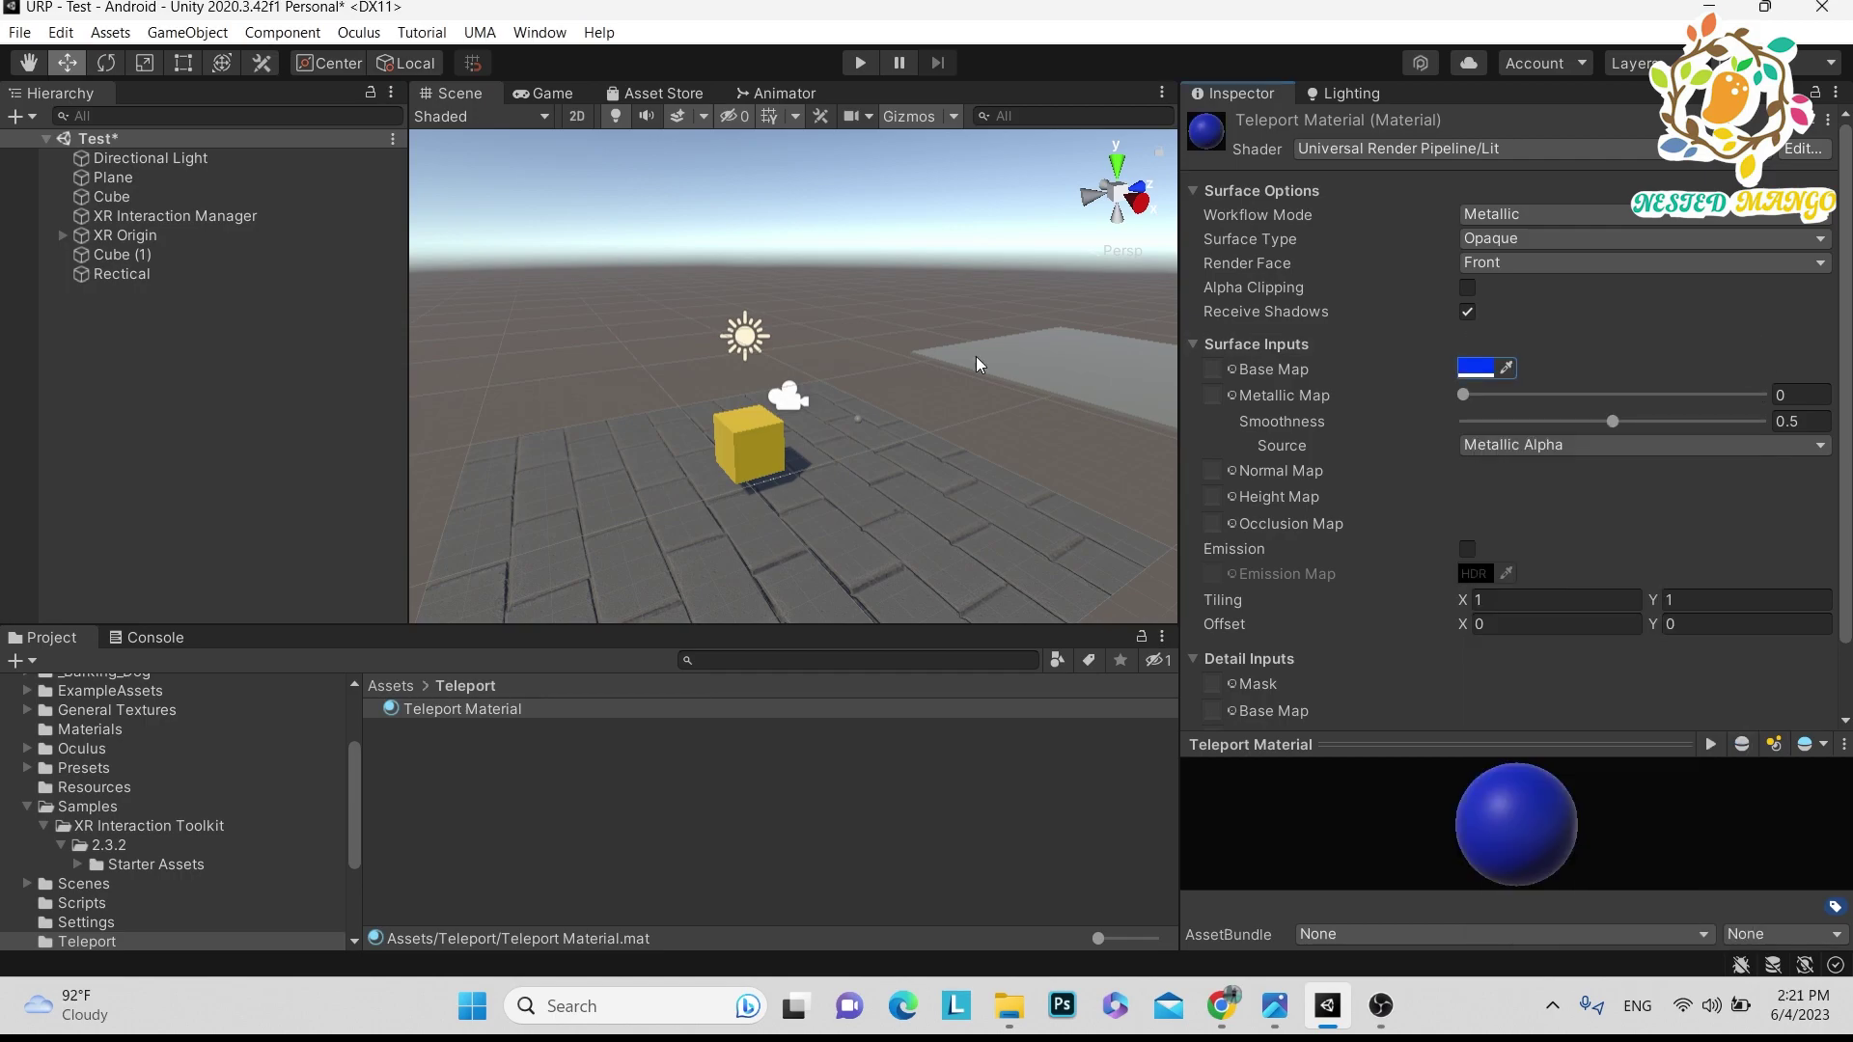
pyautogui.click(149, 276)
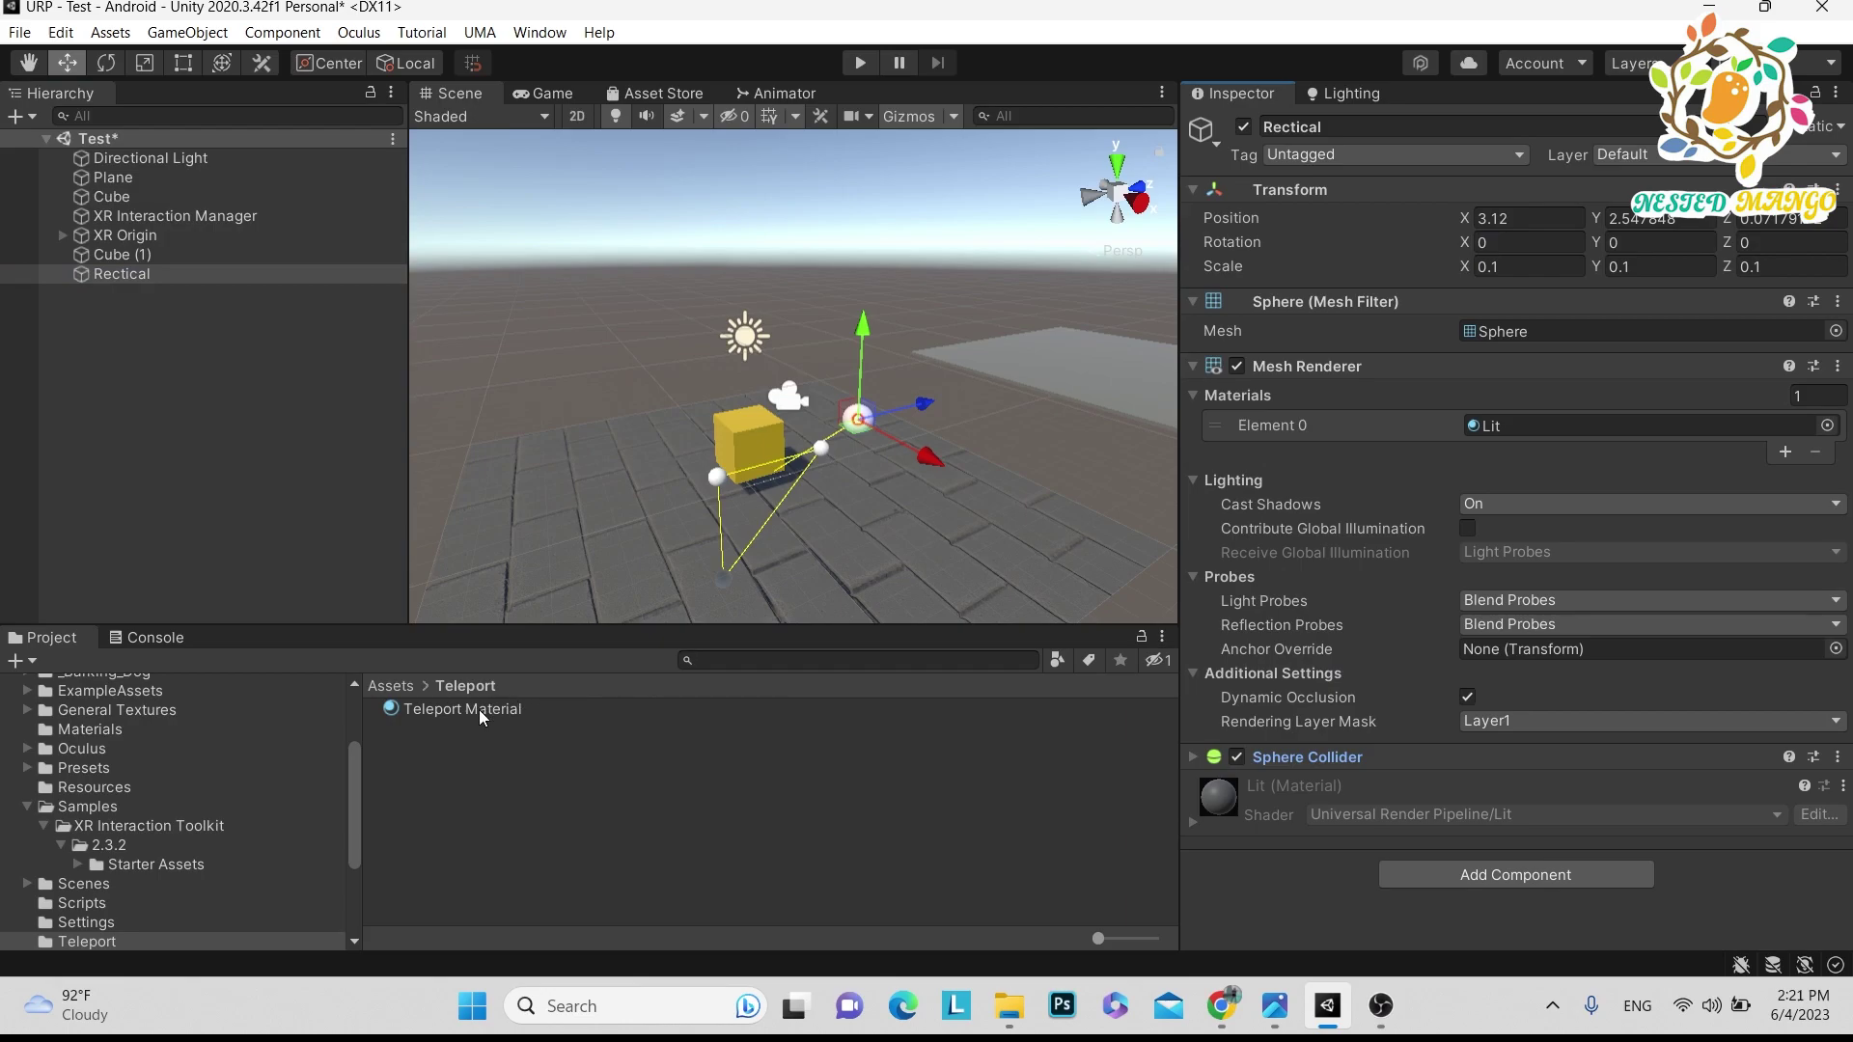
# Apply Teleport Material to the Rectical sphere
pyautogui.moveTo(477, 714); pyautogui.dragTo(1516, 875)
pyautogui.click(963, 443)
pyautogui.scroll(5, 963, 443)
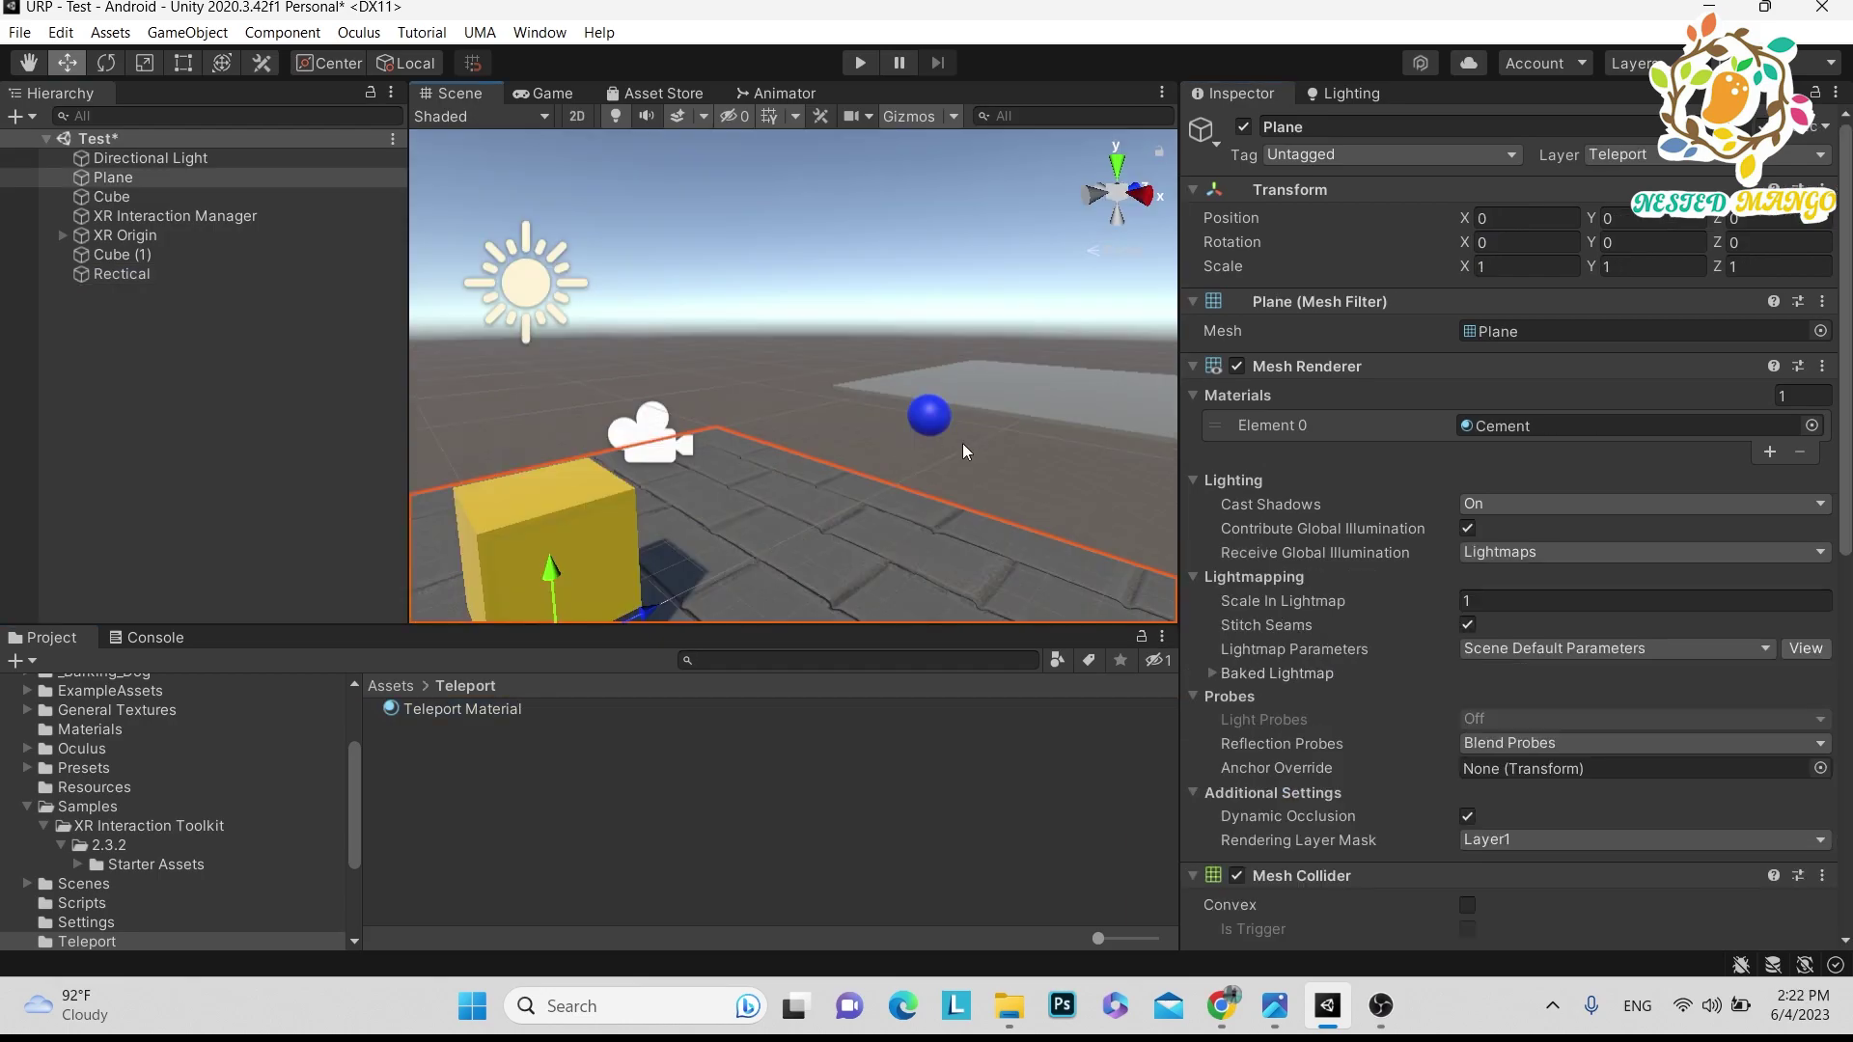
pyautogui.scroll(2, 913, 437)
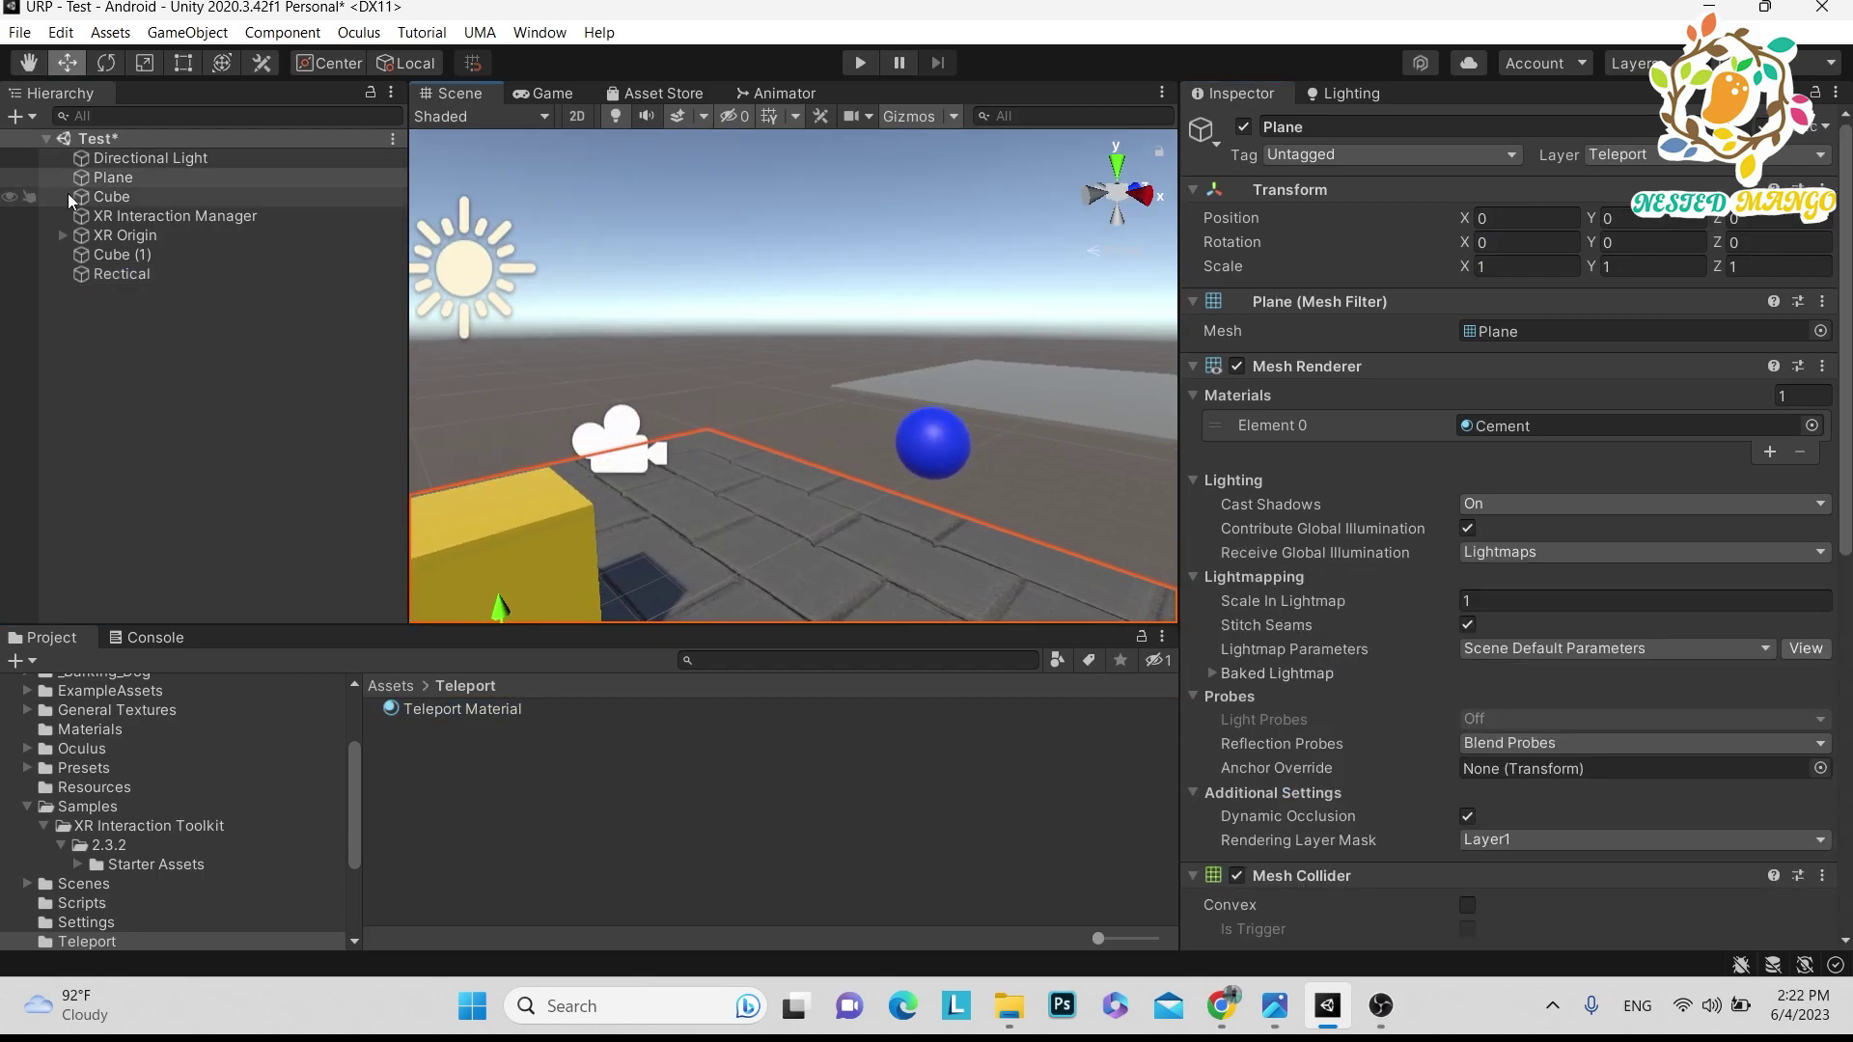
pyautogui.click(112, 274)
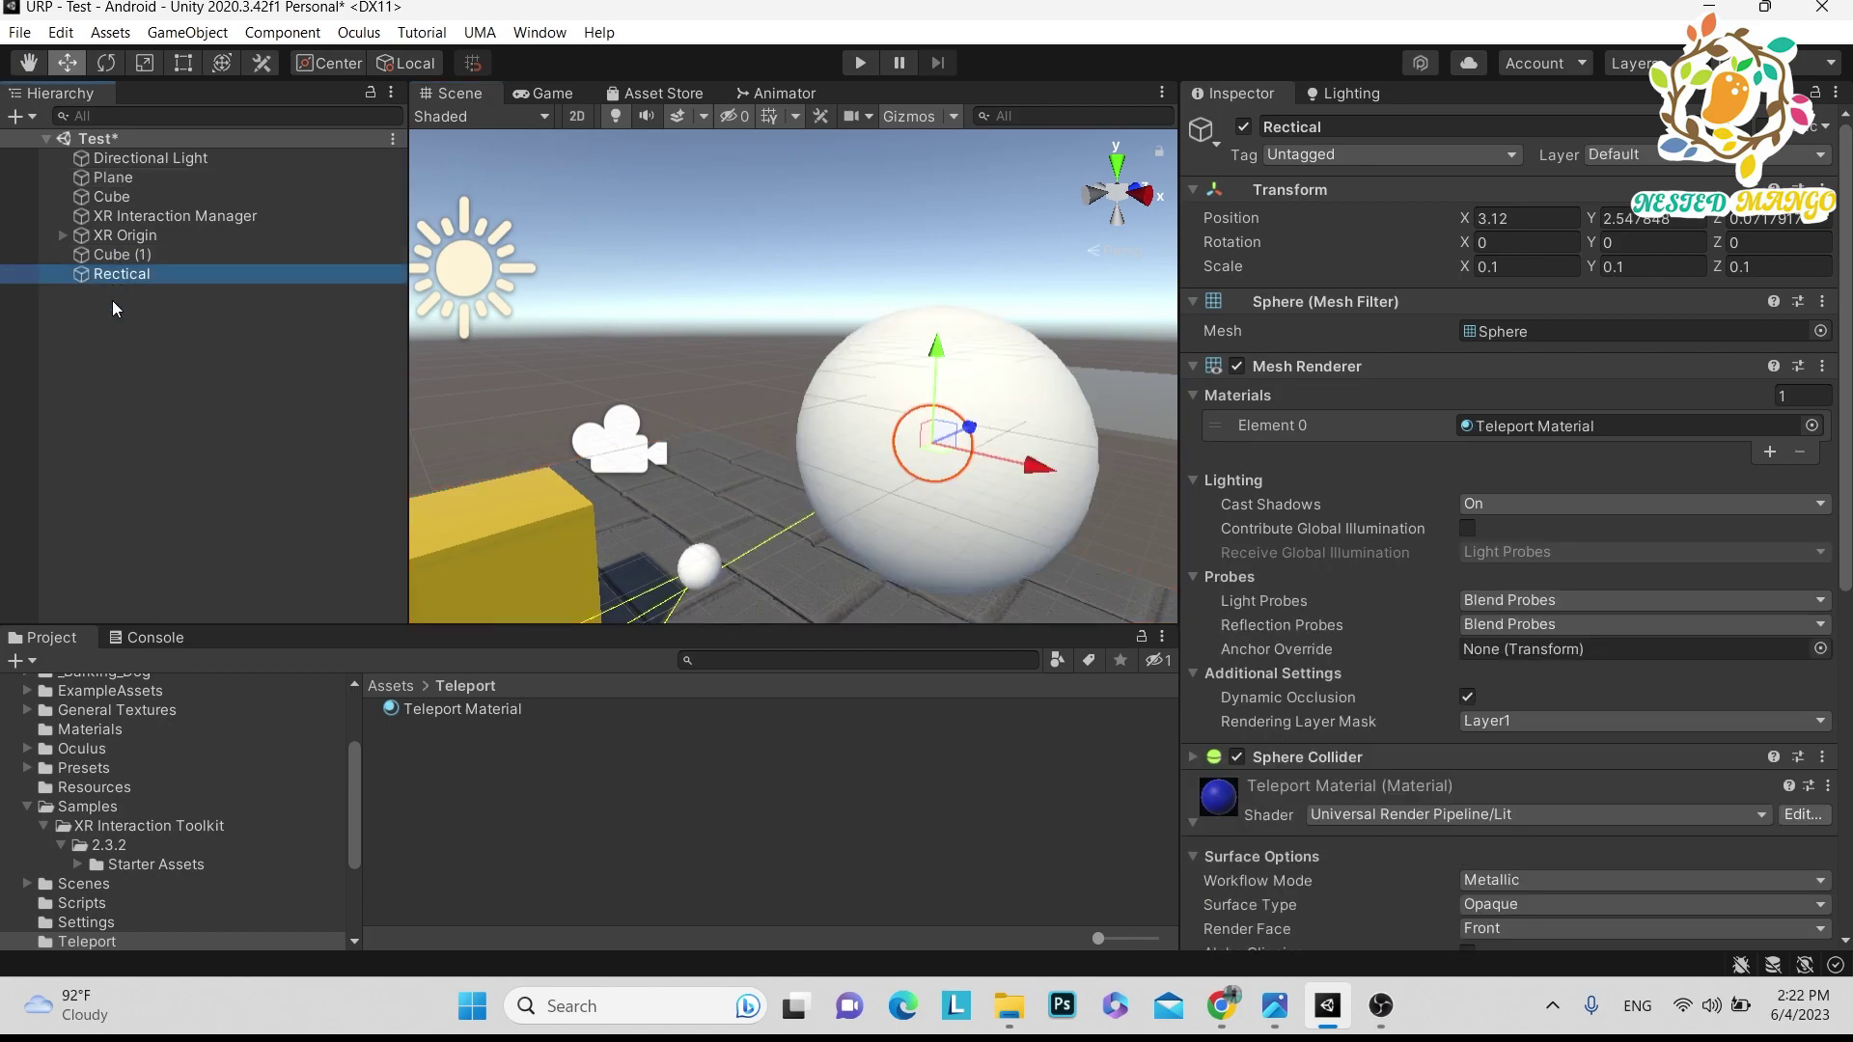
pyautogui.scroll(-4, 750, 451)
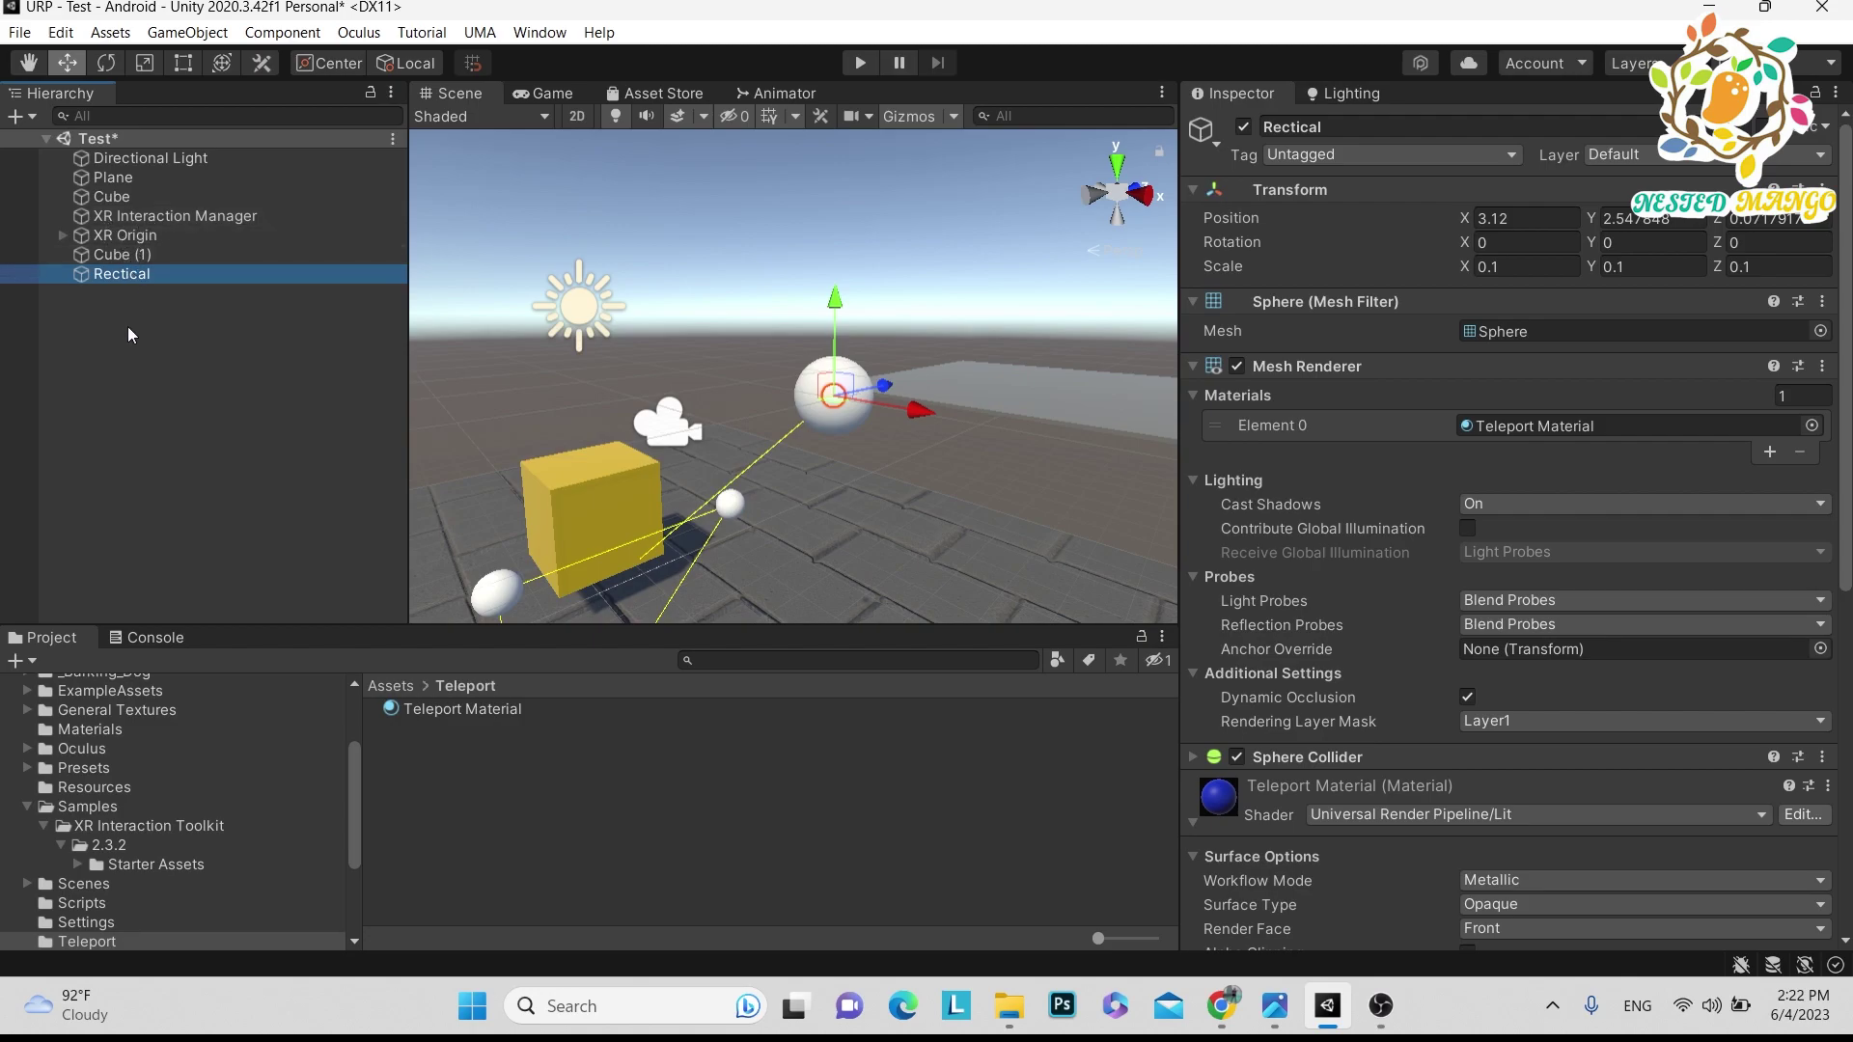
pyautogui.click(832, 400)
pyautogui.scroll(3, 832, 399)
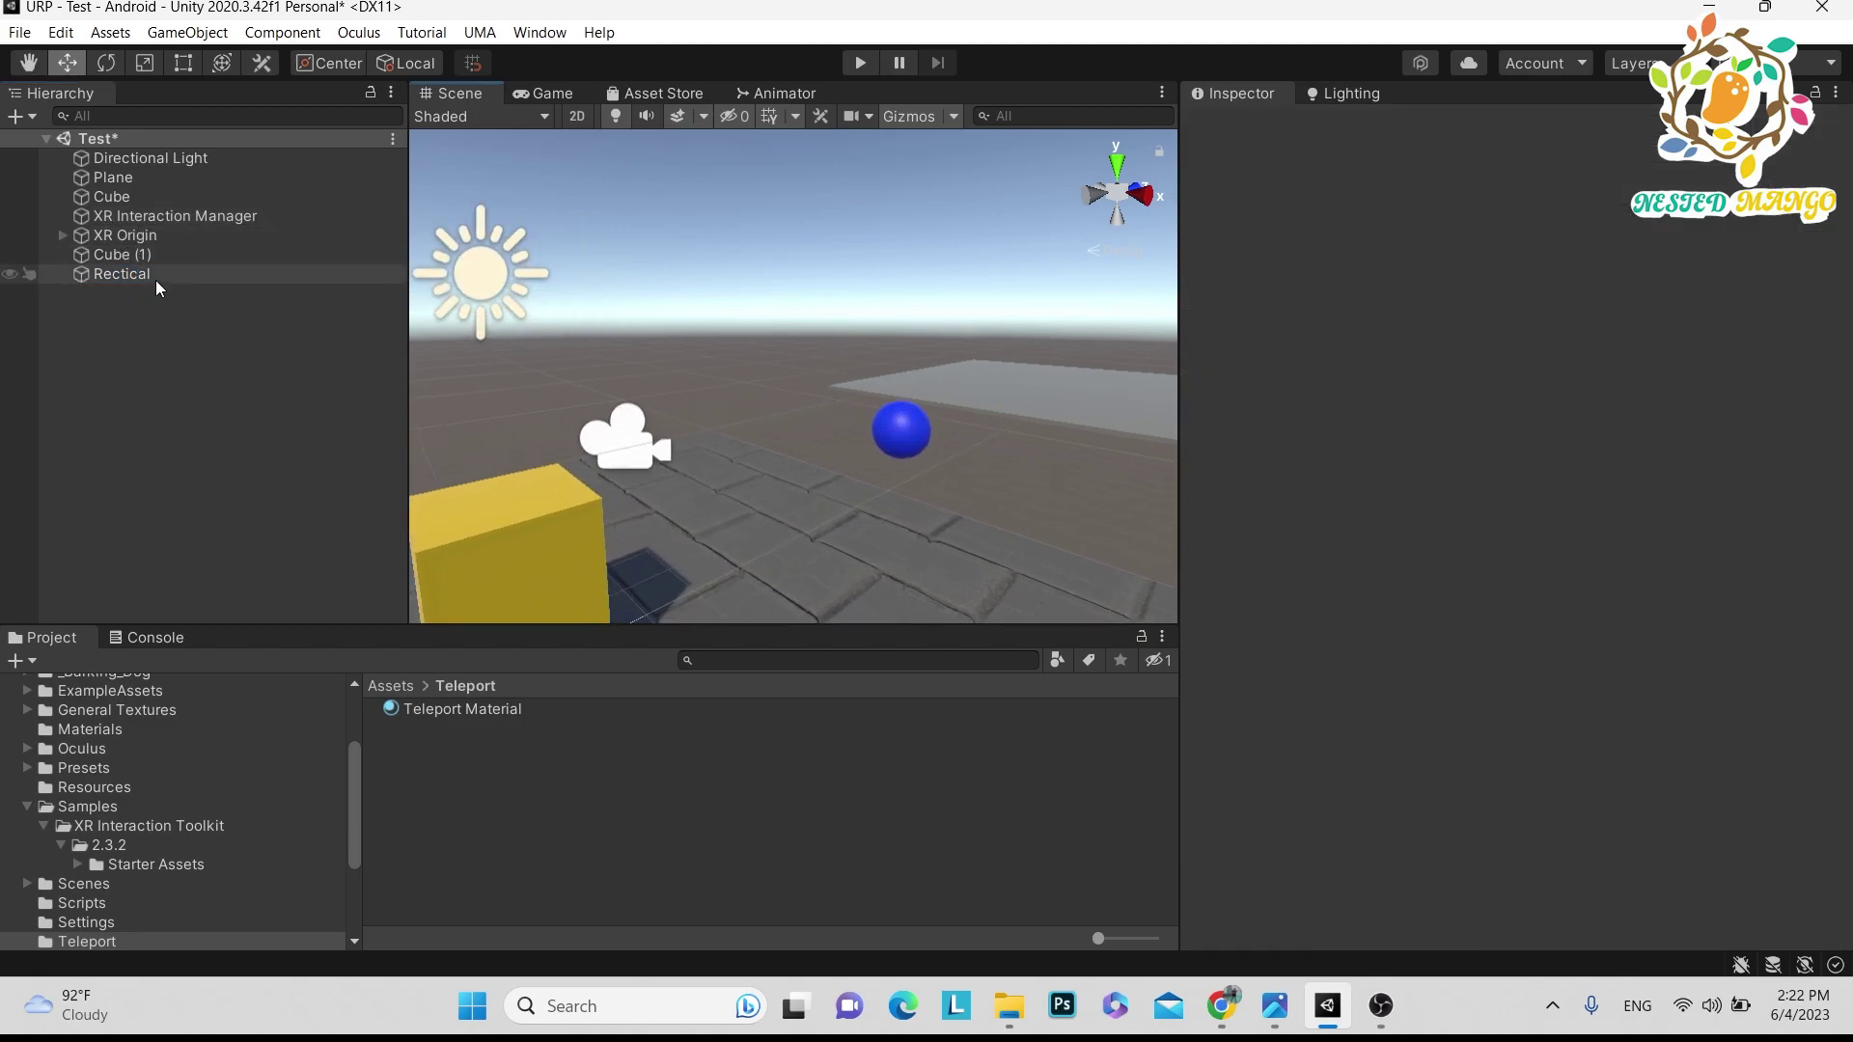
# Save Rectical as a prefab in the Teleport folder and delete it from the scene
pyautogui.moveTo(154, 278); pyautogui.dragTo(478, 744)
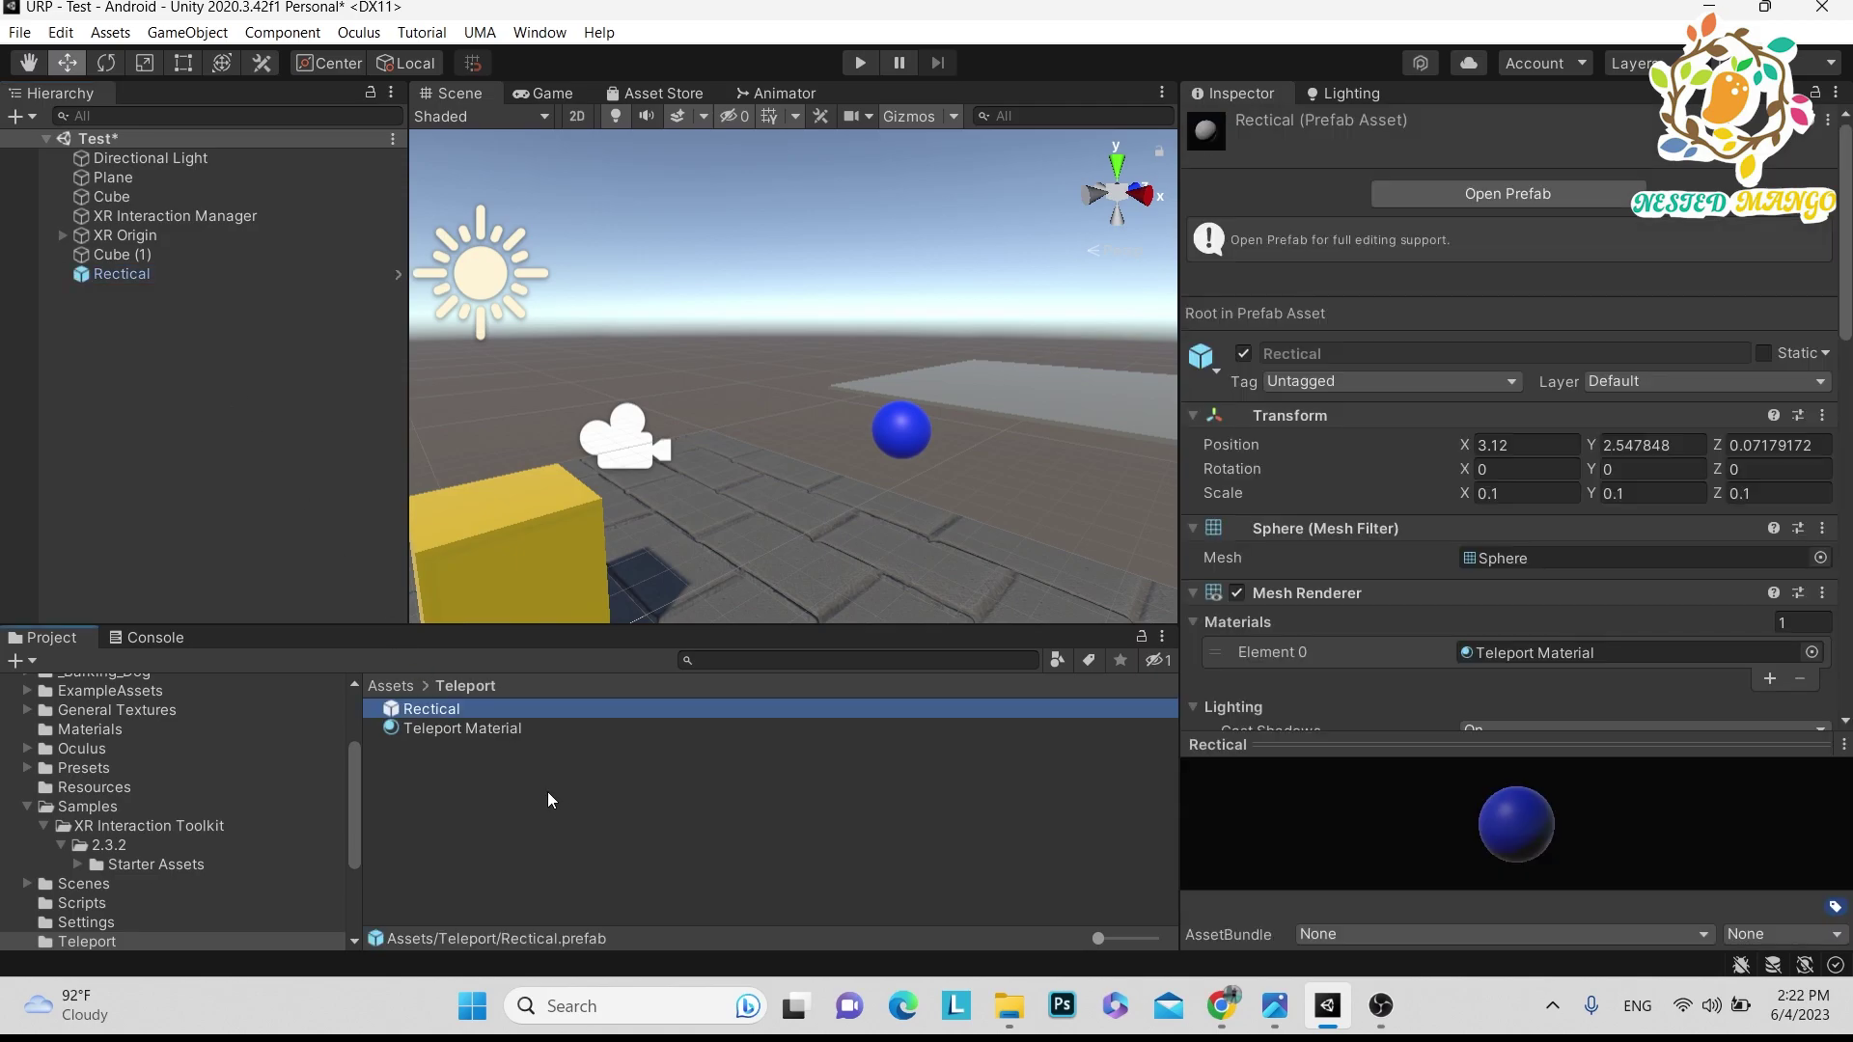
pyautogui.click(124, 271)
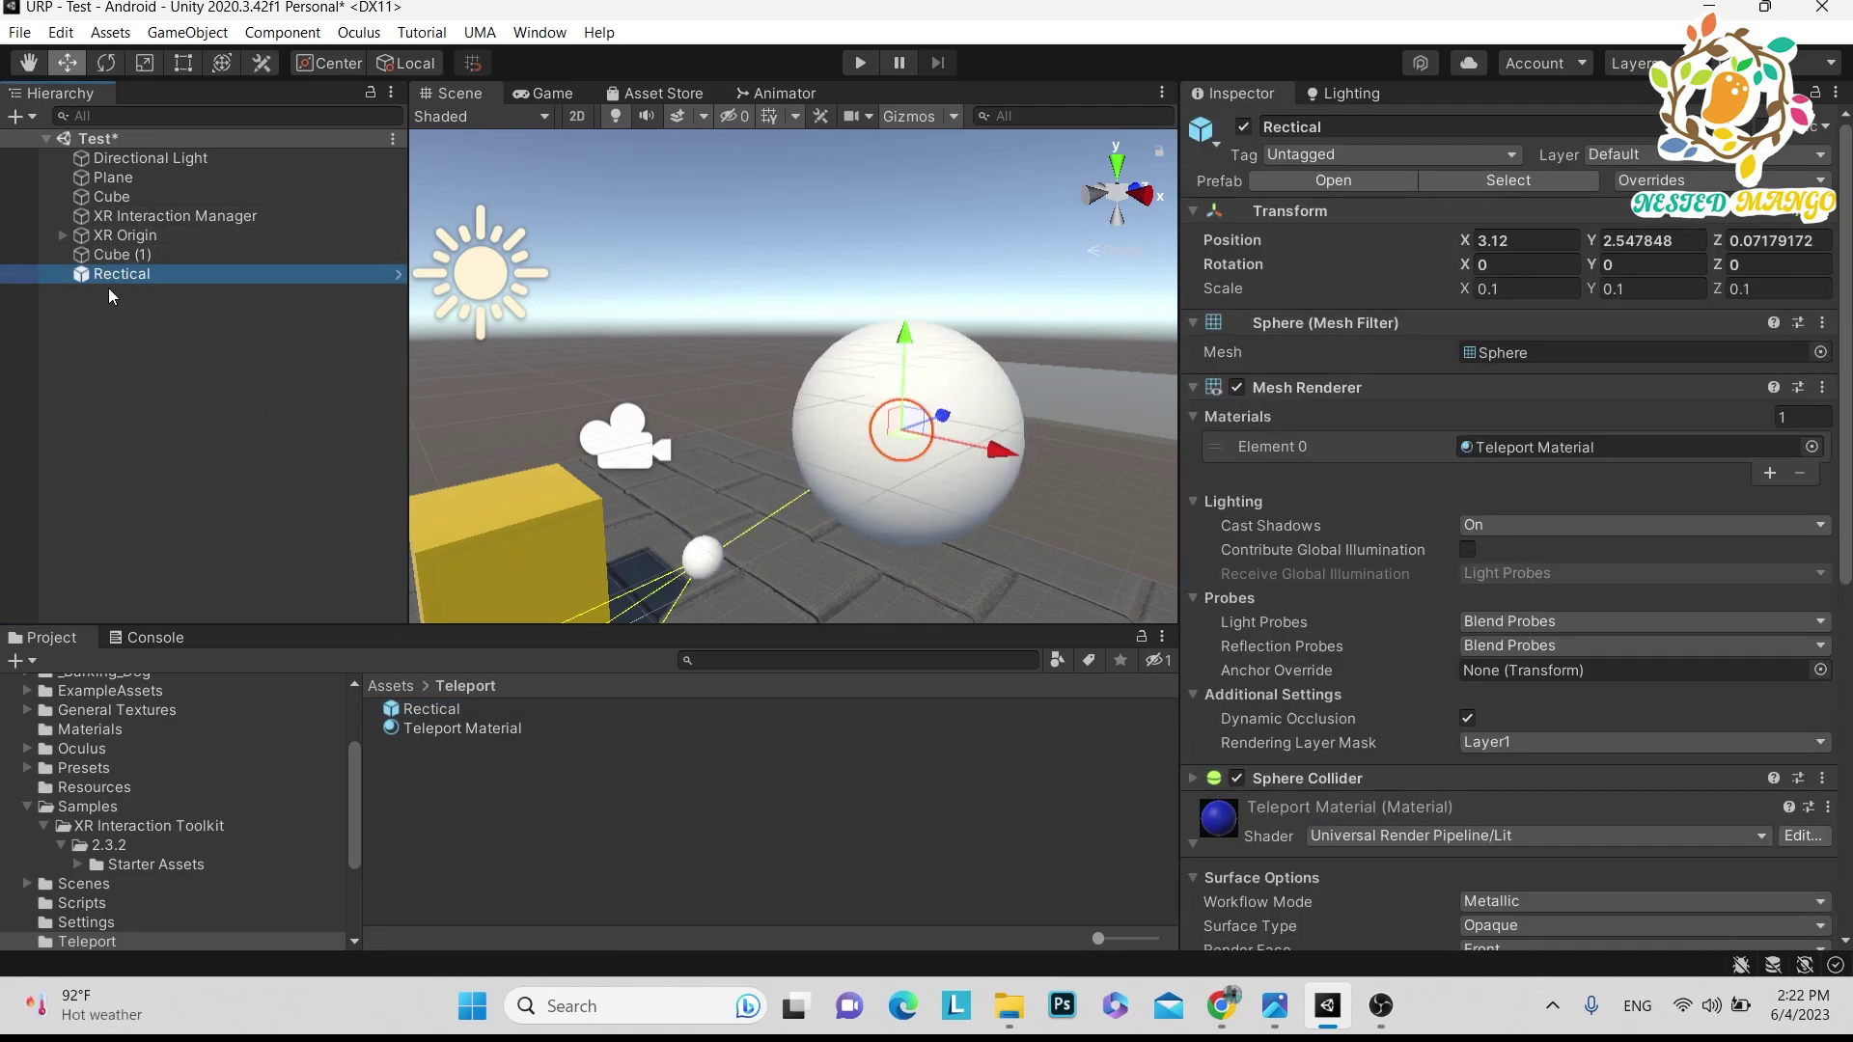
pyautogui.press('Delete')
# Set the Rectical prefab as Custom Reticle on Cube (1) and the Plane, then save
pyautogui.click(114, 258)
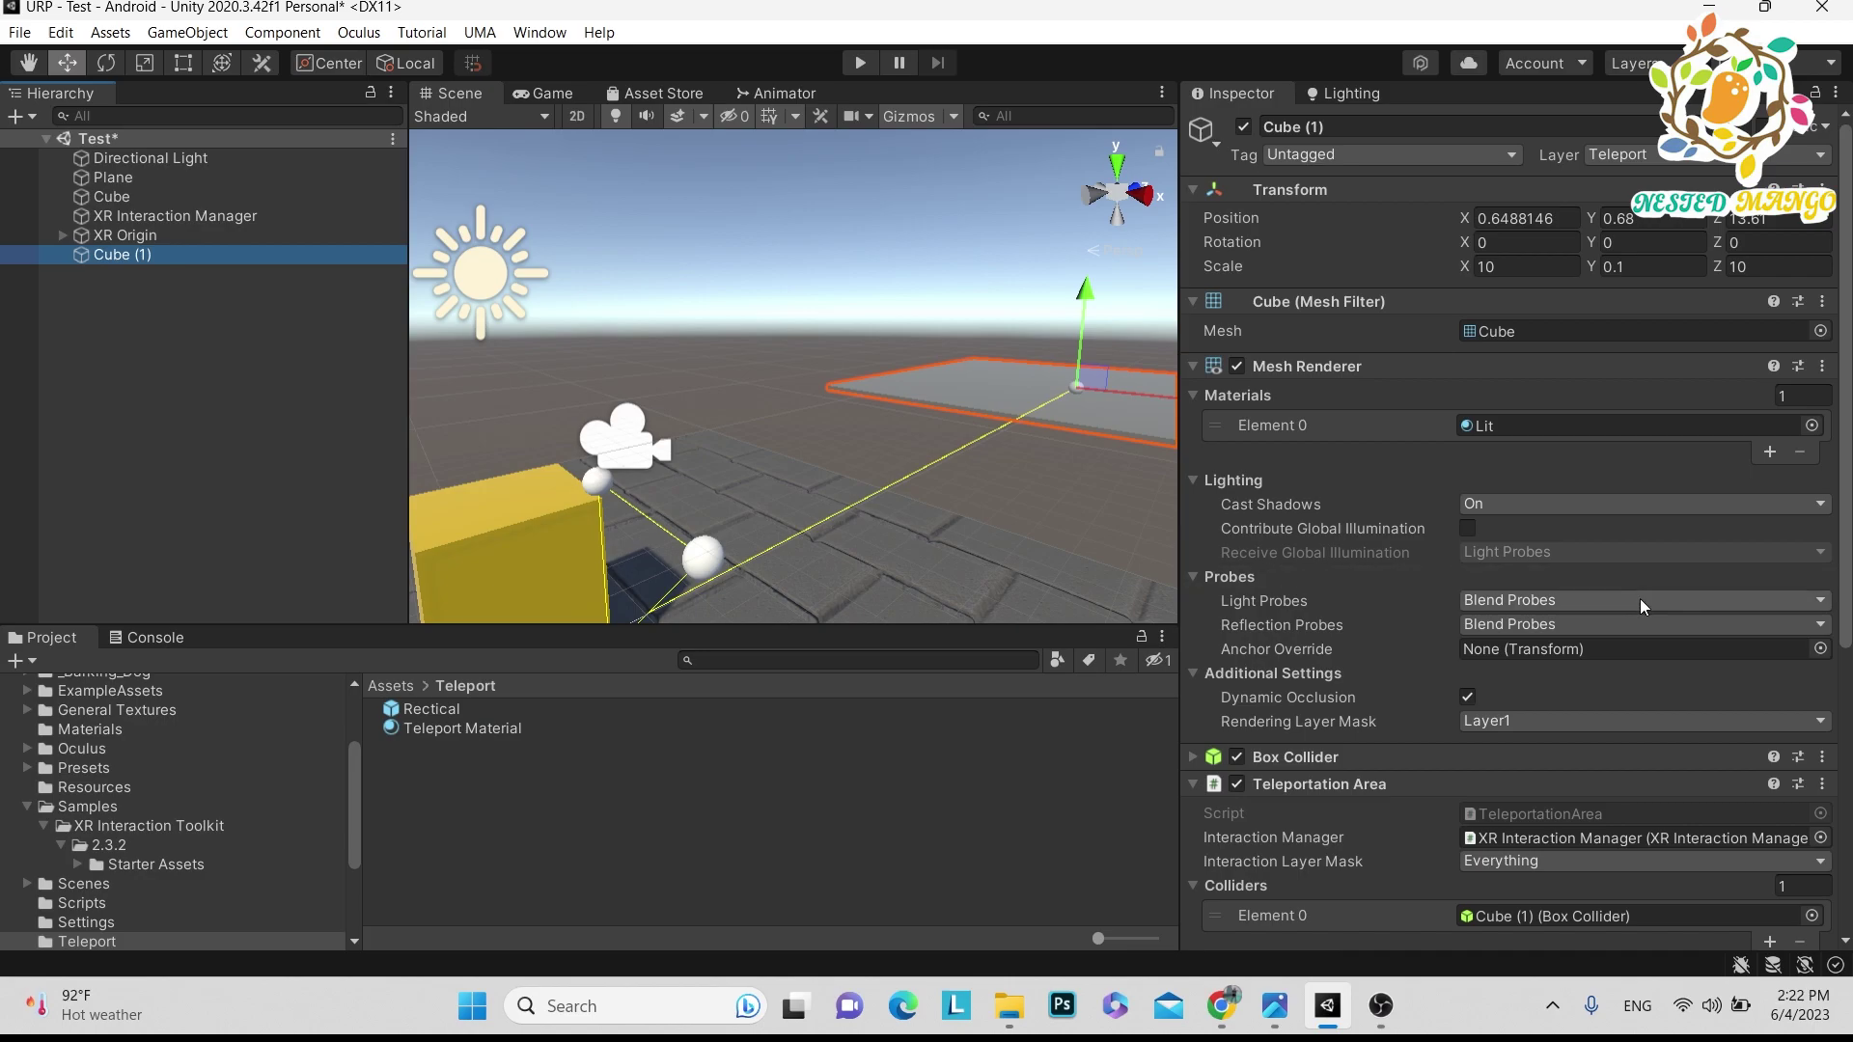
pyautogui.scroll(-5, 1497, 555)
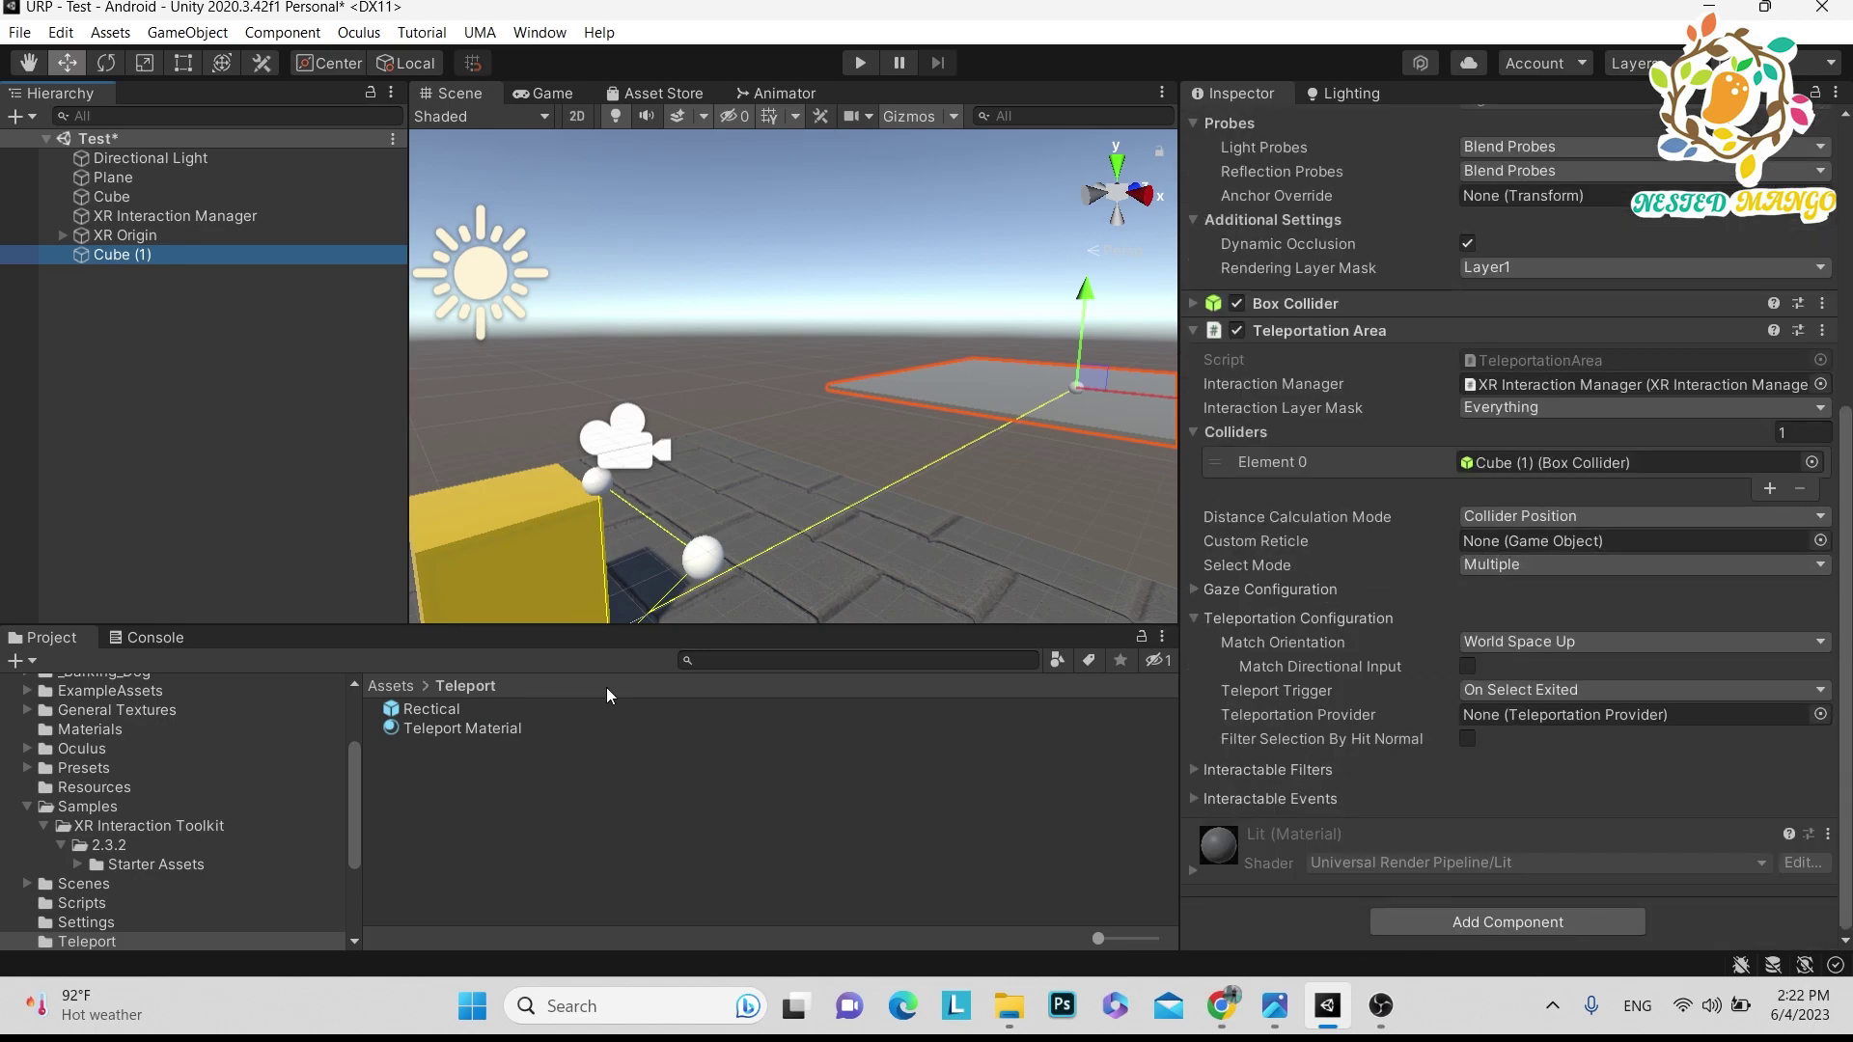
pyautogui.moveTo(443, 715); pyautogui.dragTo(1520, 541)
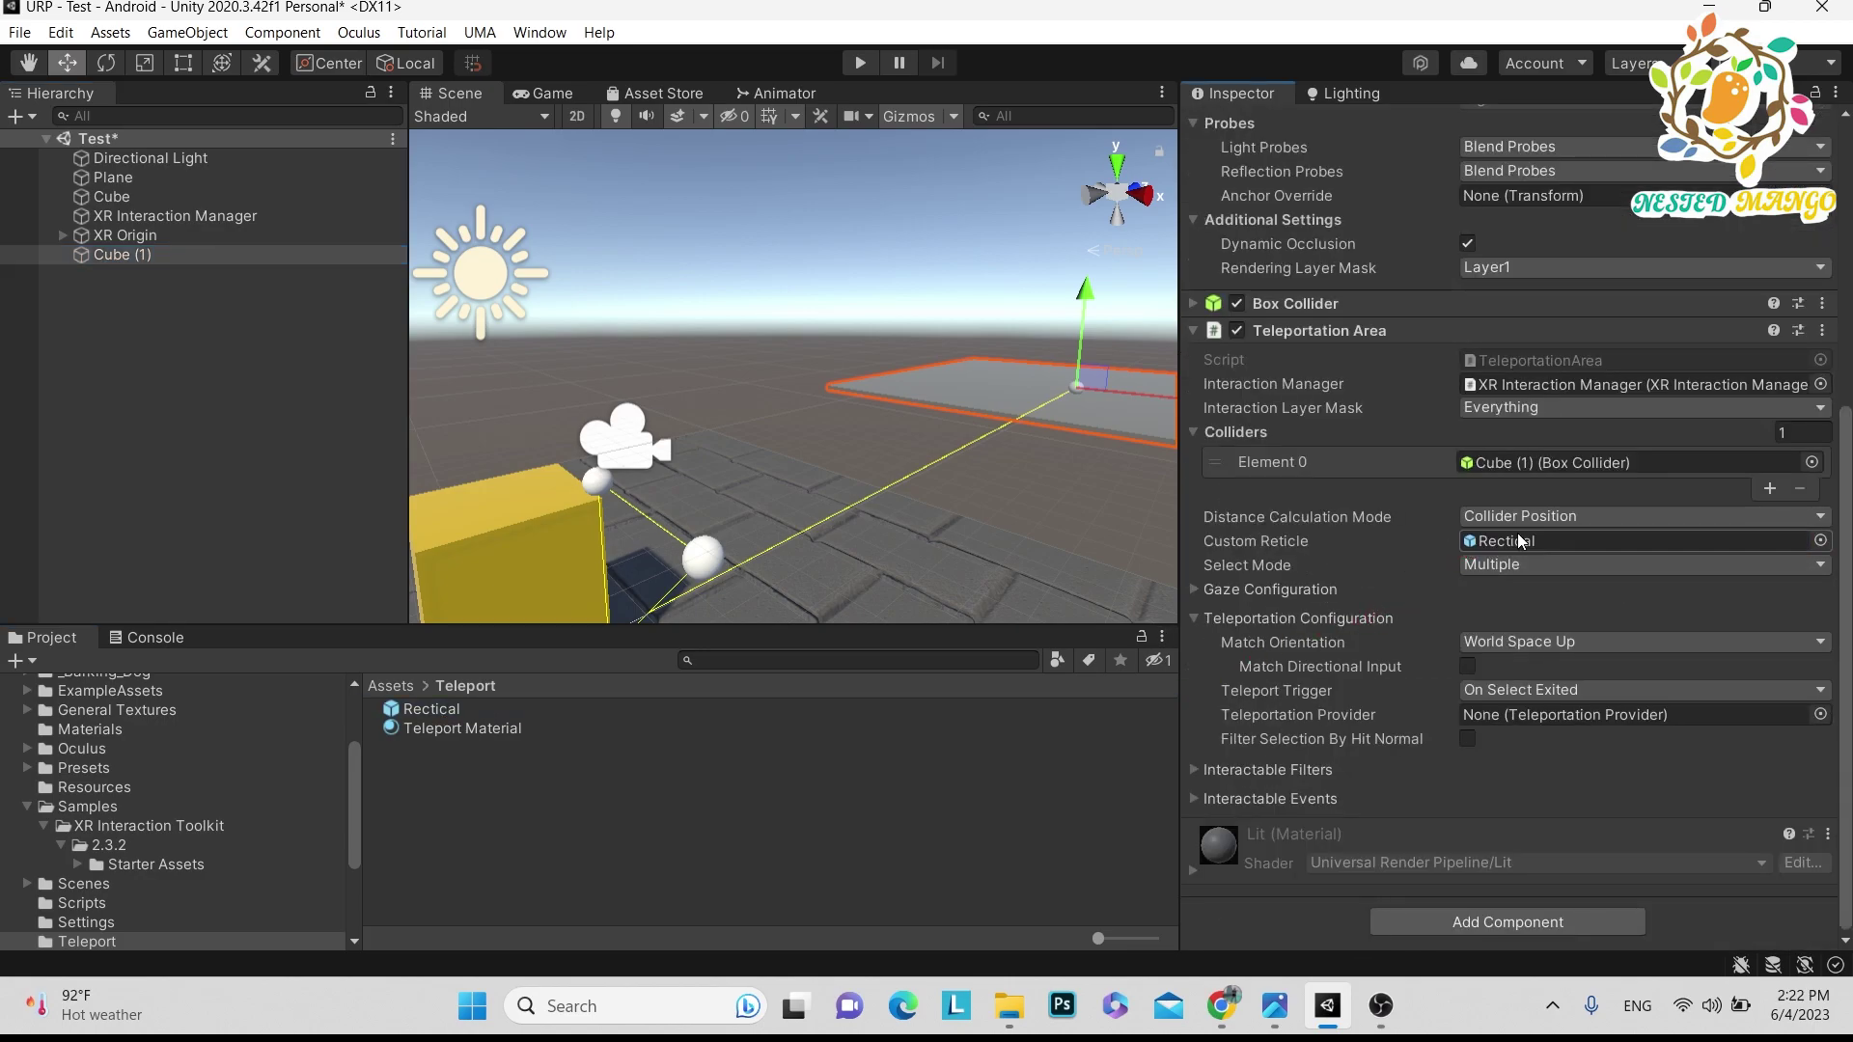
pyautogui.click(112, 178)
pyautogui.scroll(-5, 1600, 720)
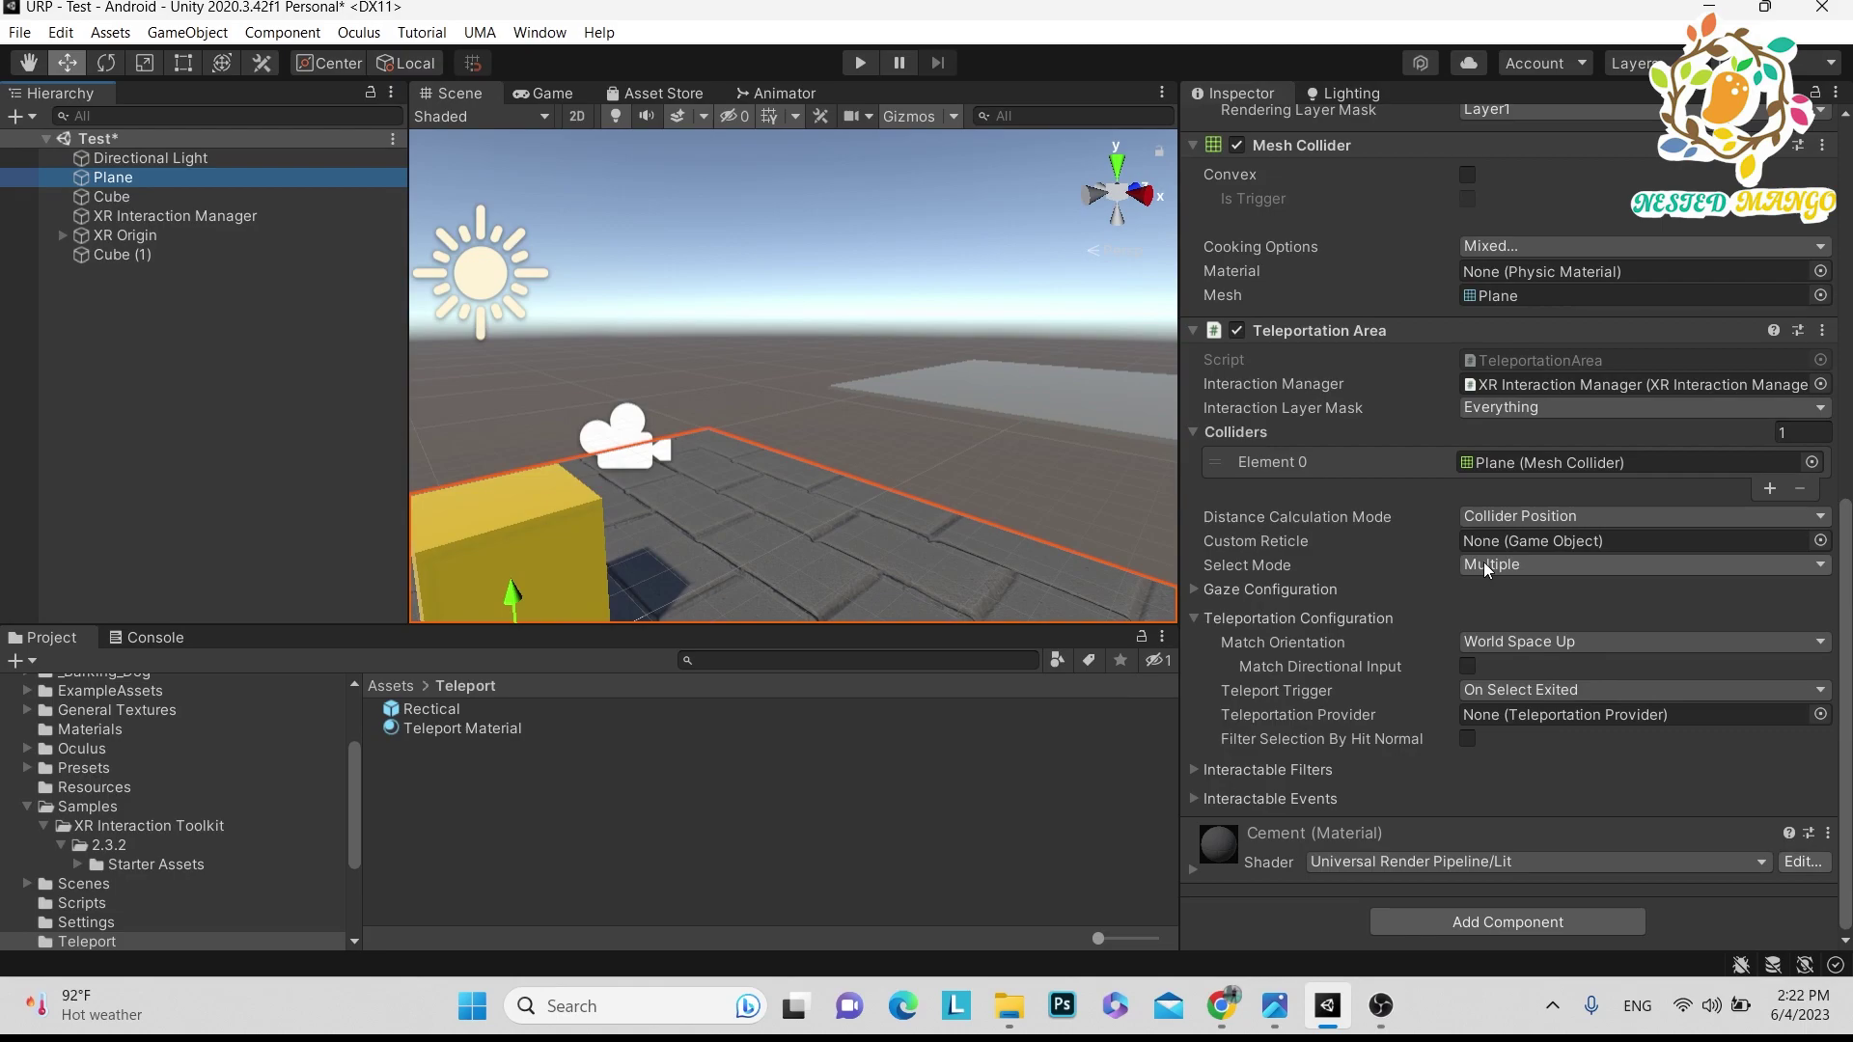
pyautogui.click(443, 715)
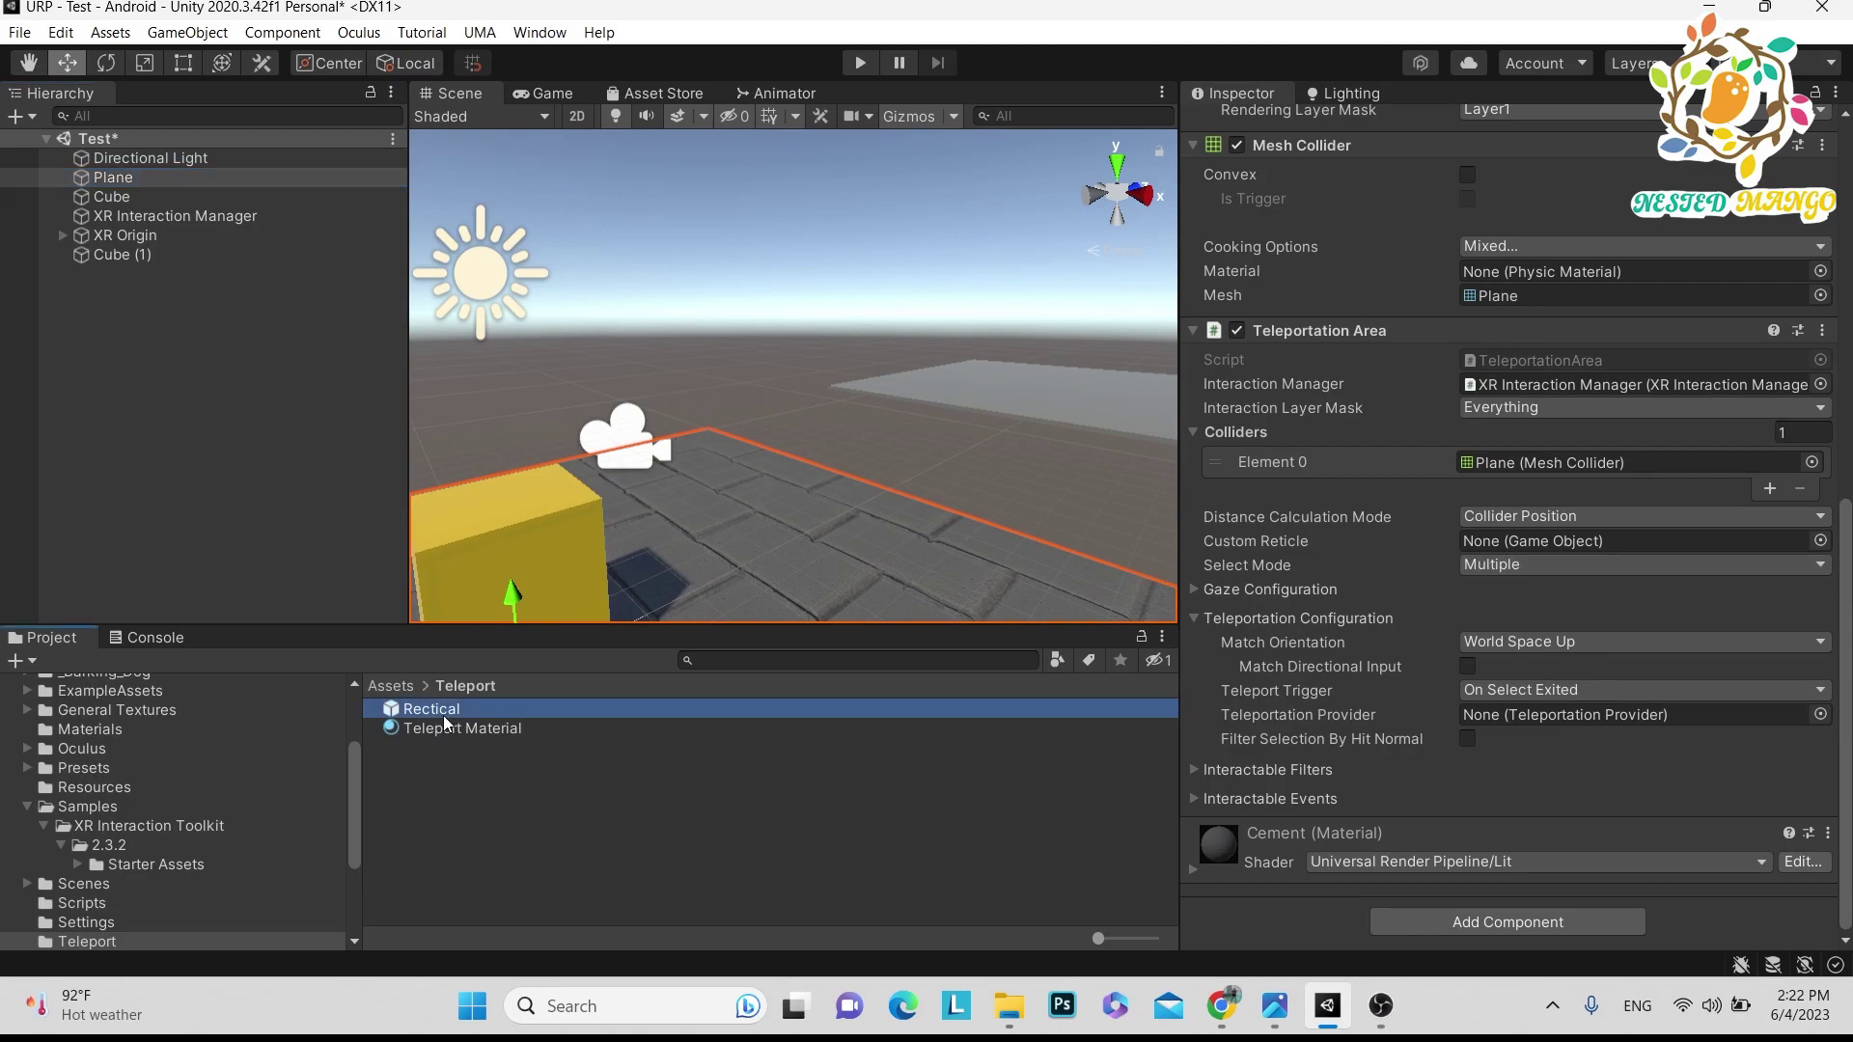
pyautogui.moveTo(444, 722); pyautogui.dragTo(1542, 540)
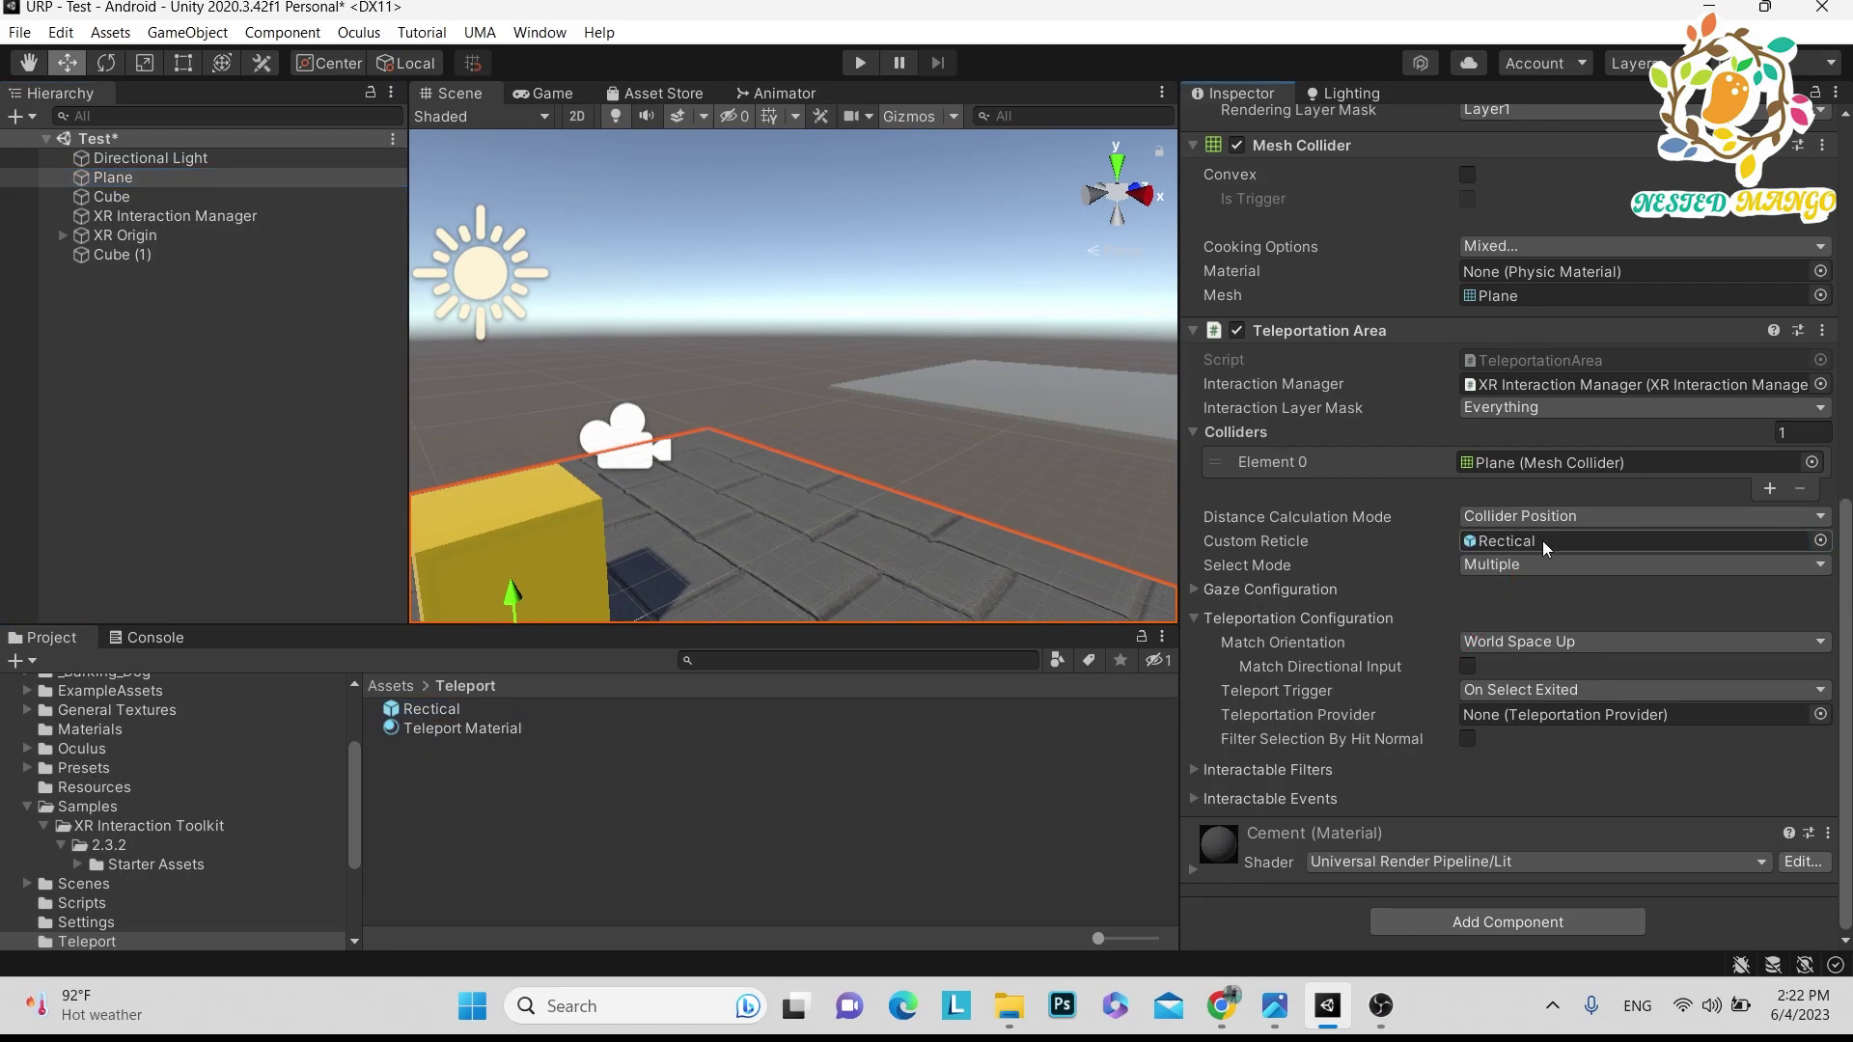
pyautogui.hotkey('ctrl', 's')
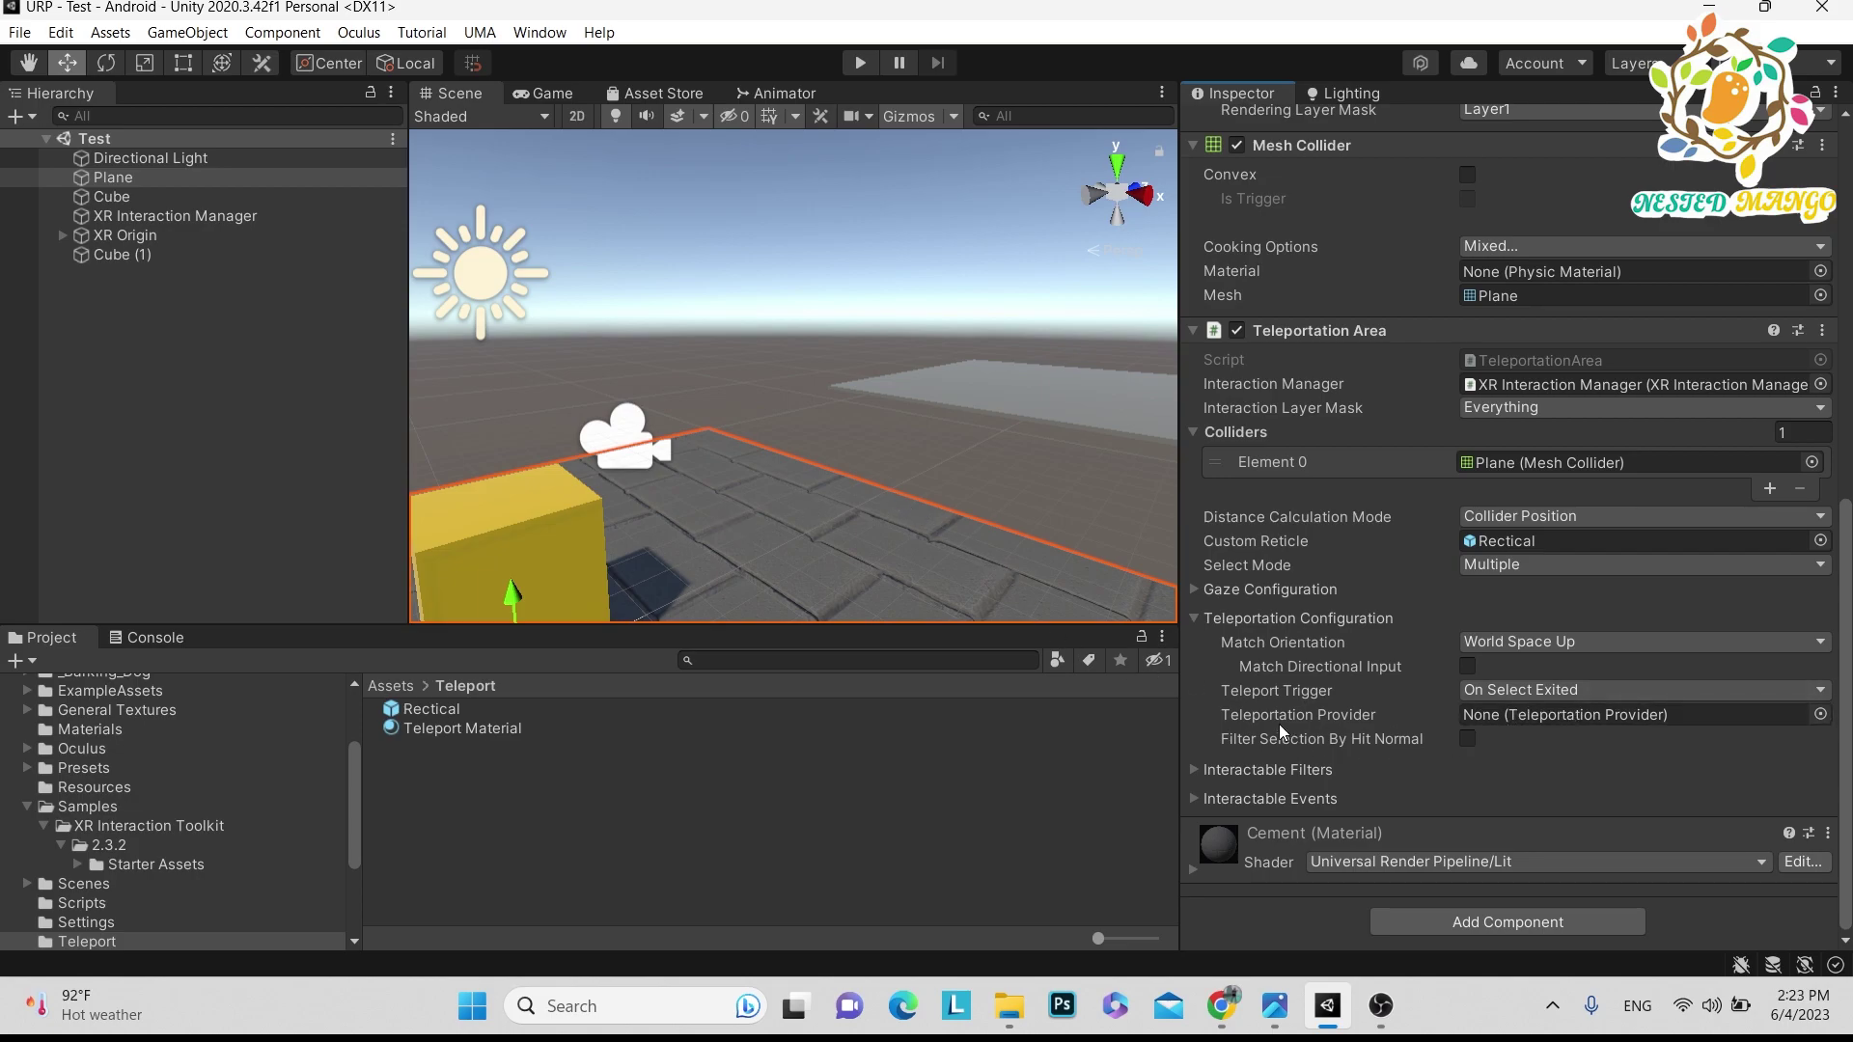
# Add a Teleportation Provider component to XR Origin
pyautogui.click(116, 235)
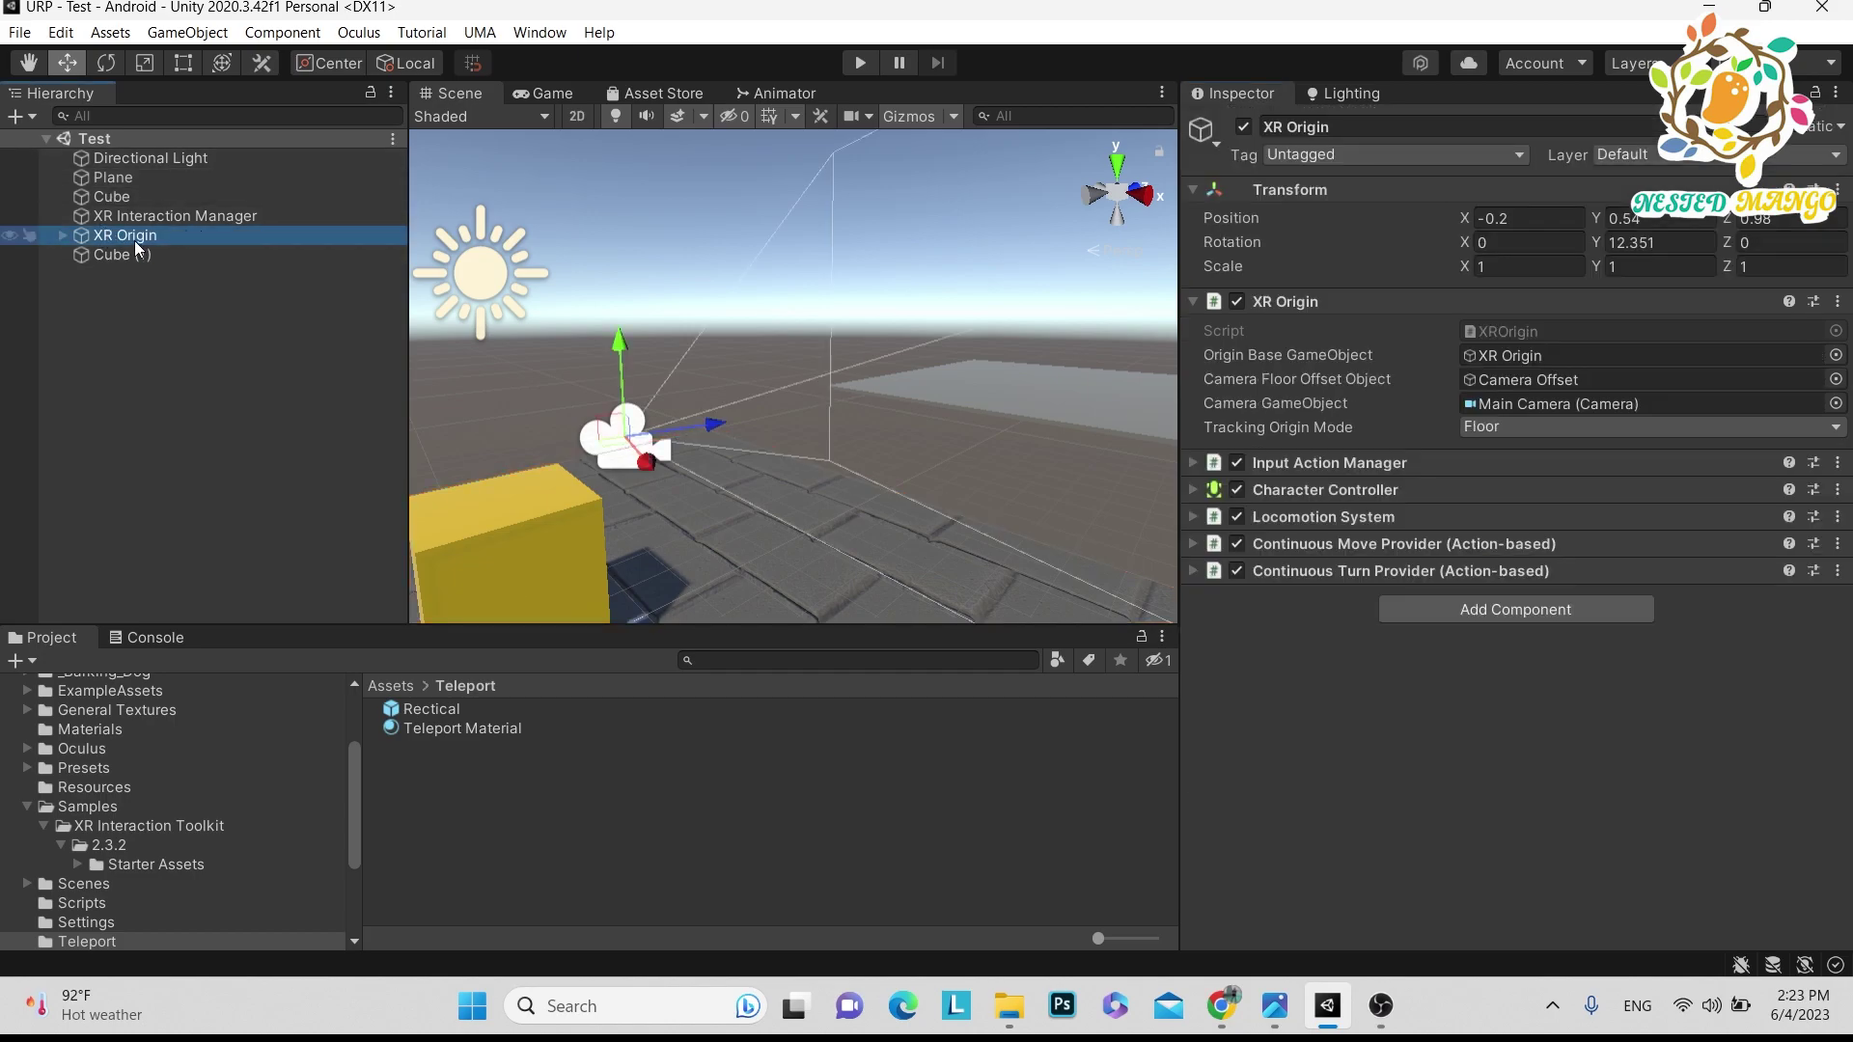
pyautogui.click(1454, 599)
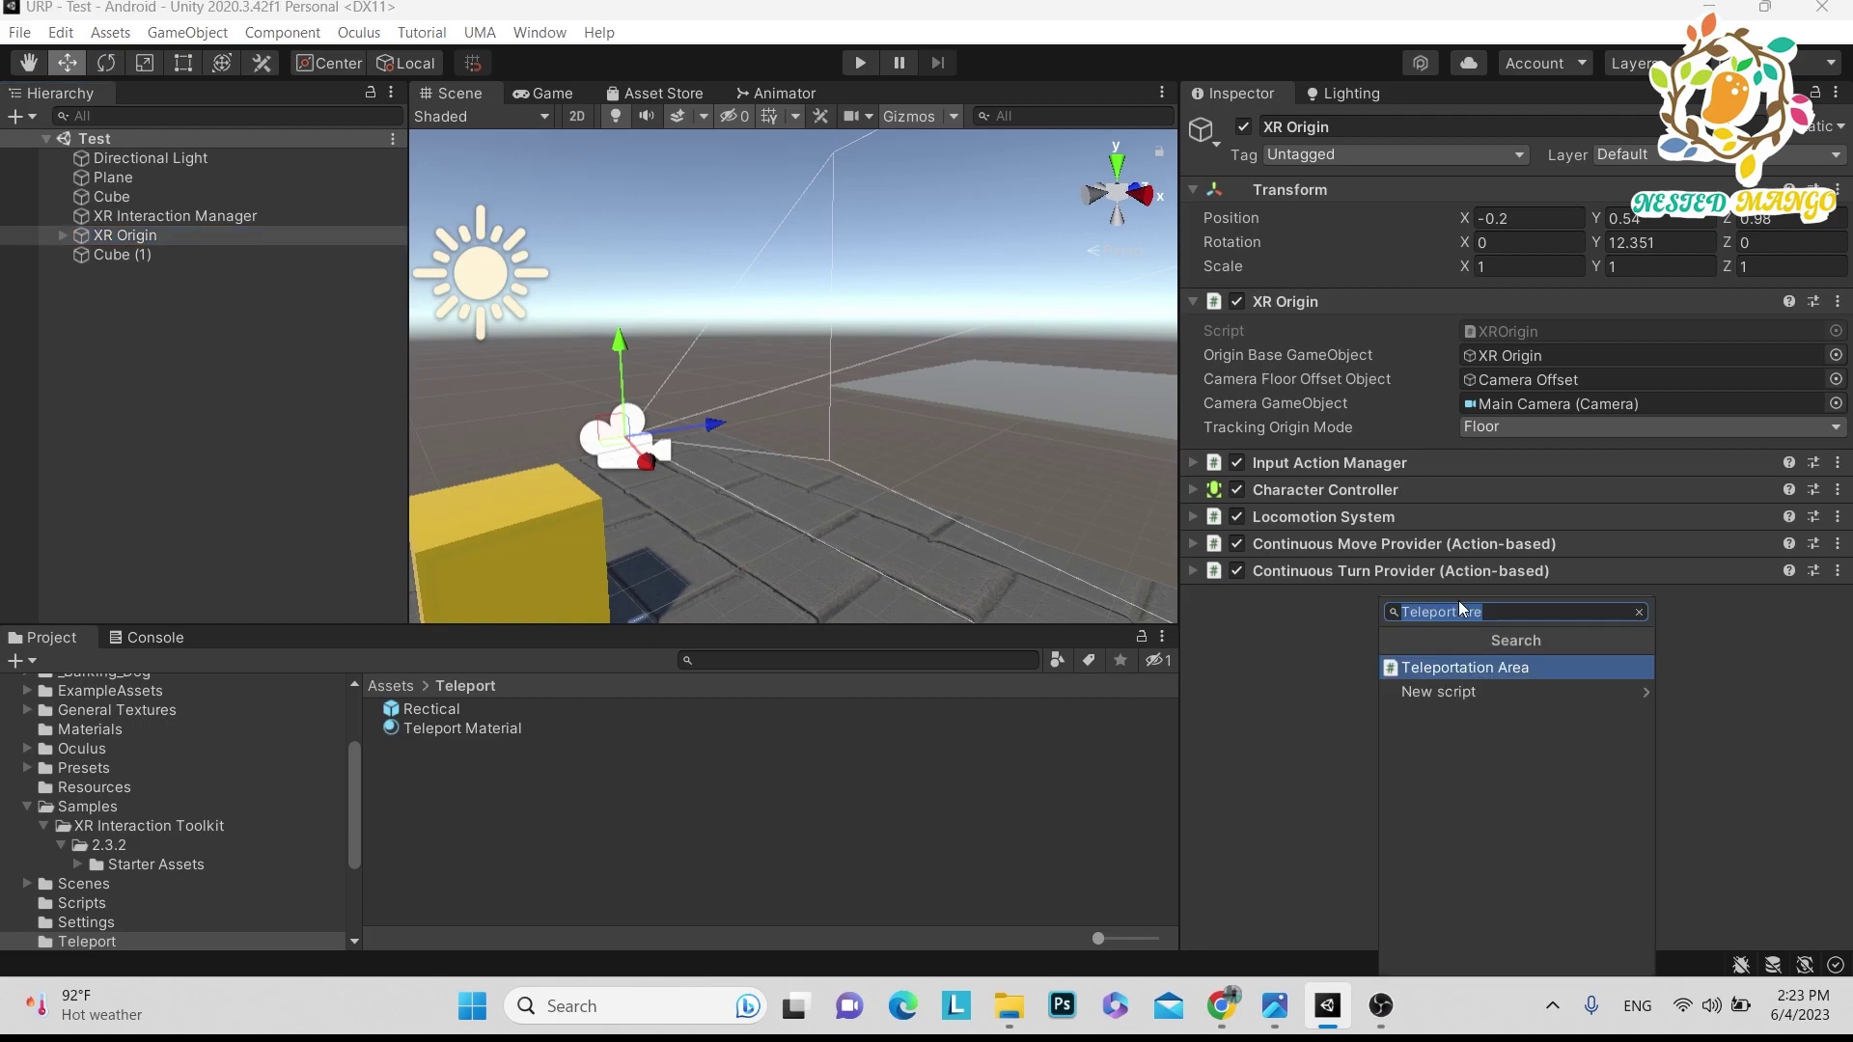
pyautogui.press('BackSpace')
pyautogui.write('Tele')
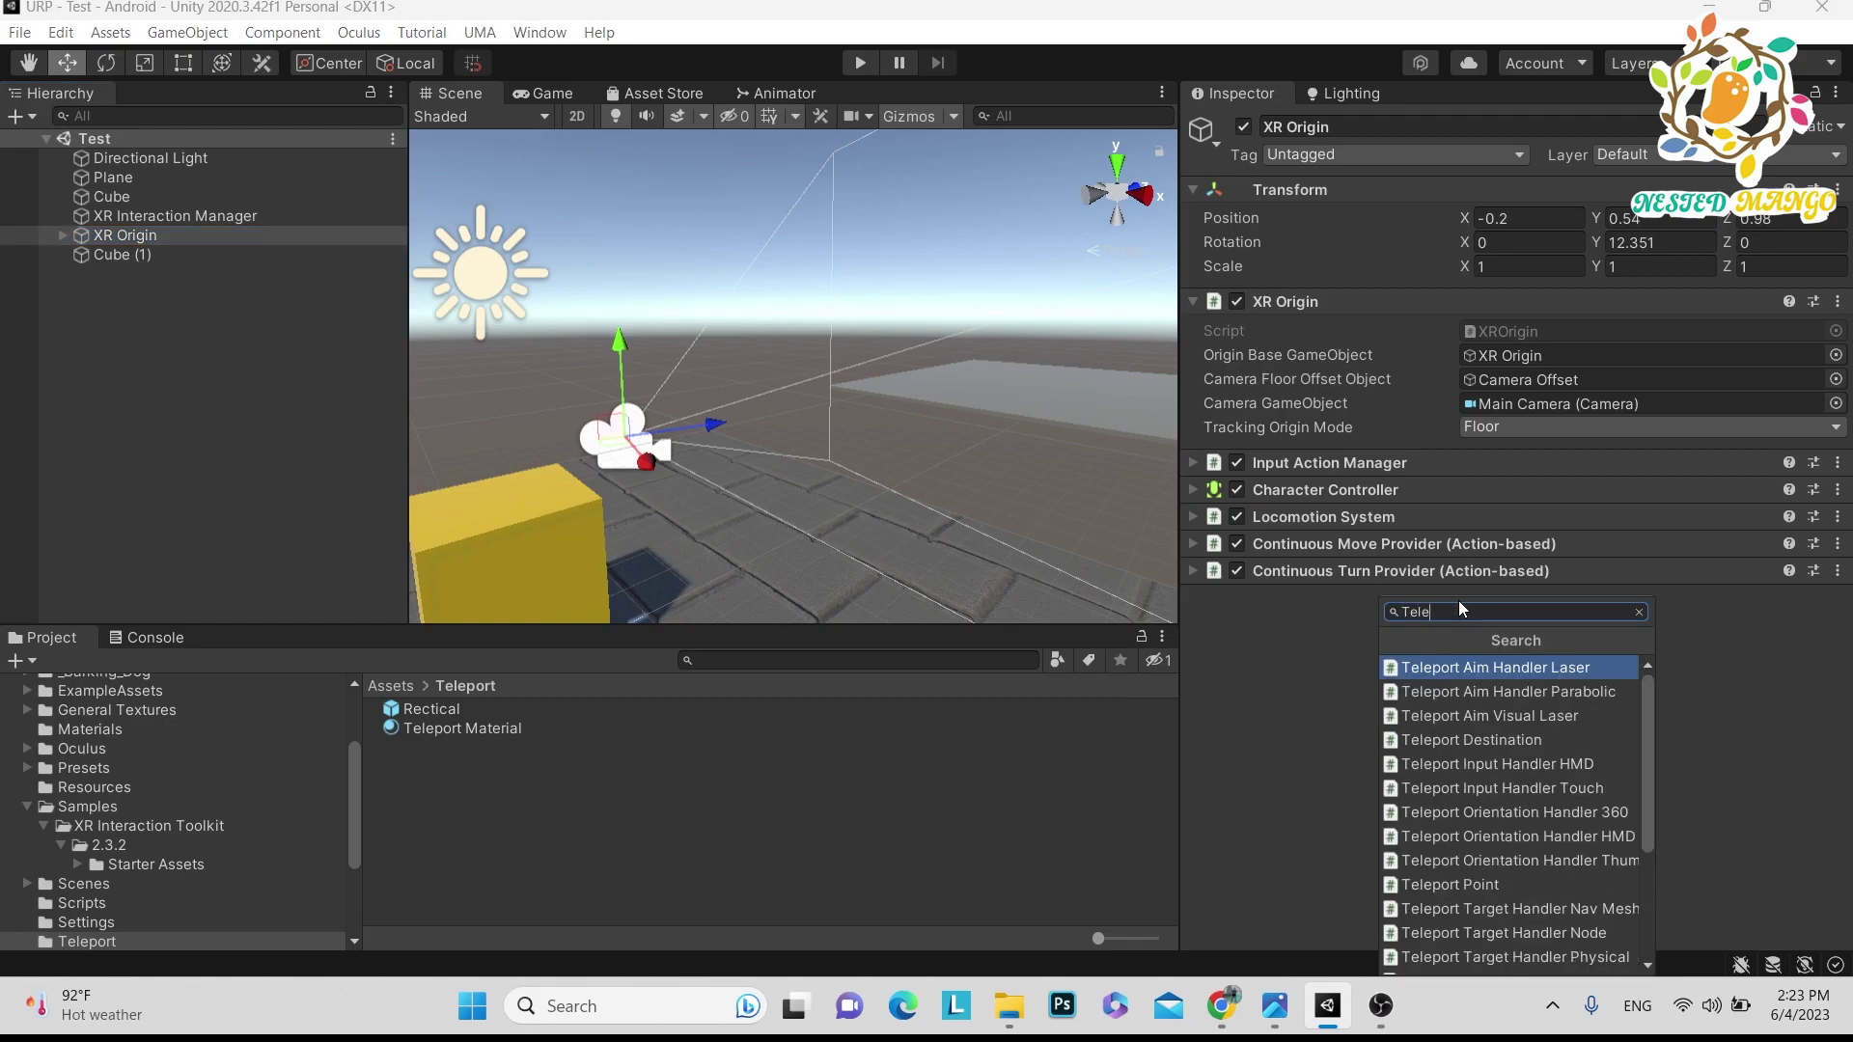
pyautogui.write('portat')
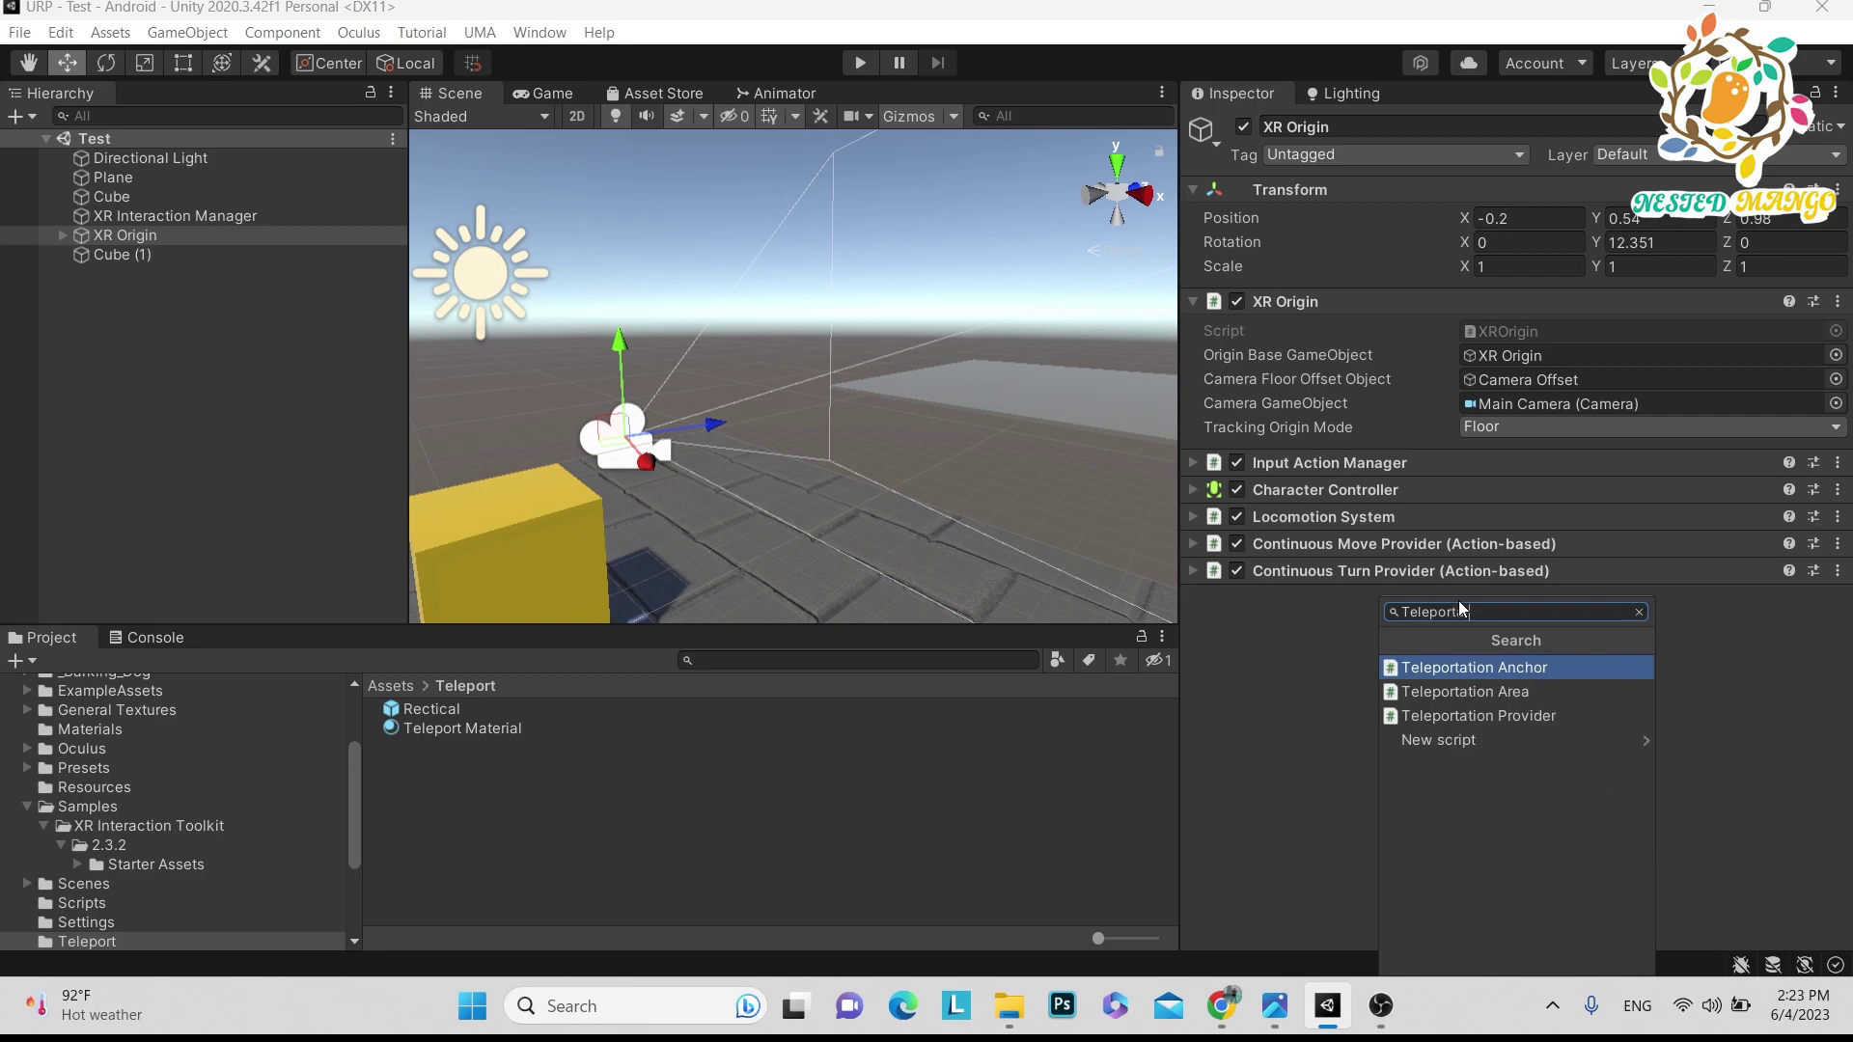
pyautogui.click(1492, 716)
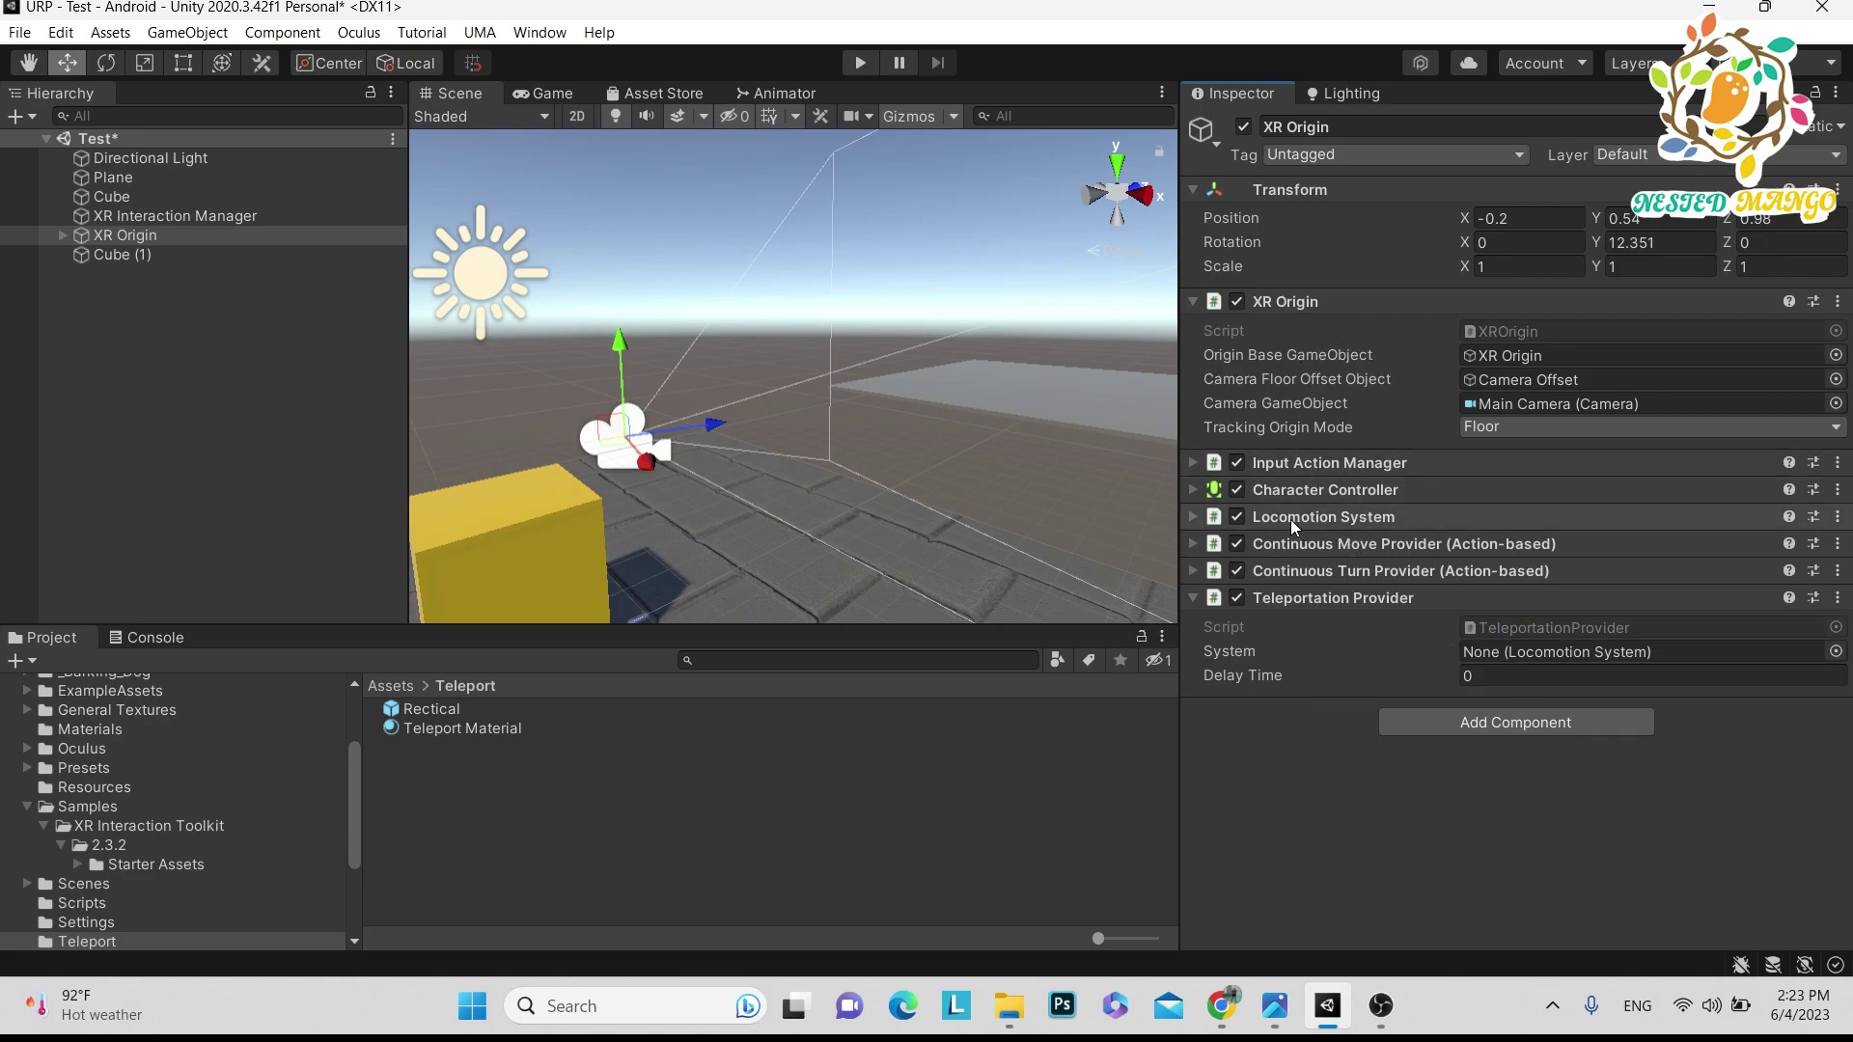
# Assign XR Origin's Locomotion System to the provider's System field and save the scene
pyautogui.click(1200, 521)
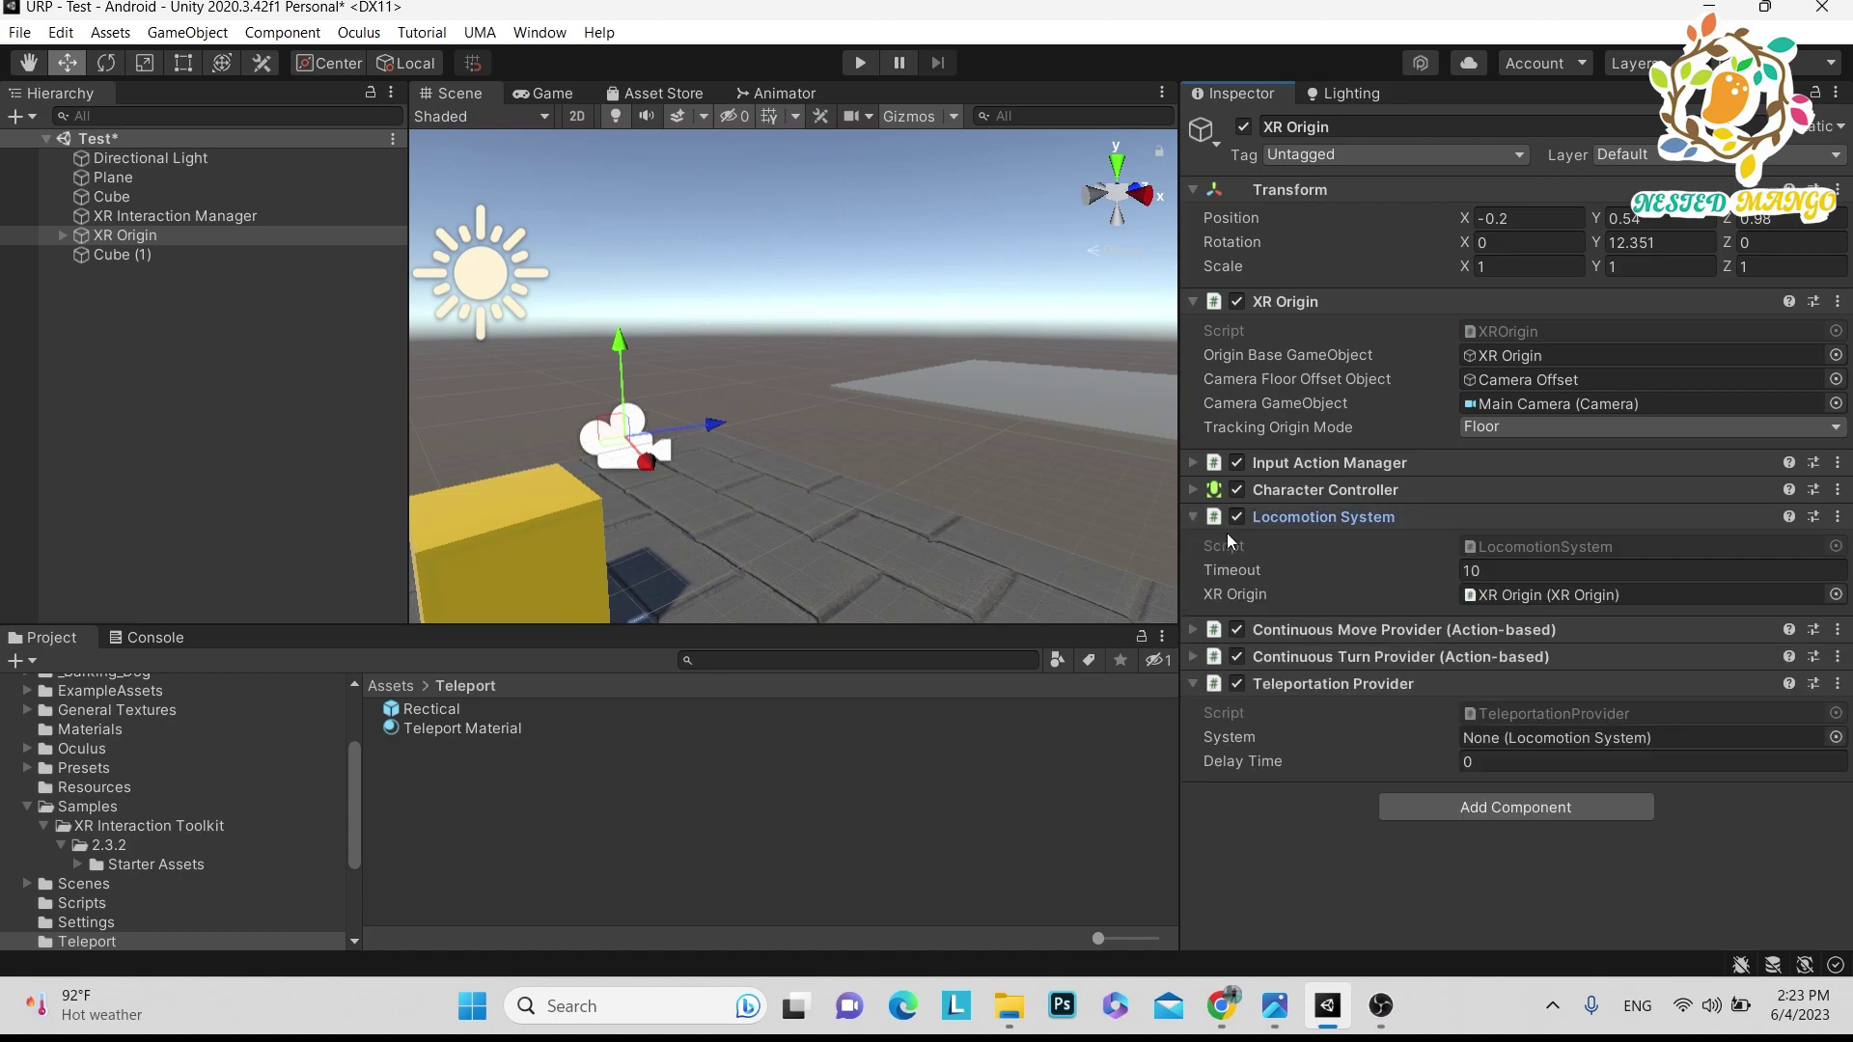
pyautogui.moveTo(1311, 519); pyautogui.dragTo(1503, 748)
pyautogui.hotkey('ctrl', 's')
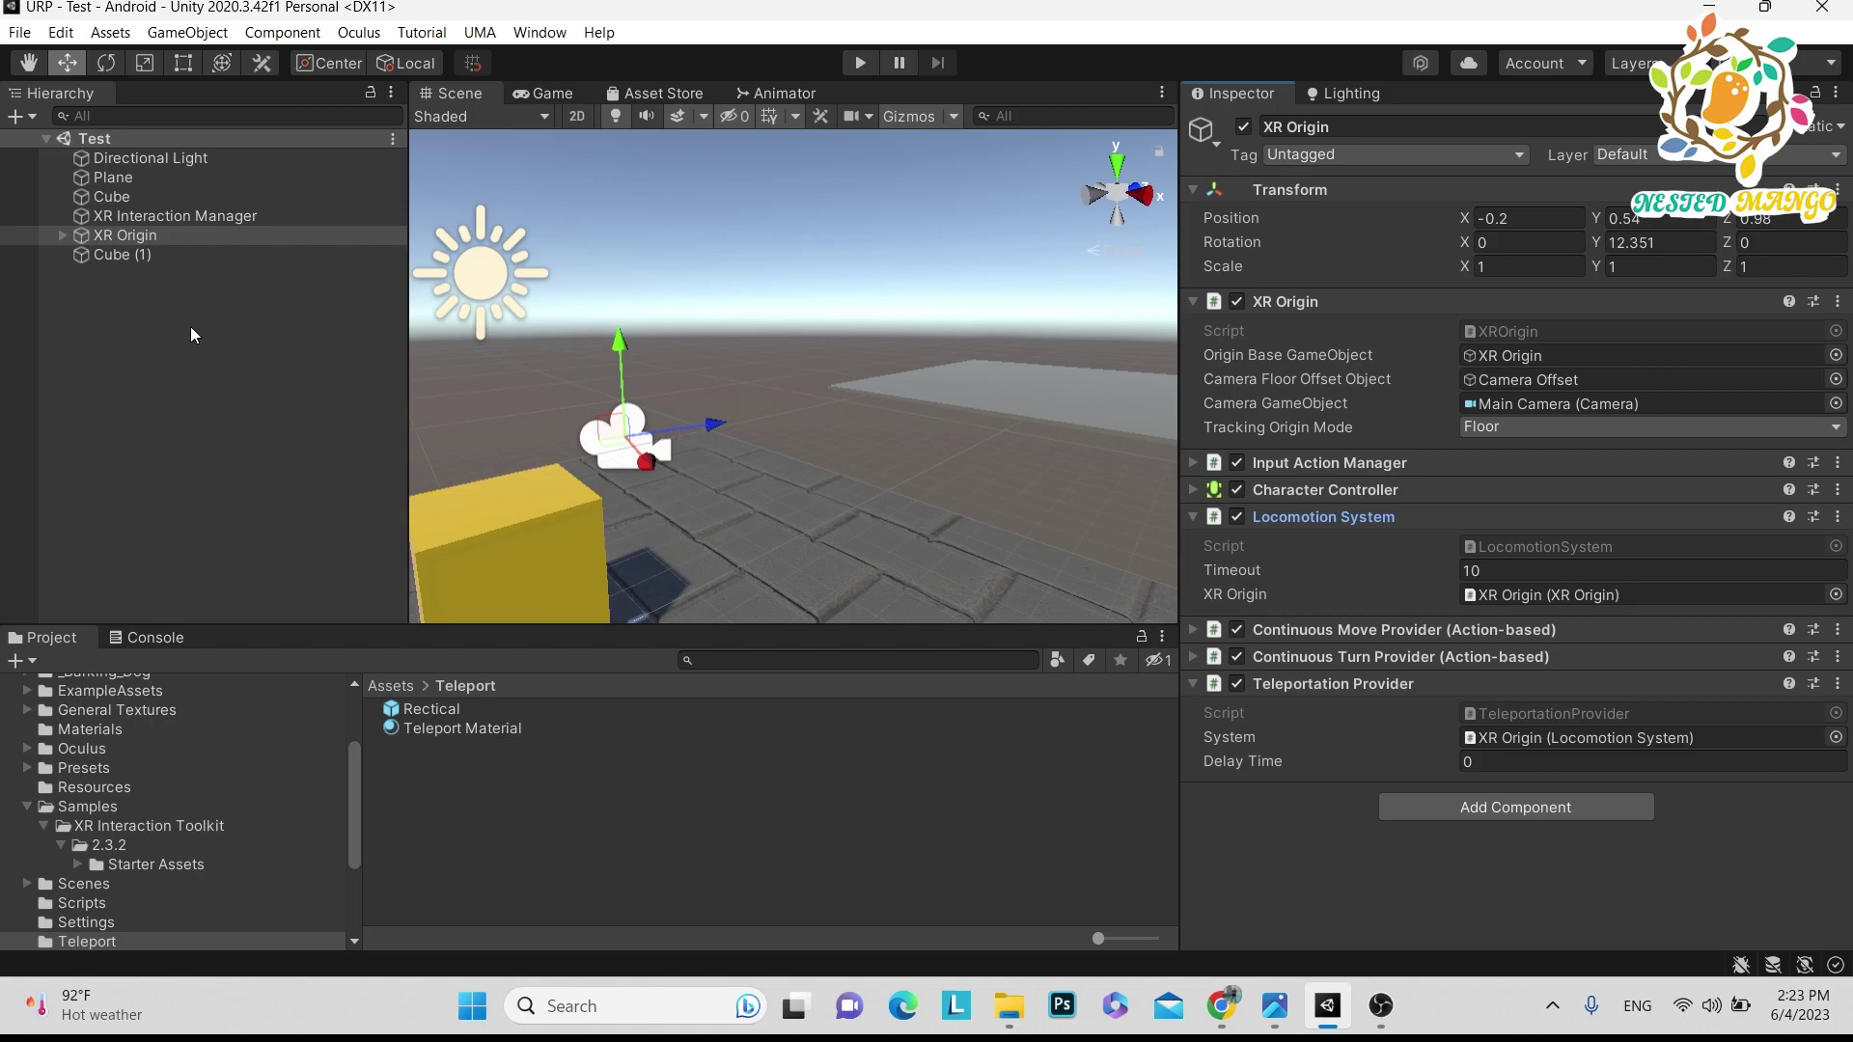
# Assign XR Origin as the Plane's Teleportation Area provider
pyautogui.click(112, 240)
pyautogui.click(117, 180)
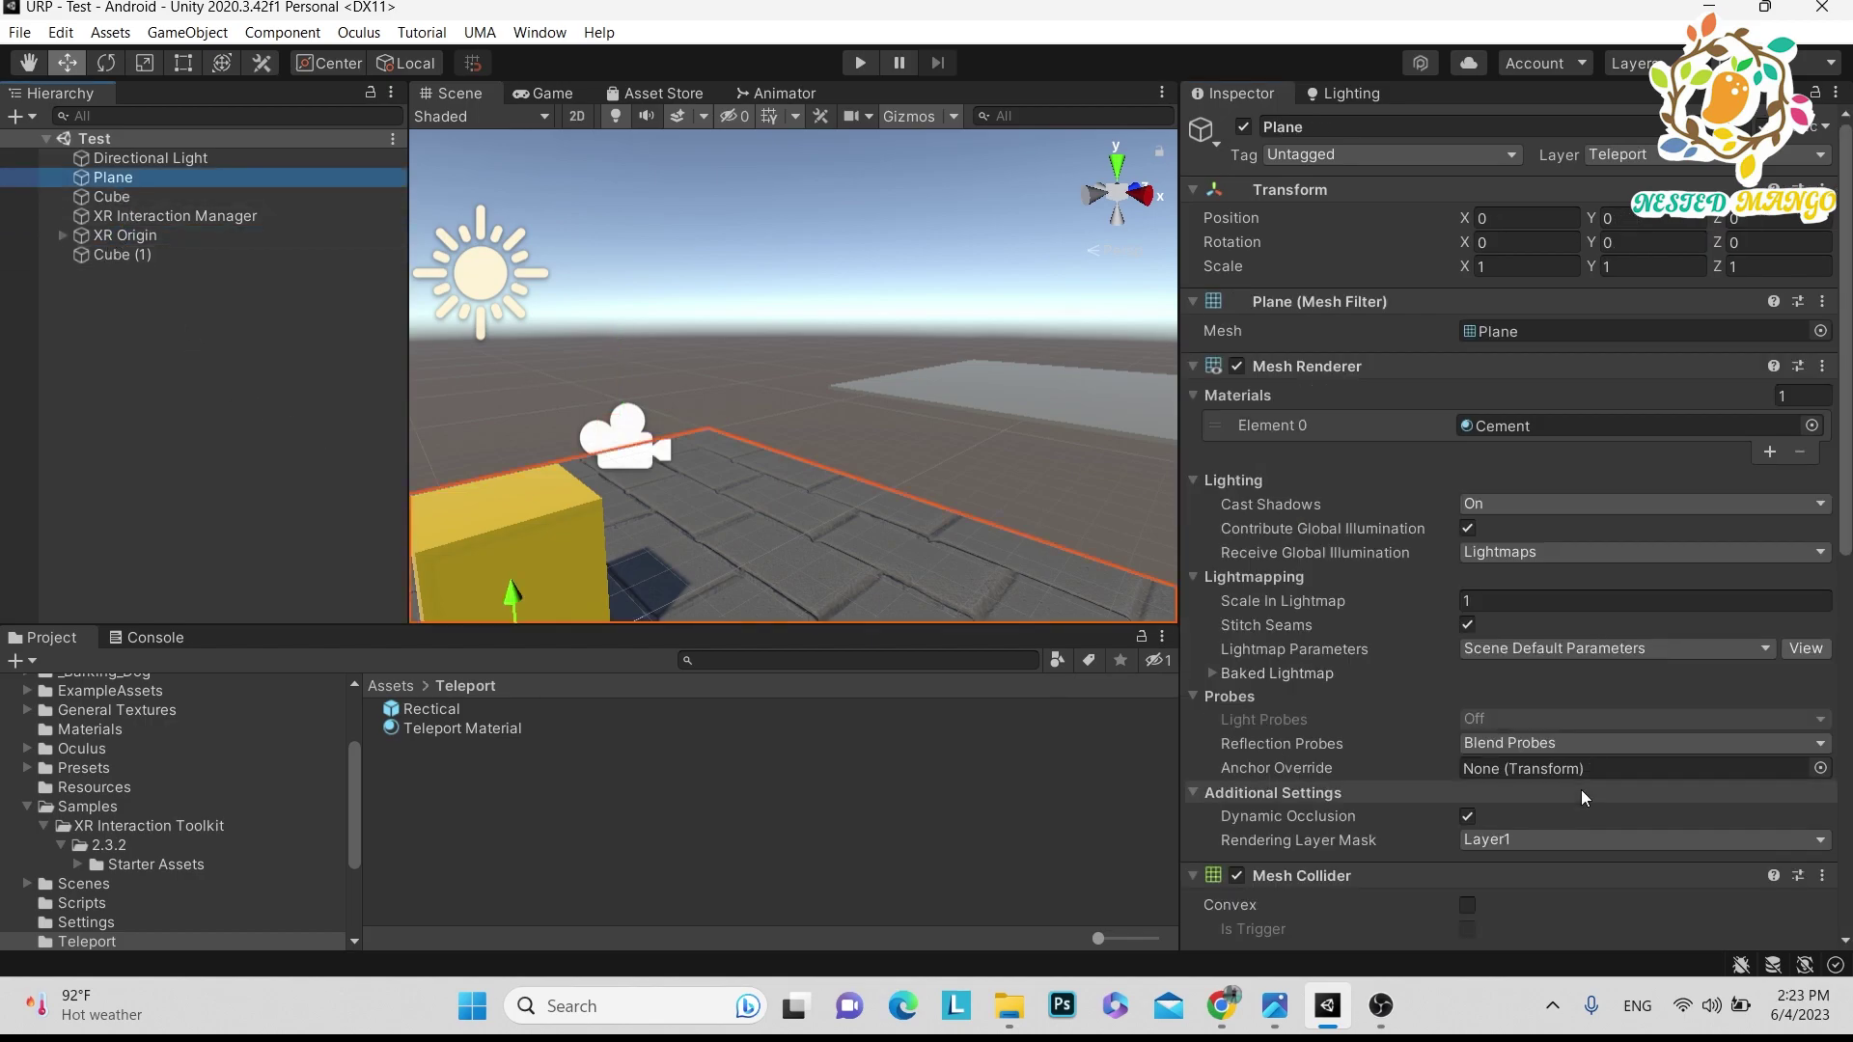
pyautogui.scroll(-10, 1544, 772)
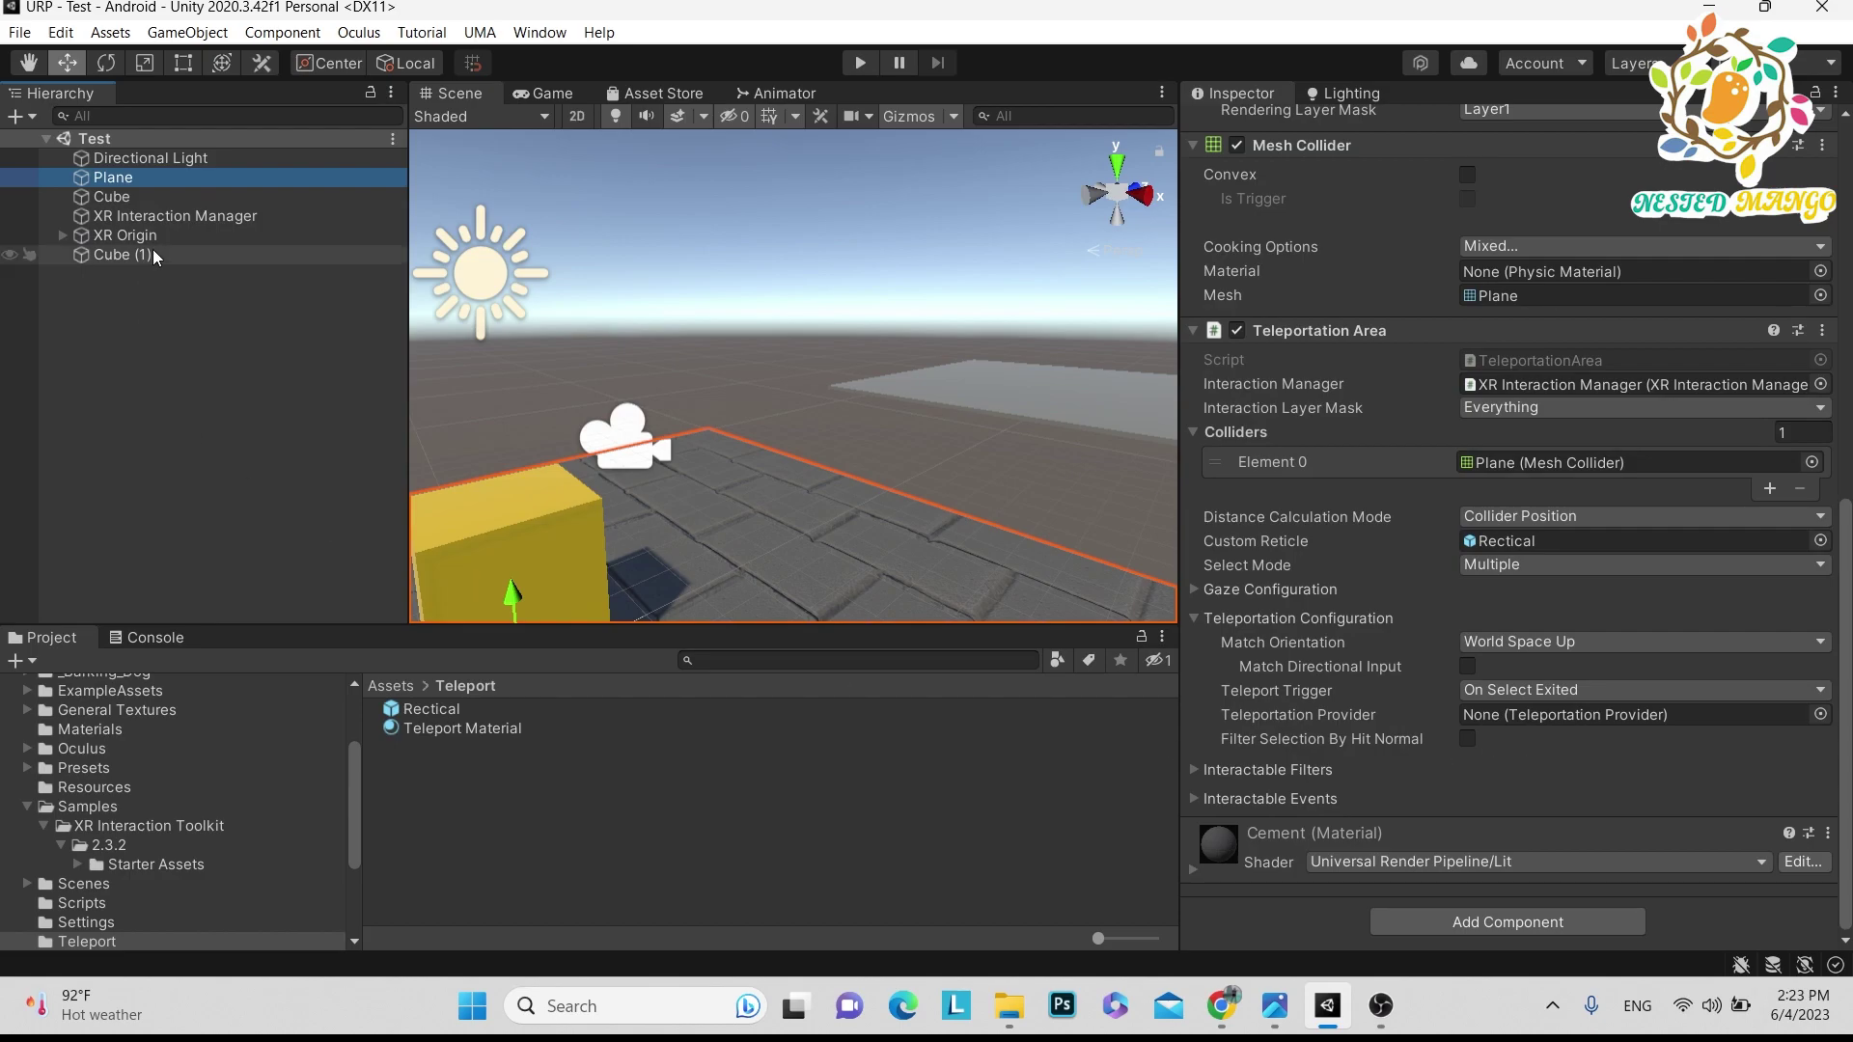
pyautogui.moveTo(124, 238); pyautogui.dragTo(1544, 715)
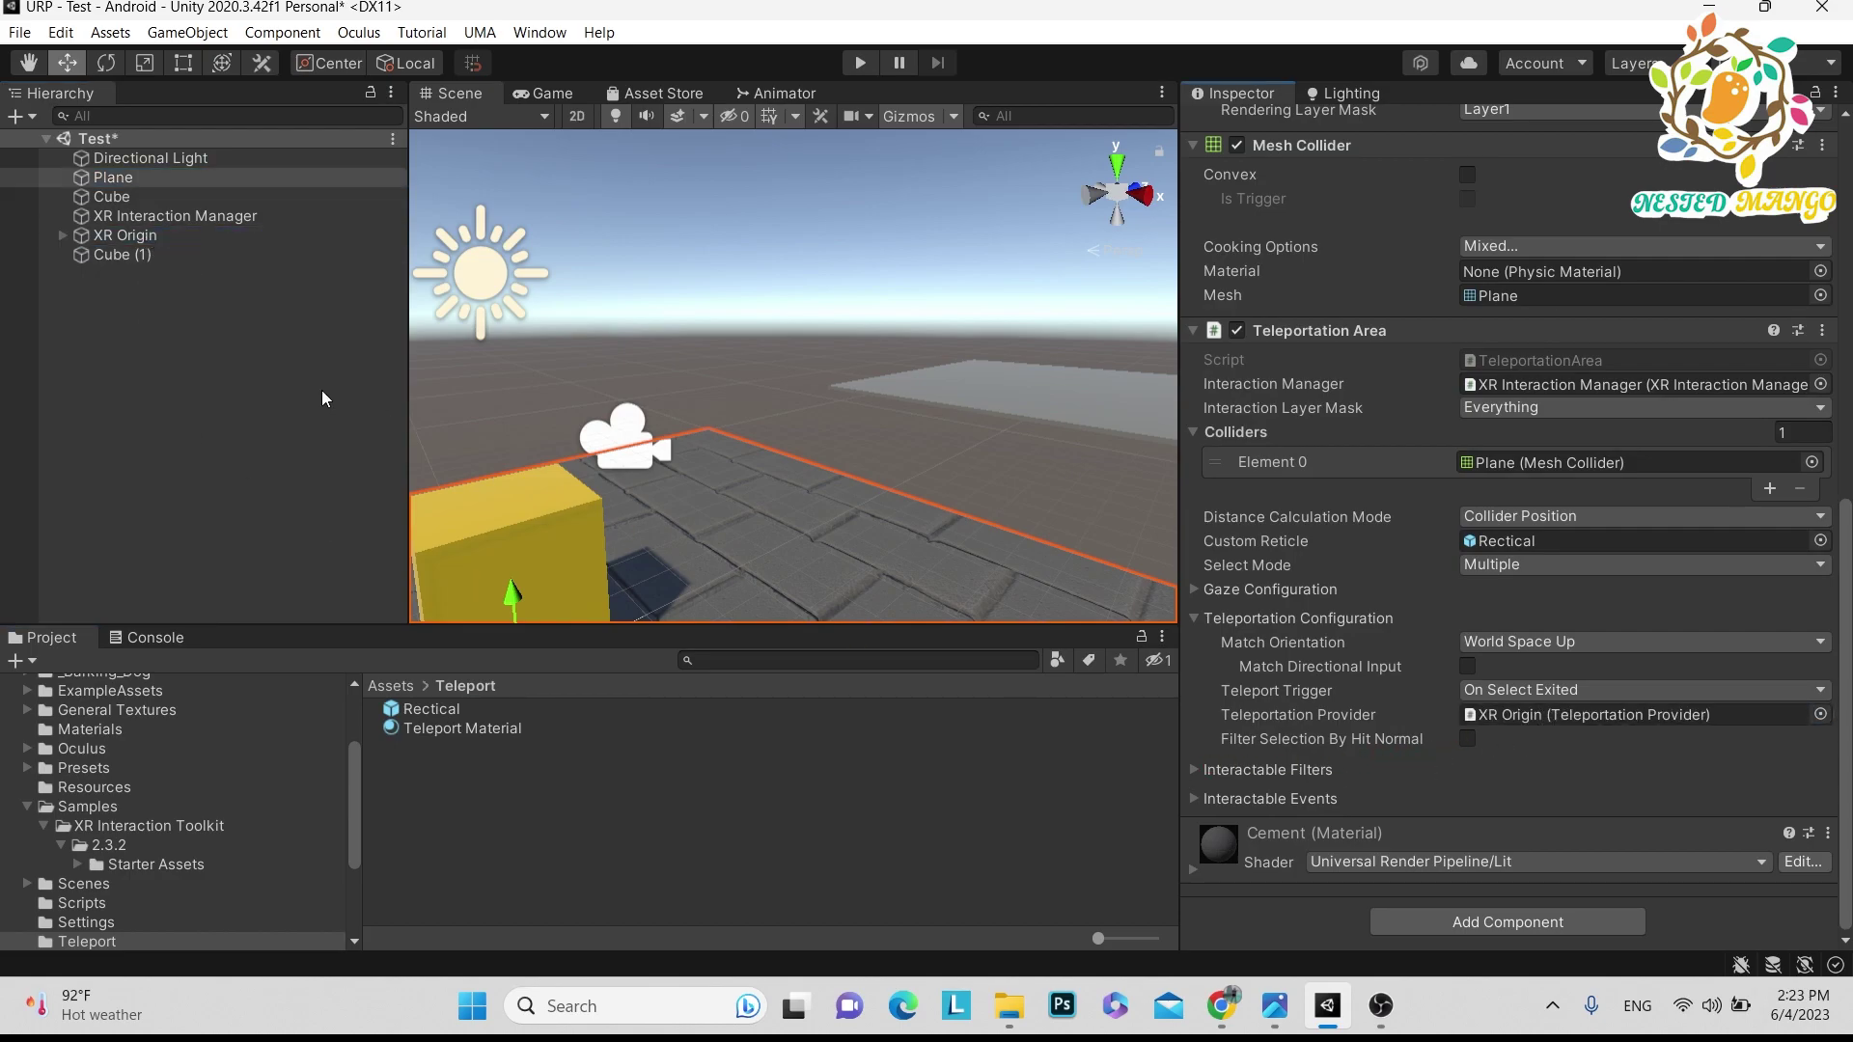
# Assign XR Origin as Cube (1)'s teleportation provider and save the Test scene
pyautogui.click(123, 257)
pyautogui.moveTo(123, 238); pyautogui.dragTo(1508, 722)
pyautogui.hotkey('ctrl', 's')
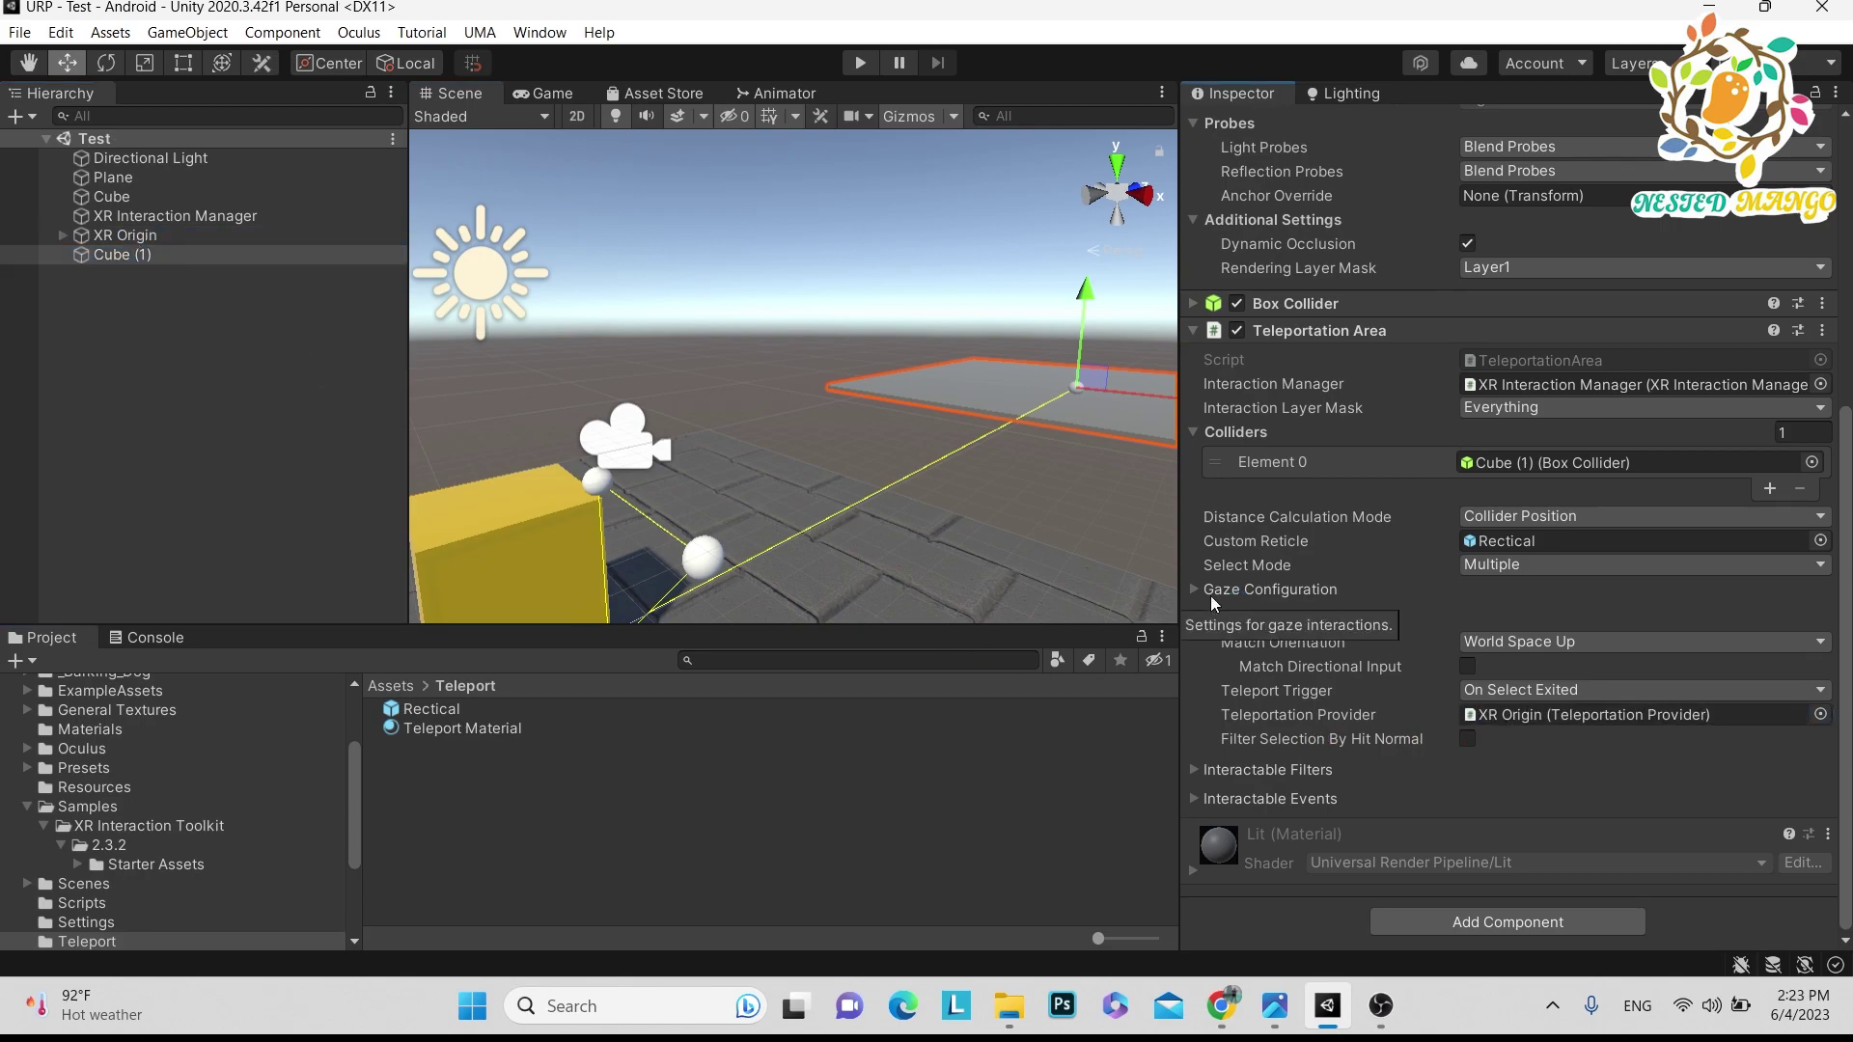
pyautogui.scroll(-1, 803, 437)
pyautogui.scroll(-6, 802, 415)
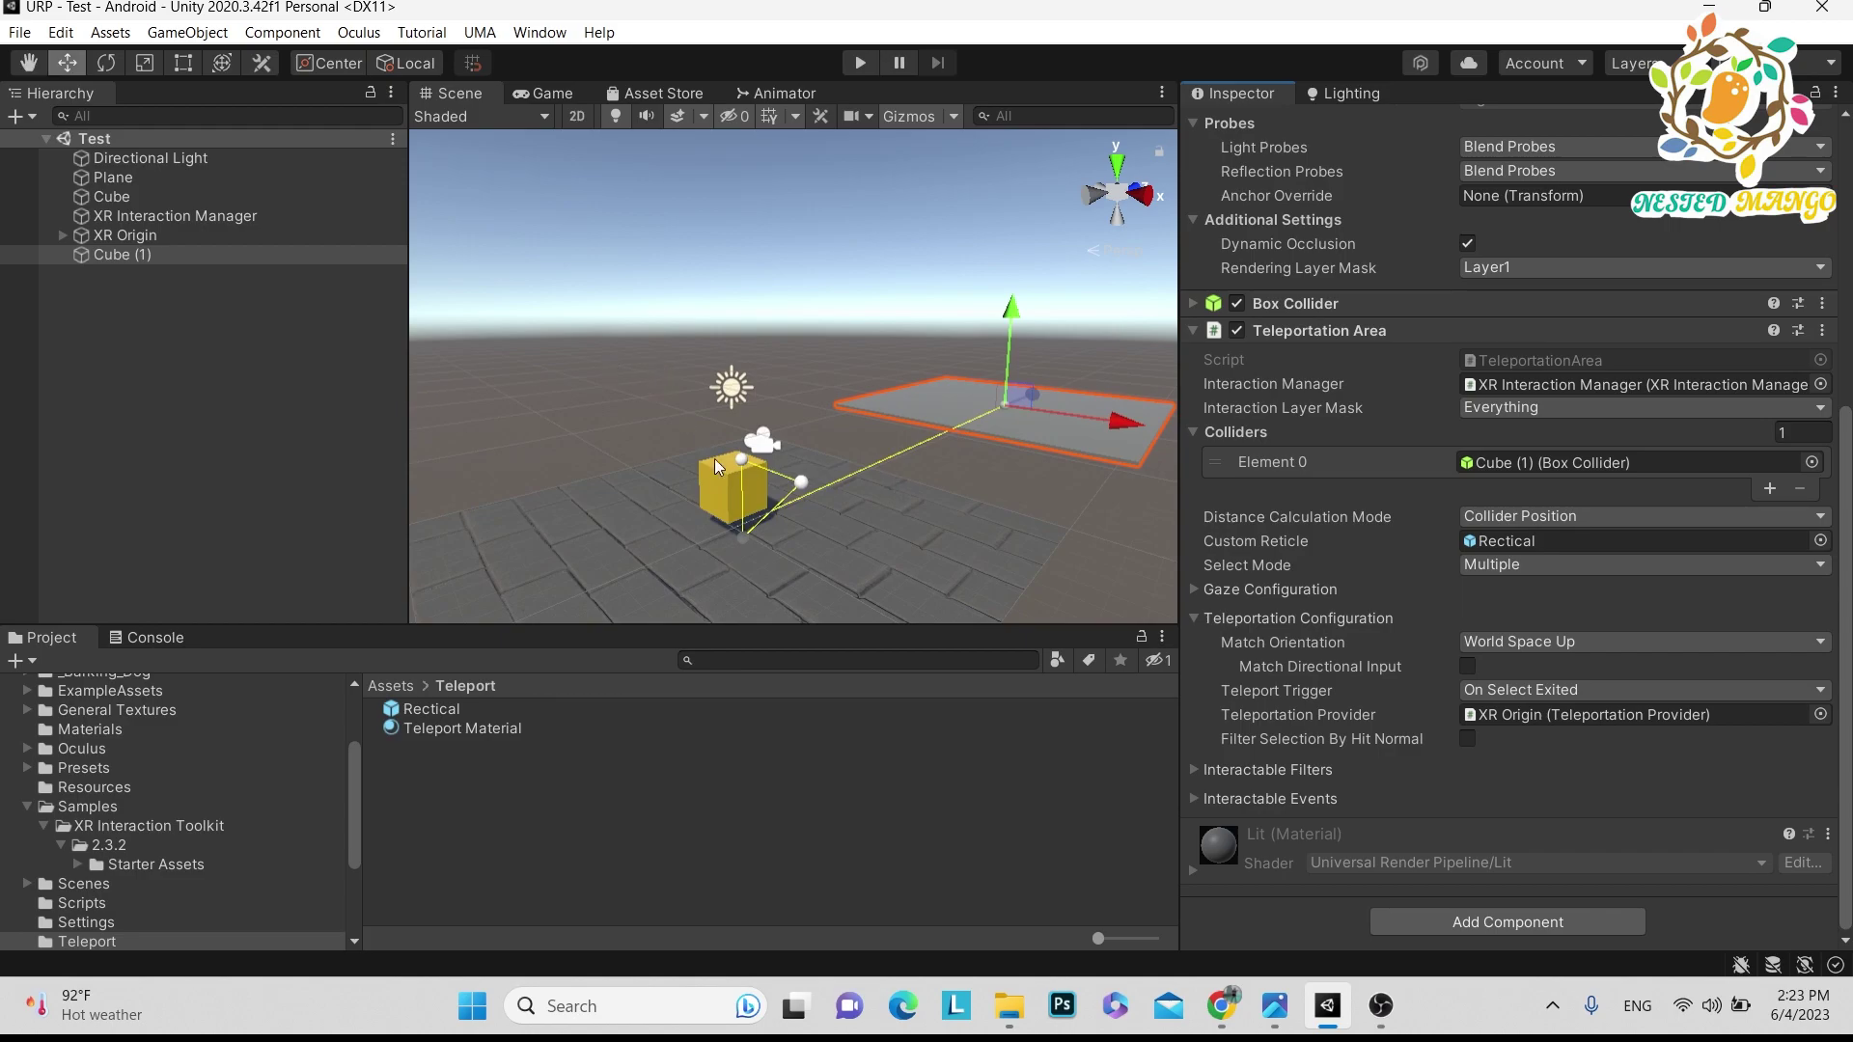
pyautogui.scroll(2, 917, 444)
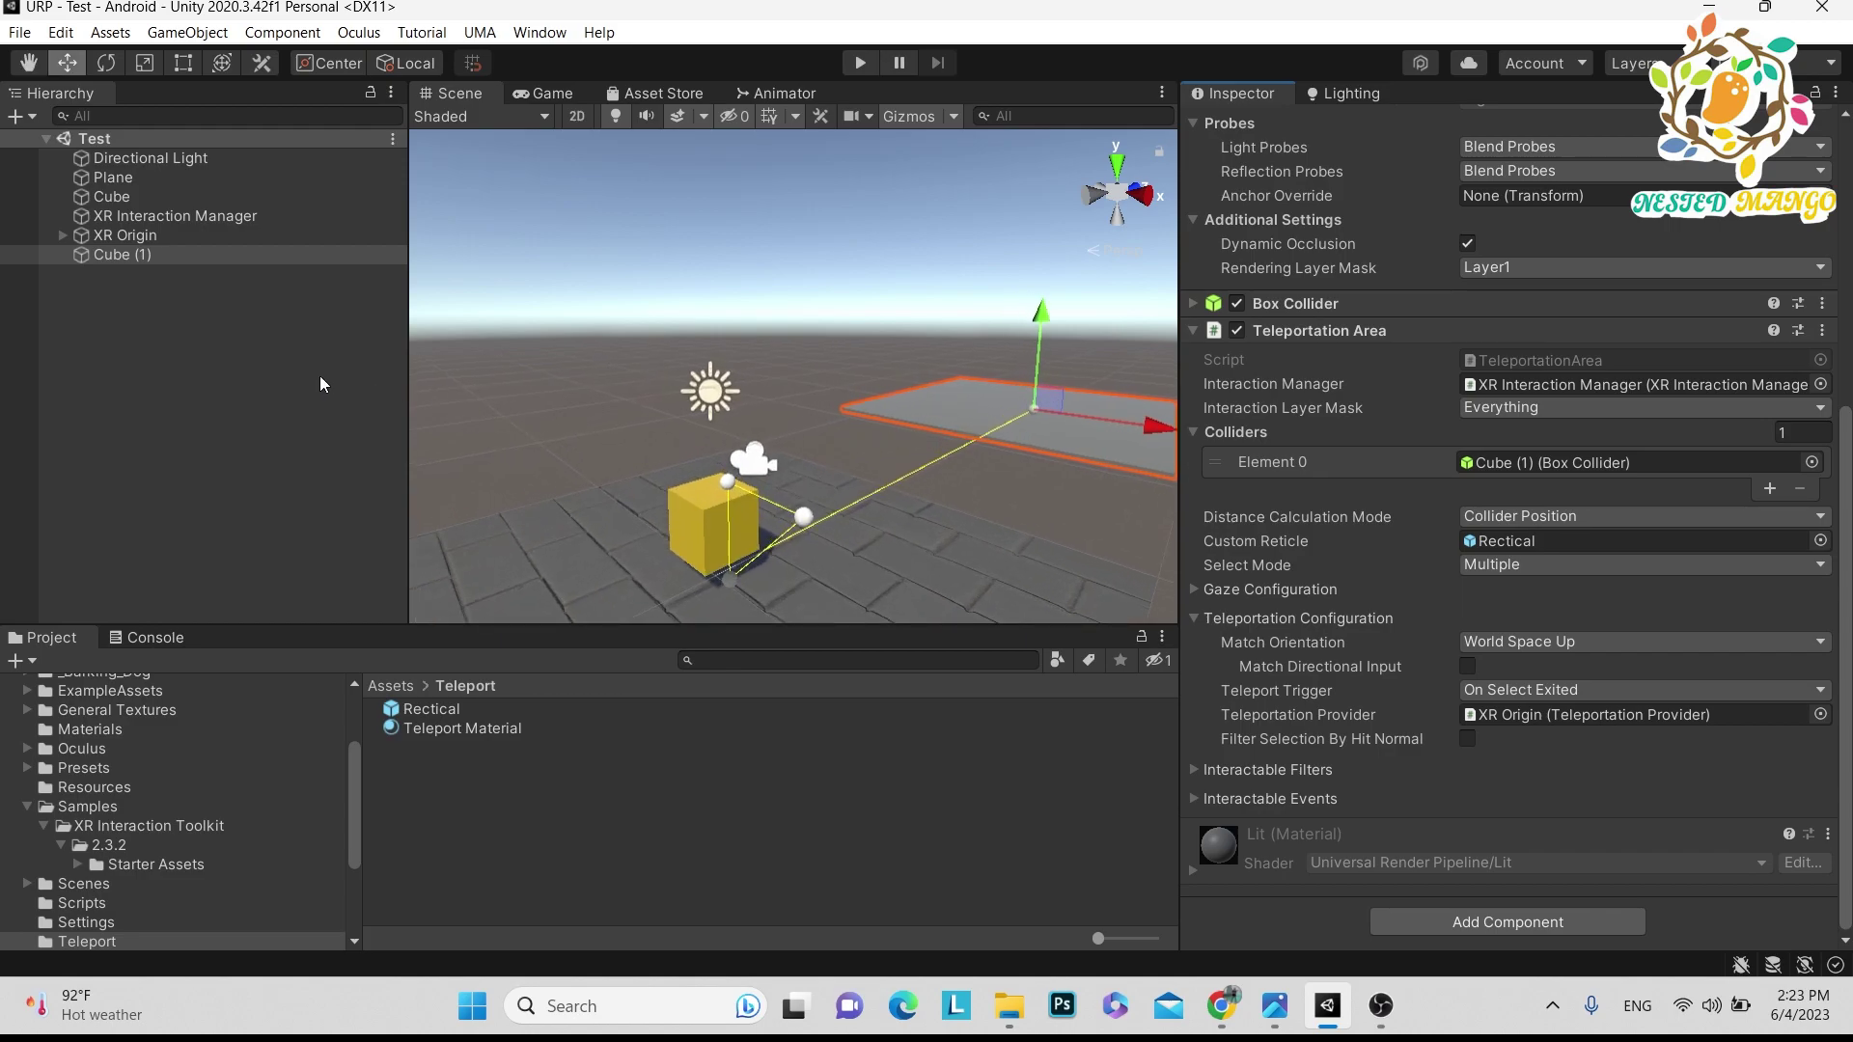
# Show the LeftHand Controller's XR Ray Interactor settings, then open oculus-vr-controllers.png in Photos
pyautogui.click(150, 241)
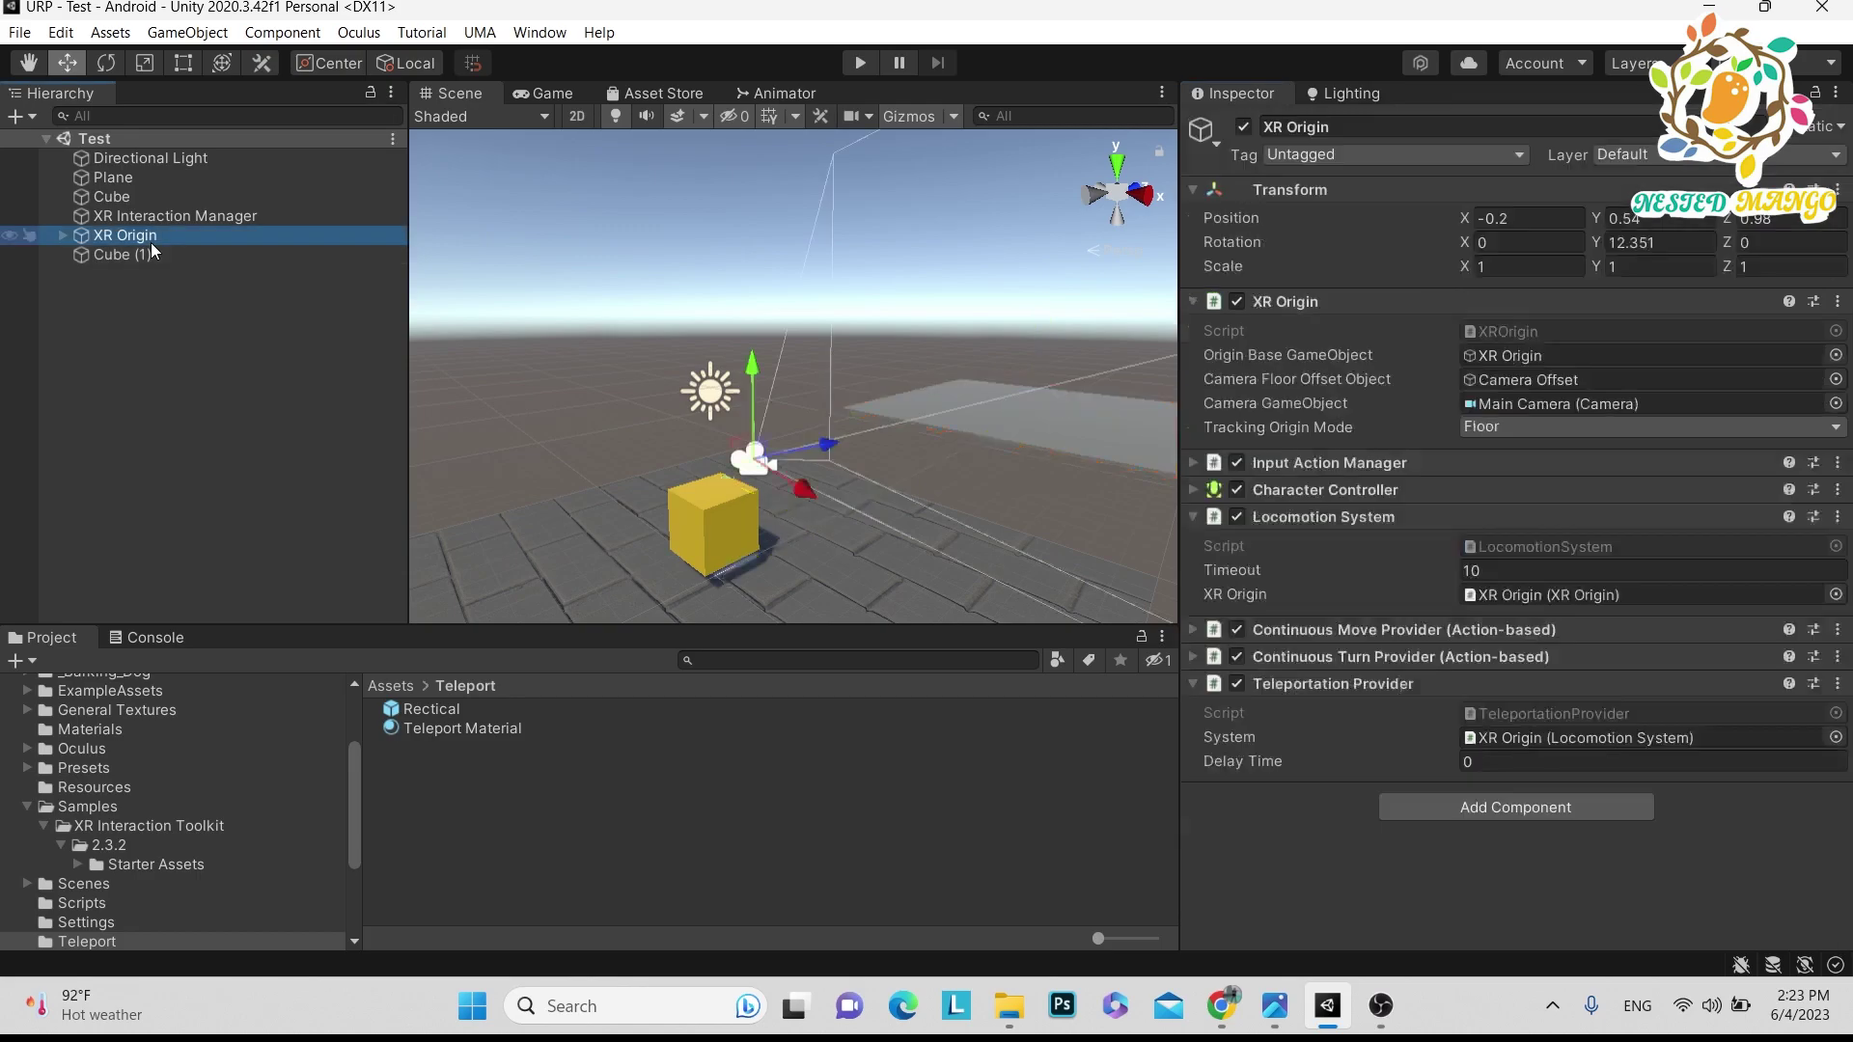
pyautogui.click(61, 236)
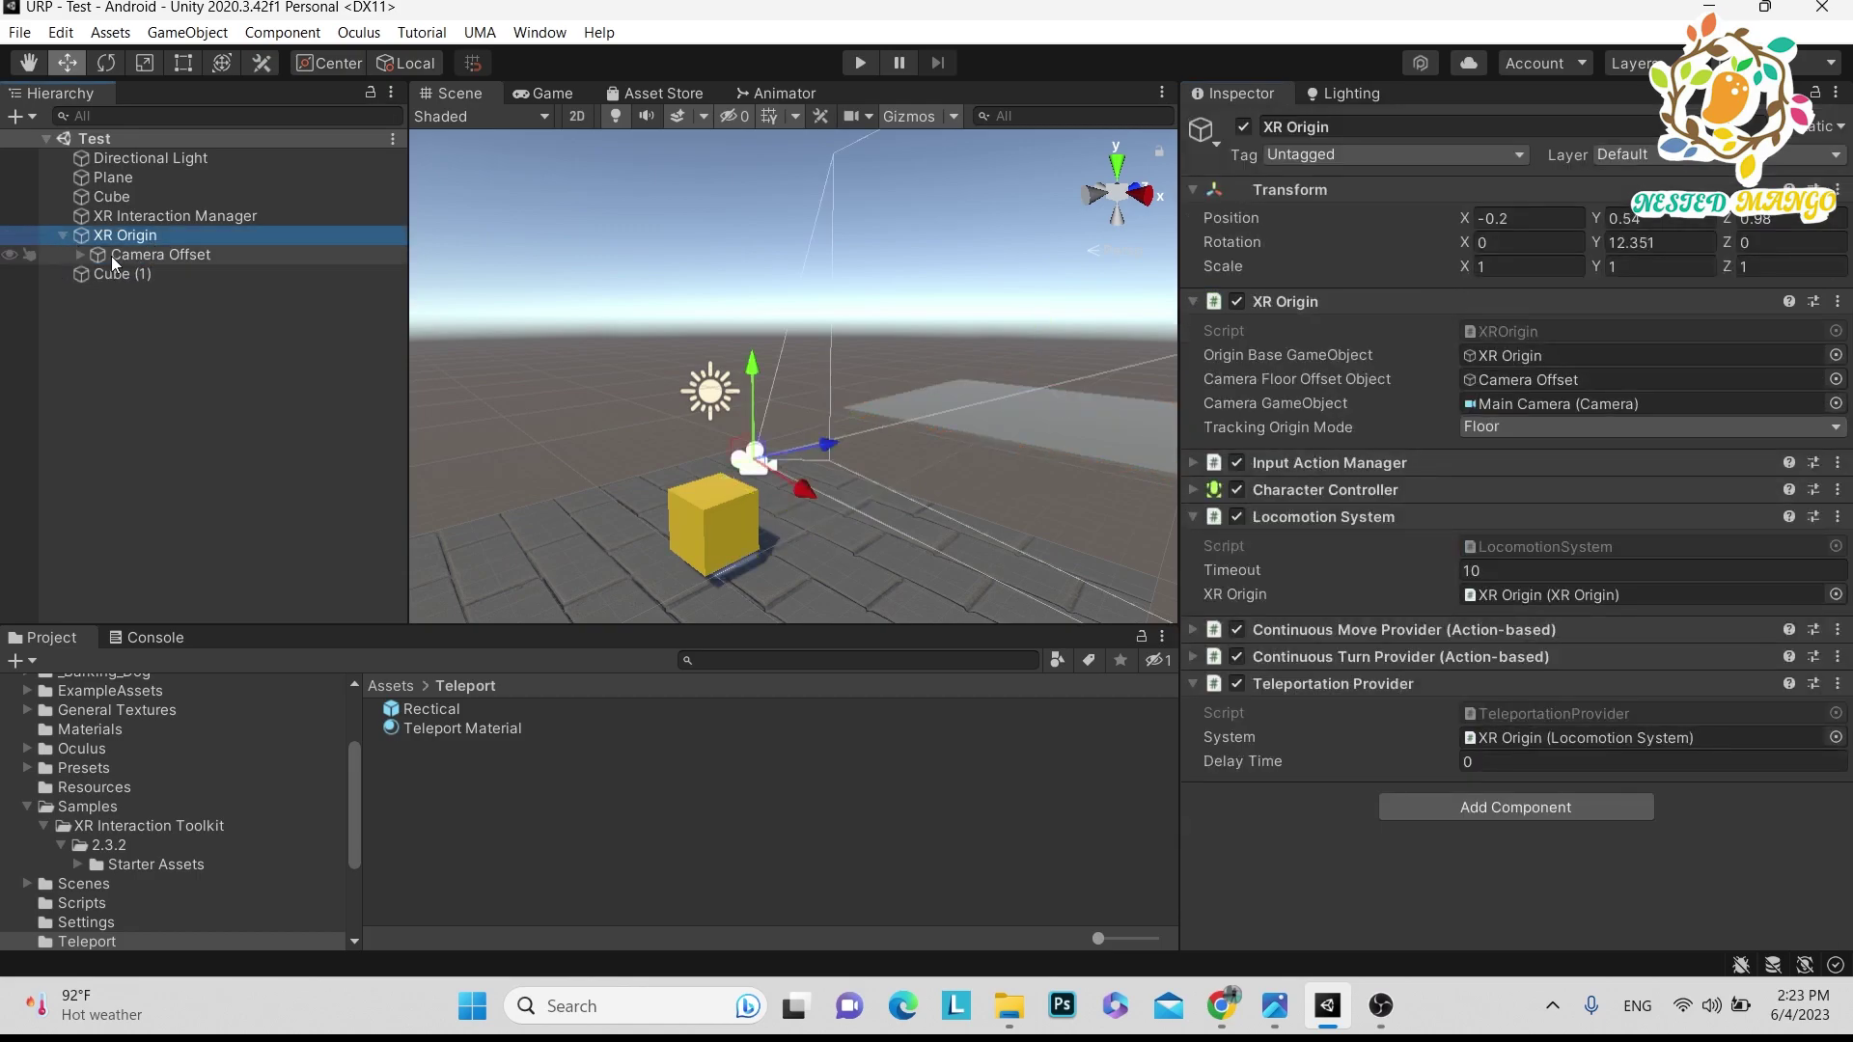
pyautogui.click(82, 256)
pyautogui.click(168, 292)
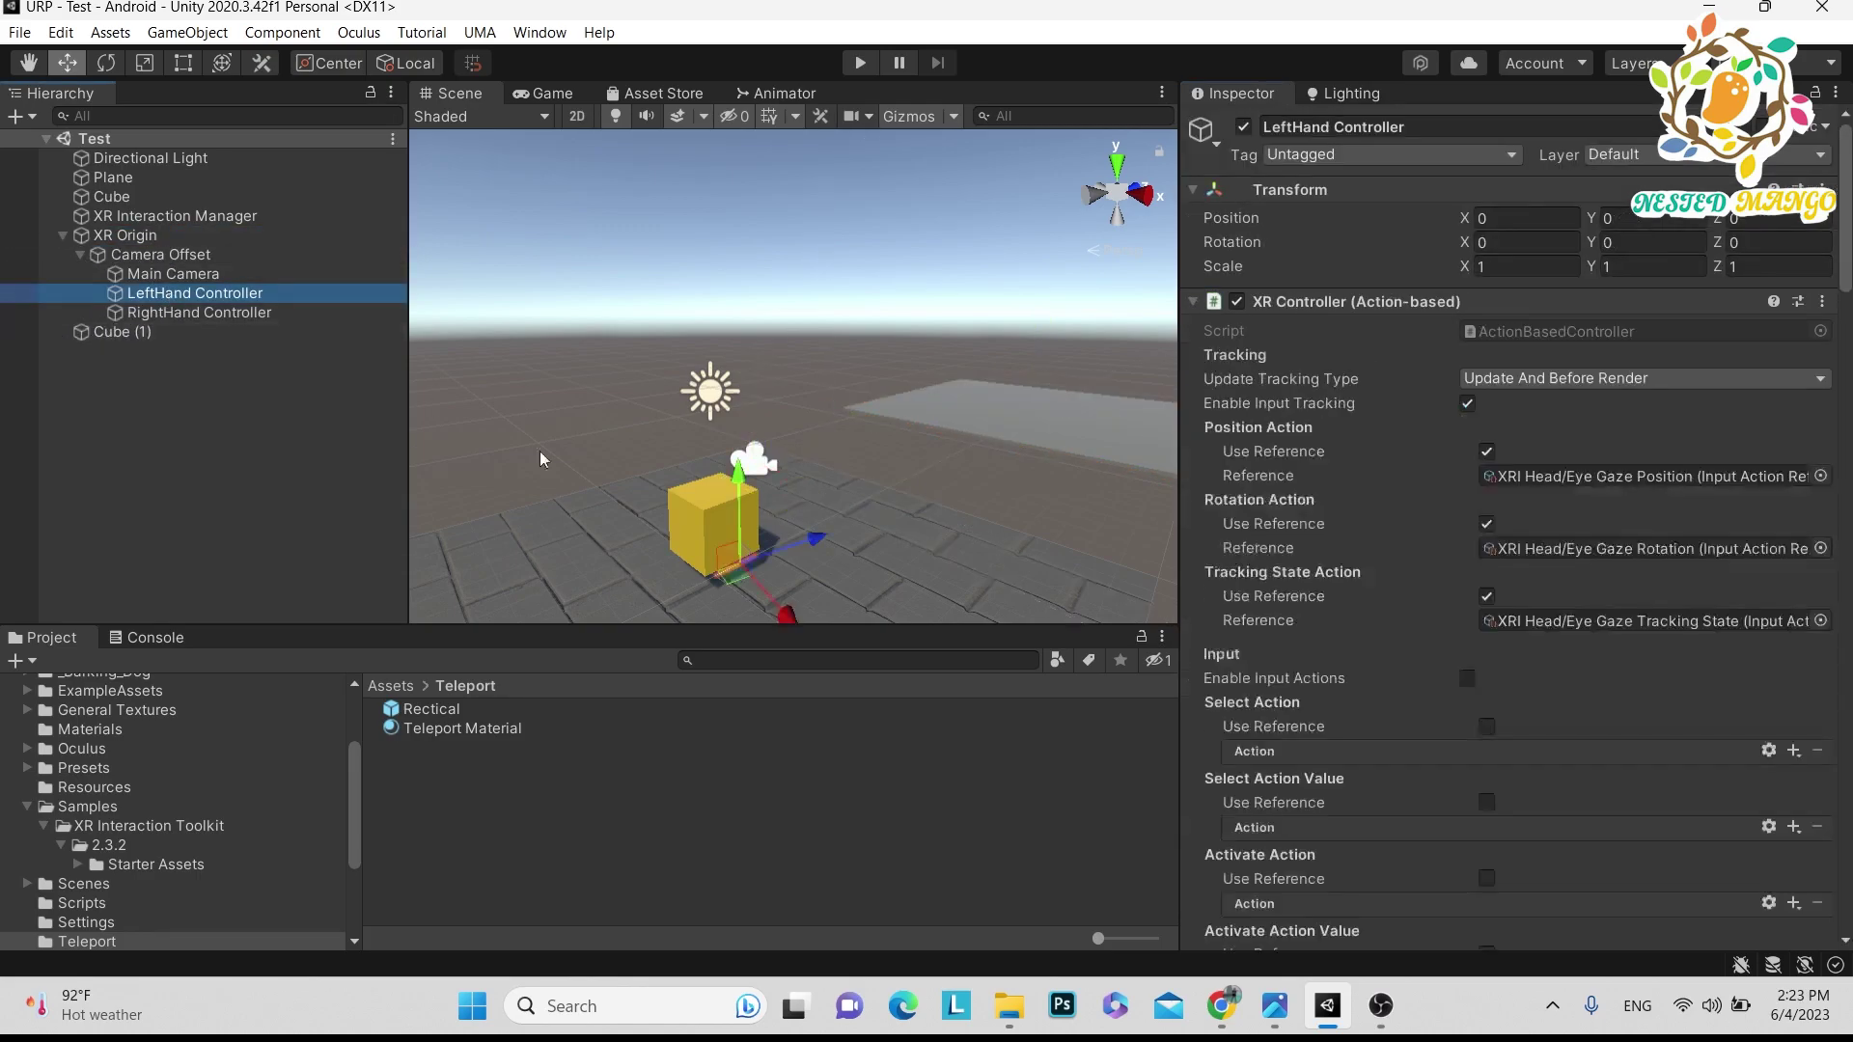
pyautogui.scroll(-15, 1404, 566)
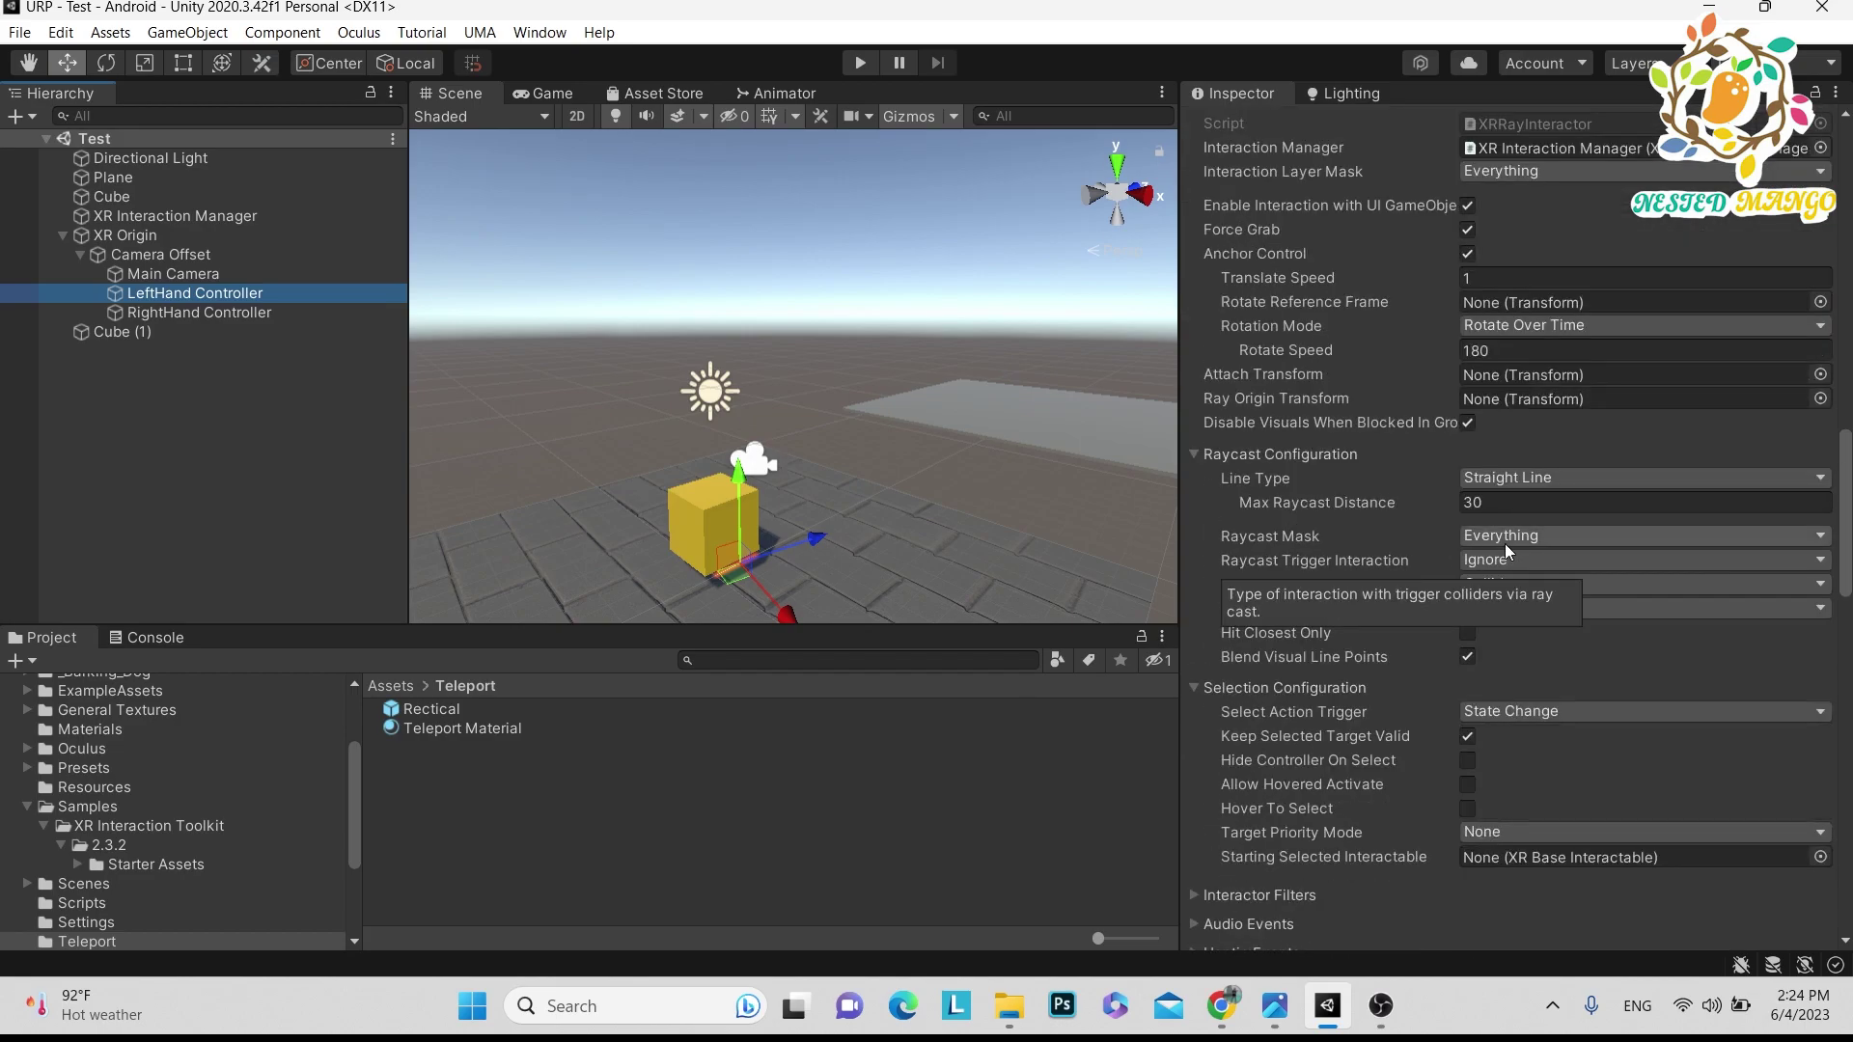
pyautogui.scroll(-10, 1356, 666)
pyautogui.scroll(10, 1369, 624)
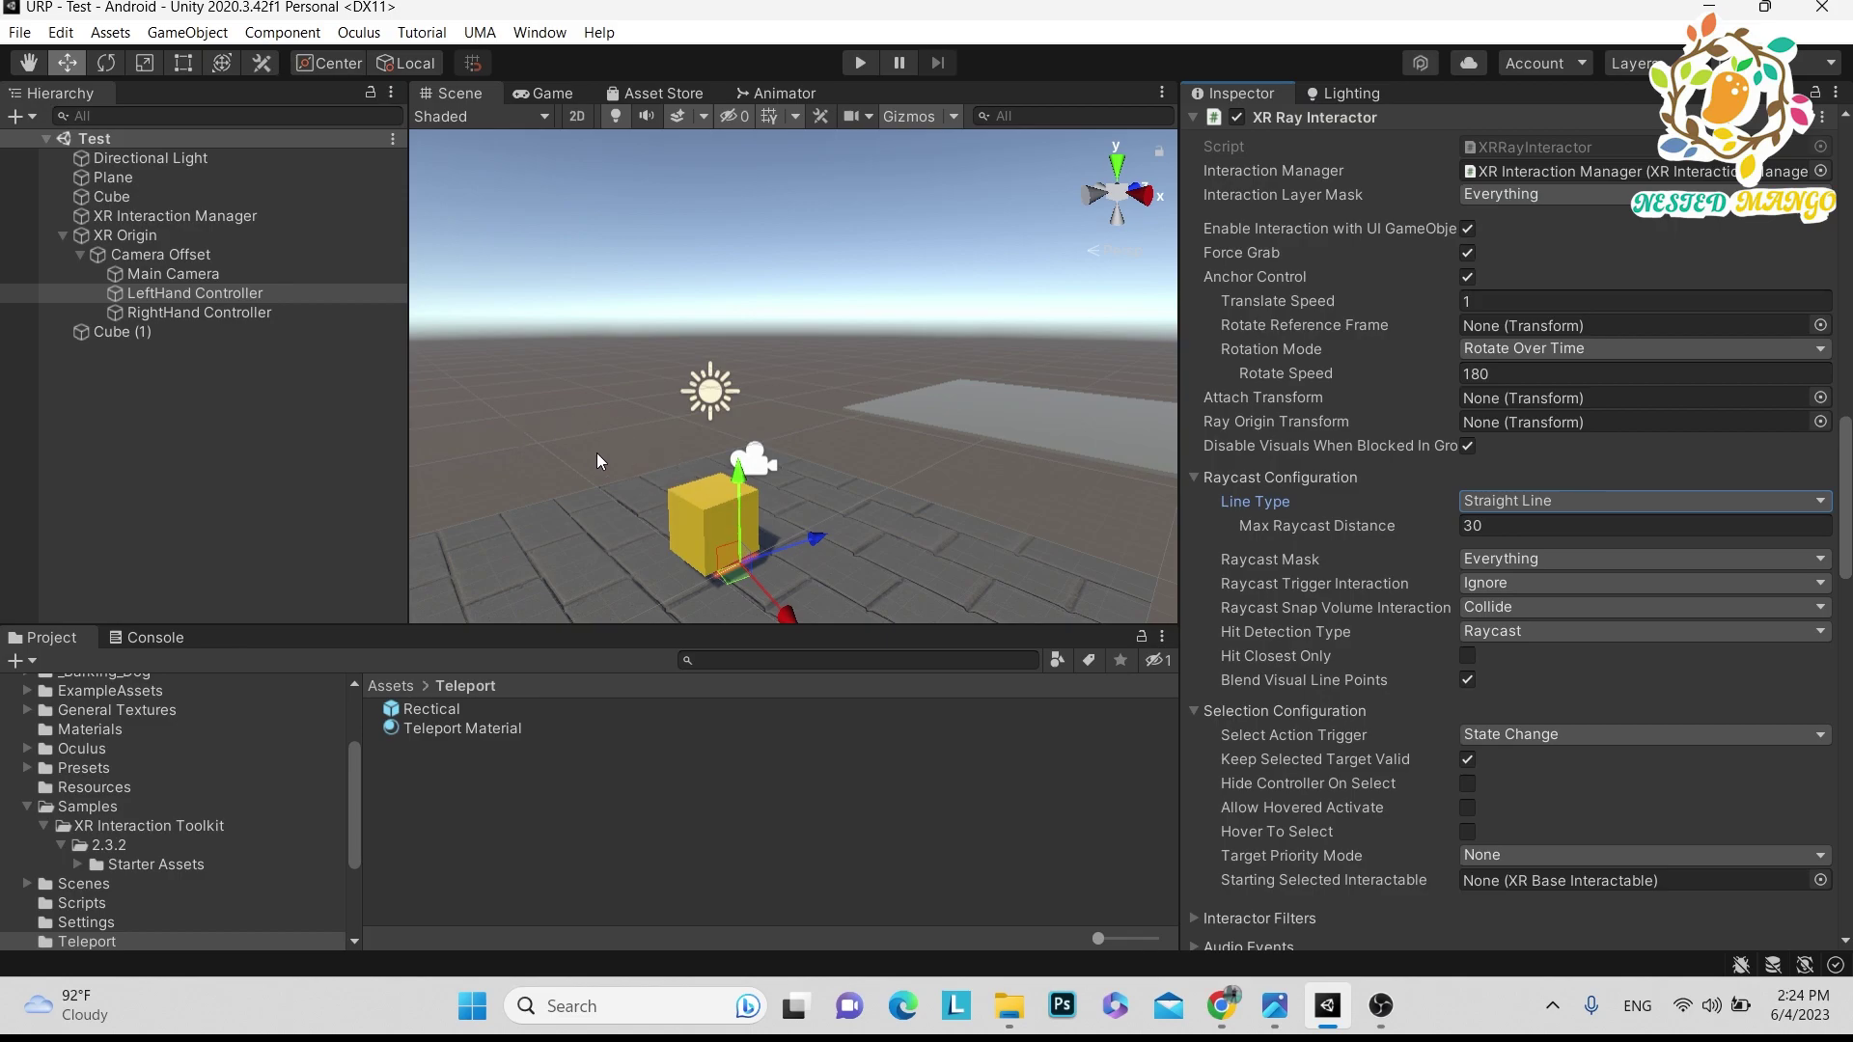
pyautogui.click(1274, 1006)
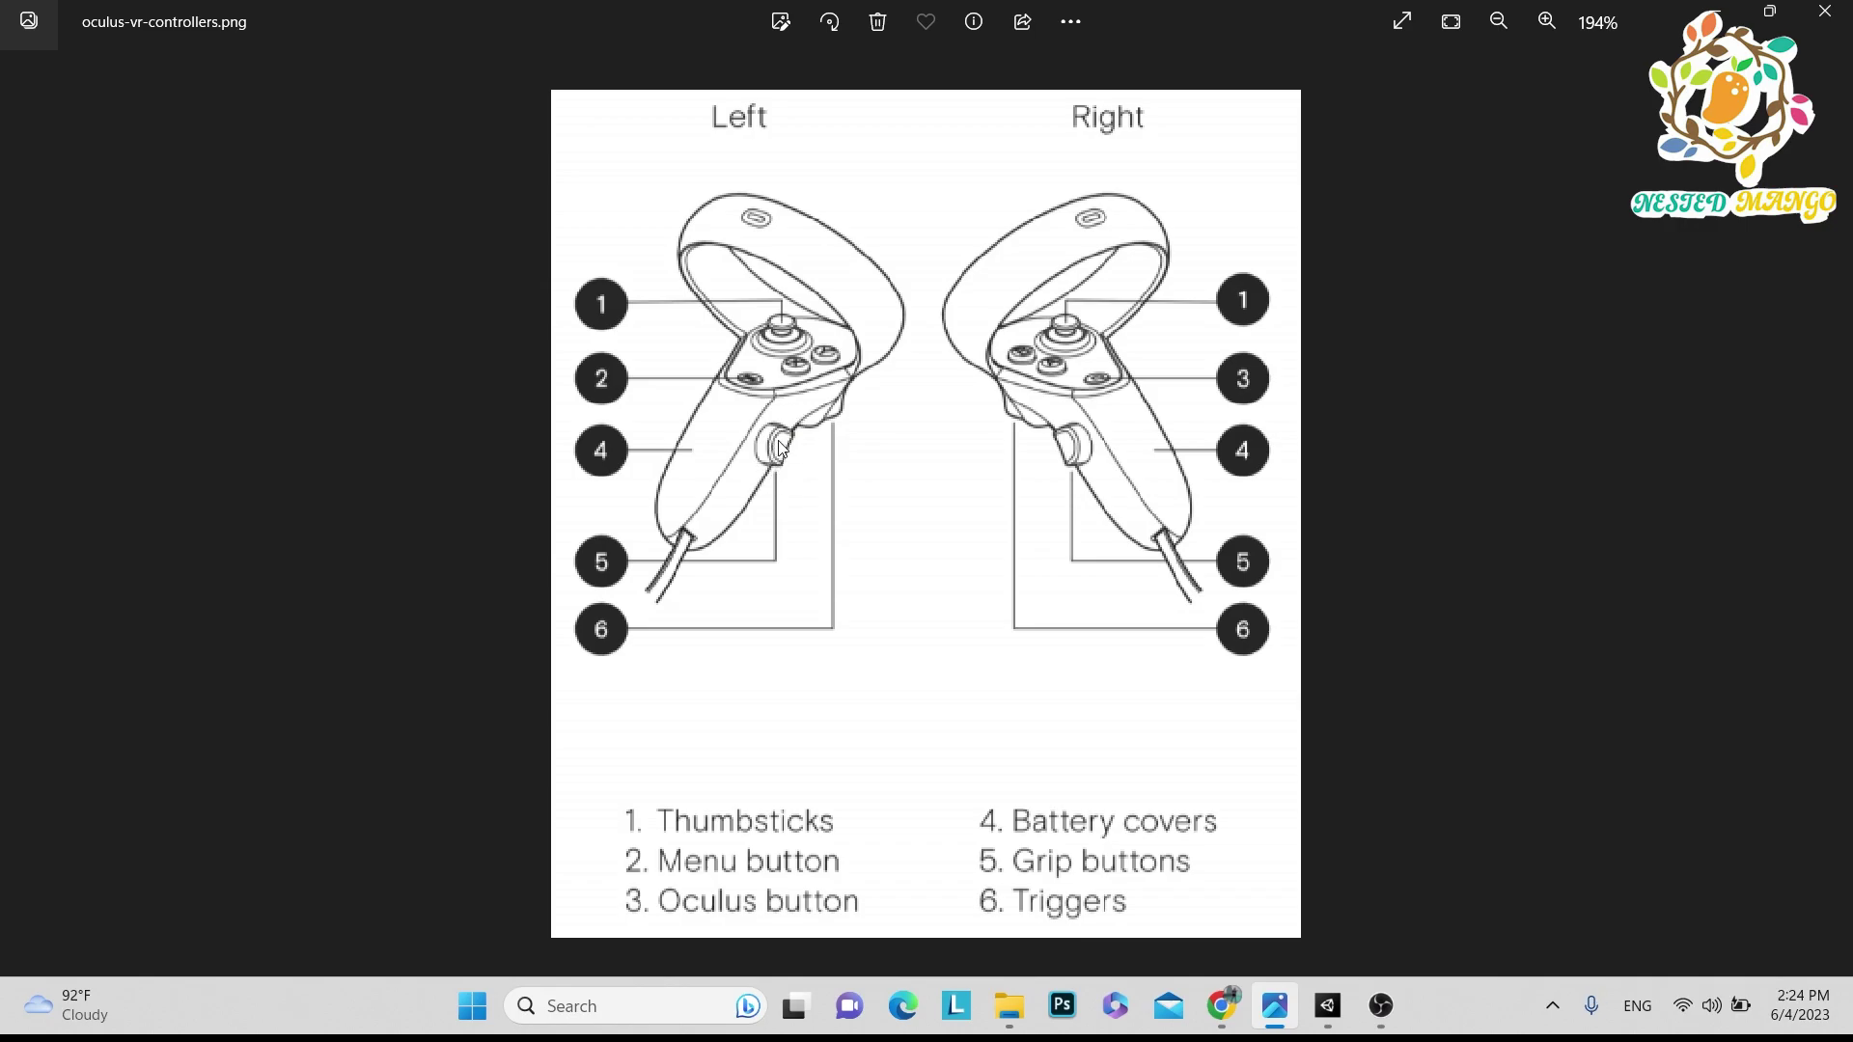
# Leave the Oculus controller diagram and return to the Unity editor
pyautogui.hotkey('alt', 'Tab')
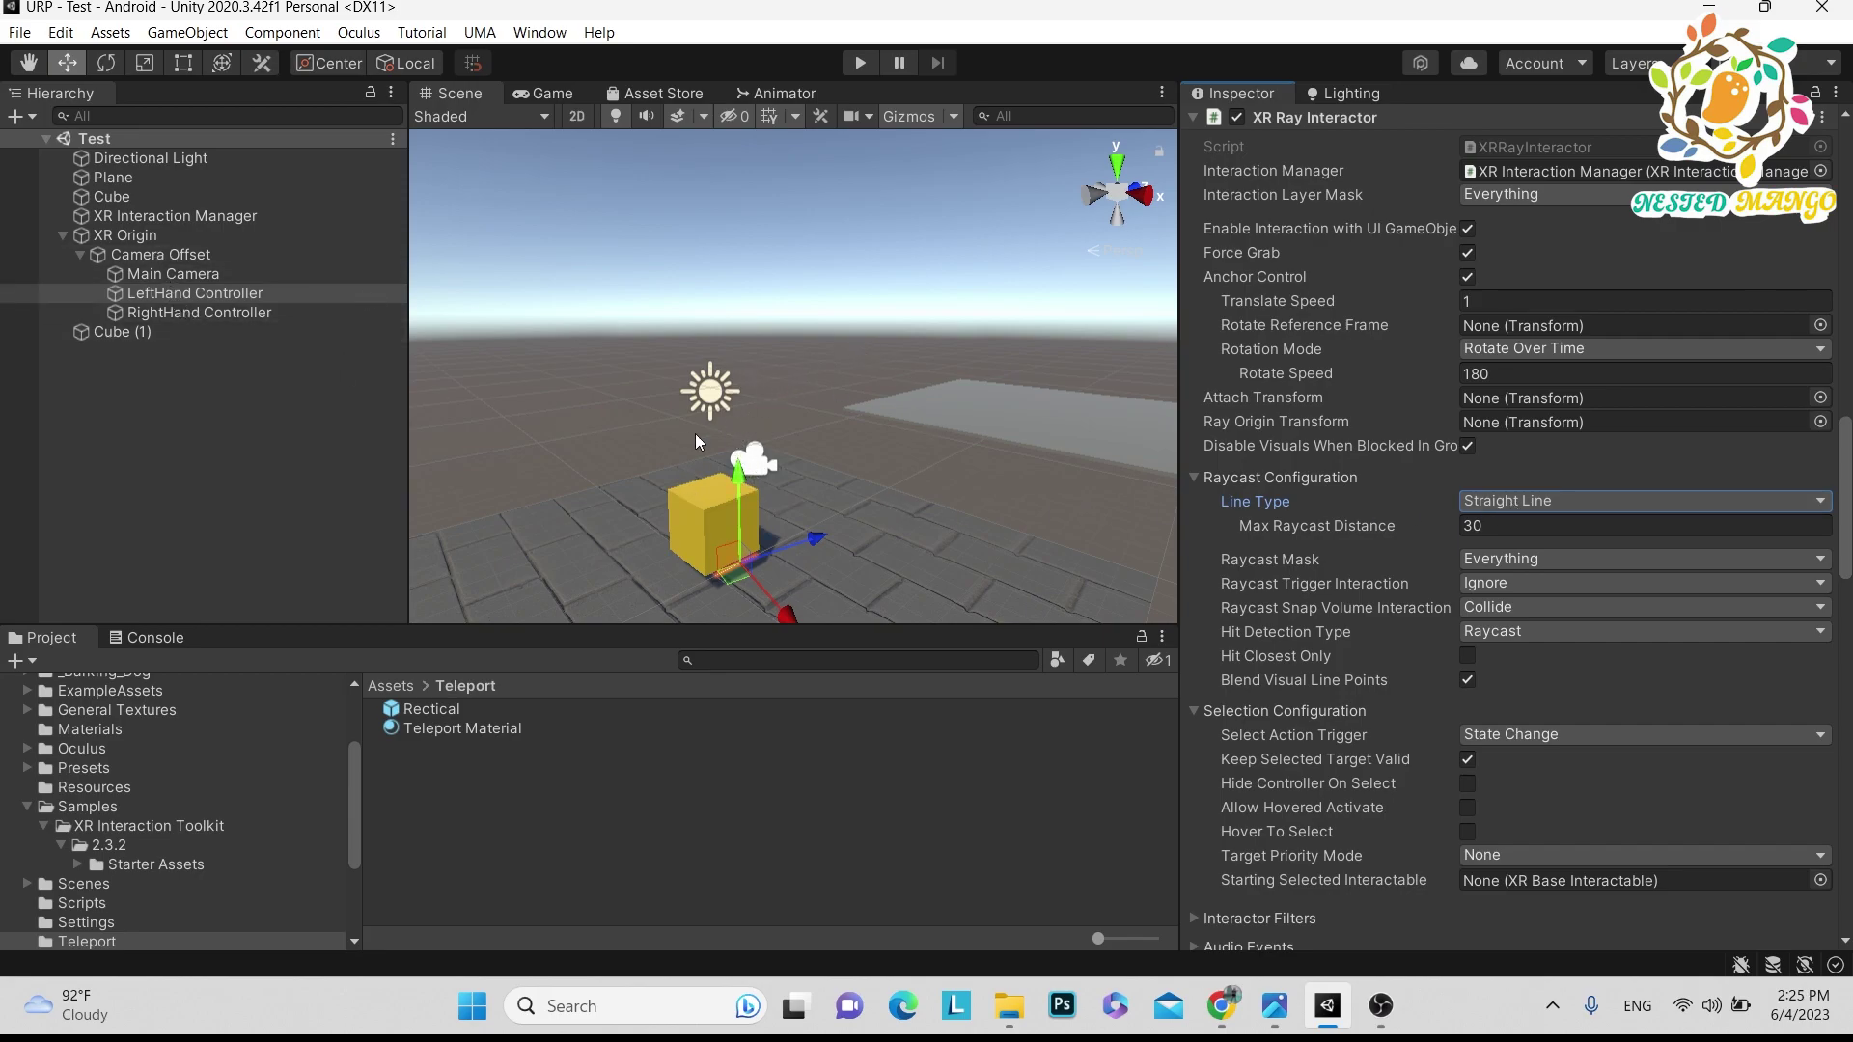
# Compare the Projectile Curve and Bezier Curve line types on the left-hand ray
pyautogui.click(1515, 507)
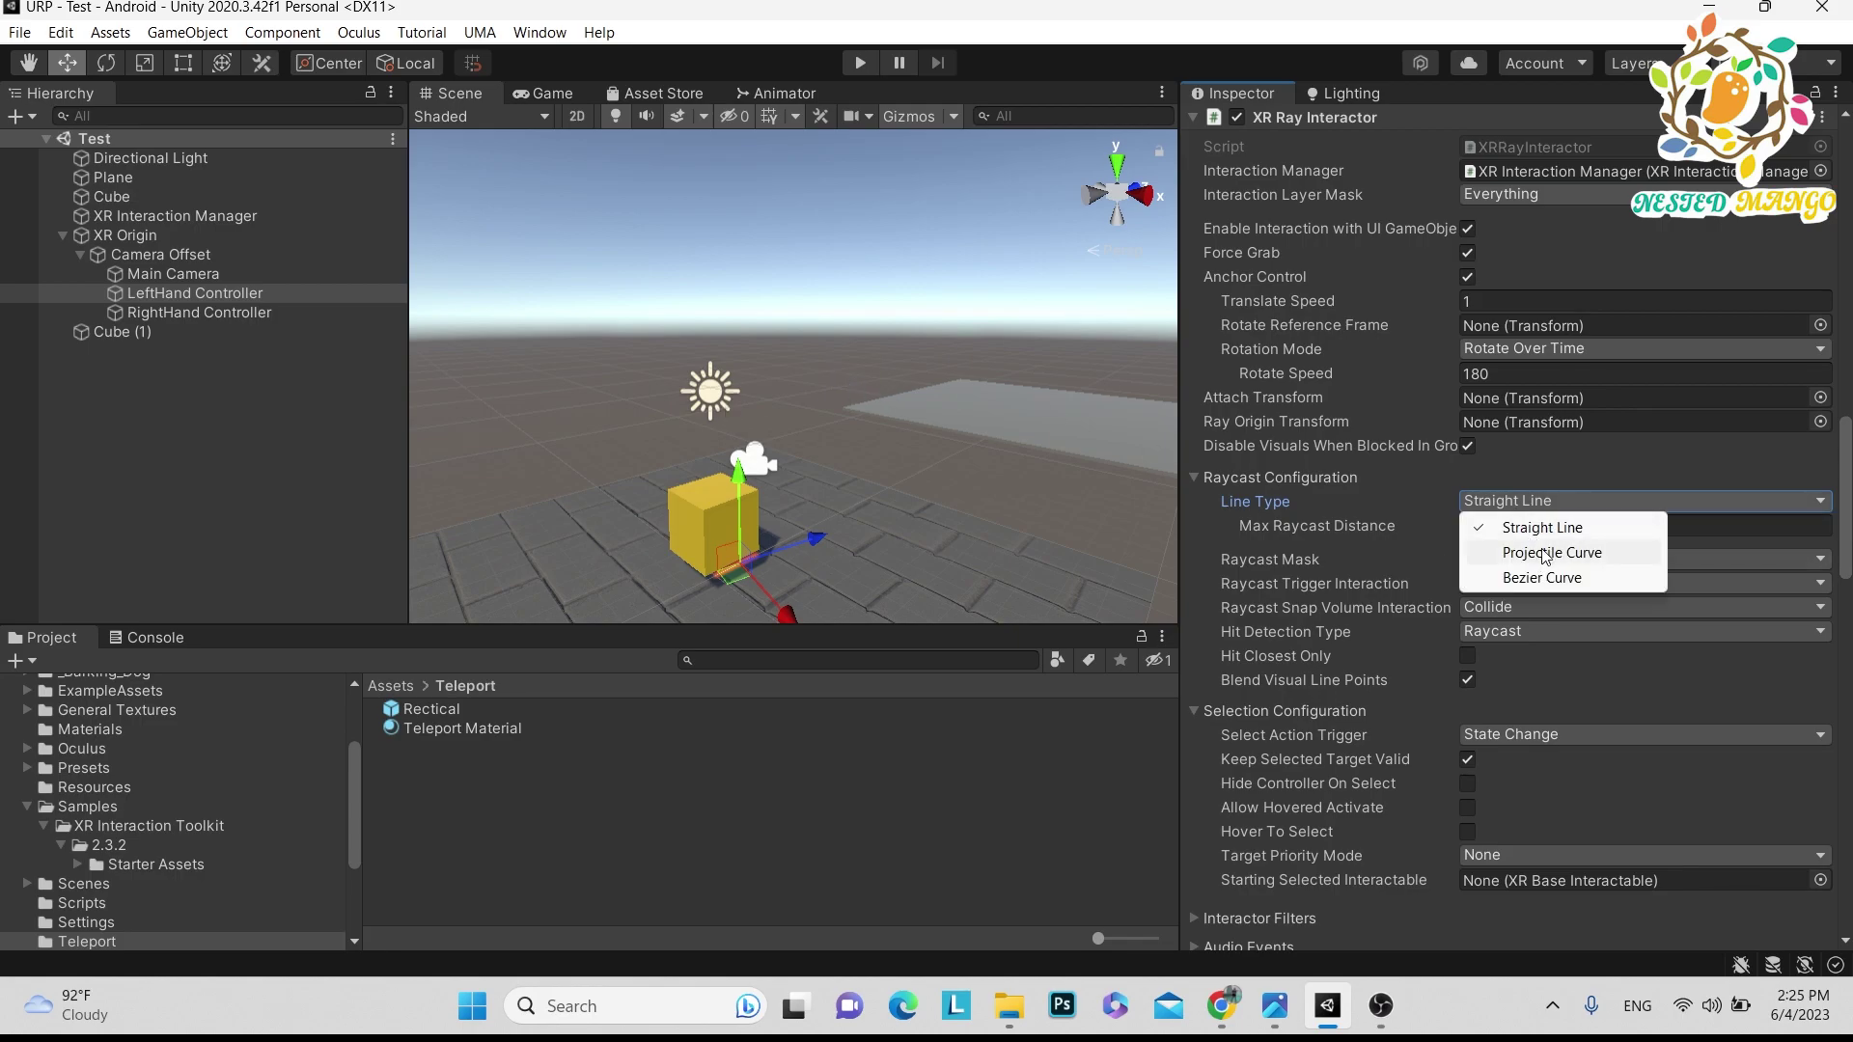
pyautogui.click(1545, 553)
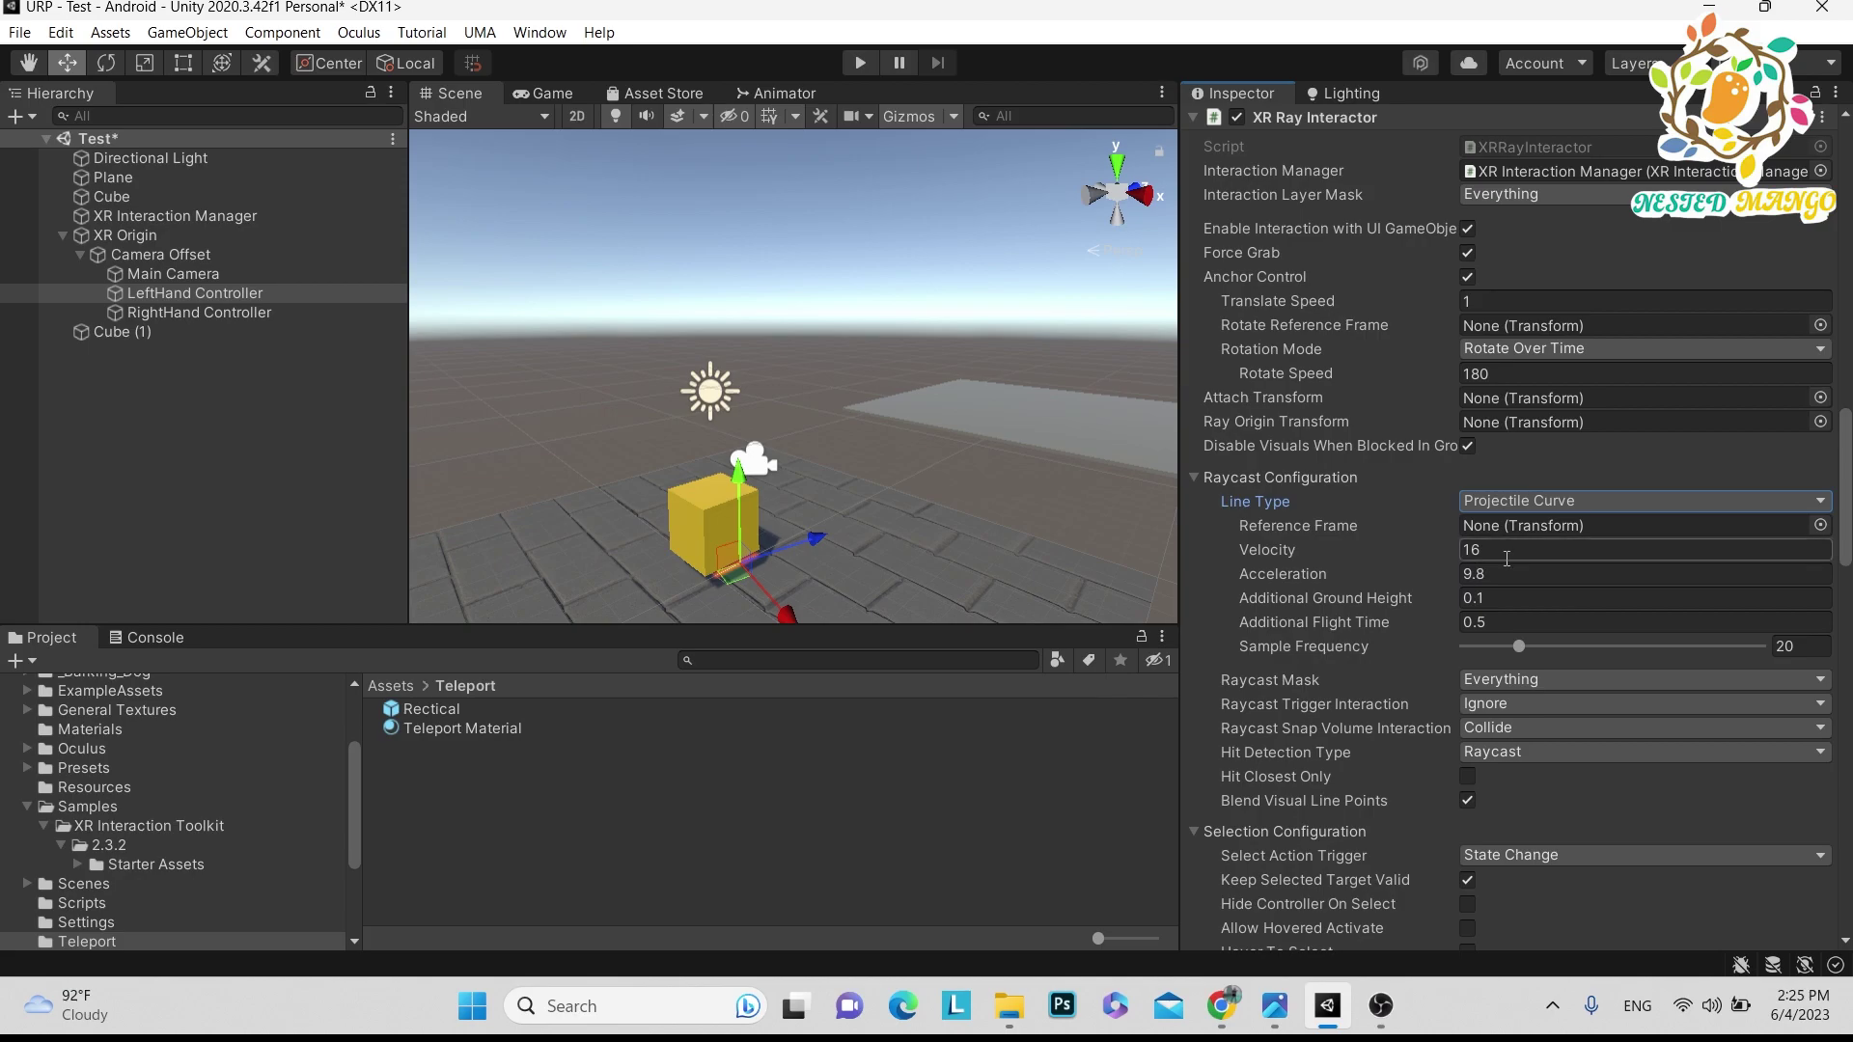
pyautogui.click(1531, 501)
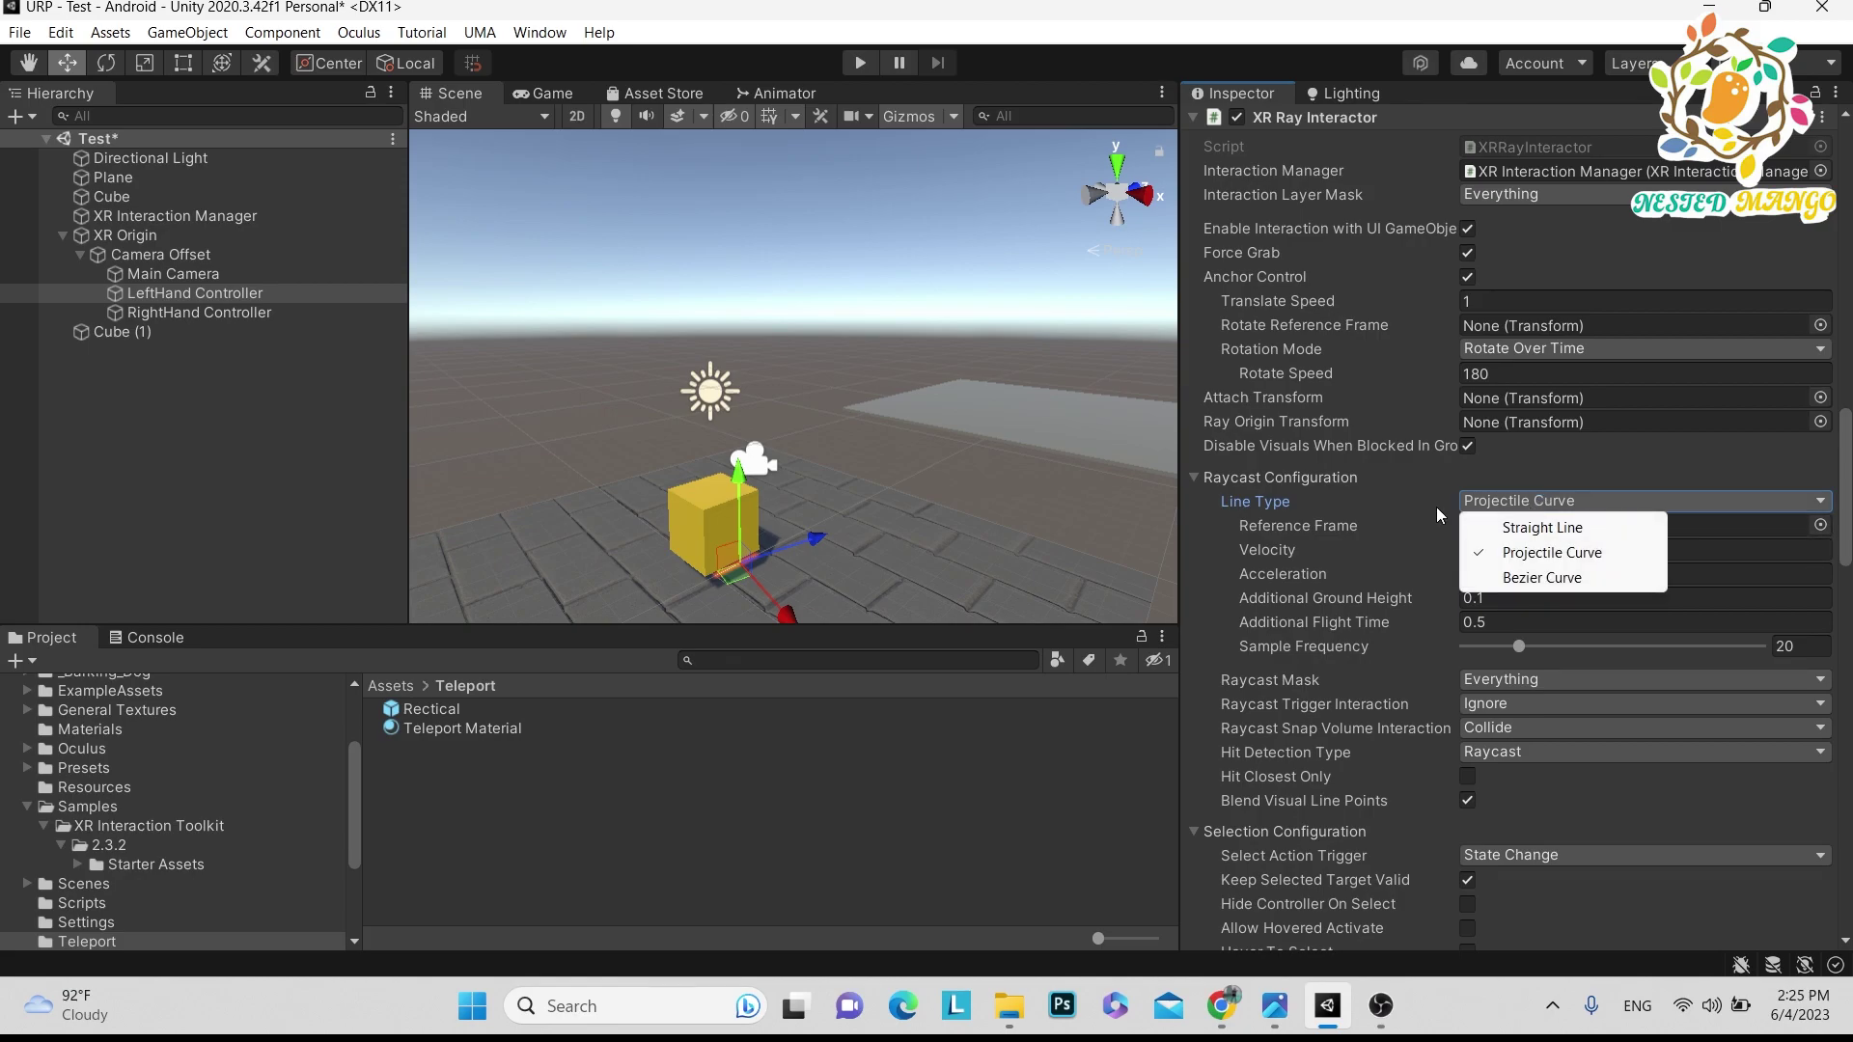
pyautogui.click(1522, 577)
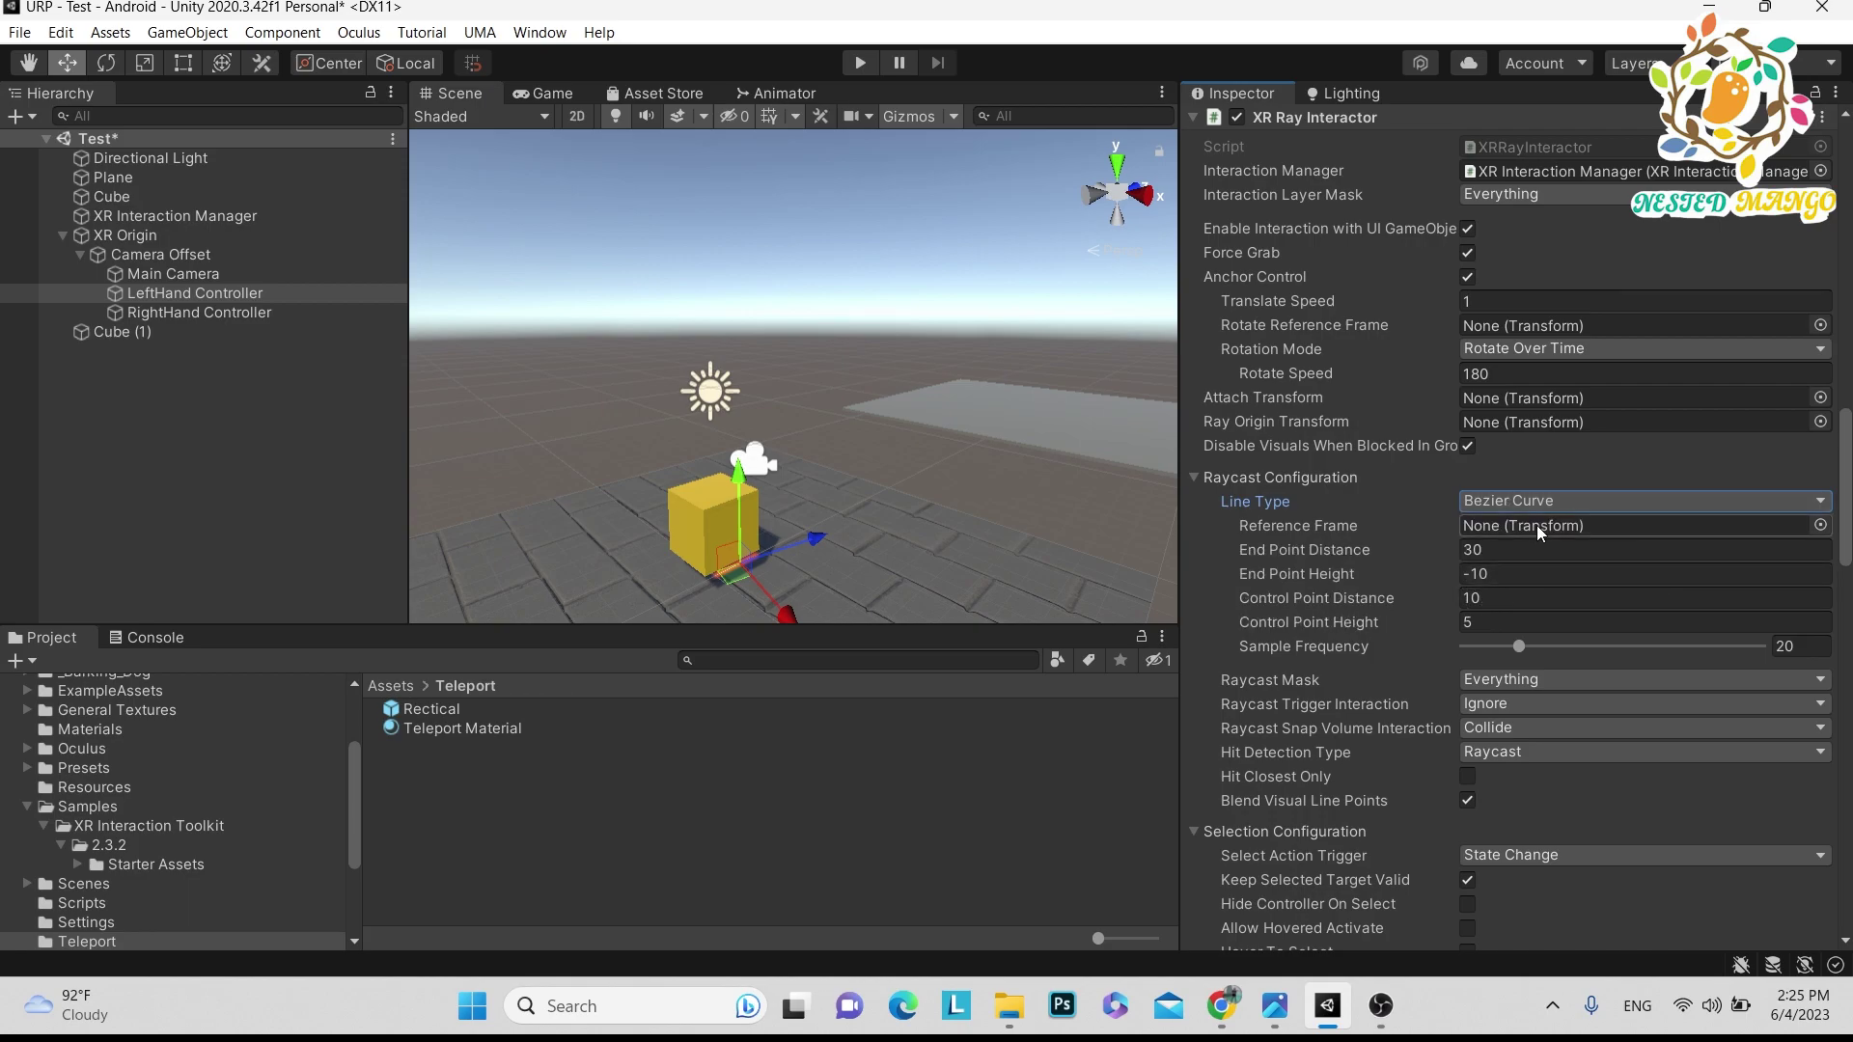
pyautogui.click(1515, 503)
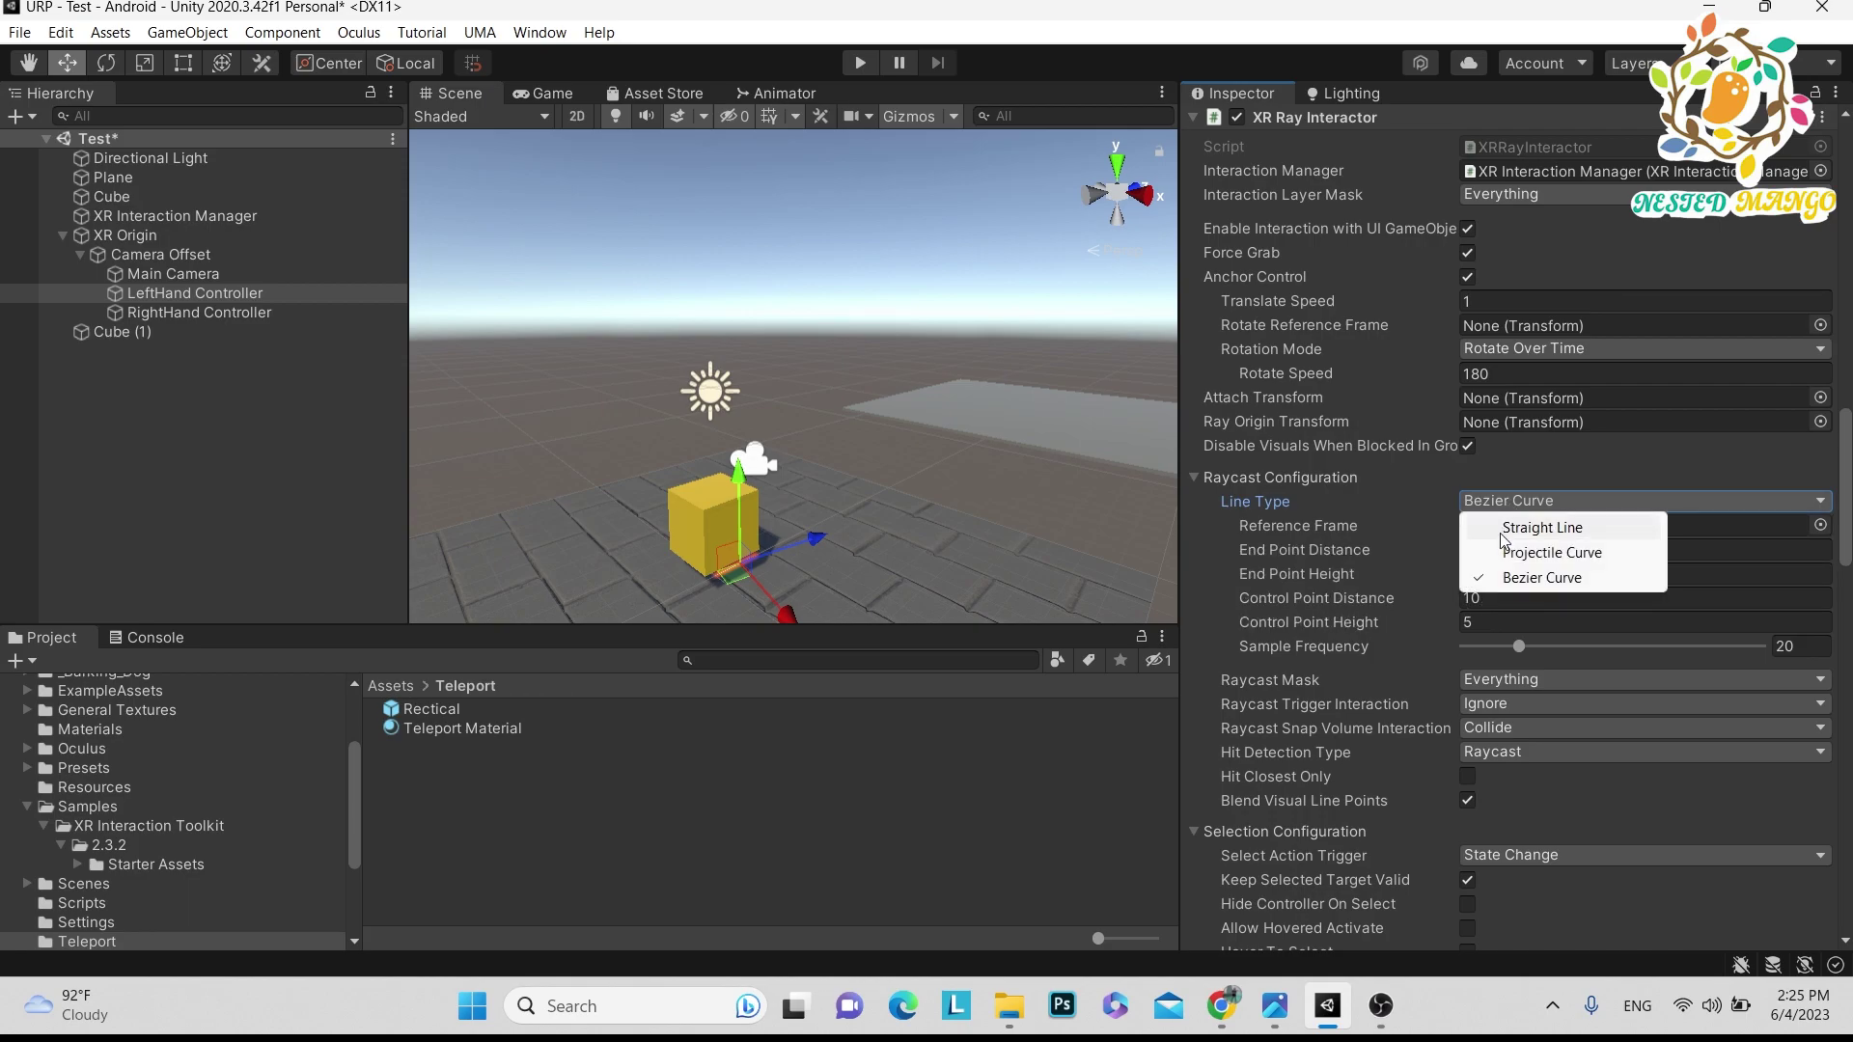
pyautogui.click(1563, 557)
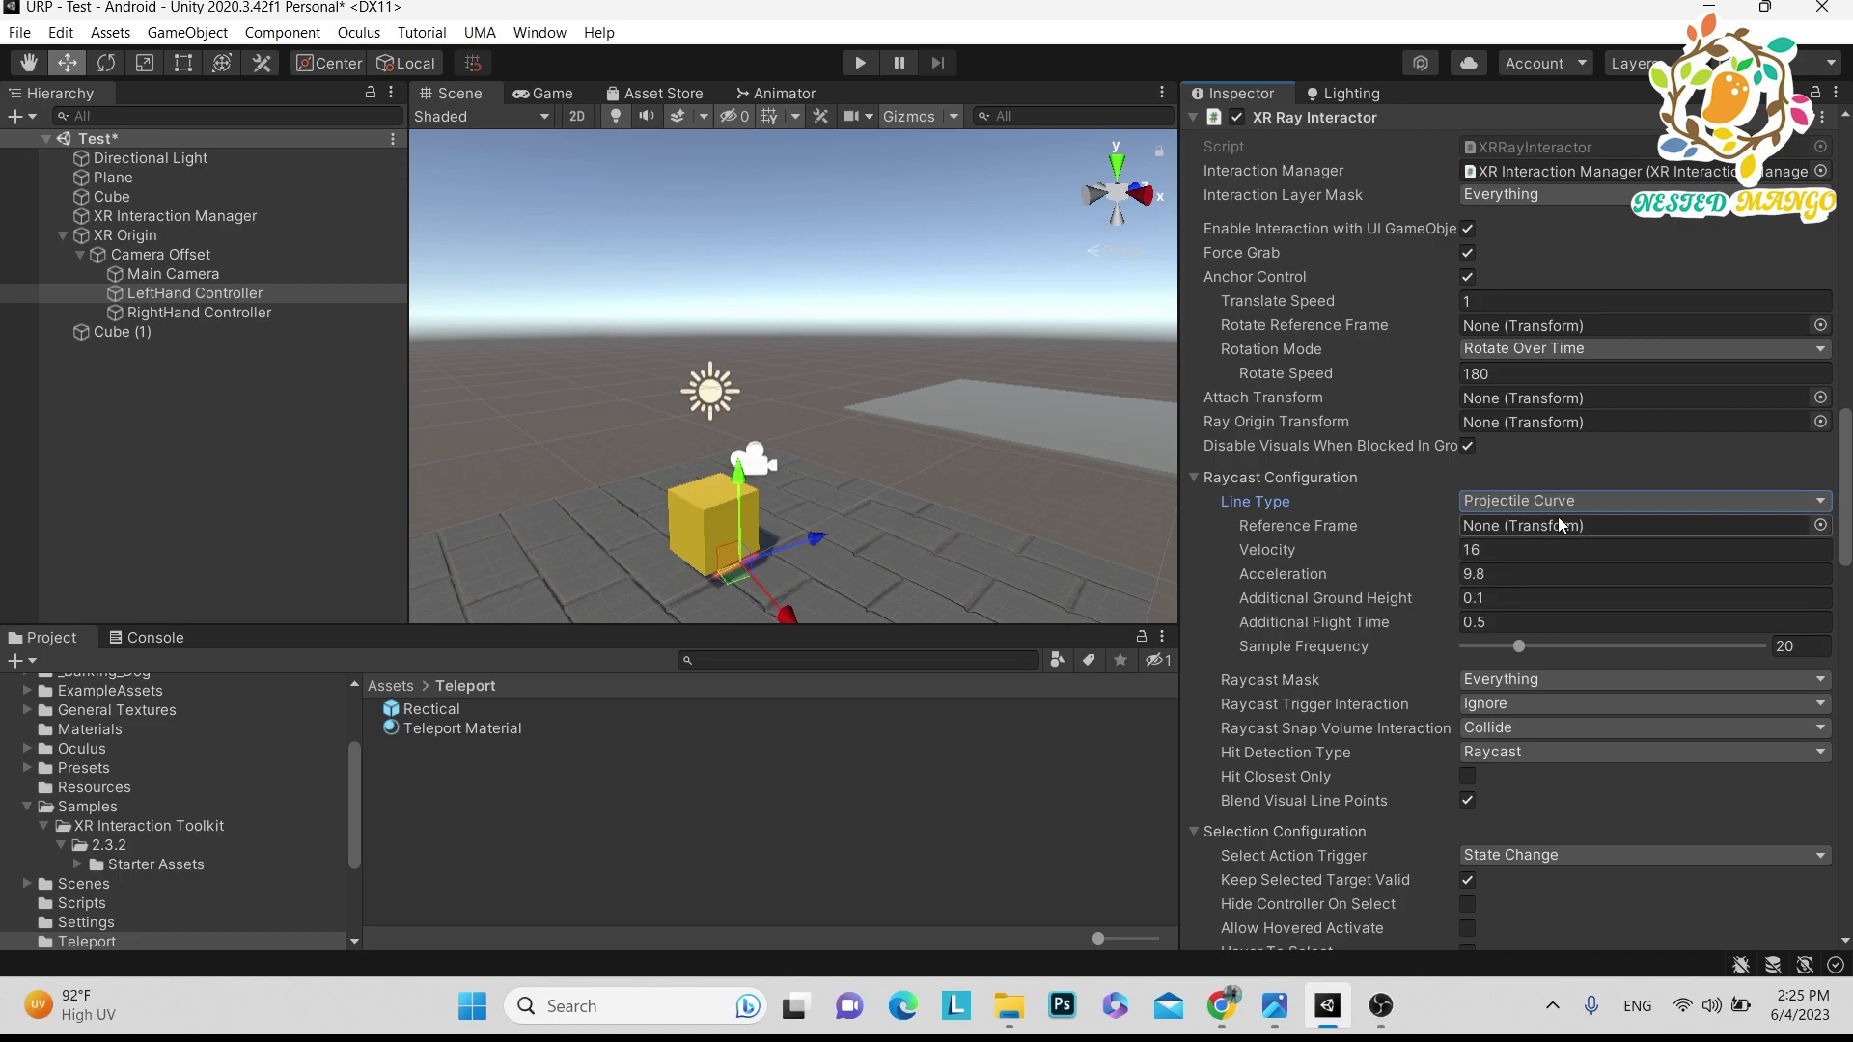
# Inspect the Projectile Curve velocity fields, then settle on Bezier Curve for the ray
pyautogui.click(1505, 550)
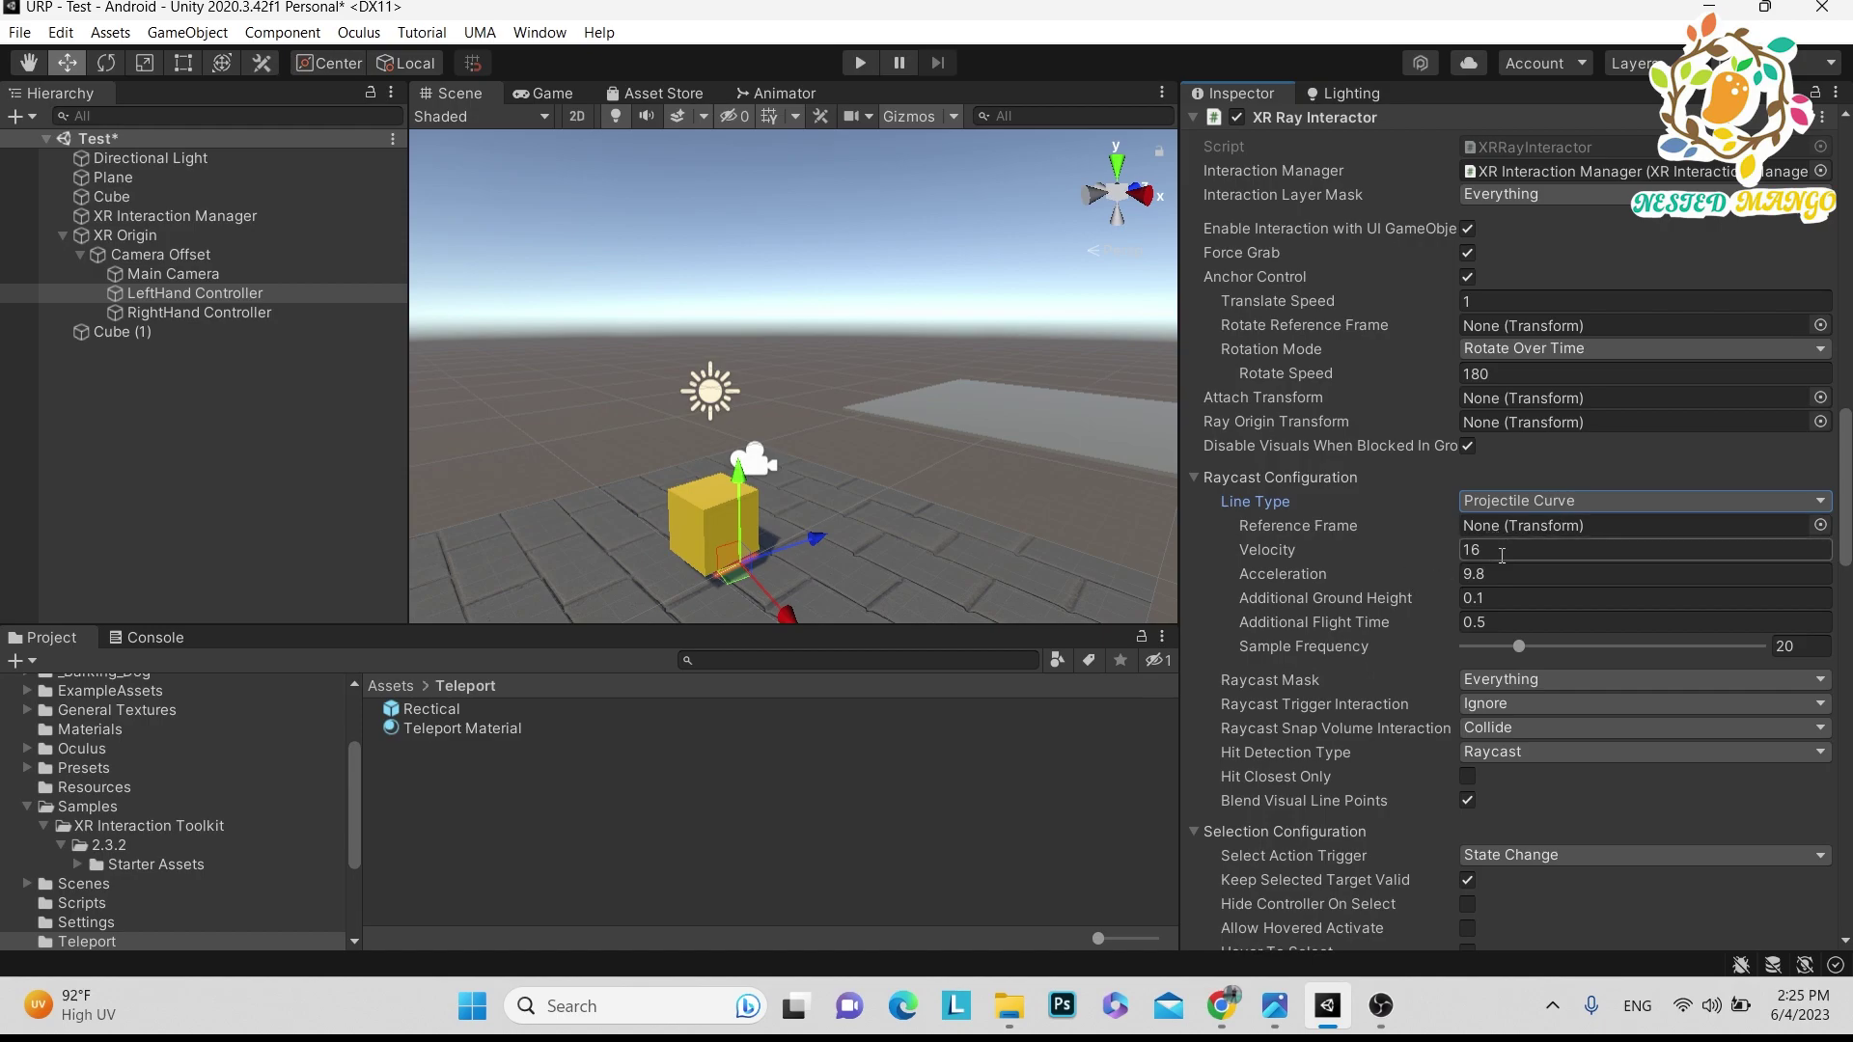
pyautogui.press('Tab')
pyautogui.press('Tab')
pyautogui.press('Tab')
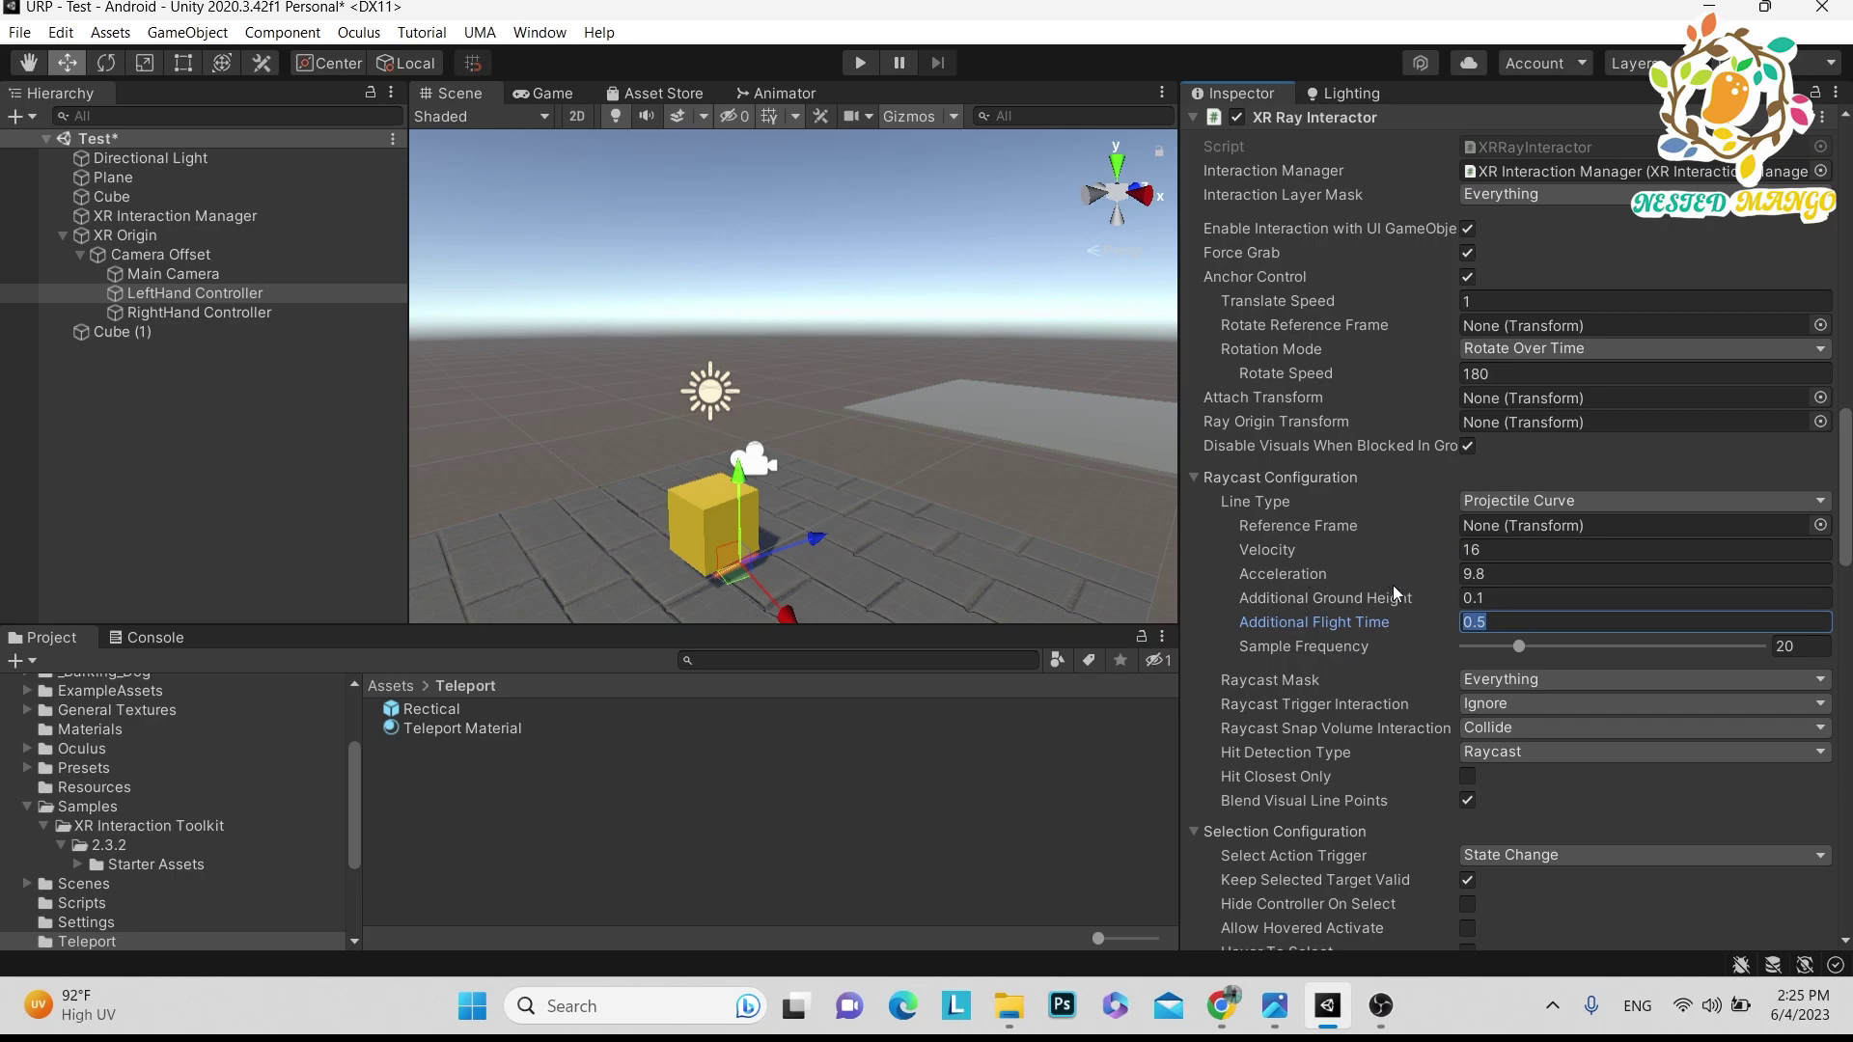
pyautogui.click(1641, 501)
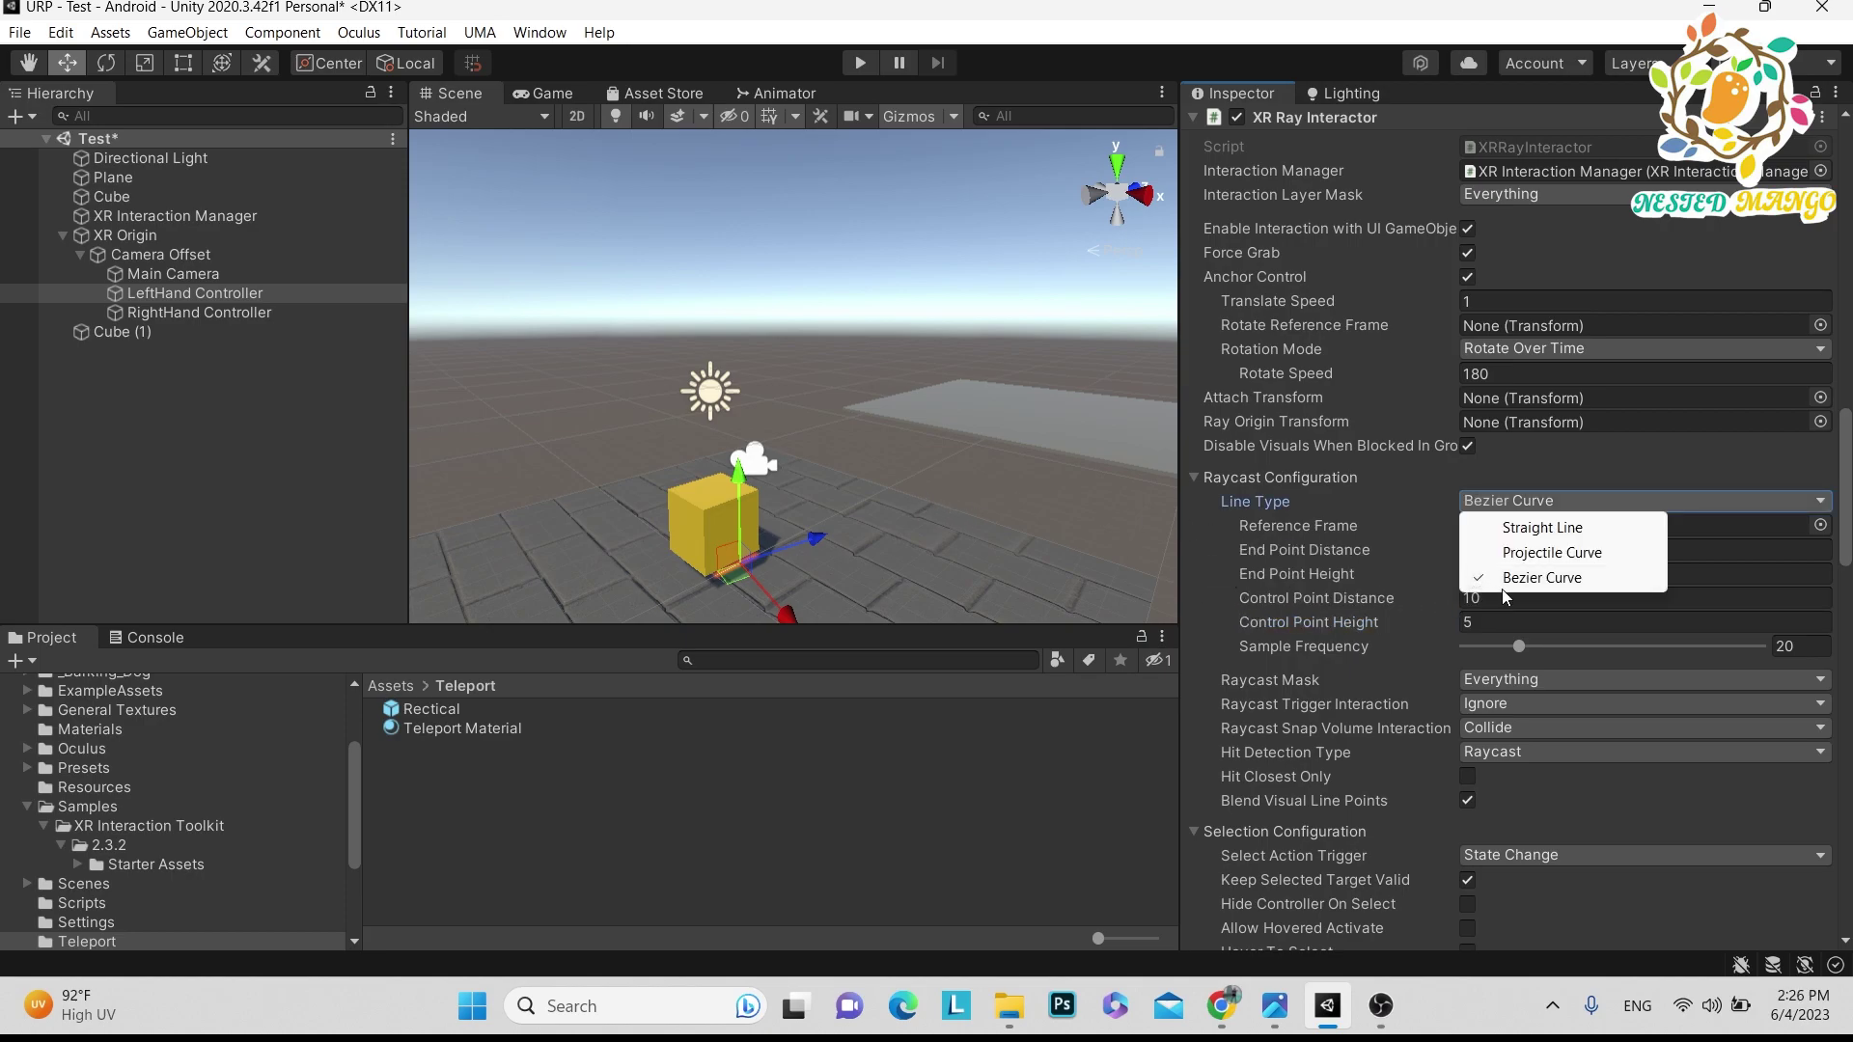
pyautogui.click(1524, 581)
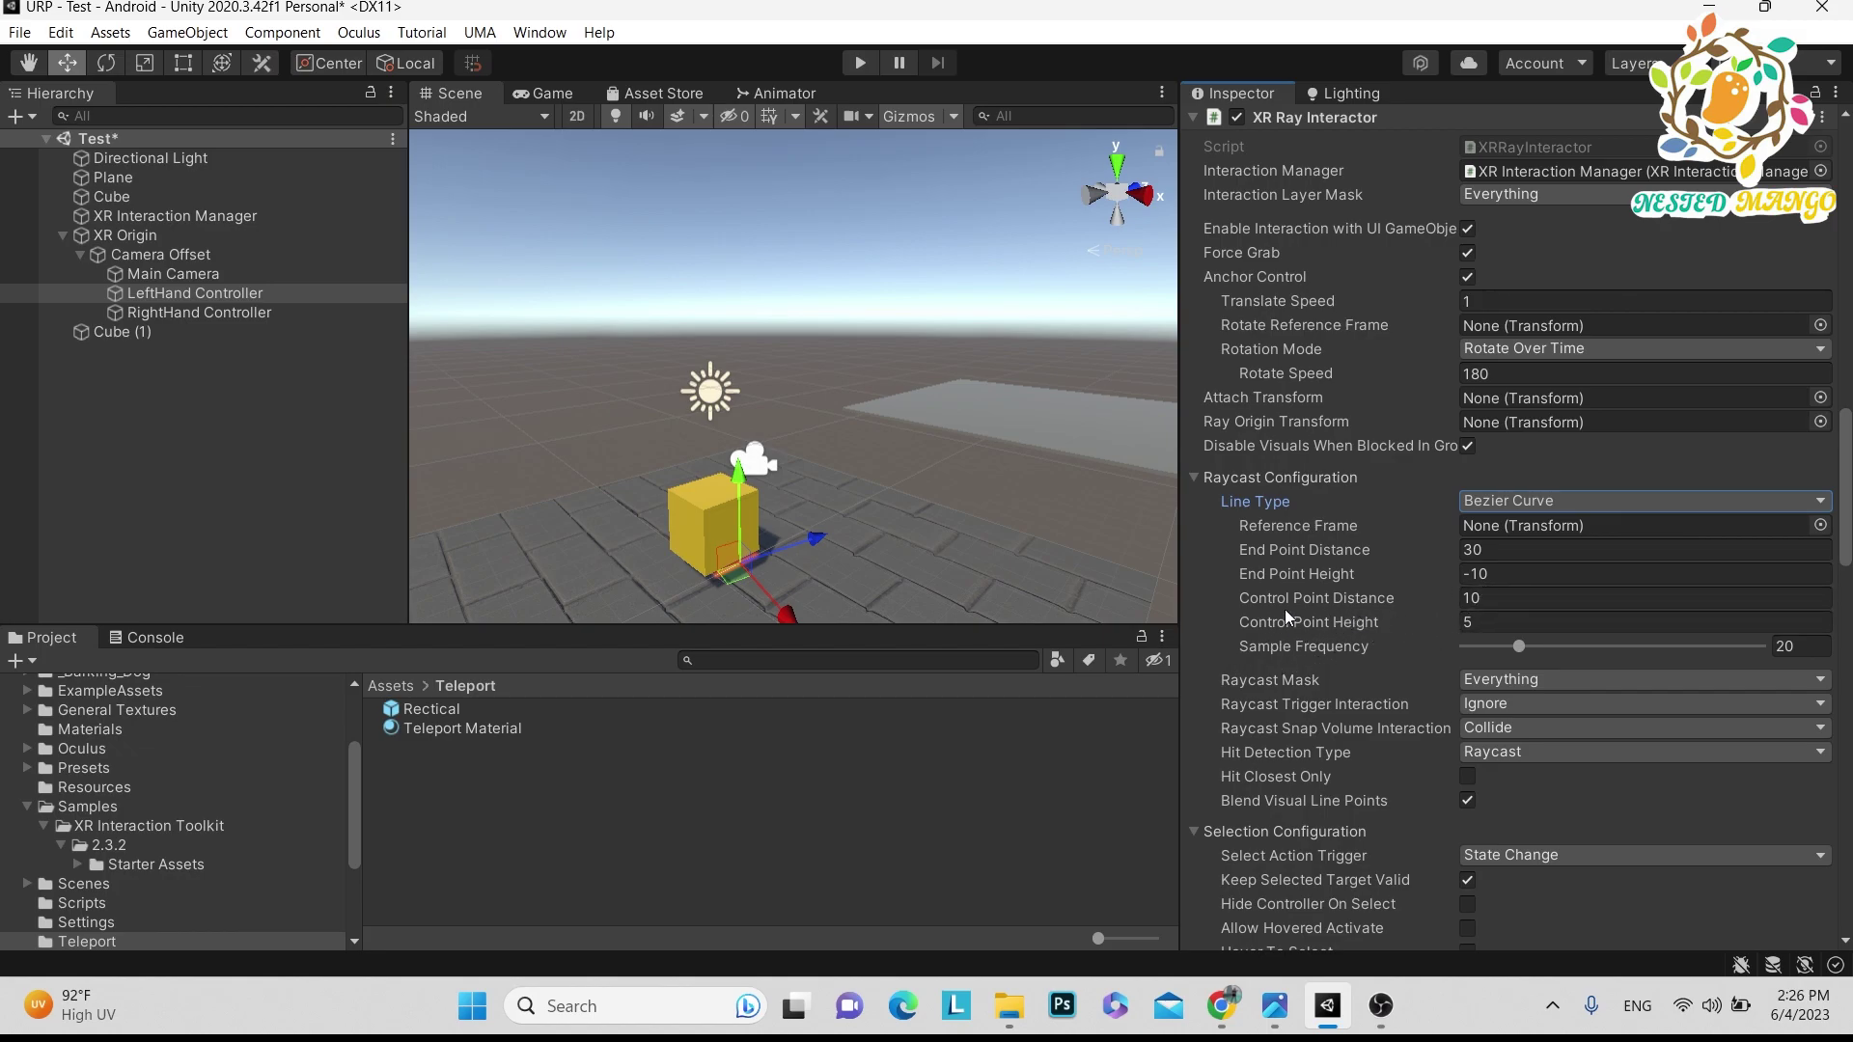
pyautogui.click(1468, 598)
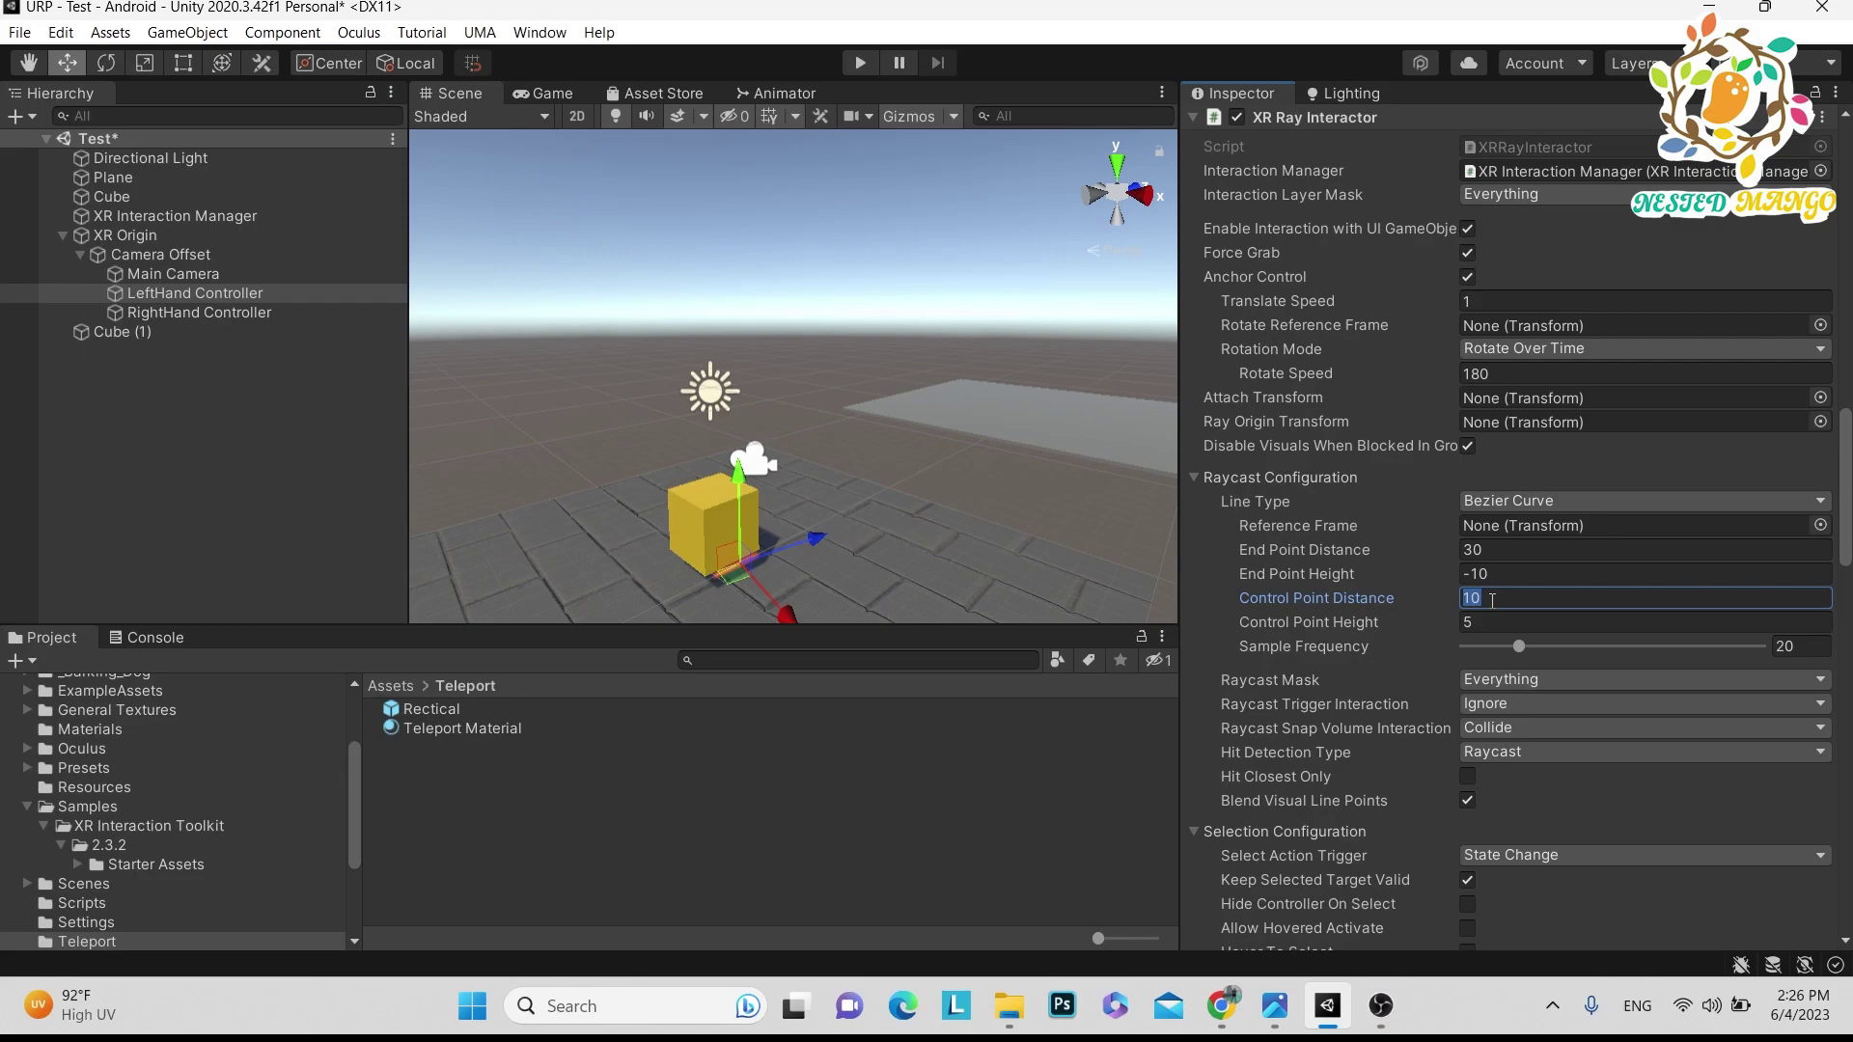
# Set Control Point Distance to 5, save the Test scene, and enter Play mode
pyautogui.write('5')
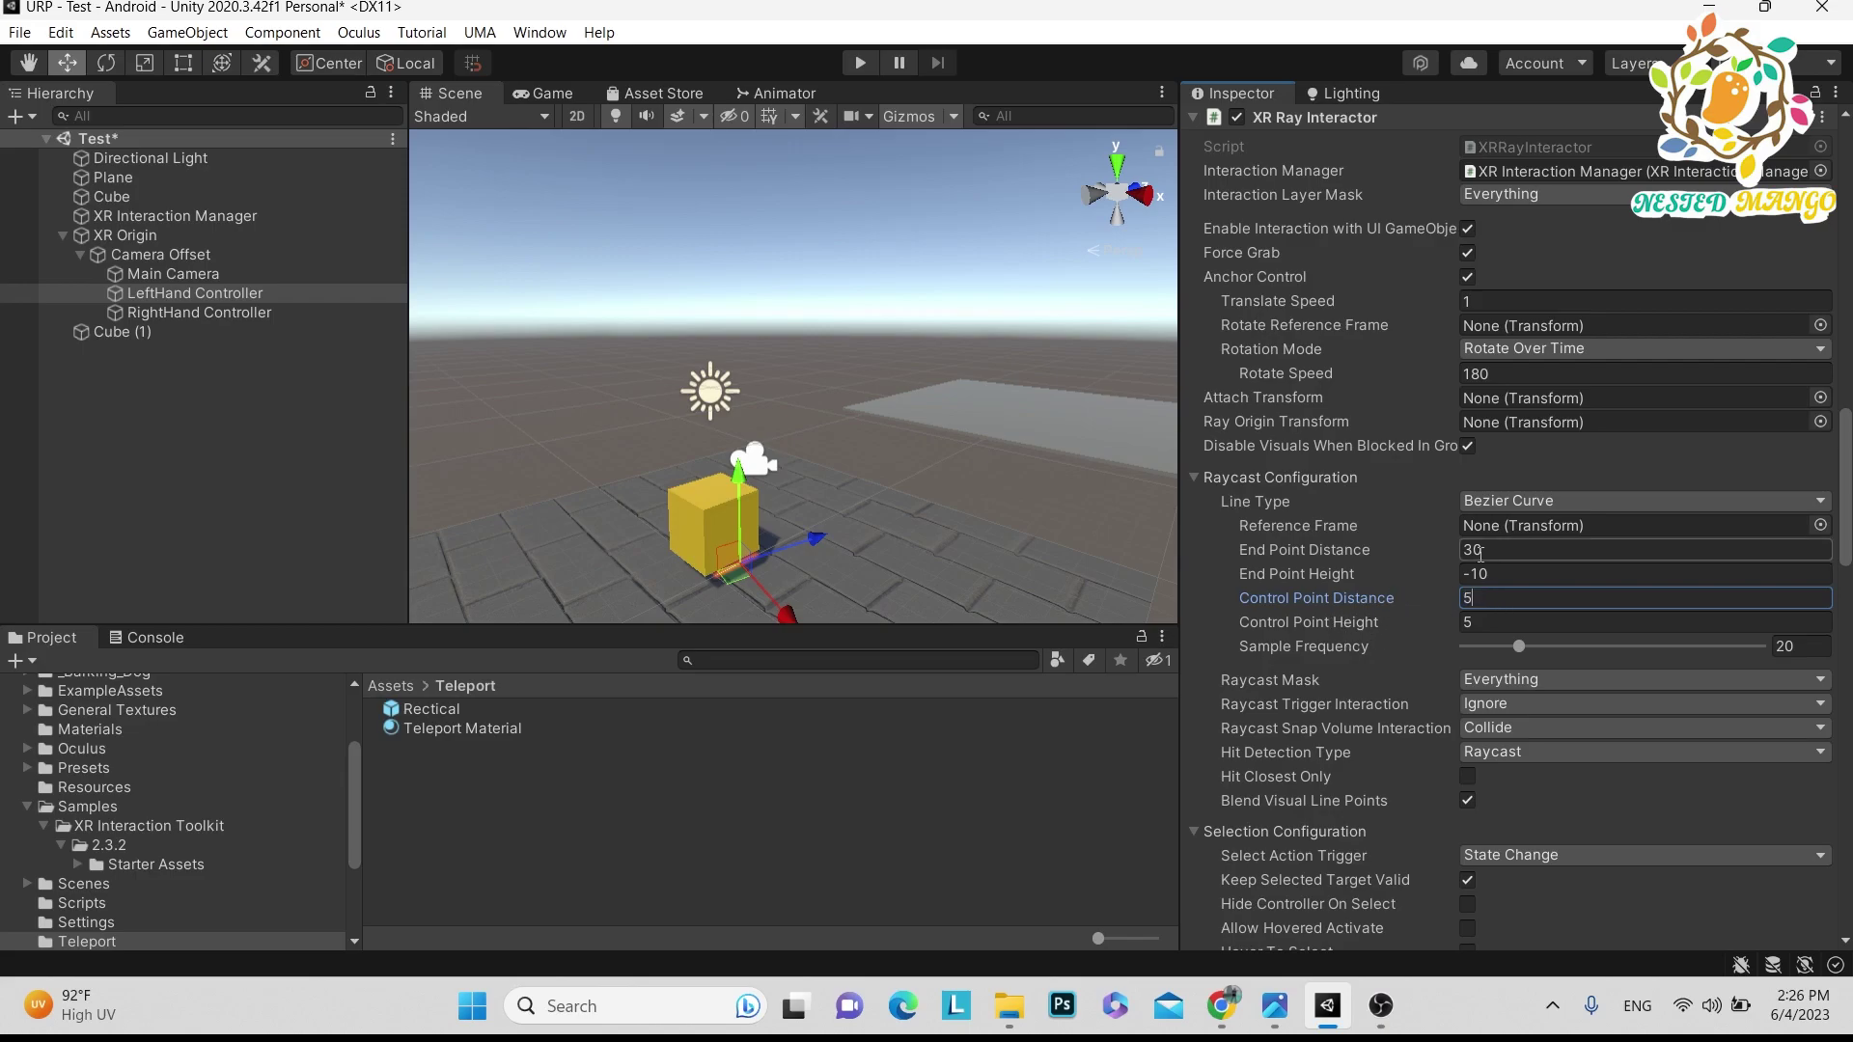
pyautogui.hotkey('ctrl', 's')
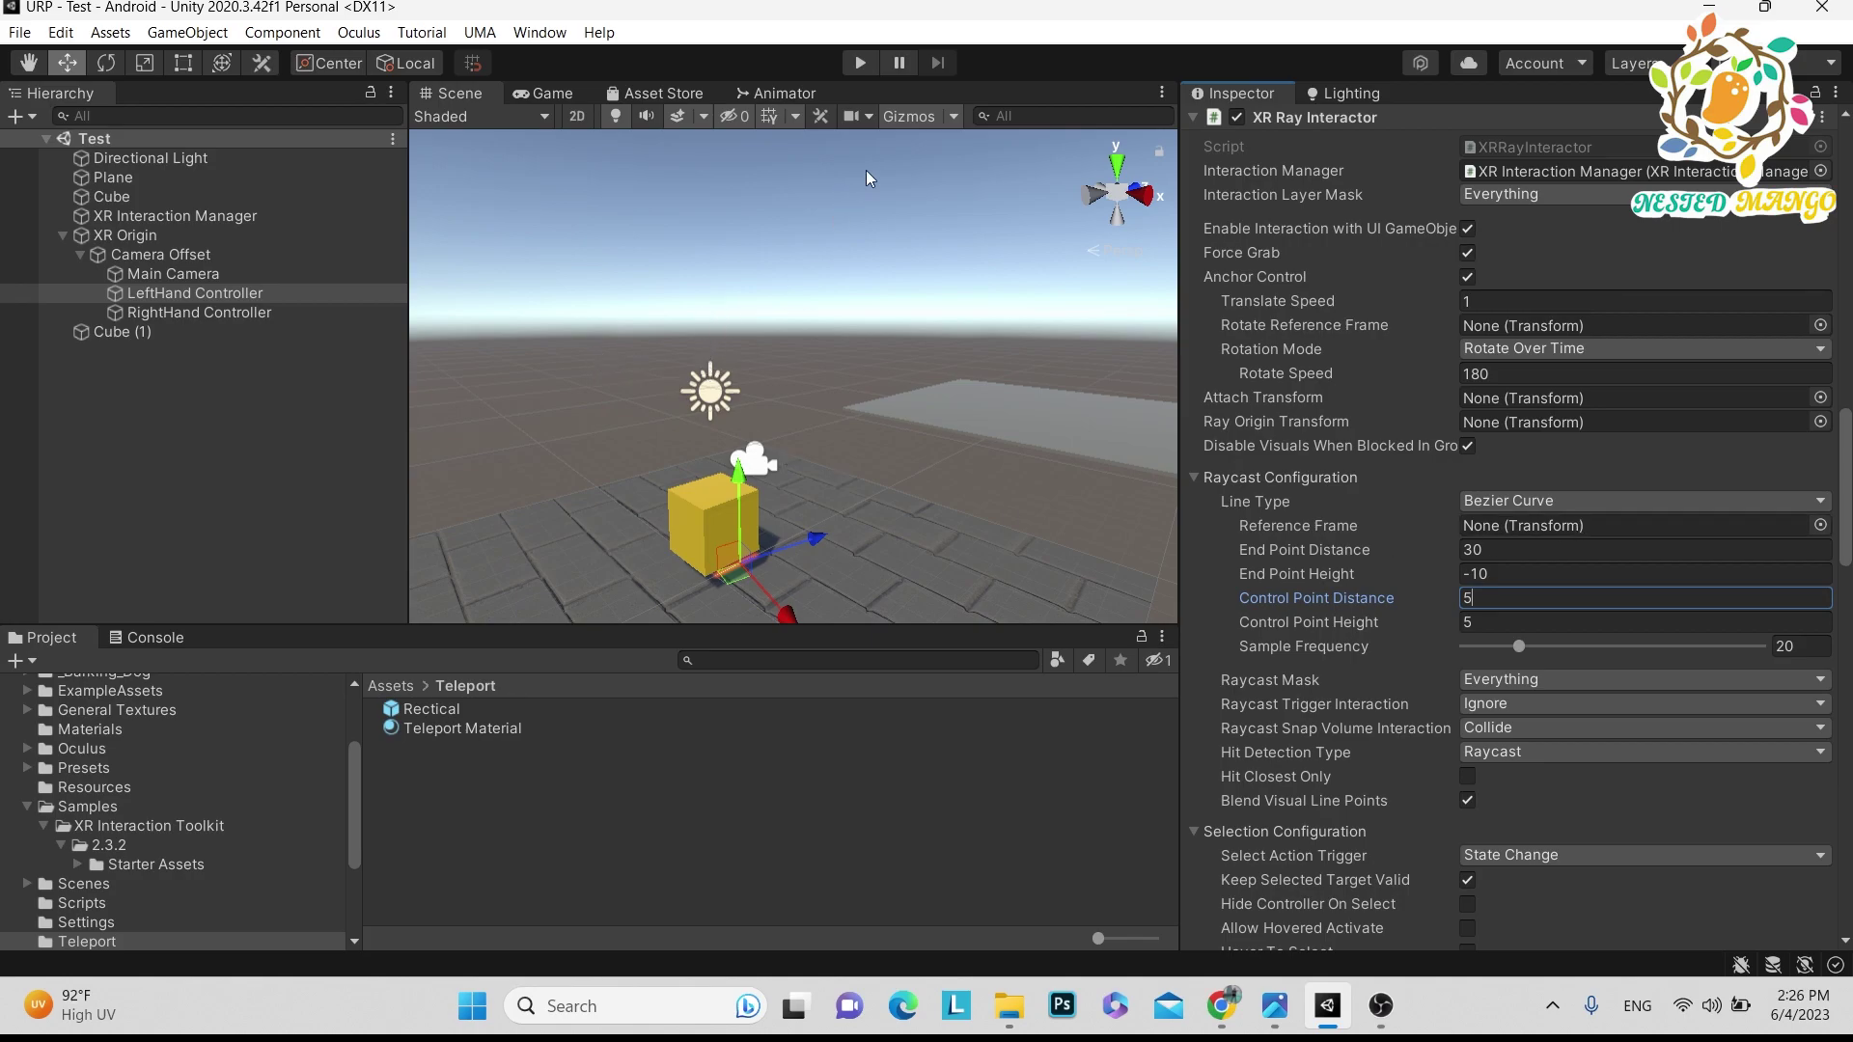
pyautogui.click(857, 66)
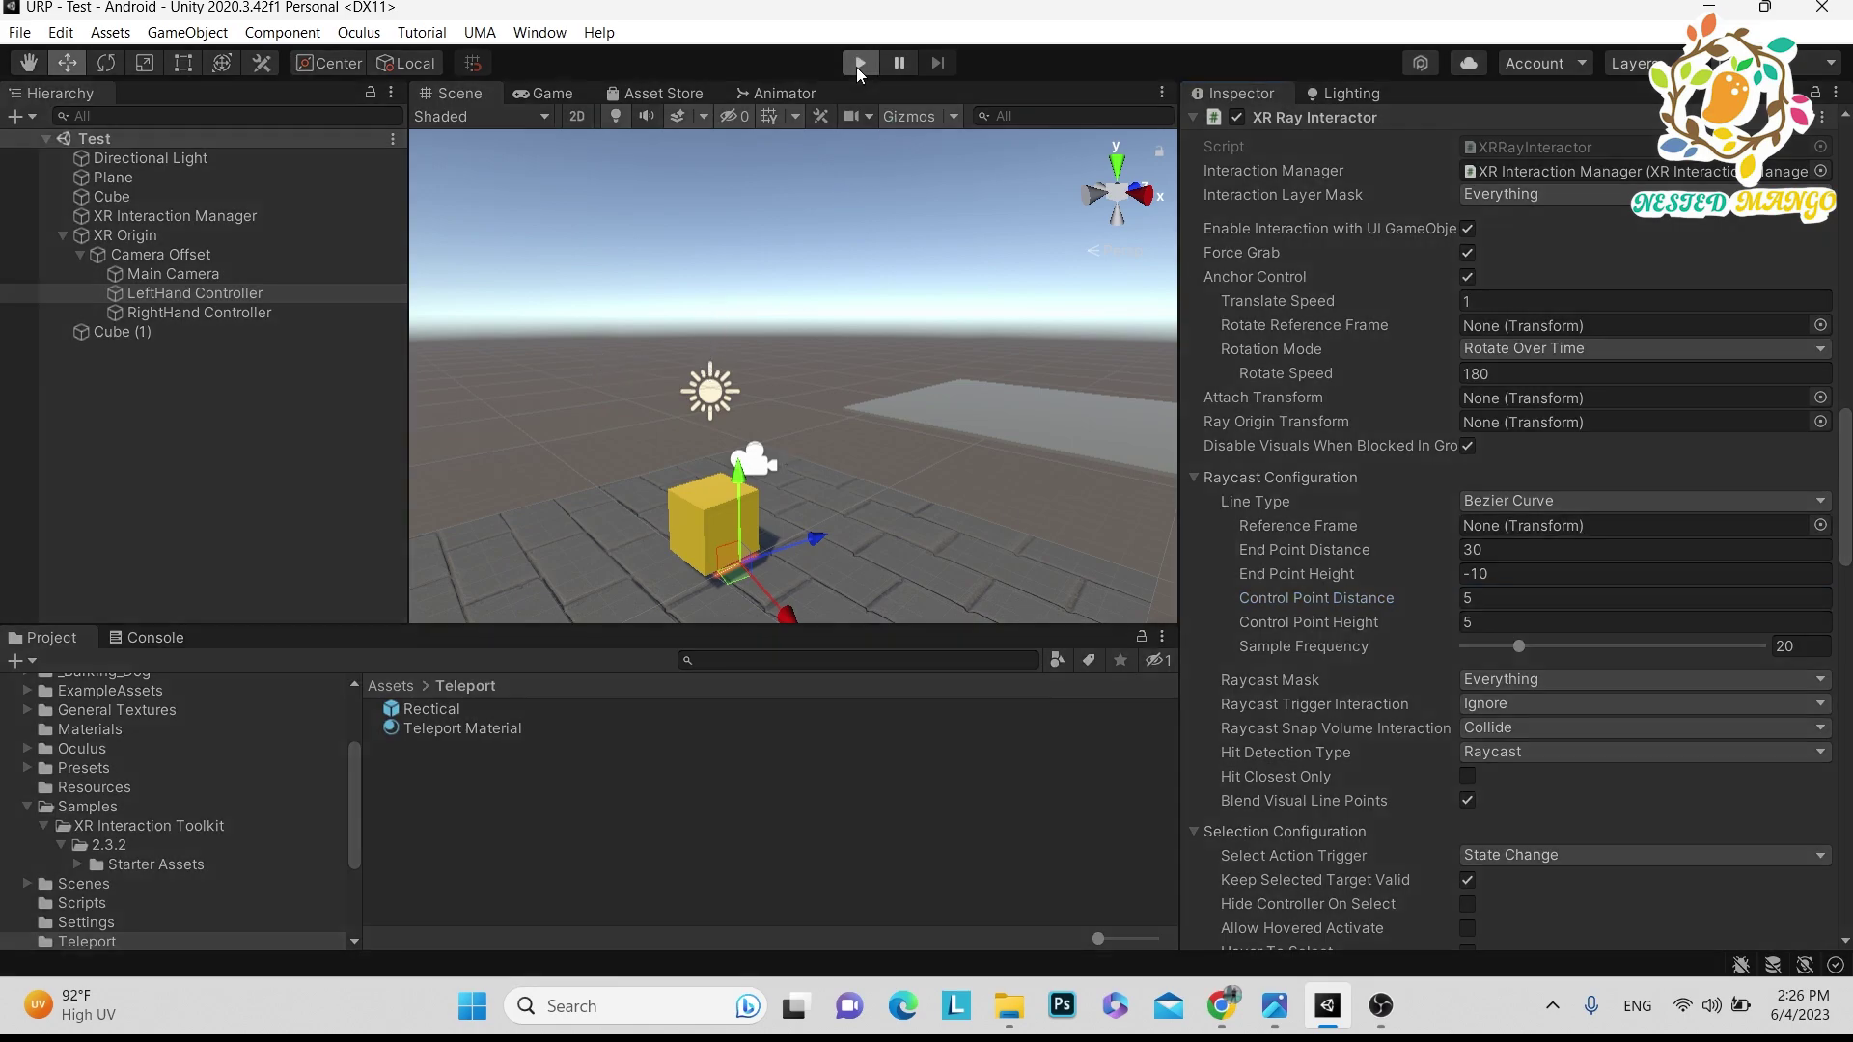
# Select XR Origin during play and pan the Scene view toward the teleport arc
pyautogui.click(129, 235)
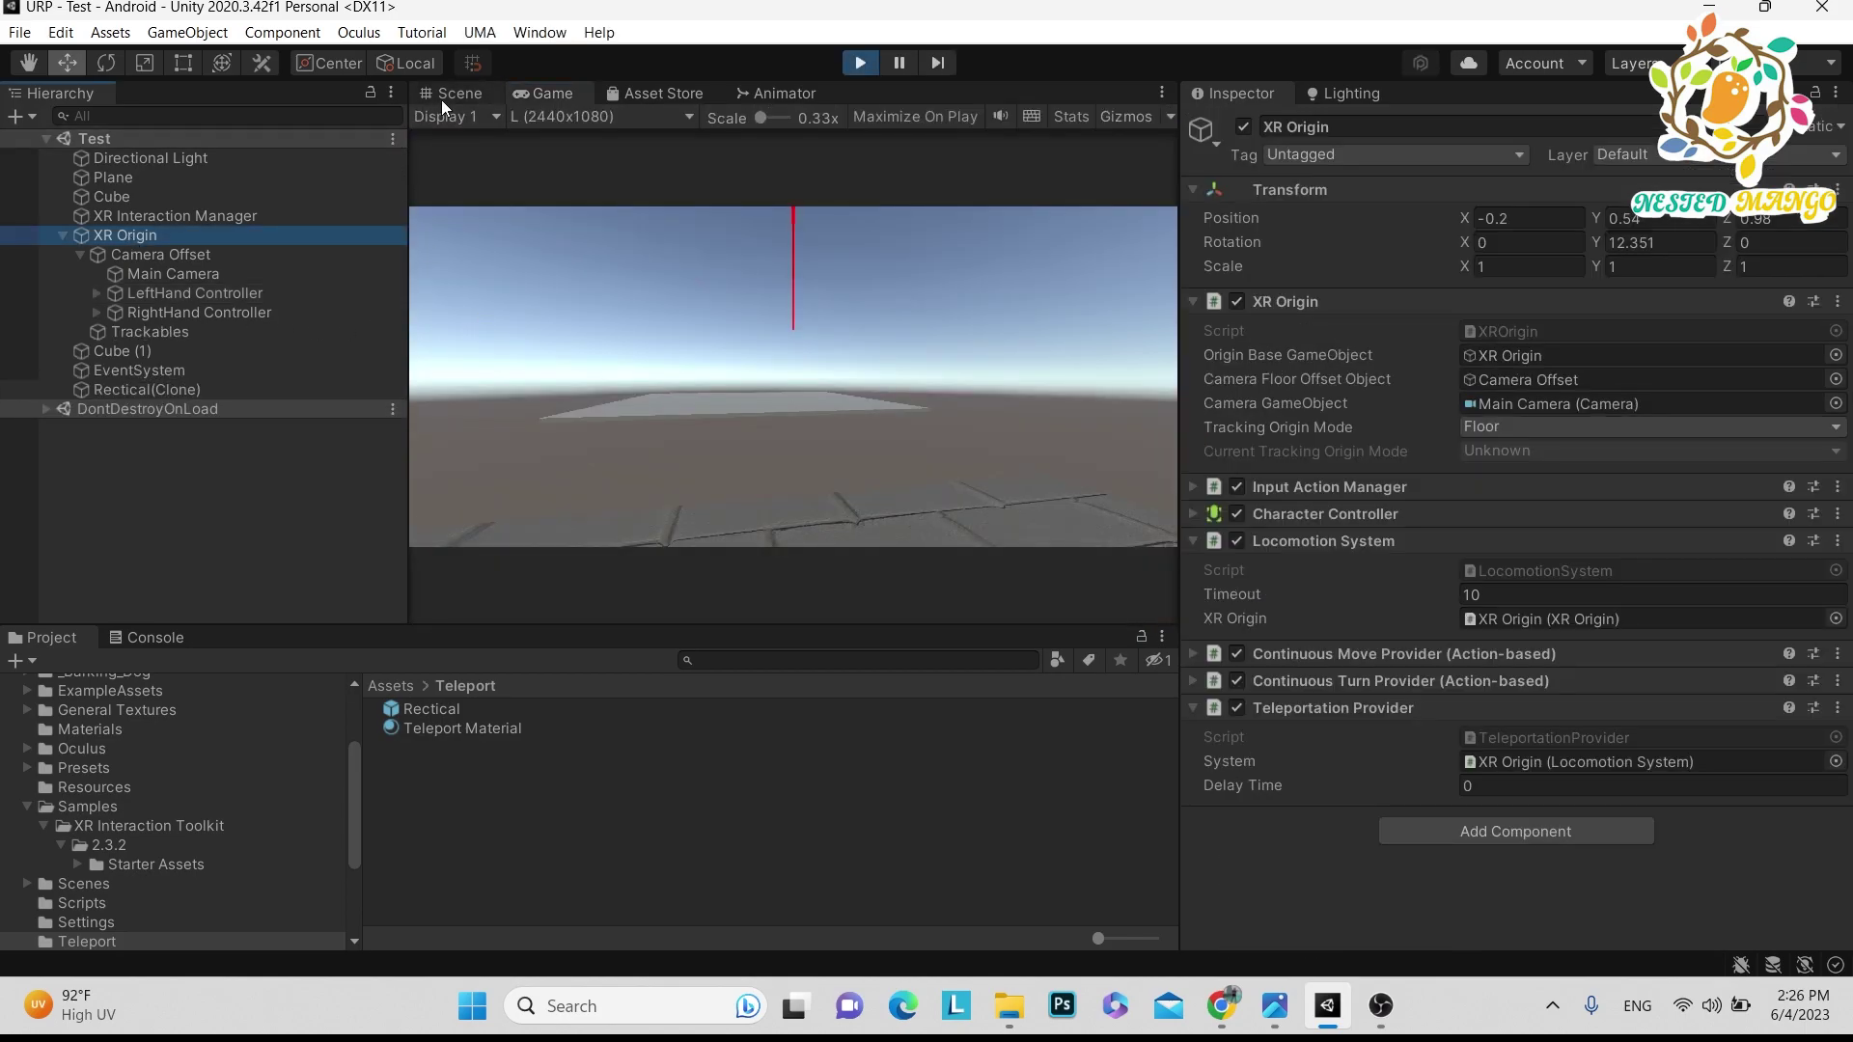
pyautogui.click(450, 95)
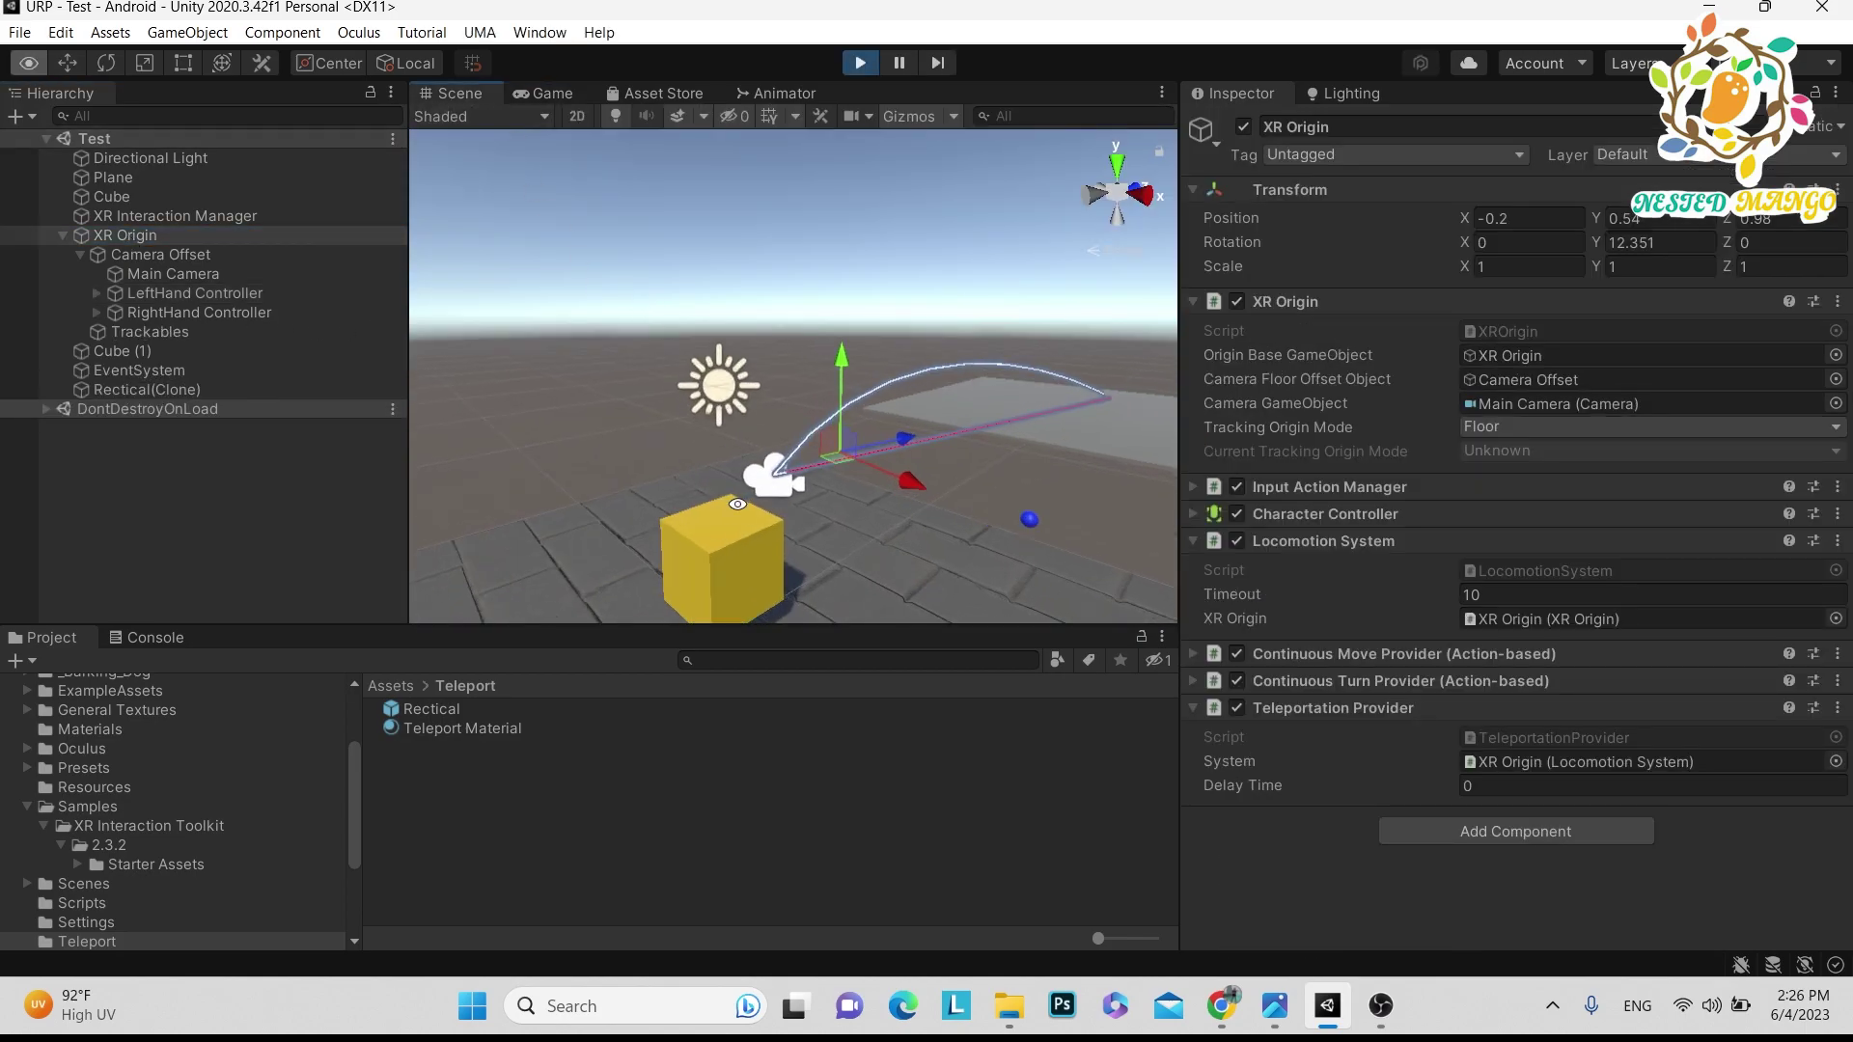
pyautogui.scroll(10, 751, 573)
pyautogui.moveTo(751, 574); pyautogui.dragTo(820, 565)
pyautogui.press('w')
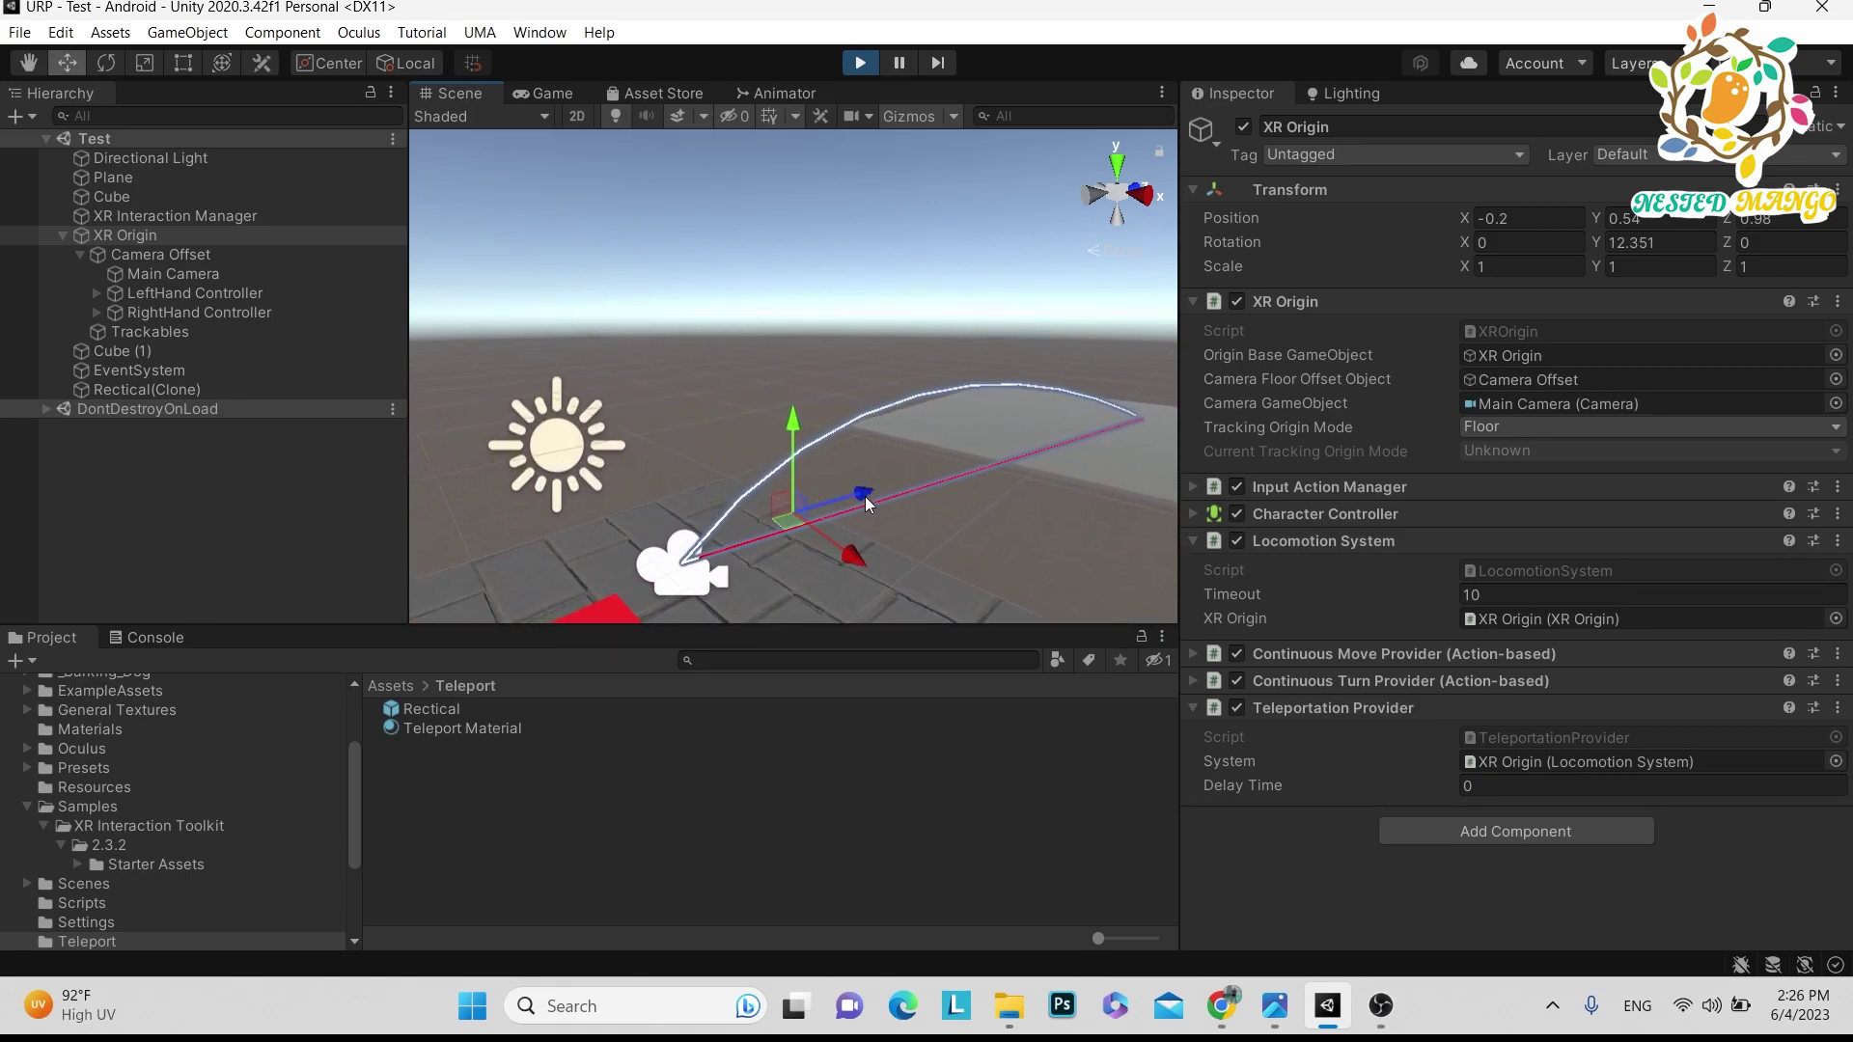
pyautogui.moveTo(864, 496); pyautogui.dragTo(757, 510, button='middle')
pyautogui.scroll(2, 919, 456)
# Fly the Scene view over the plane to frame the curved ray landing on Cube (1)
pyautogui.moveTo(919, 456); pyautogui.dragTo(907, 463, button='middle')
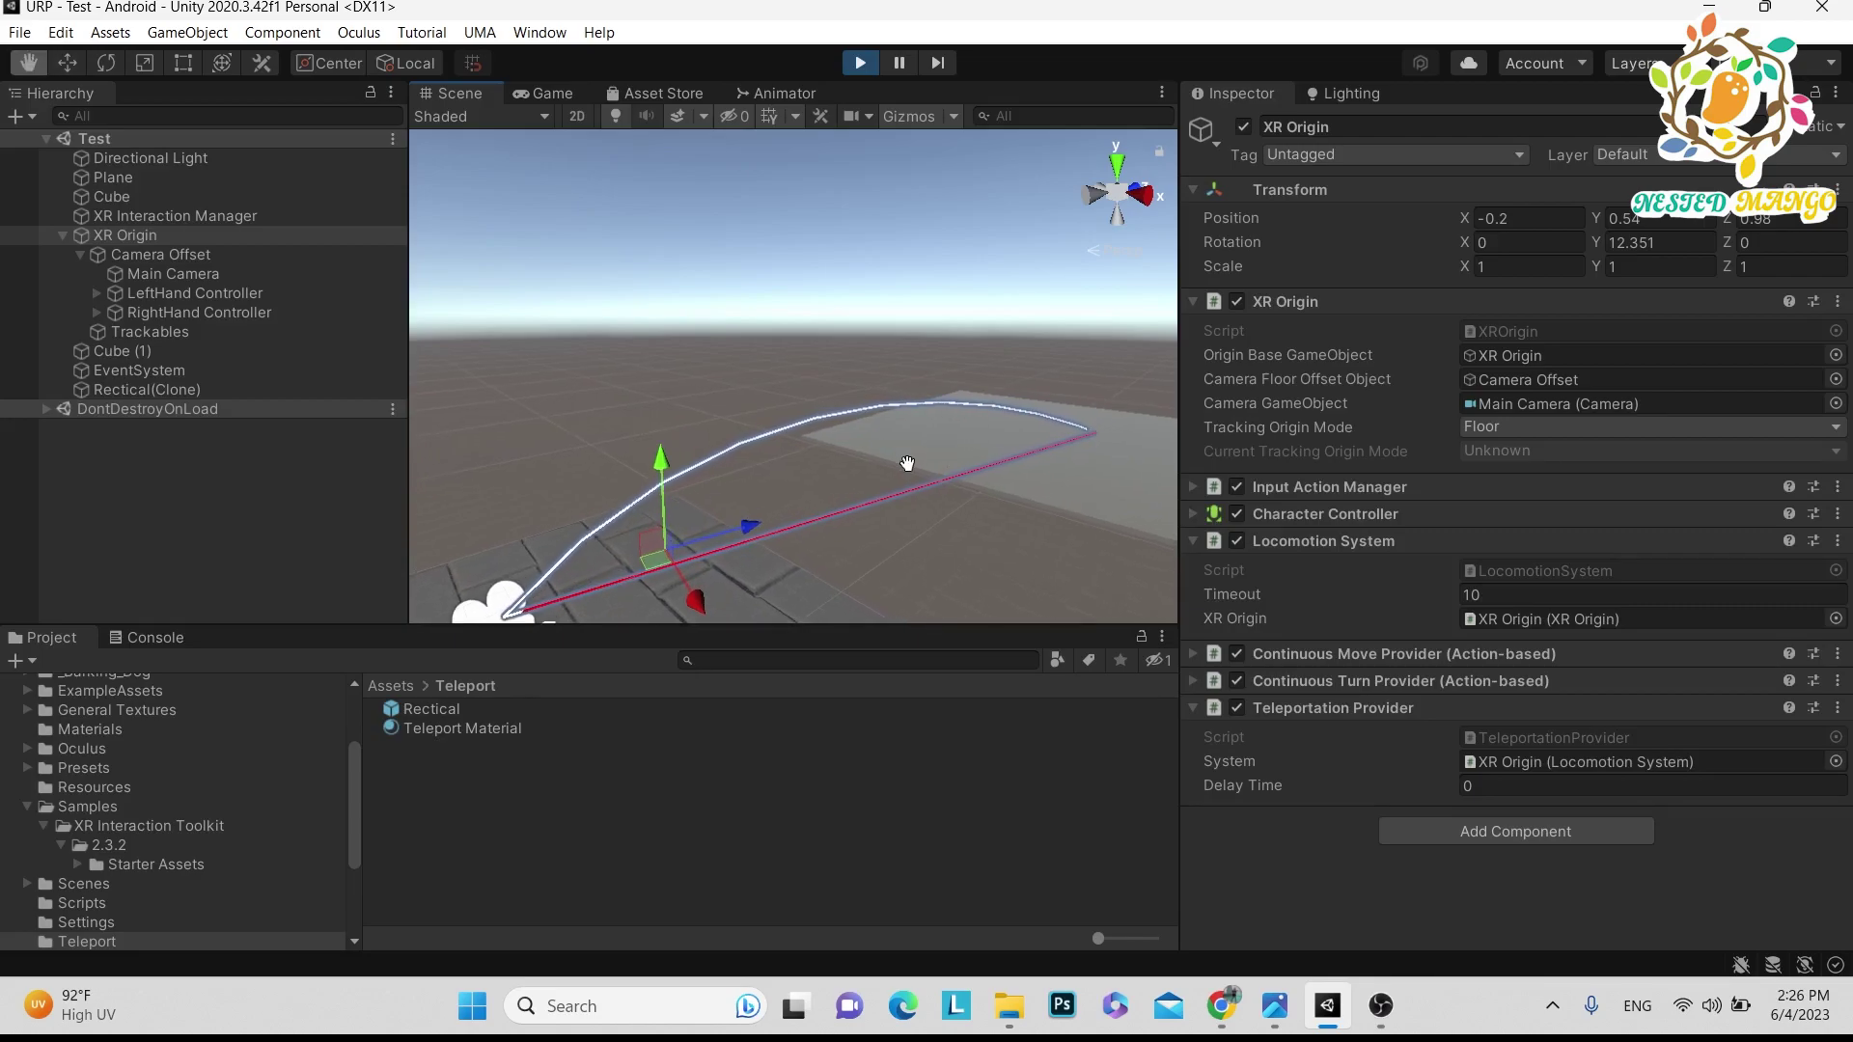
pyautogui.moveTo(907, 463); pyautogui.dragTo(588, 449, button='right')
pyautogui.press('w')
pyautogui.press('s')
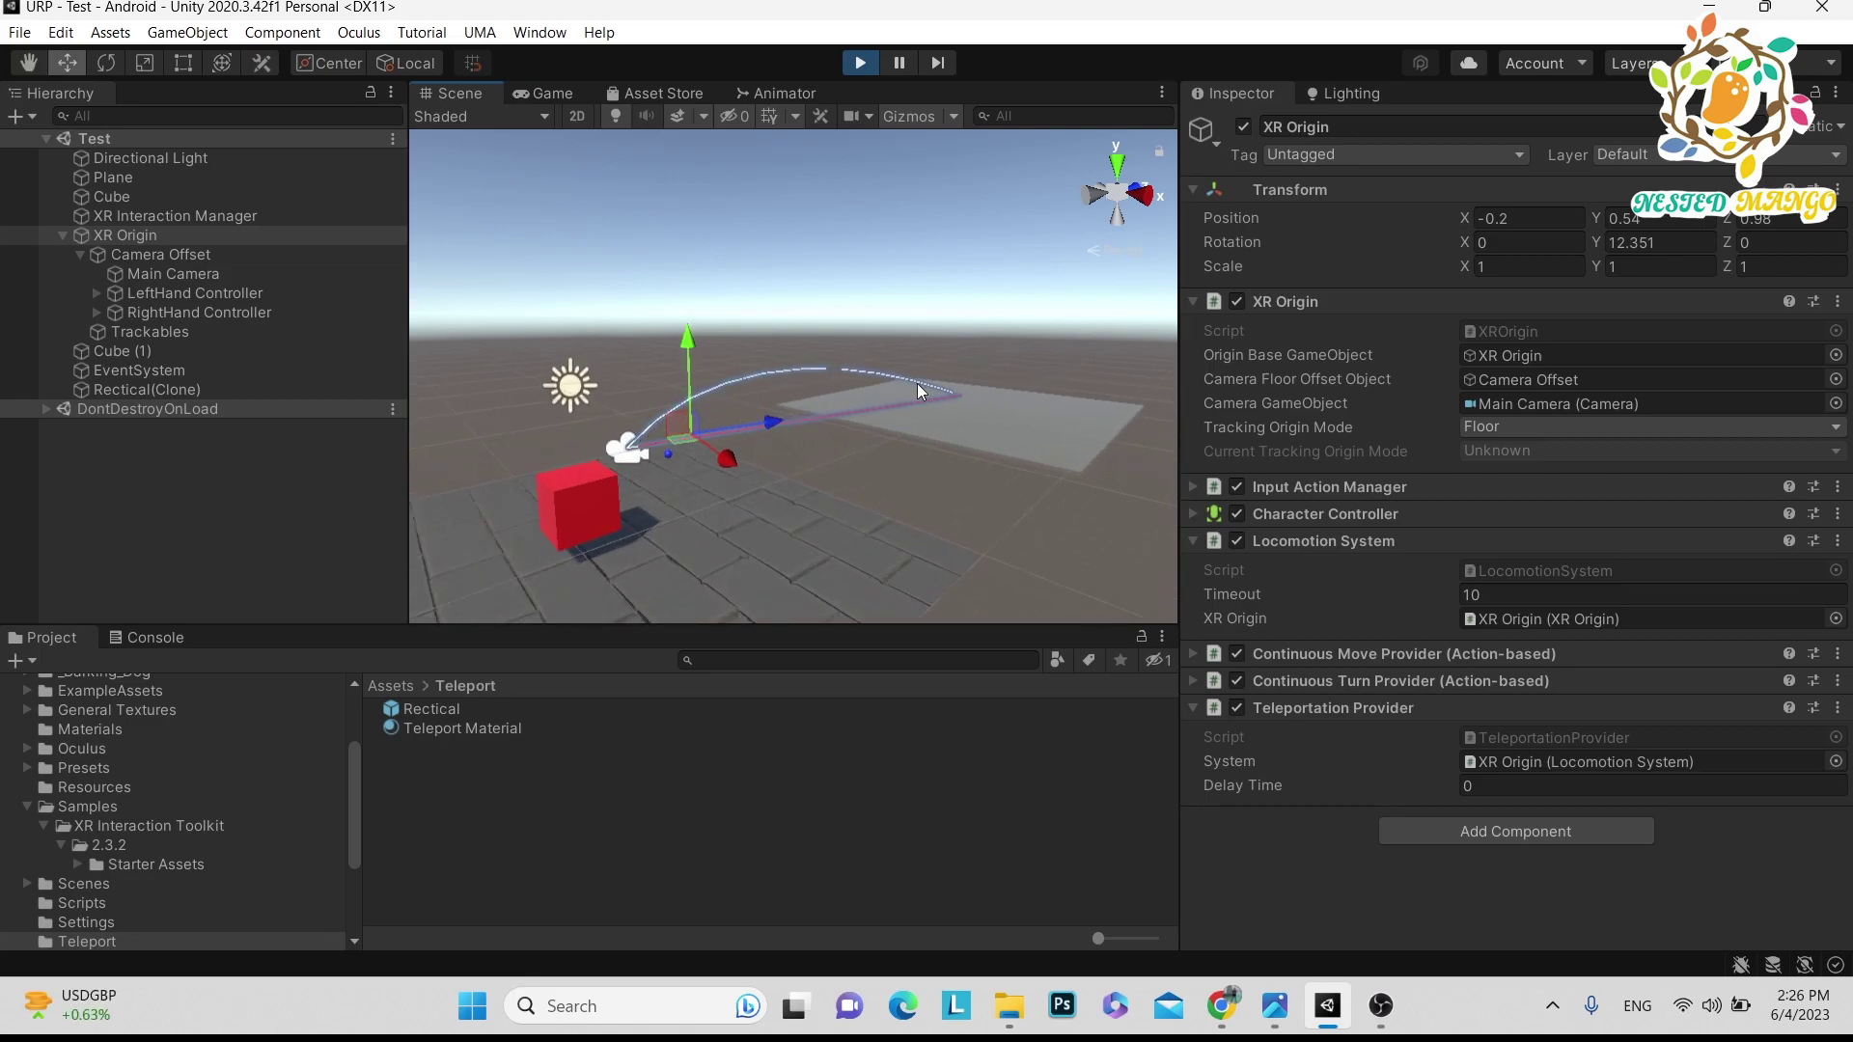
pyautogui.scroll(5, 917, 384)
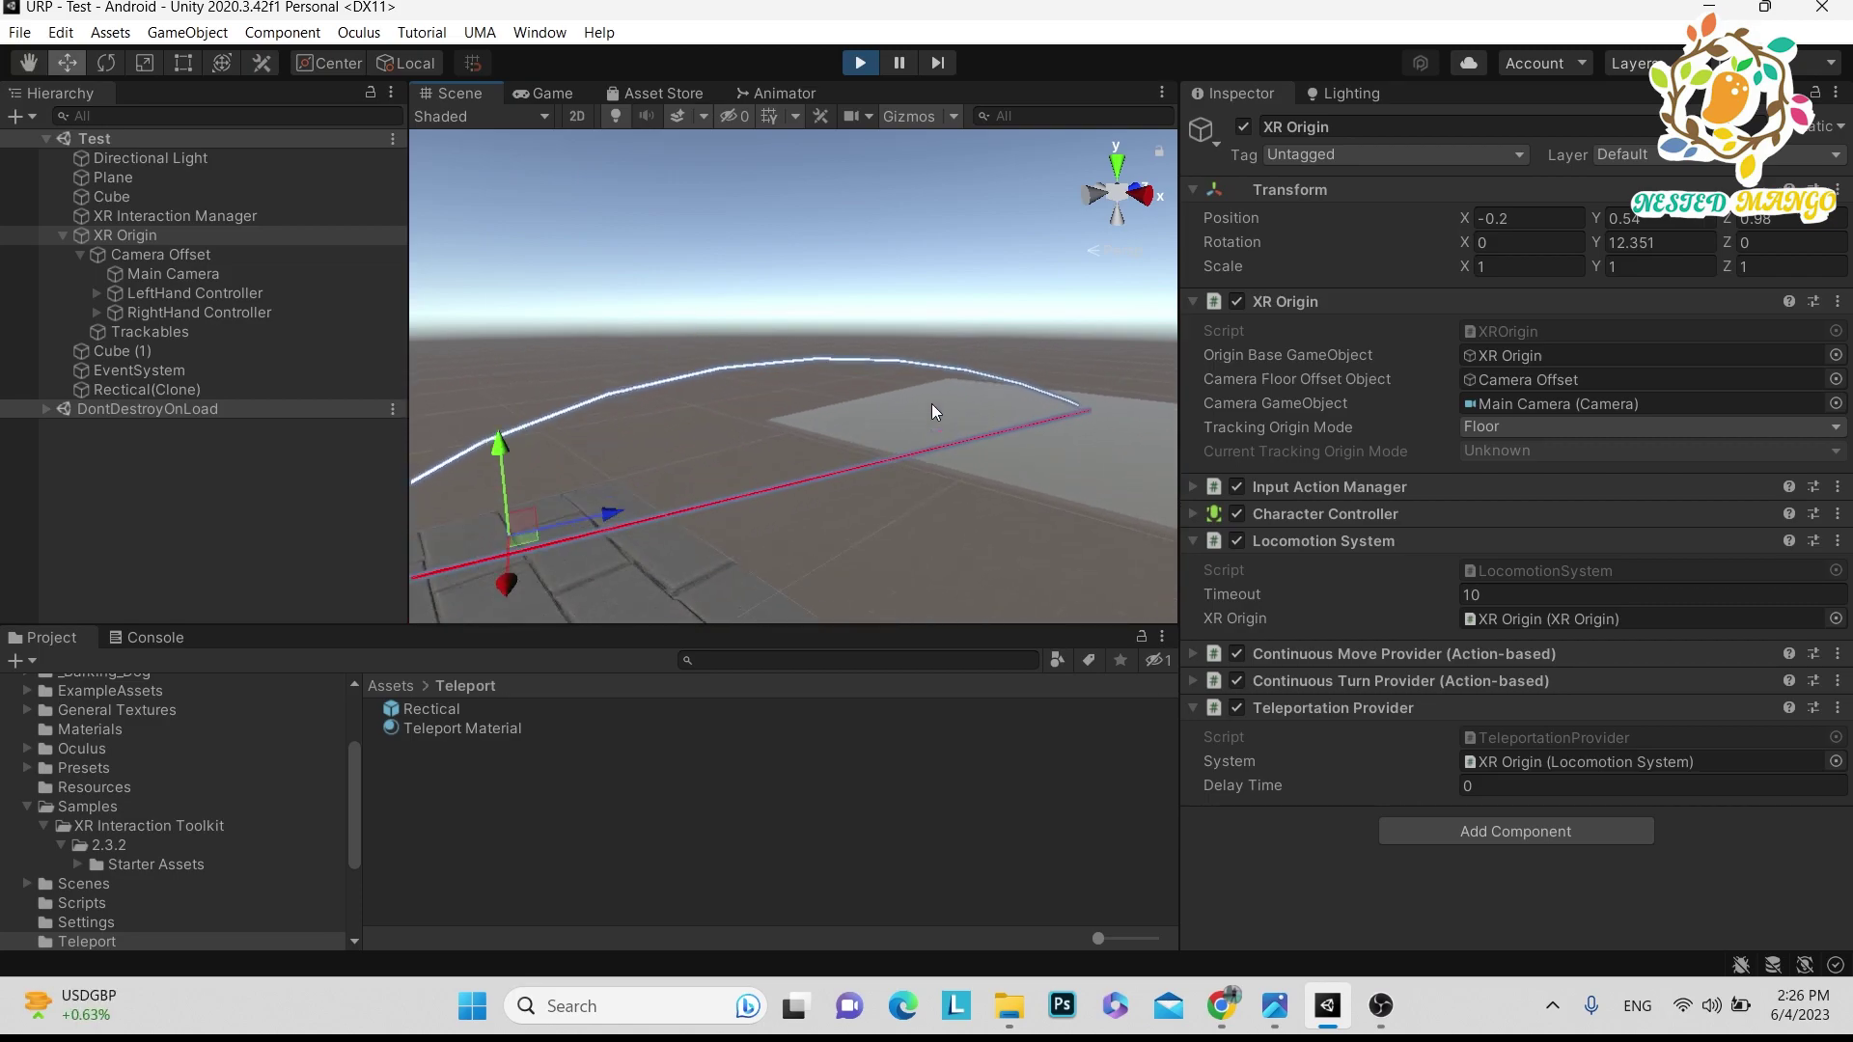
pyautogui.moveTo(930, 403); pyautogui.dragTo(692, 495, button='right')
pyautogui.moveTo(692, 495); pyautogui.dragTo(716, 481)
# Set the LeftHand Controller ray's Control Point Distance to 3
pyautogui.press('w')
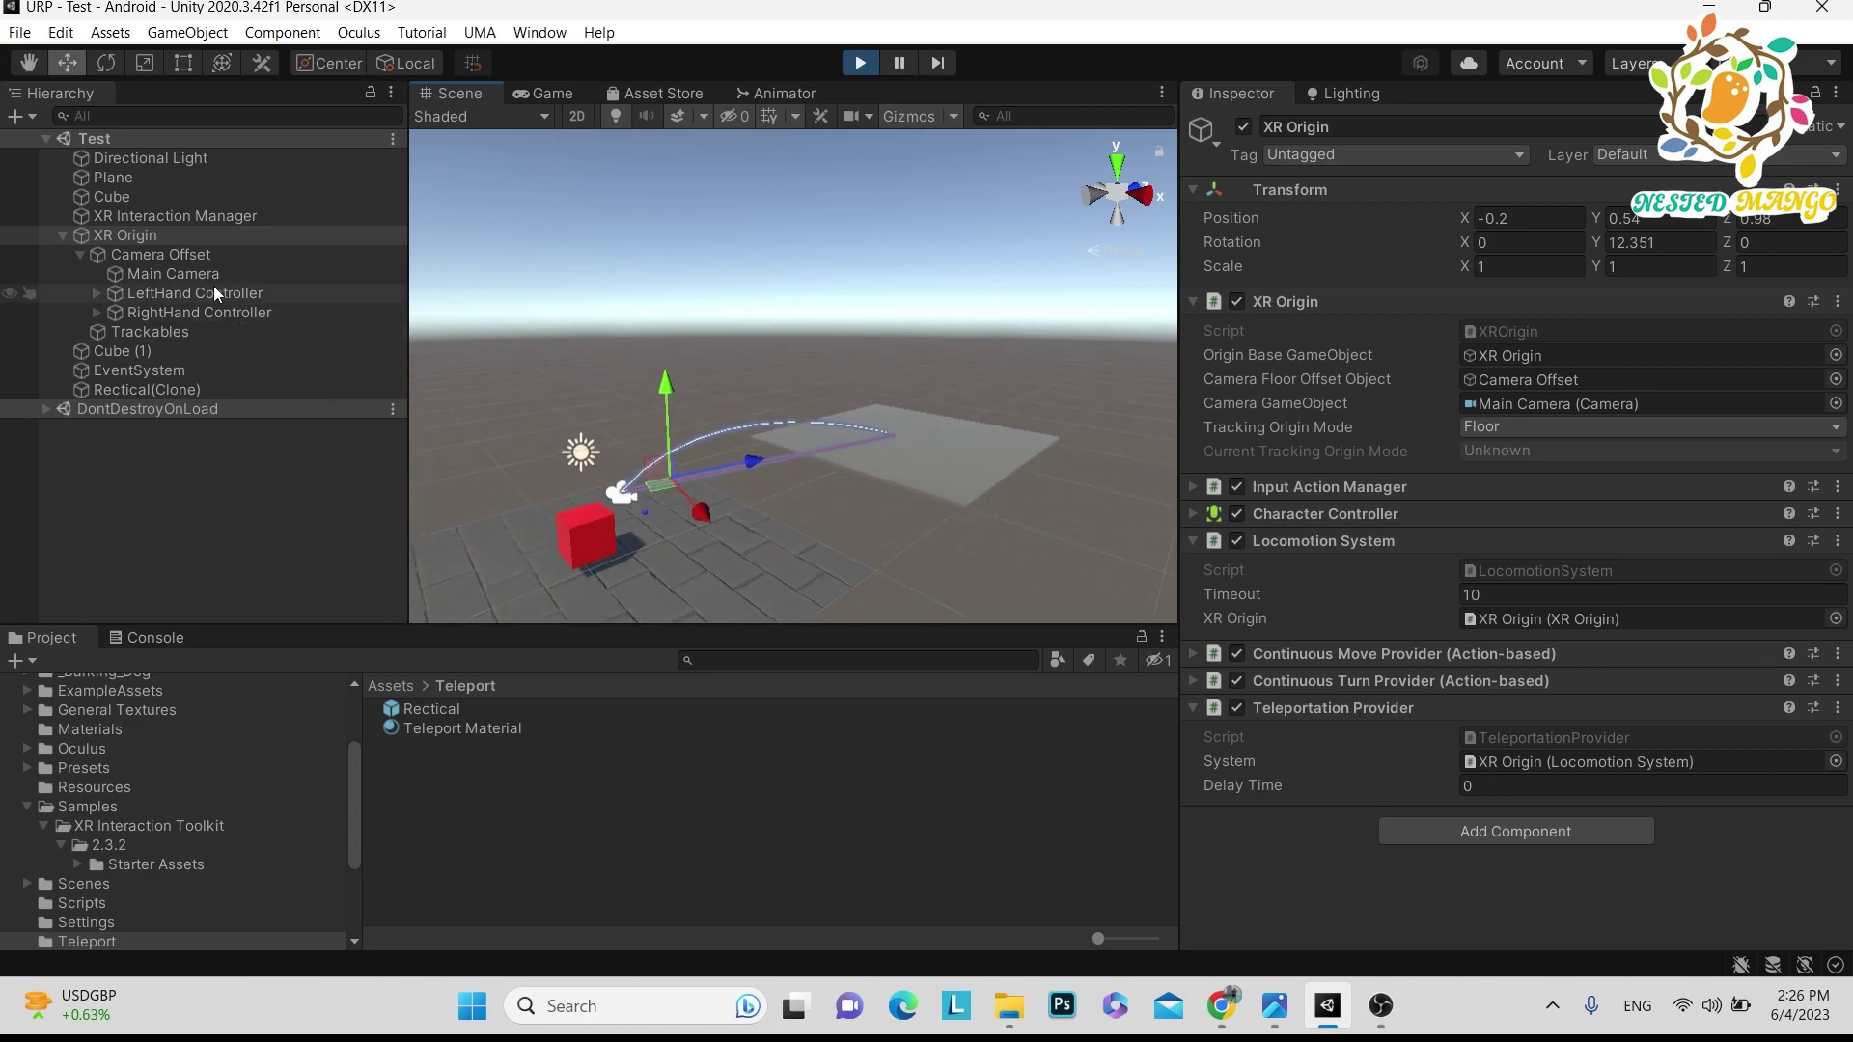
pyautogui.click(213, 288)
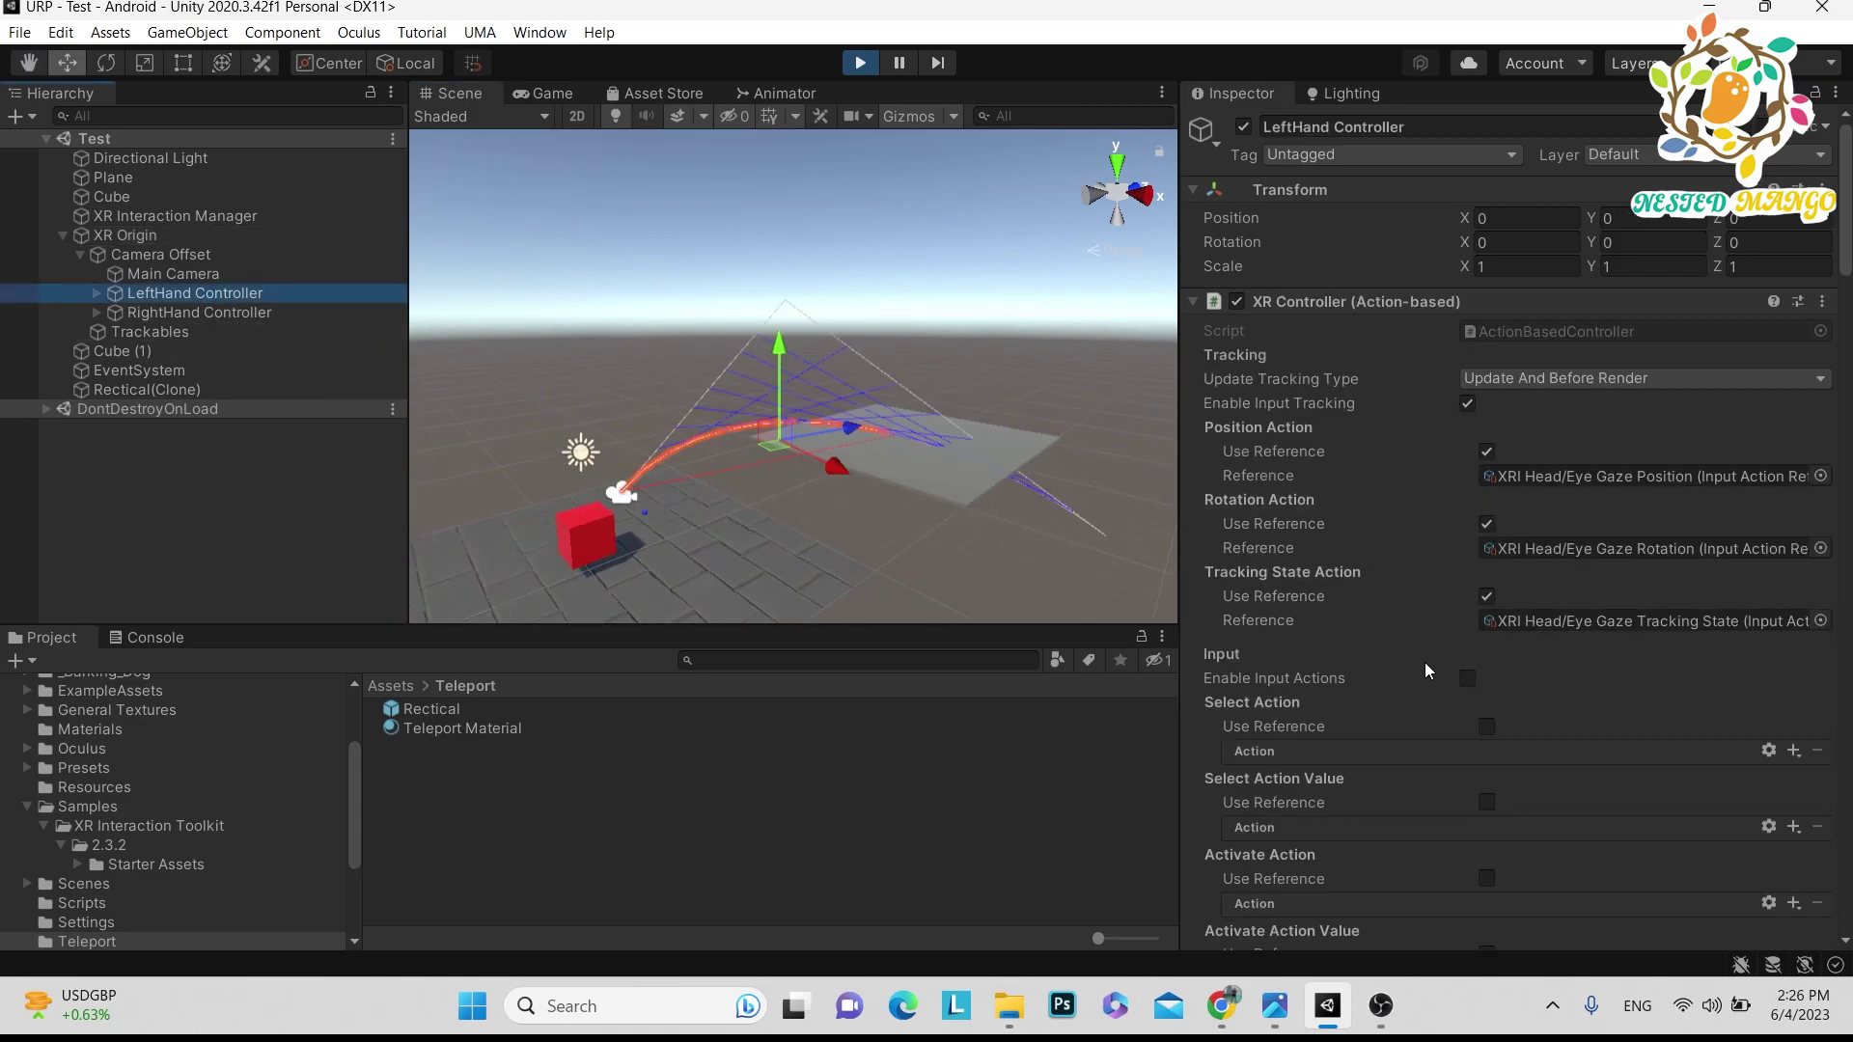
pyautogui.scroll(-10, 1399, 608)
pyautogui.scroll(-15, 1387, 608)
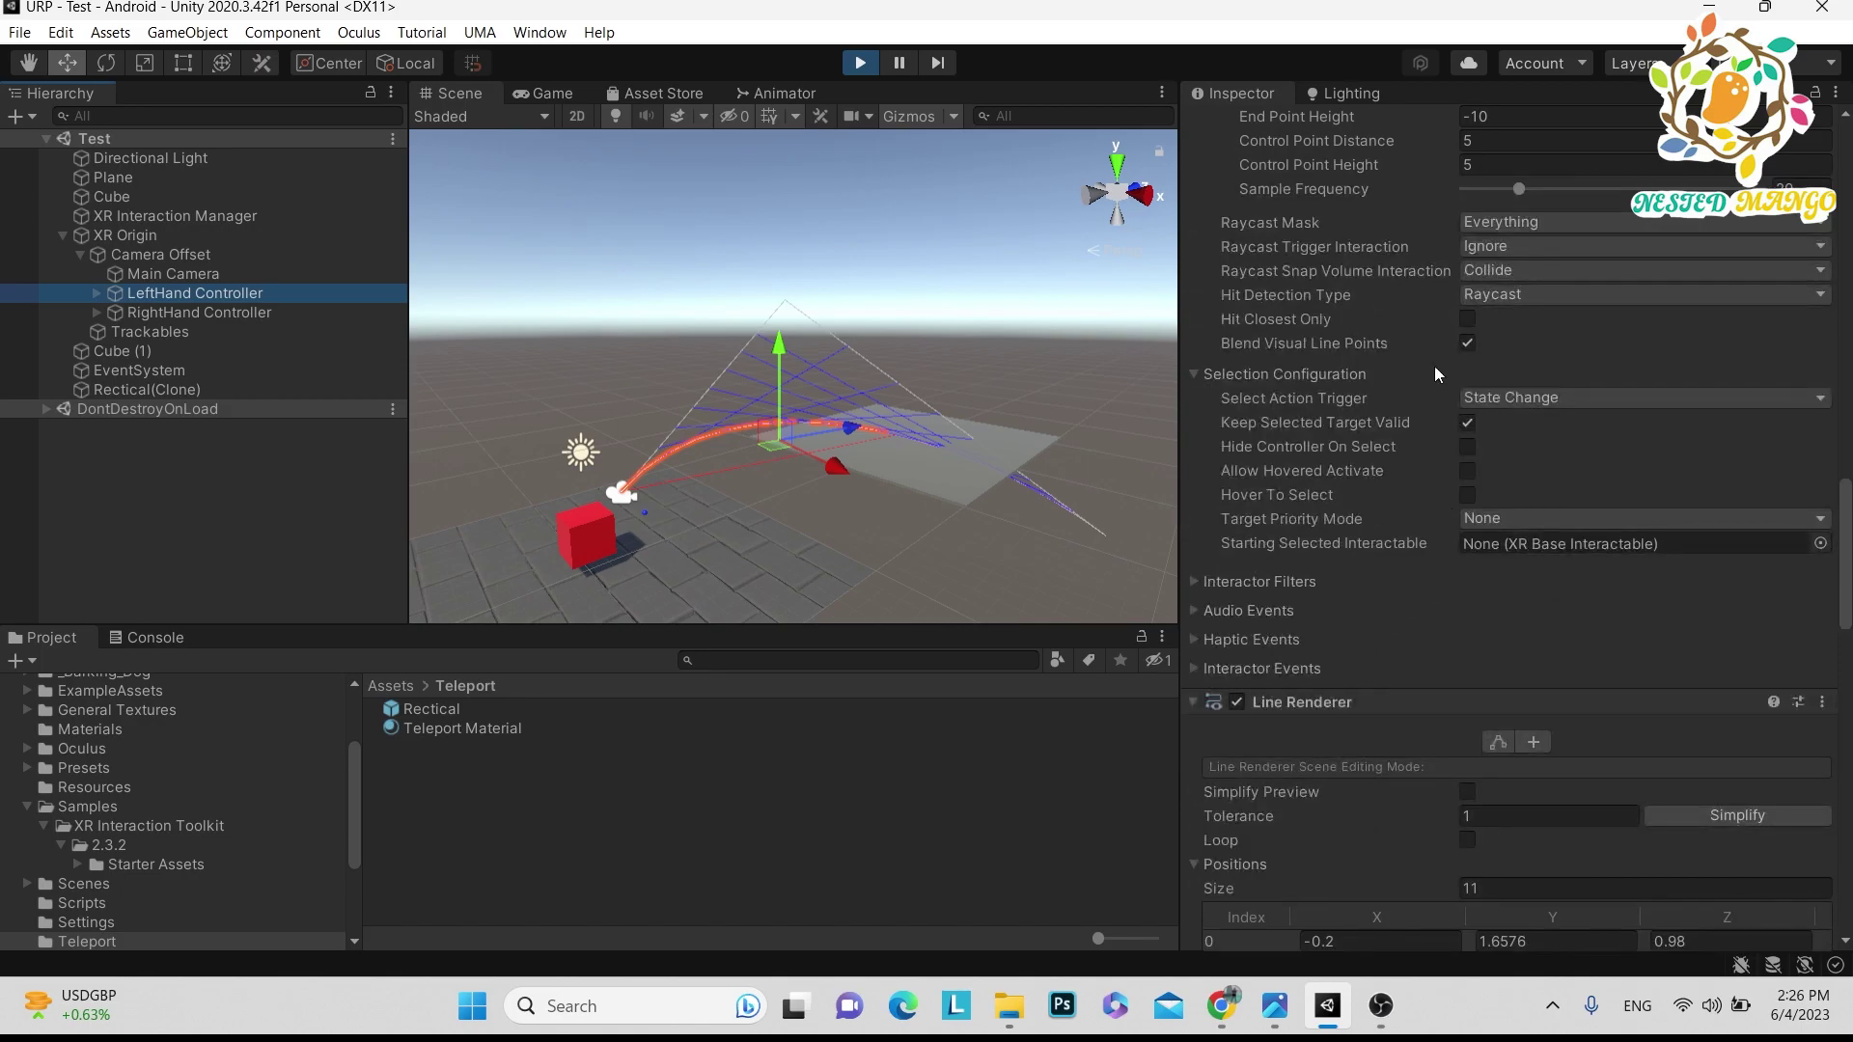
pyautogui.scroll(-6, 1438, 386)
pyautogui.scroll(12, 1444, 420)
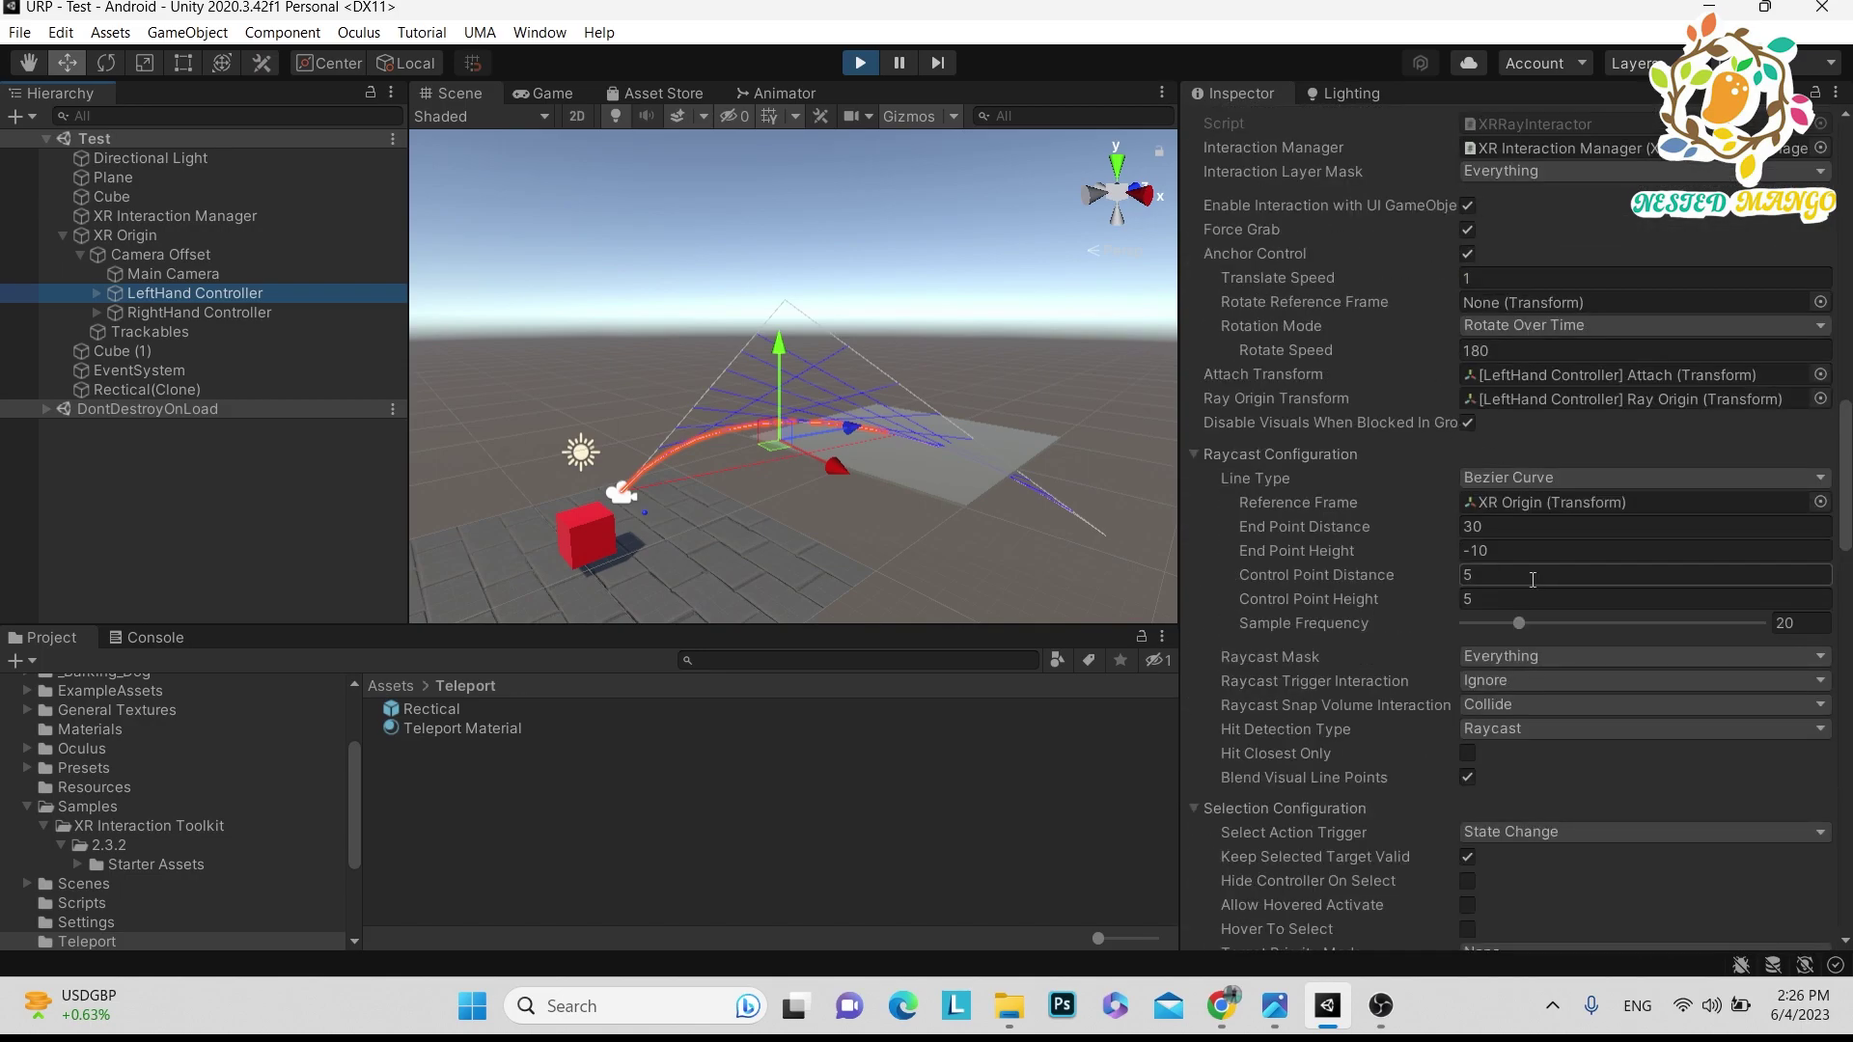
pyautogui.click(1495, 579)
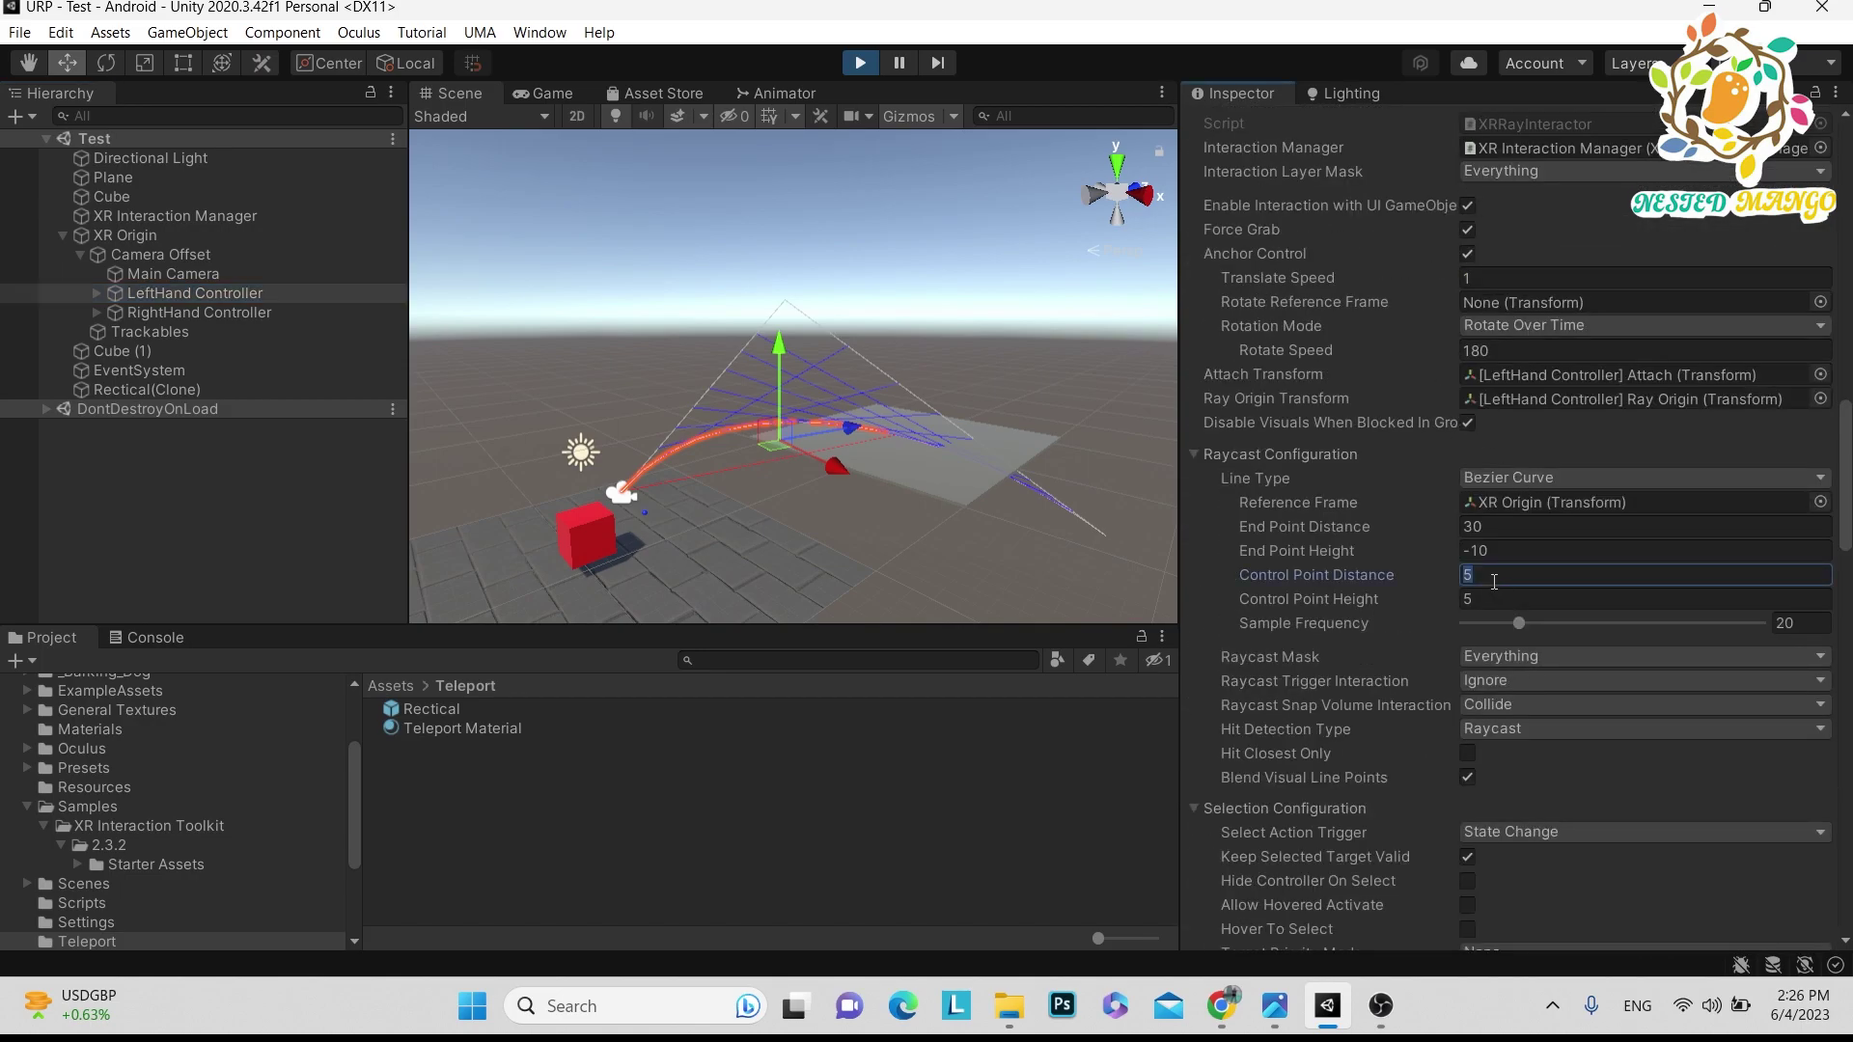
pyautogui.write('2')
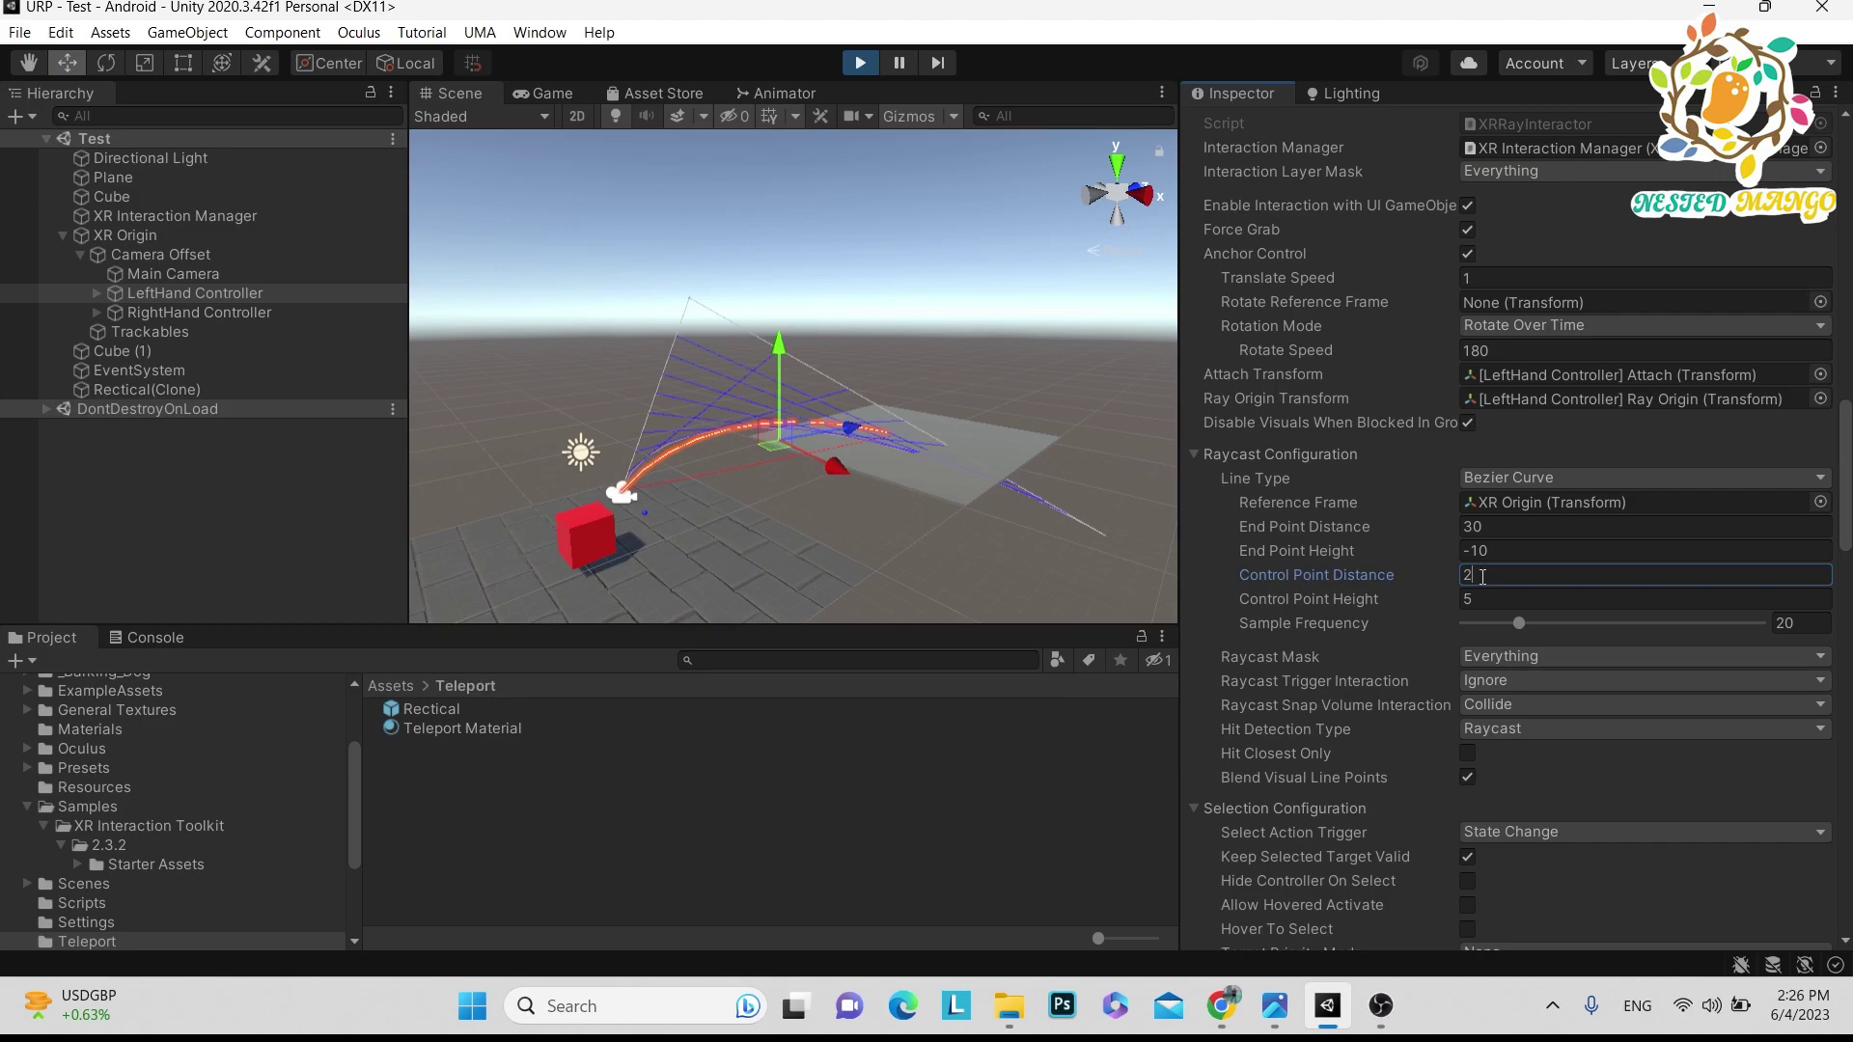
pyautogui.write('1')
pyautogui.doubleClick(1495, 579)
pyautogui.write('3')
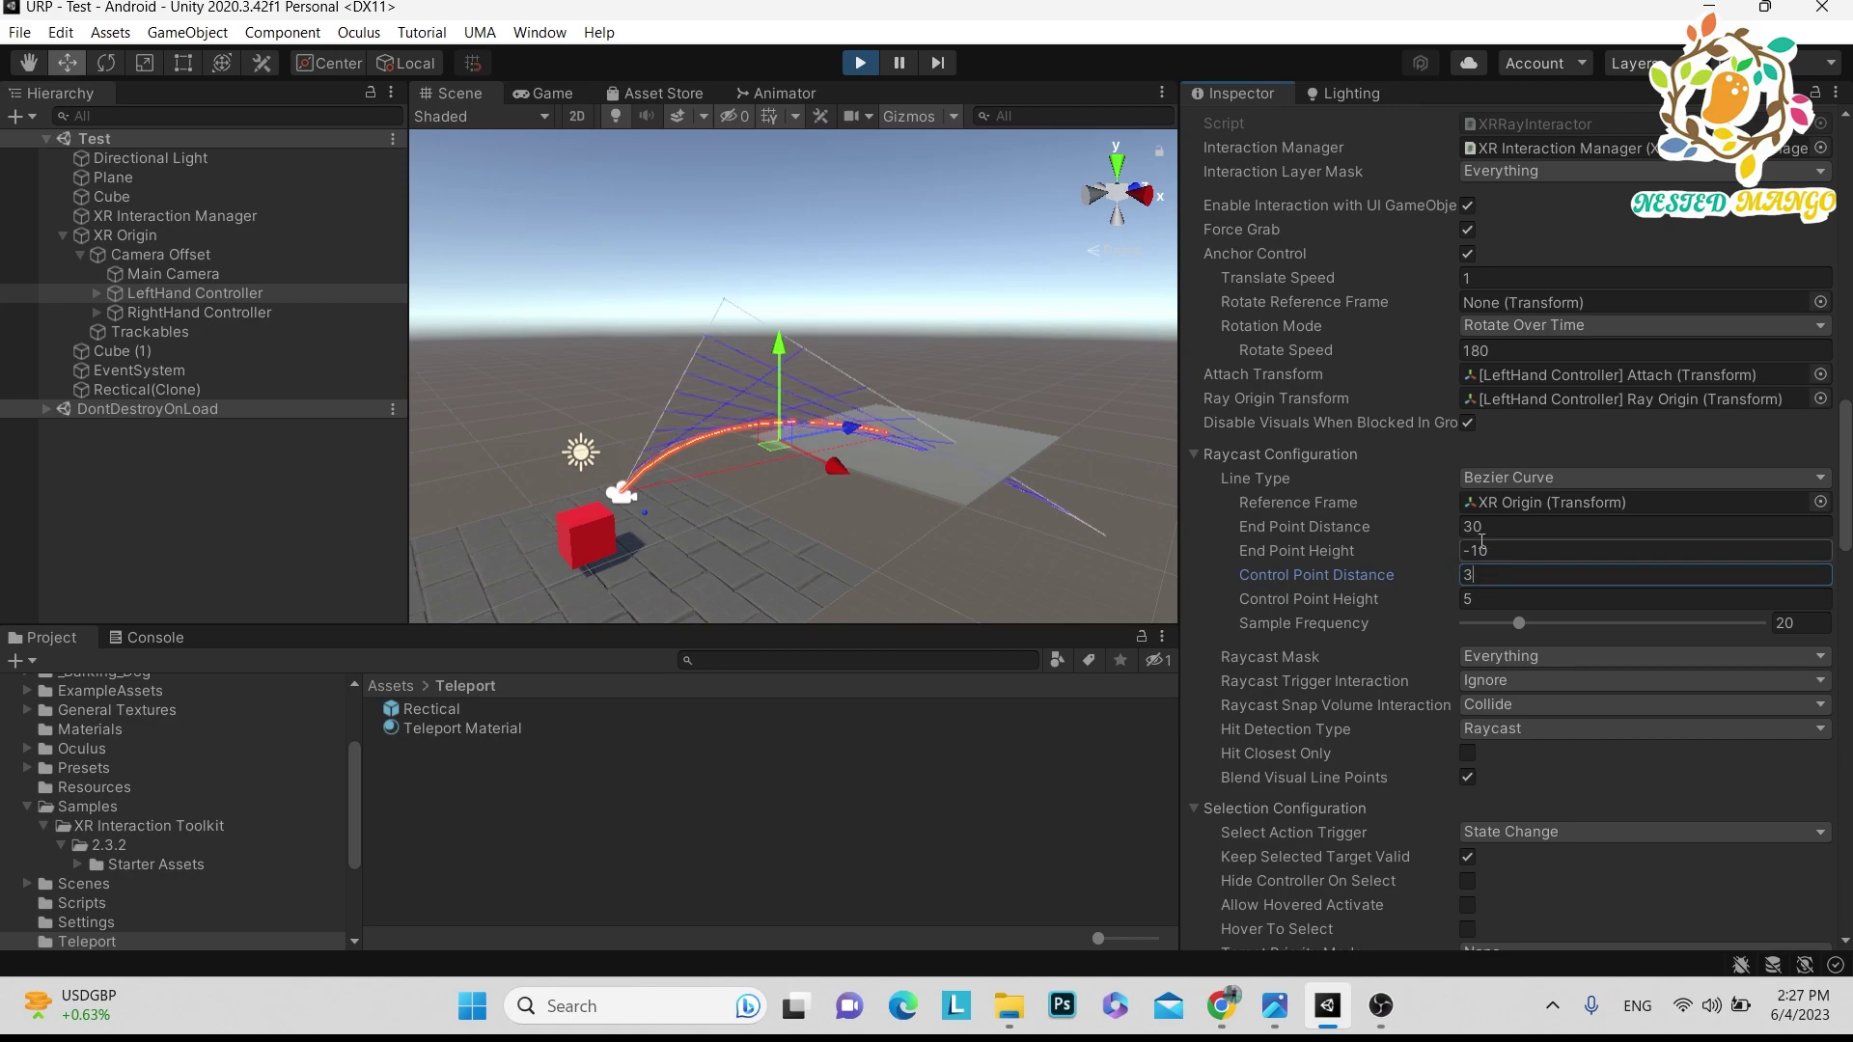
pyautogui.click(1482, 543)
# Set End Point Distance to 45 and attempt to save during Play mode
pyautogui.click(1481, 527)
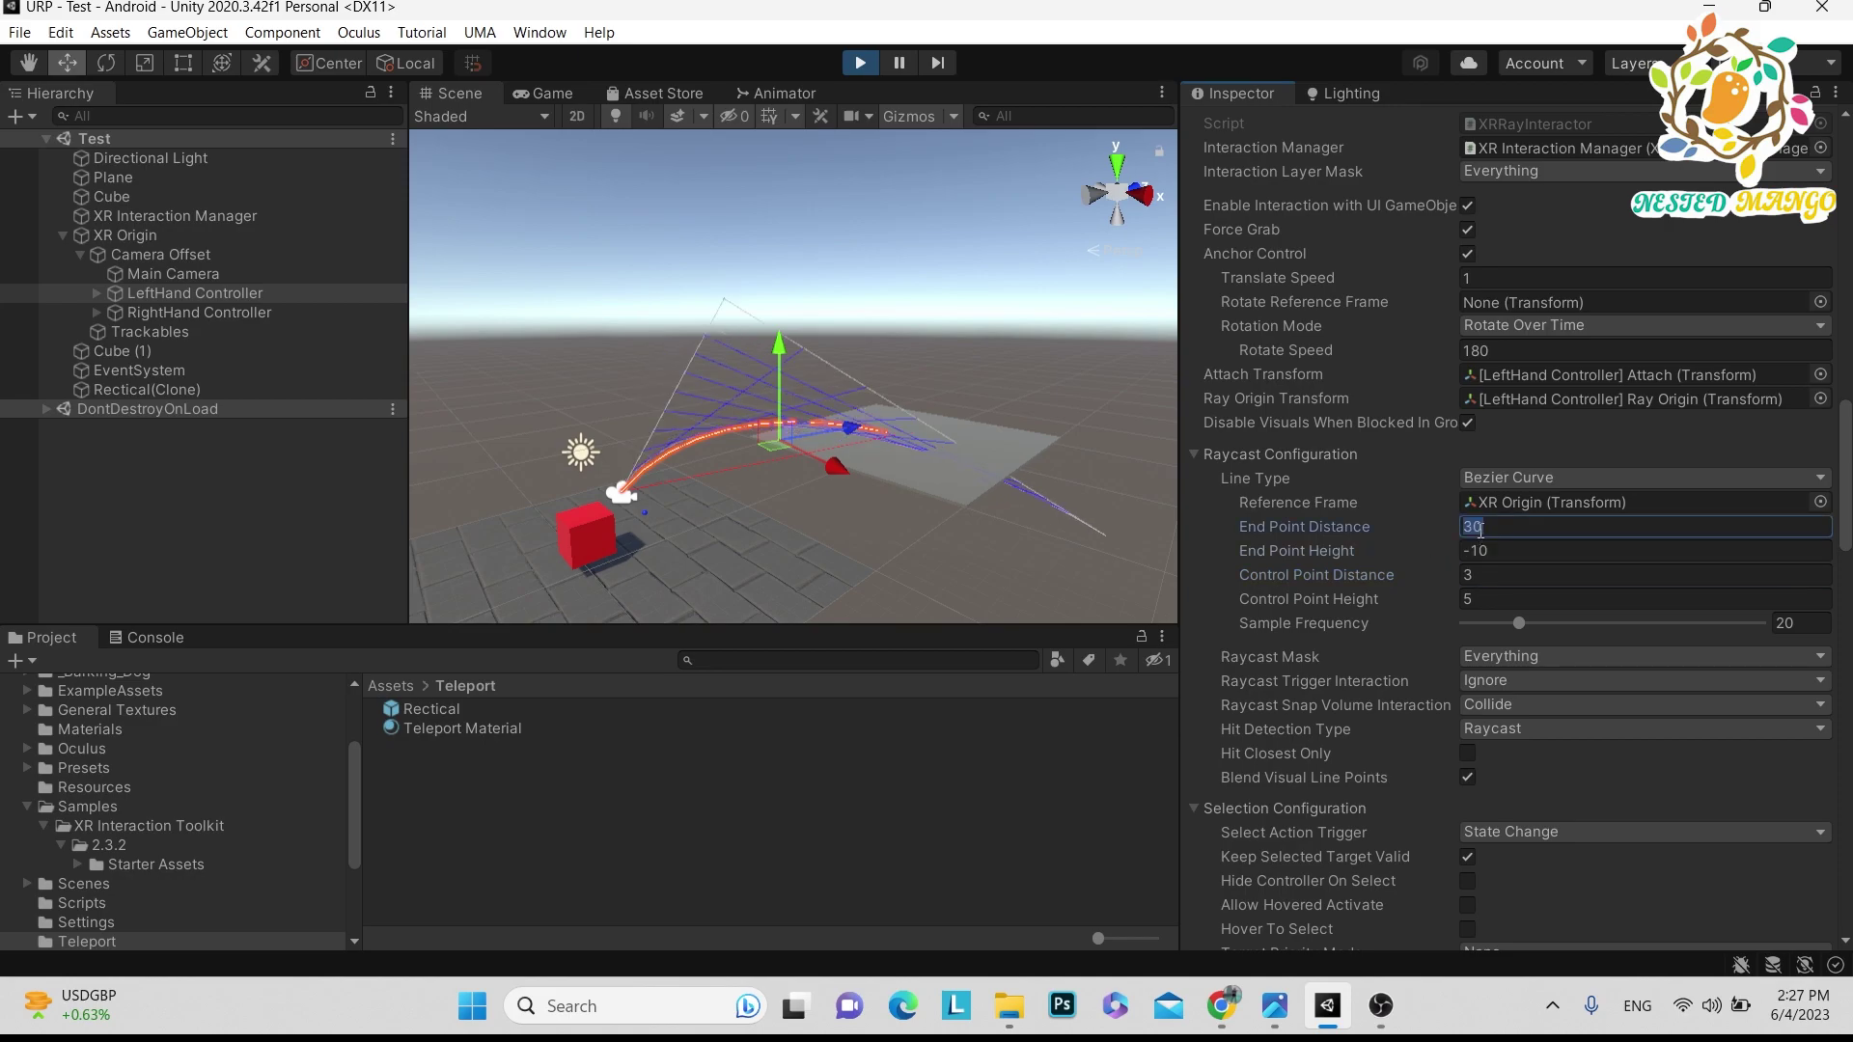
pyautogui.write('45')
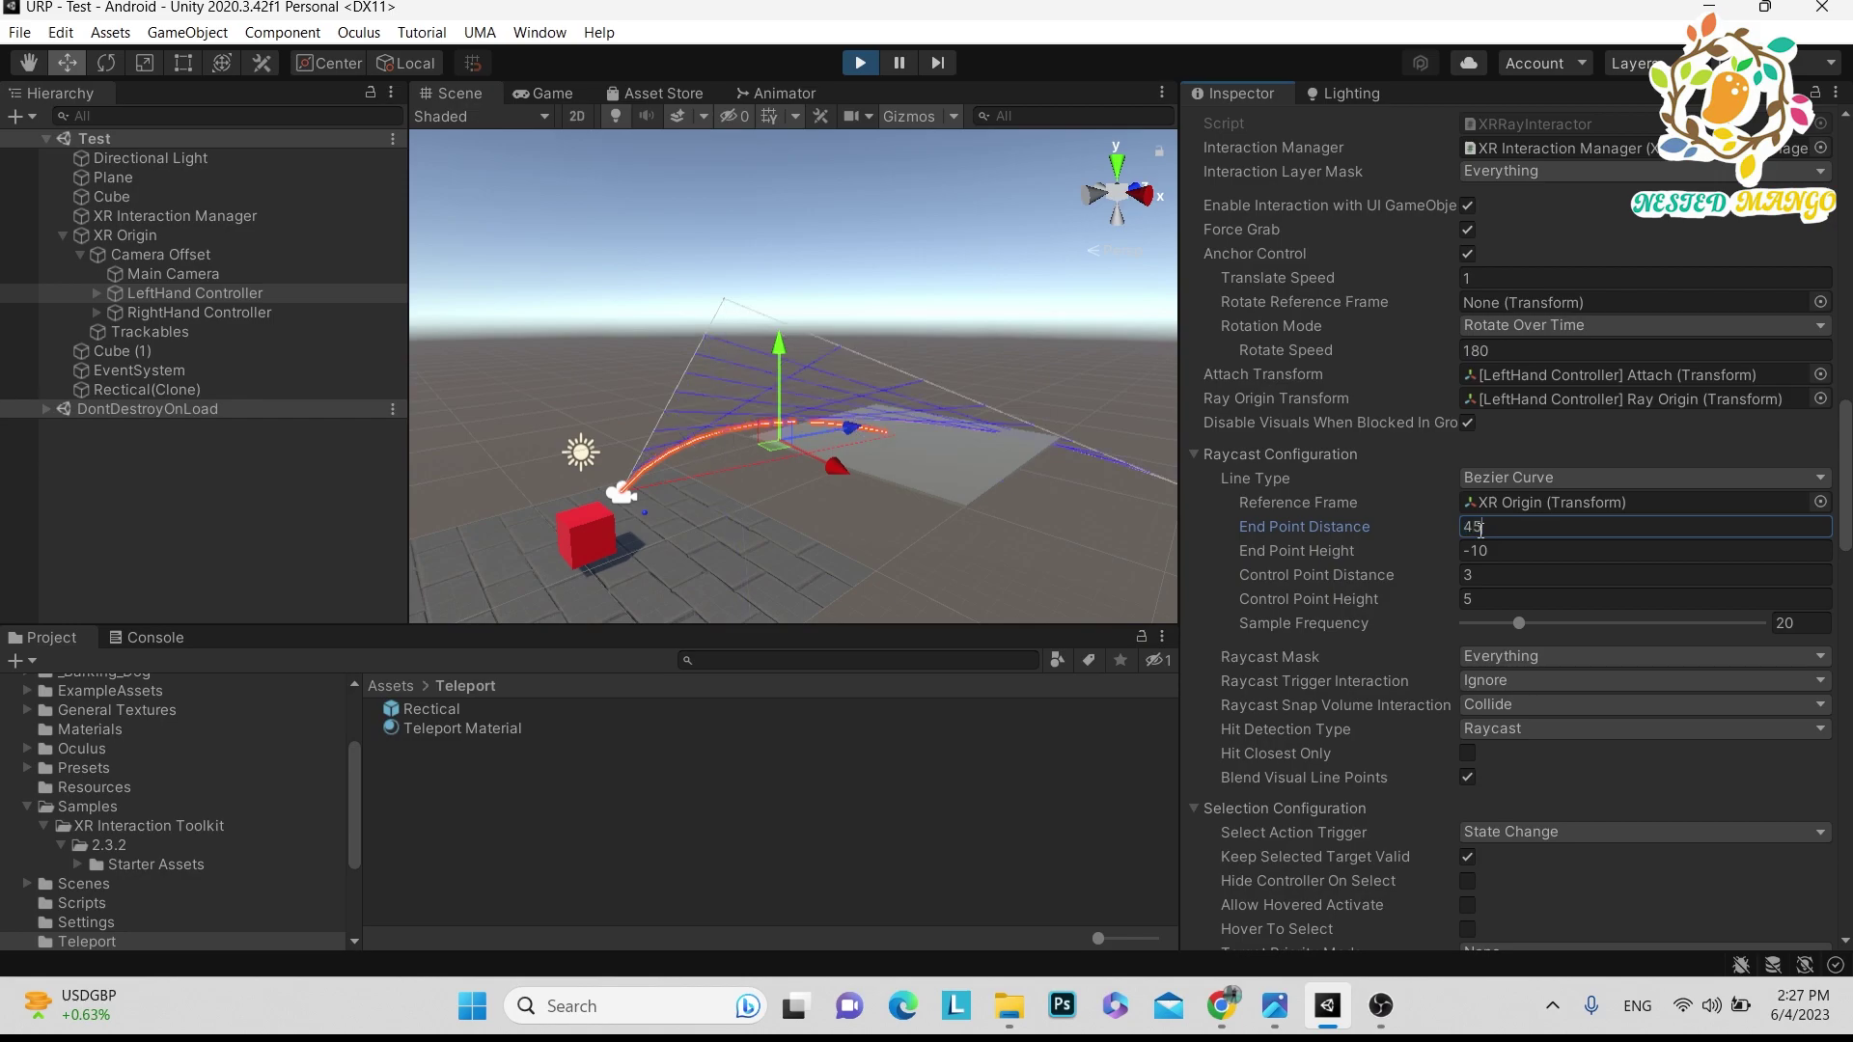
pyautogui.keyDown('alt'); pyautogui.moveTo(736, 452); pyautogui.dragTo(824, 439); pyautogui.keyUp('alt')
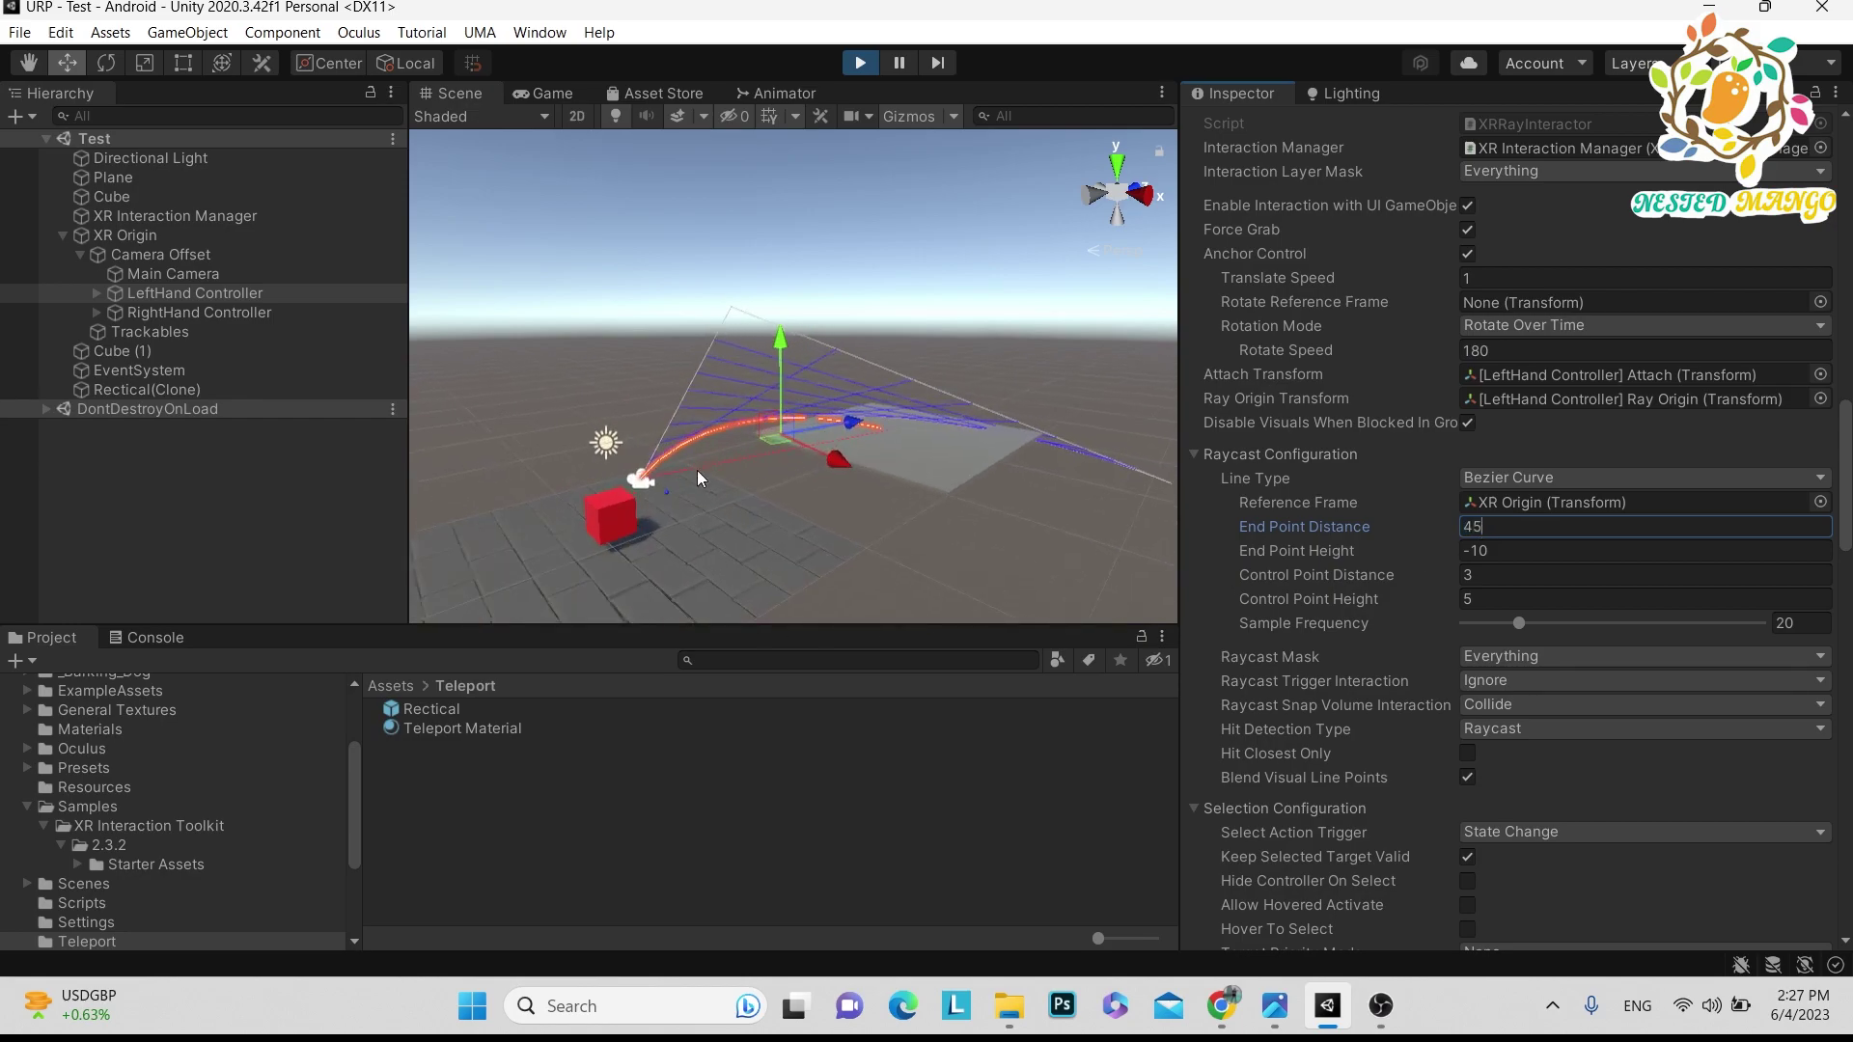
pyautogui.hotkey('ctrl', 's')
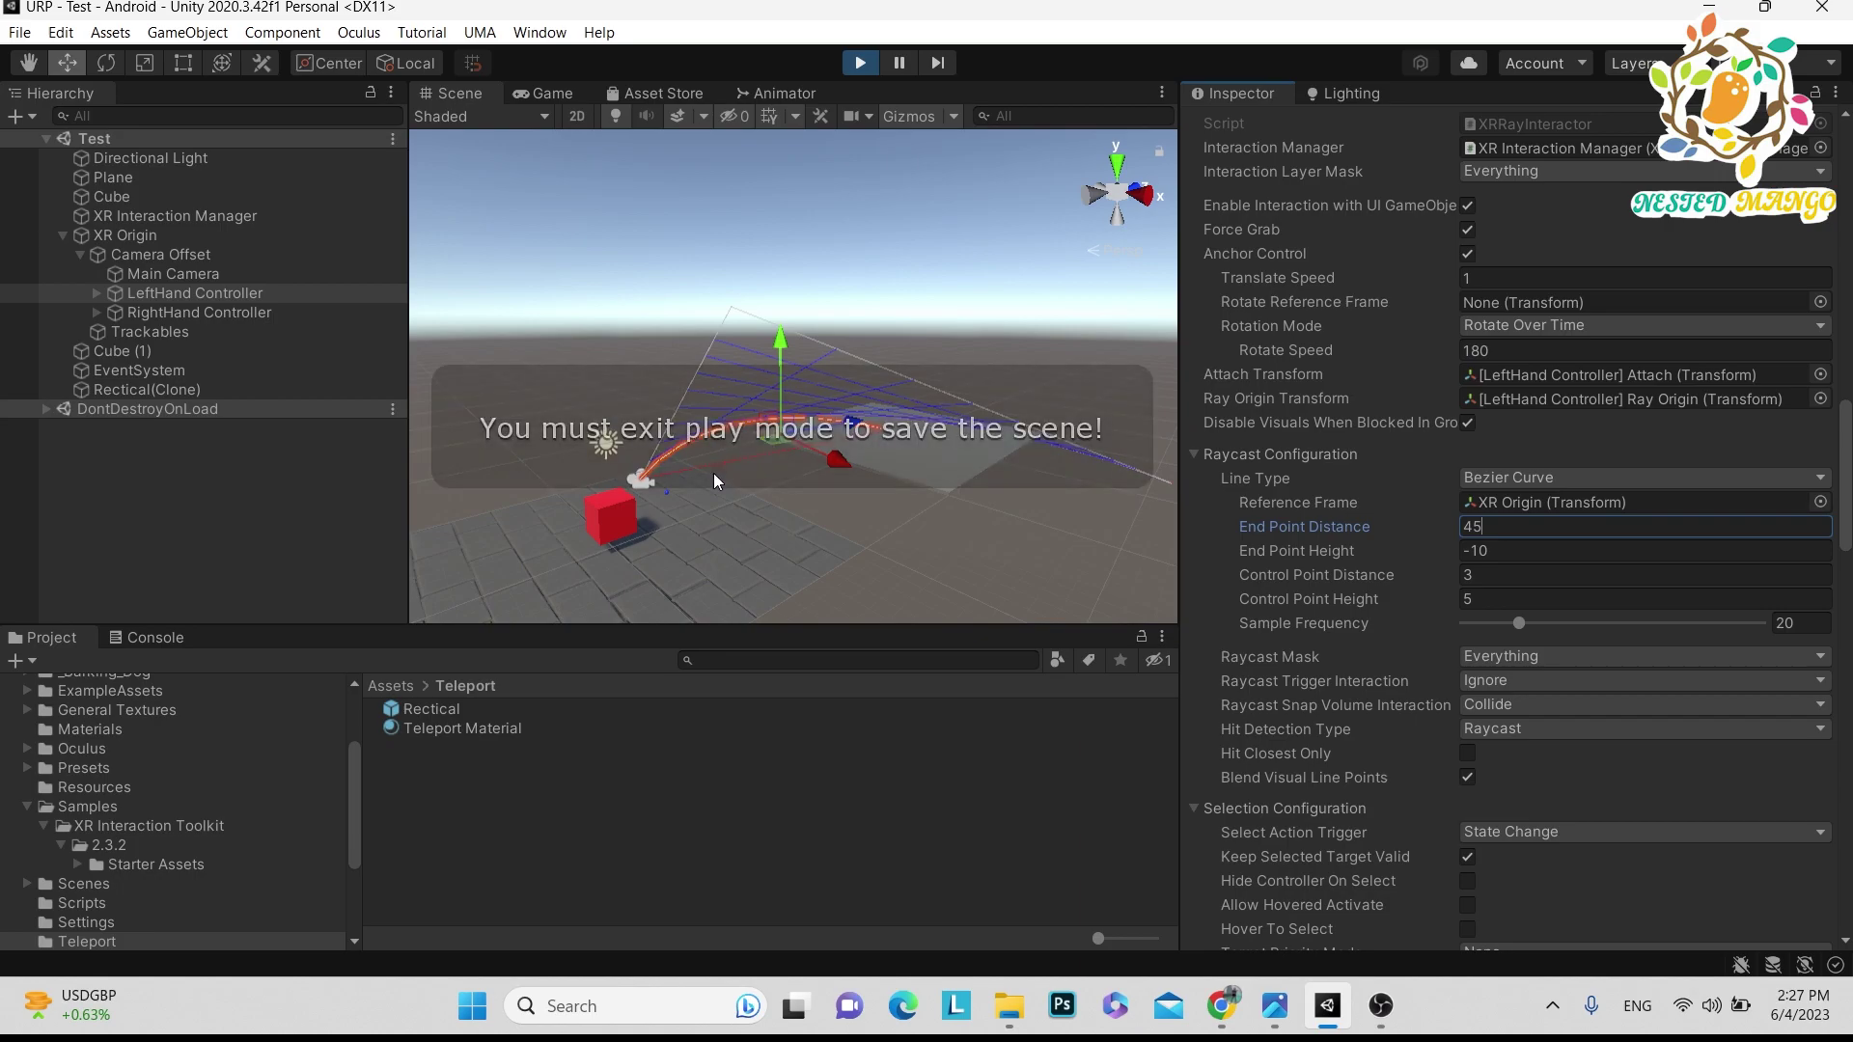
# Stop Play mode and collapse XR Origin in the Hierarchy
pyautogui.click(860, 63)
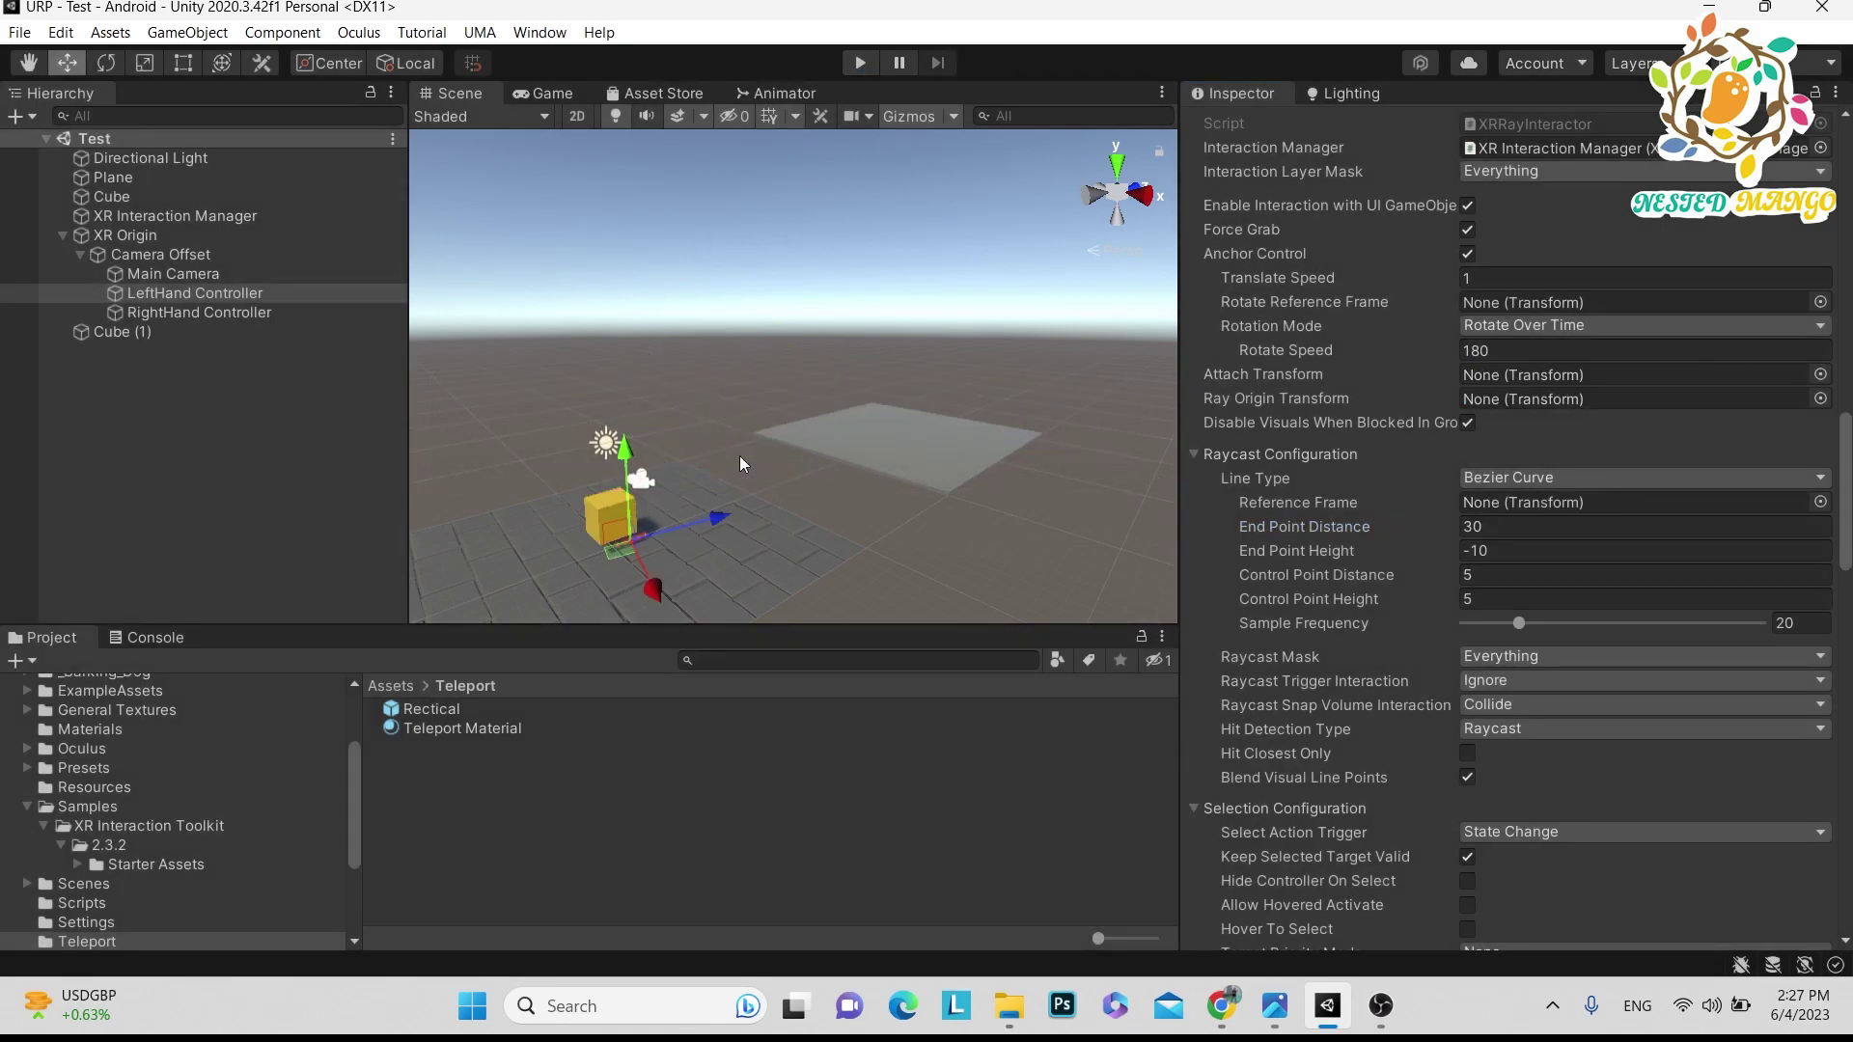
pyautogui.click(58, 232)
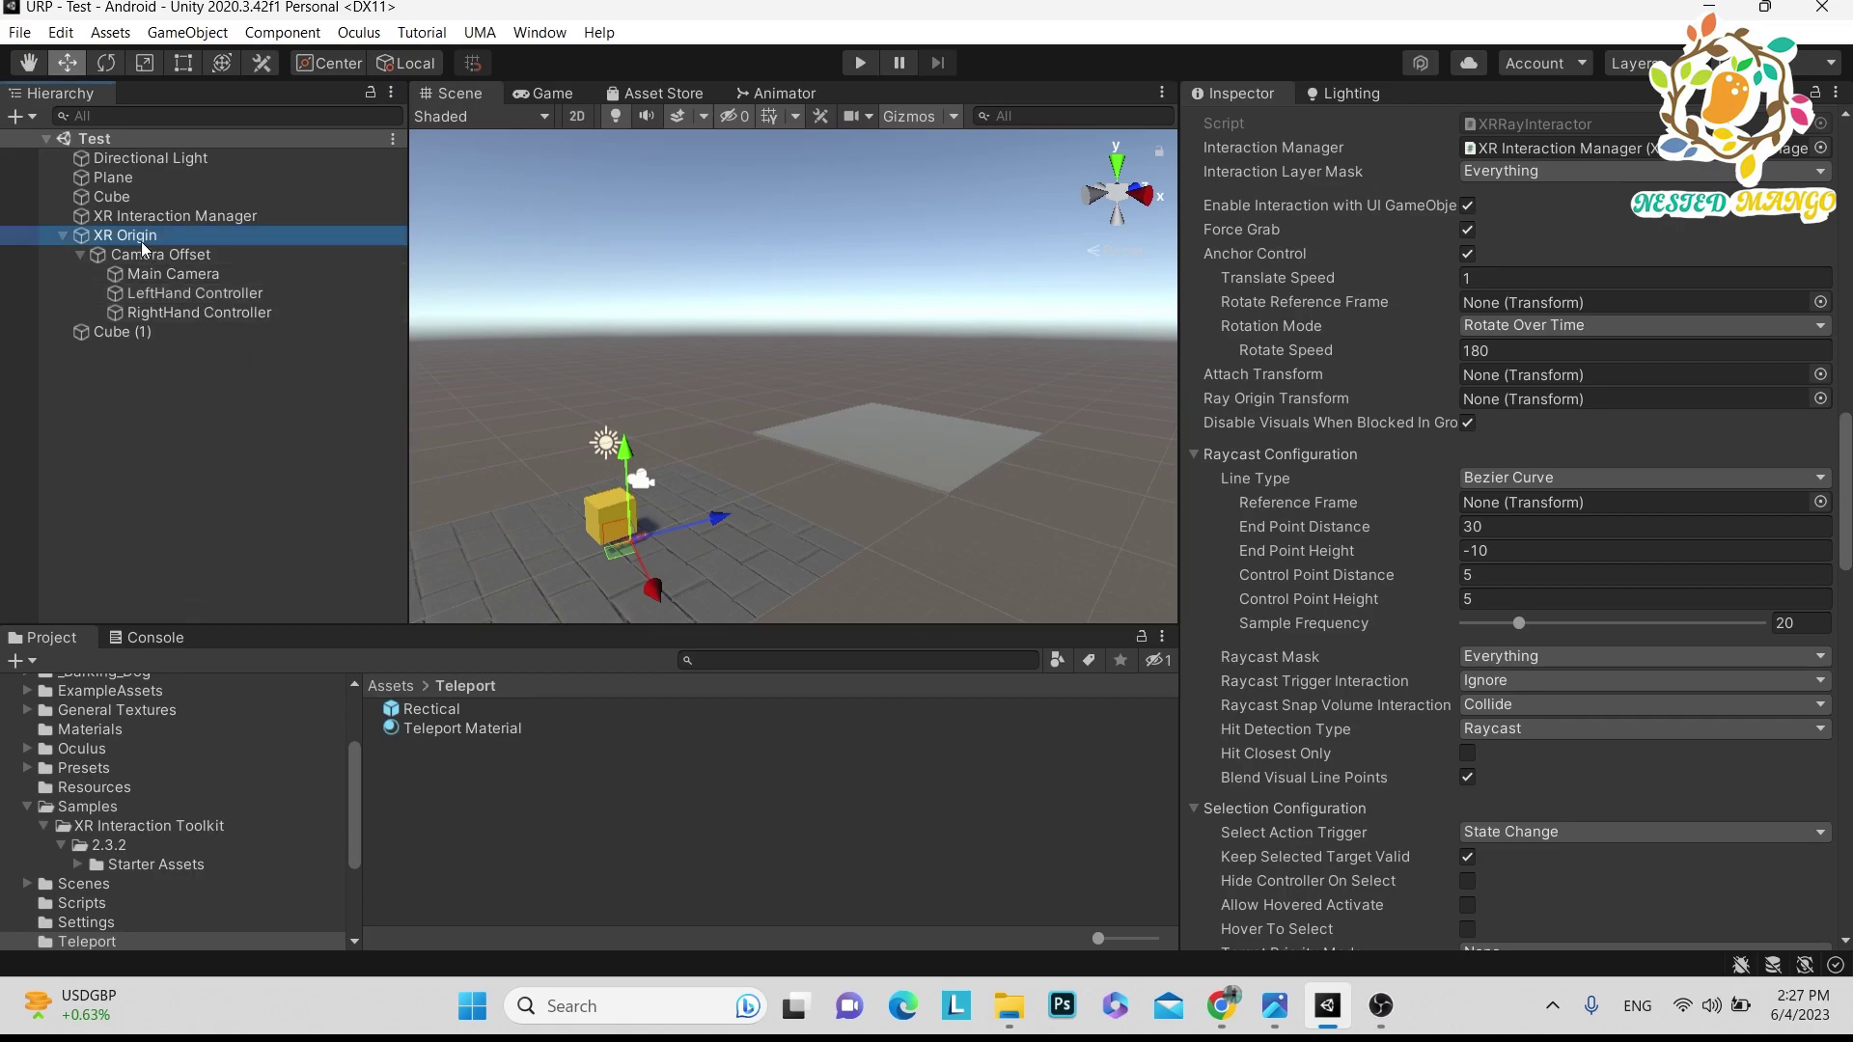
pyautogui.click(63, 236)
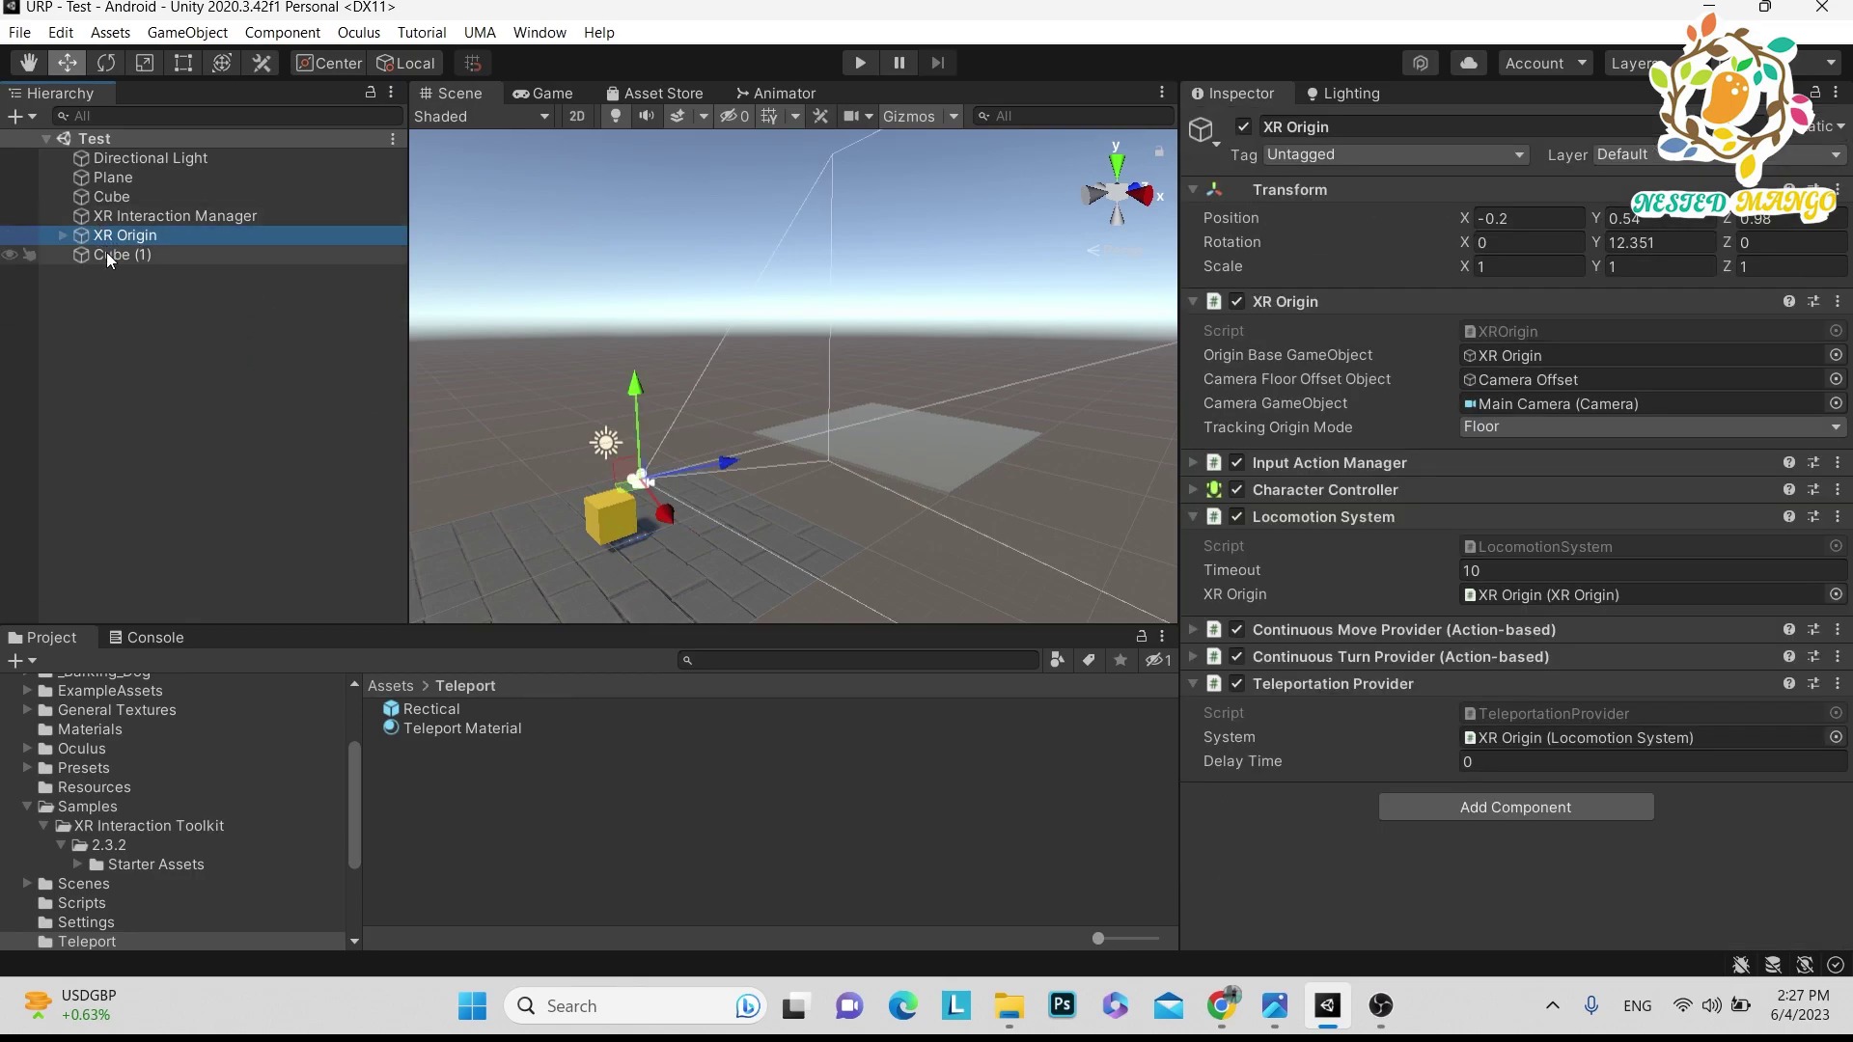
# Select Cube (1) alone and scroll to its Teleportation Area settings
pyautogui.click(106, 256)
pyautogui.keyDown('ctrl'); pyautogui.click(114, 198); pyautogui.keyUp('ctrl')
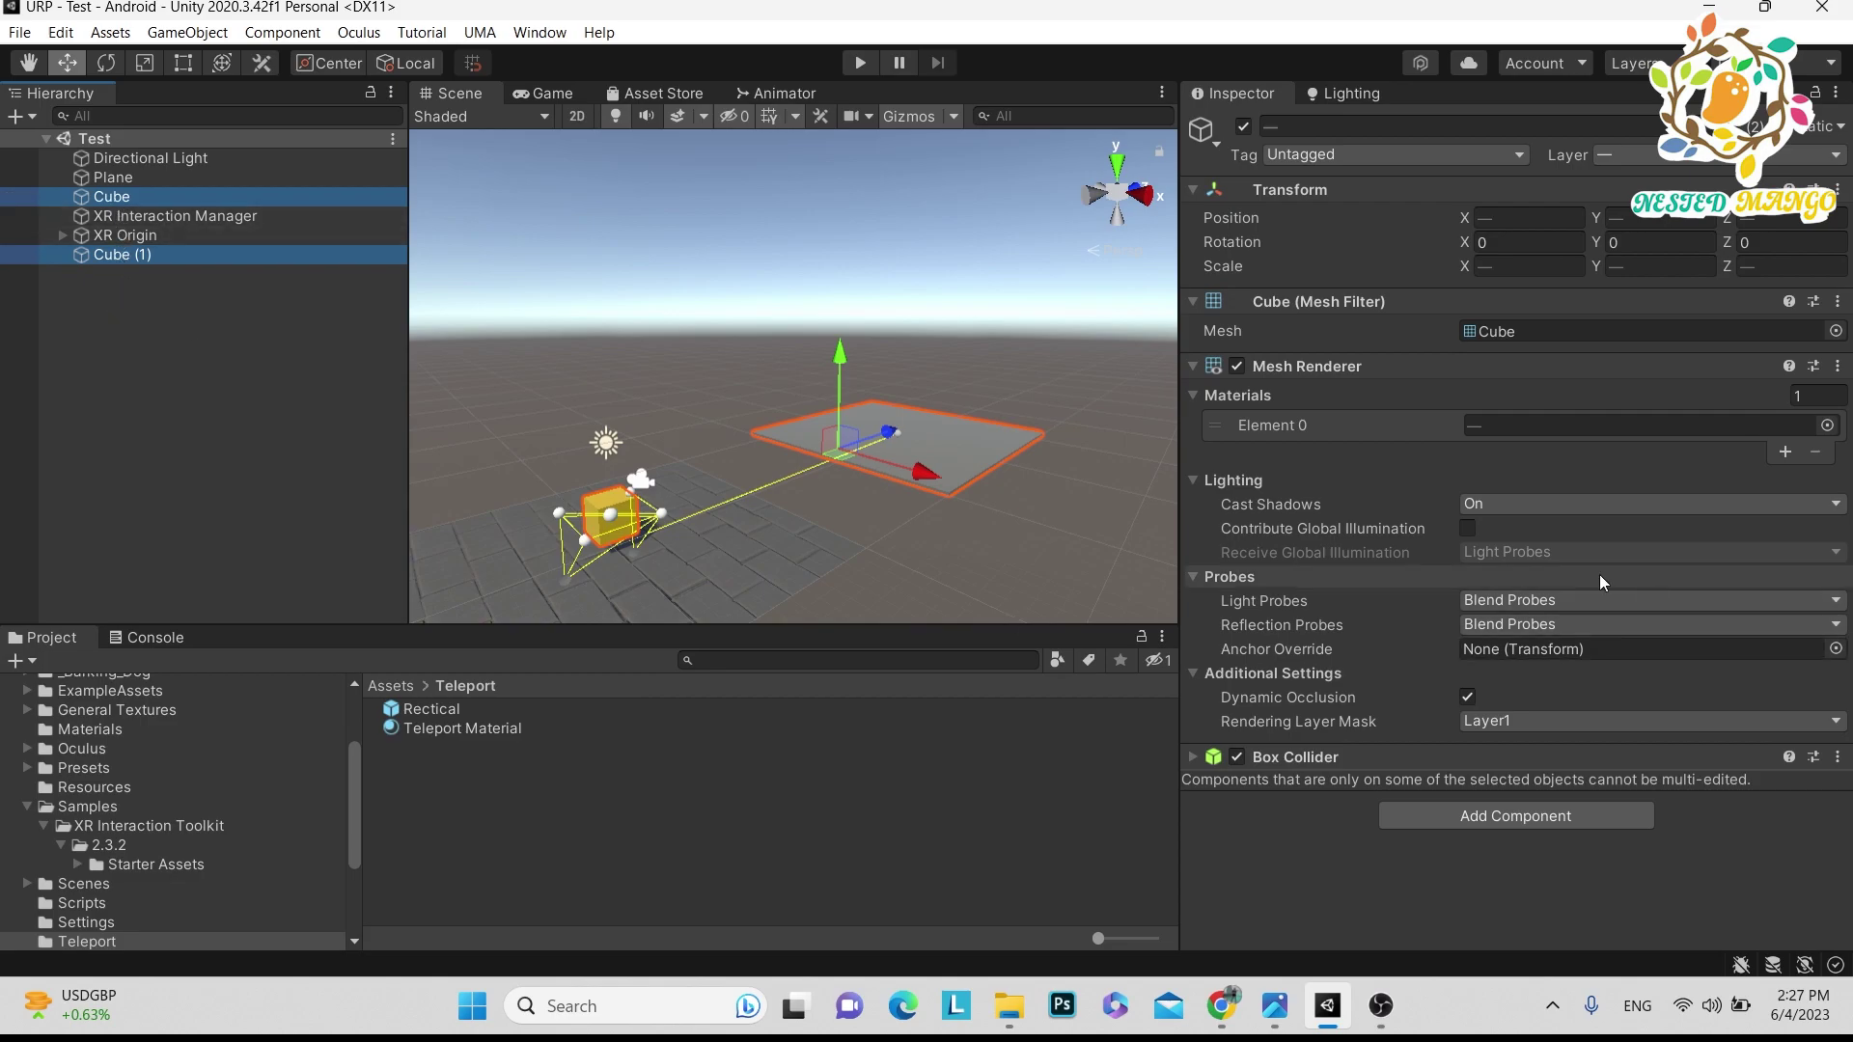
pyautogui.click(102, 202)
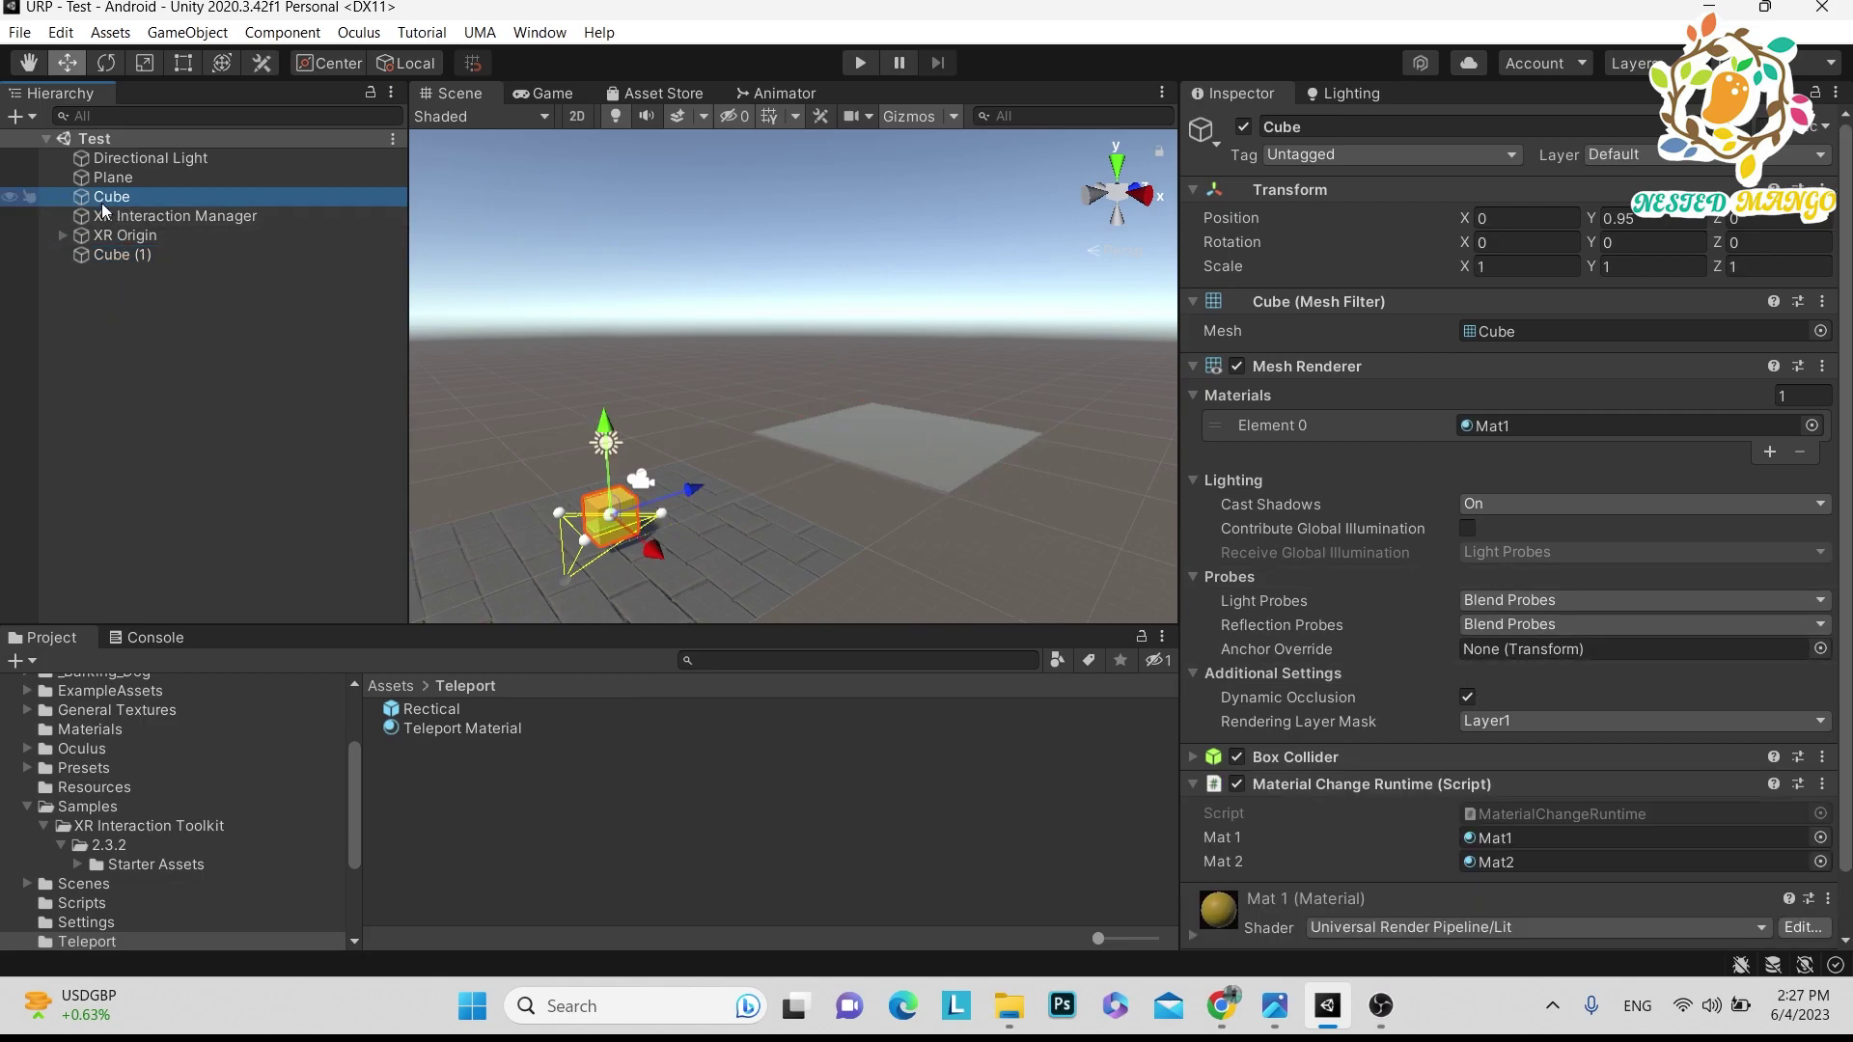
pyautogui.click(100, 257)
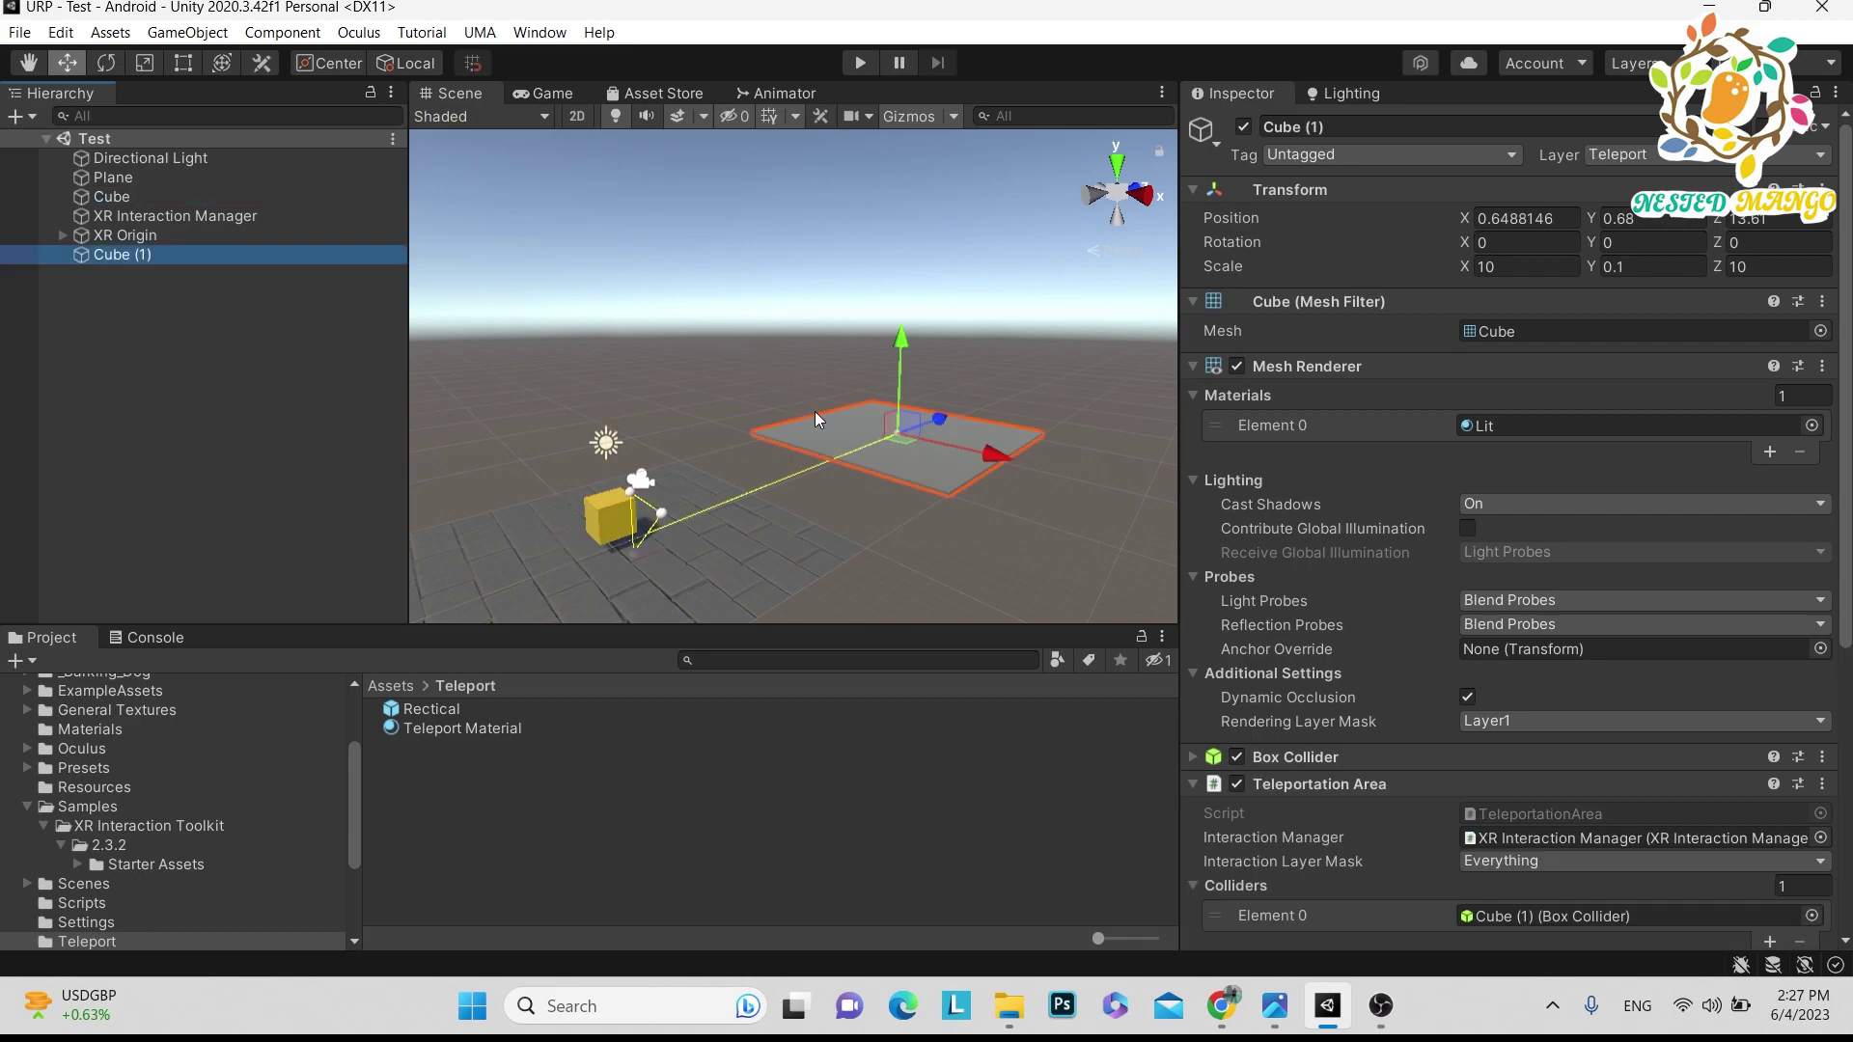
pyautogui.scroll(-2, 814, 380)
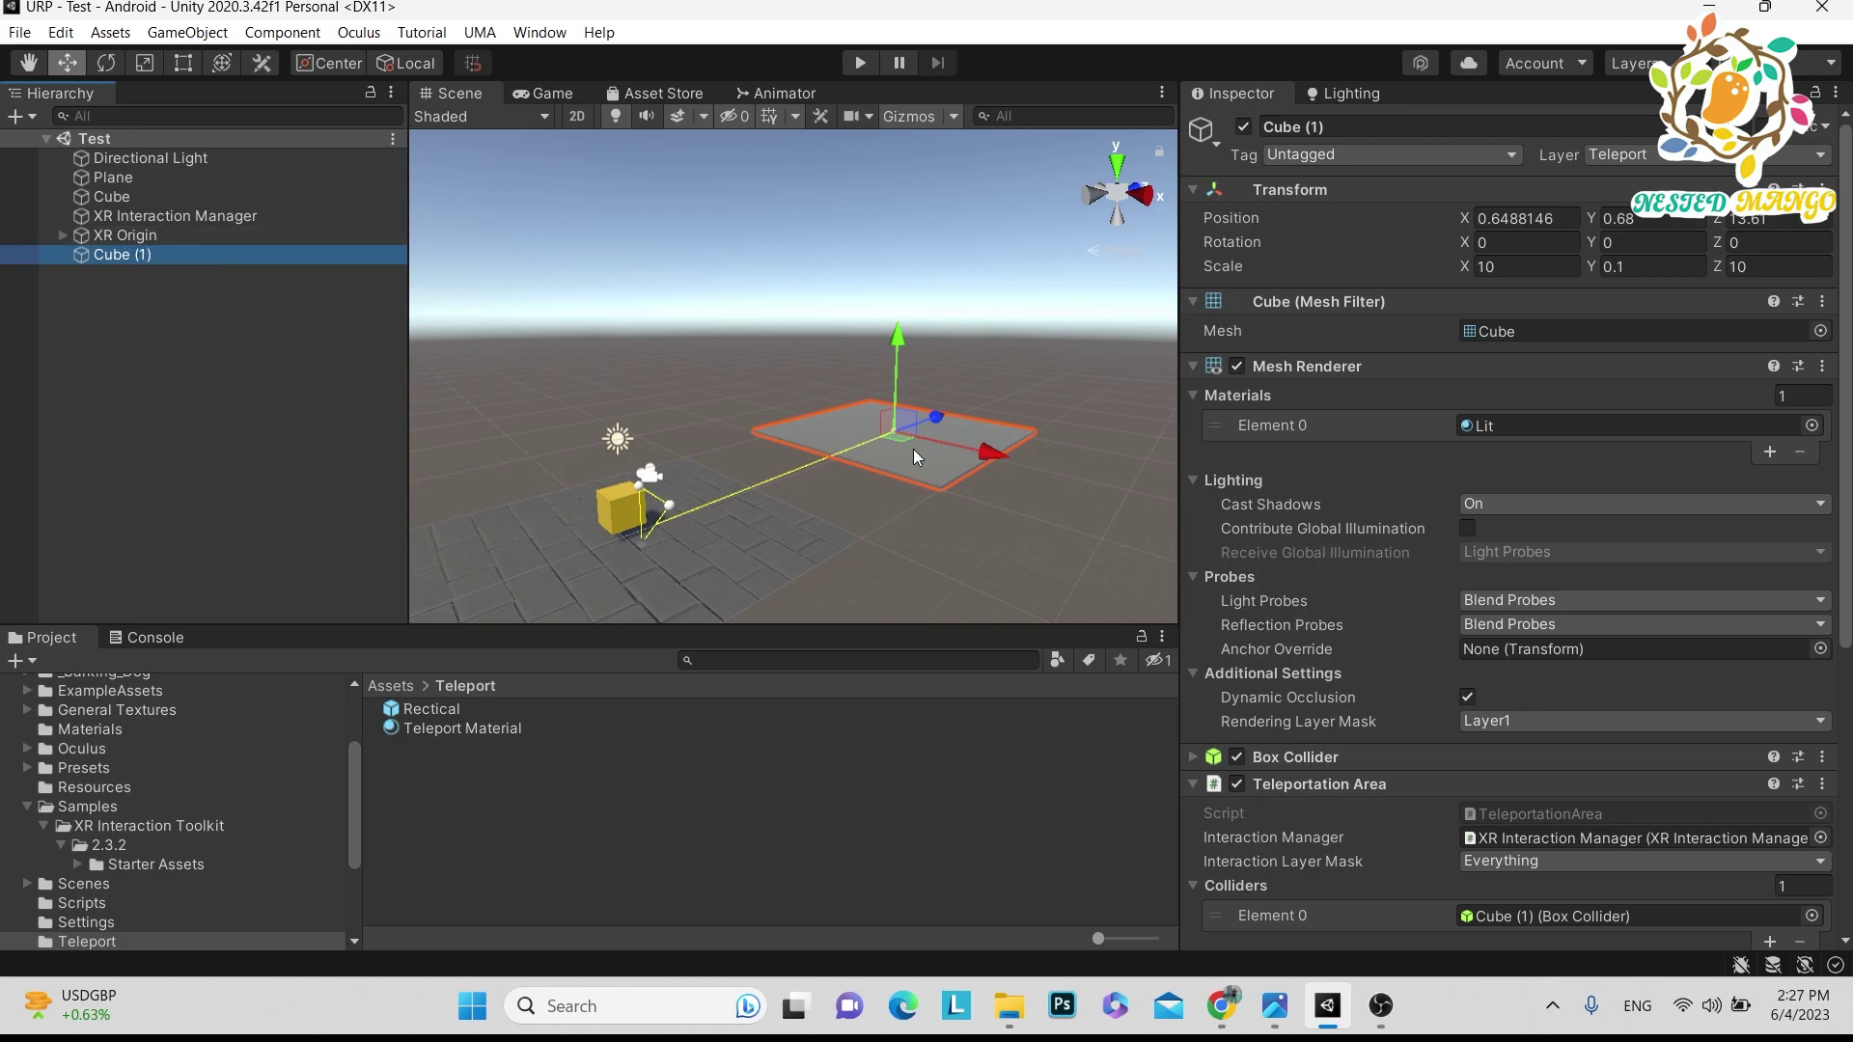
# Limit Cube (1)'s Teleportation Area Interaction Layer Mask to Teleport only, then show XR Origin
pyautogui.scroll(-3, 1352, 604)
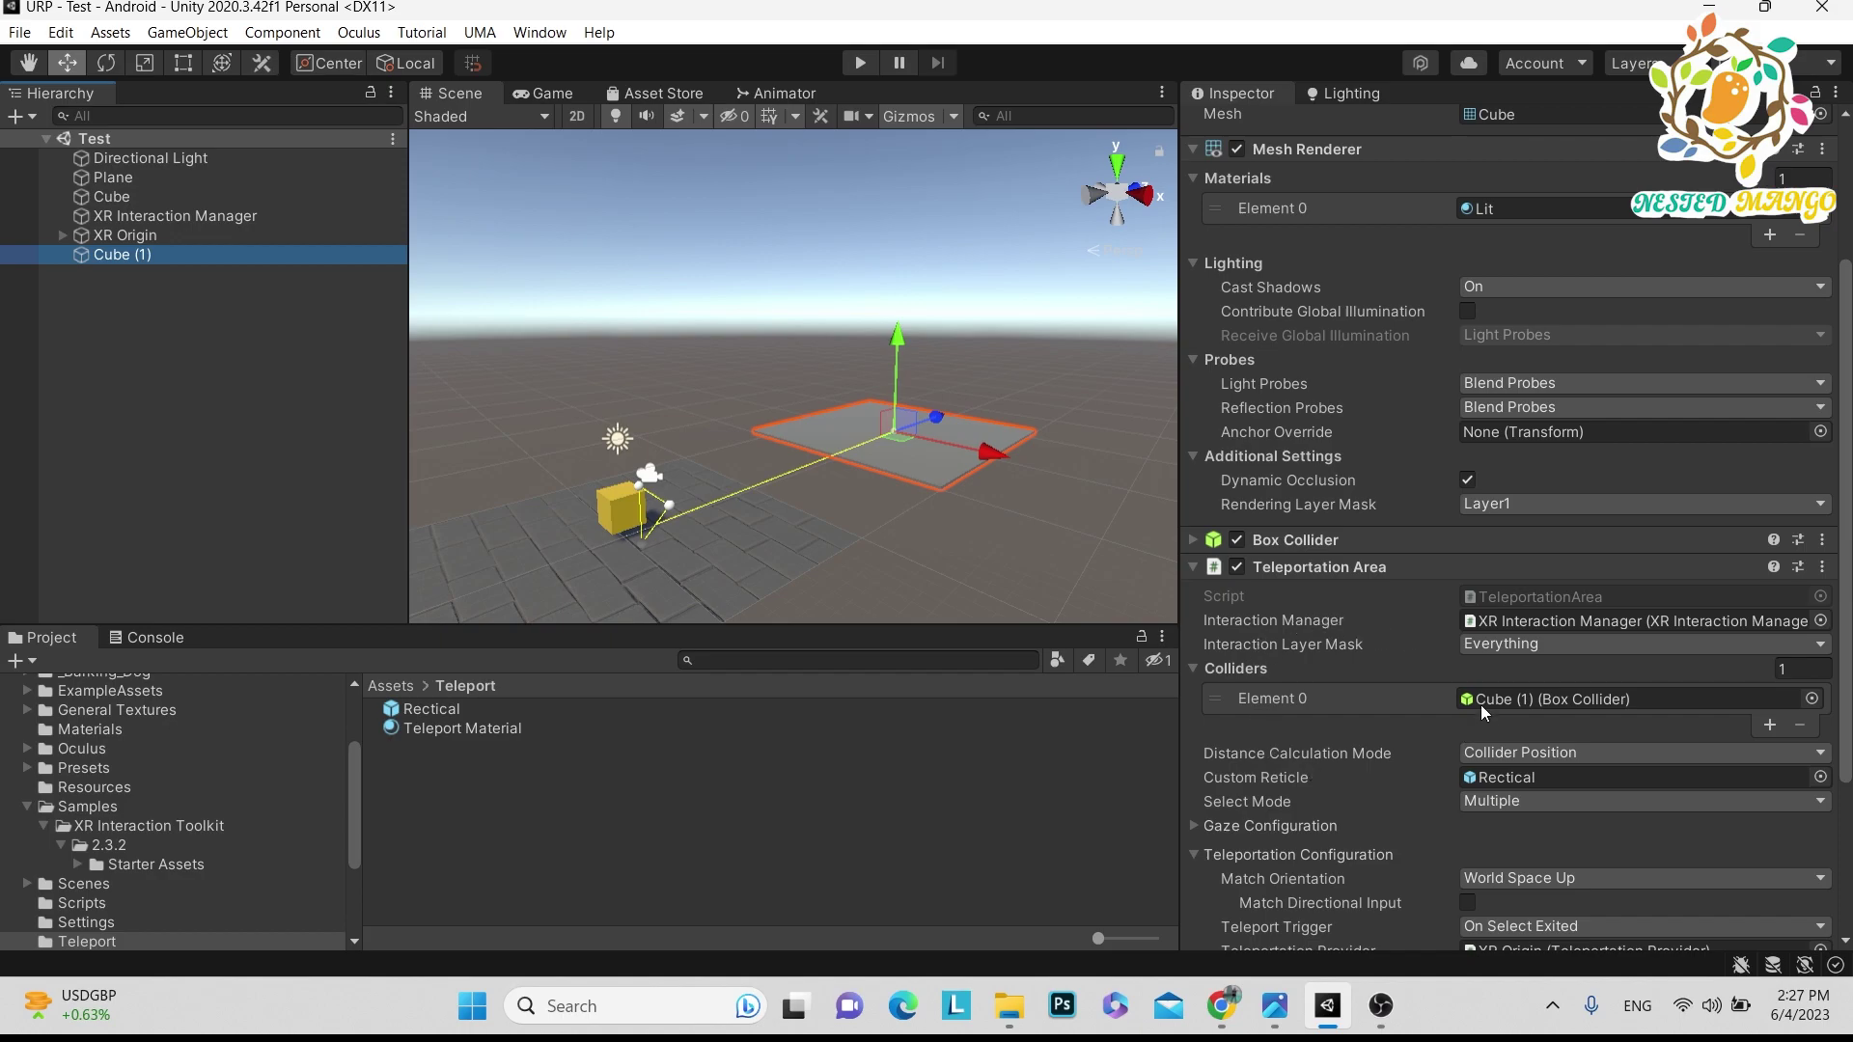
pyautogui.click(1478, 649)
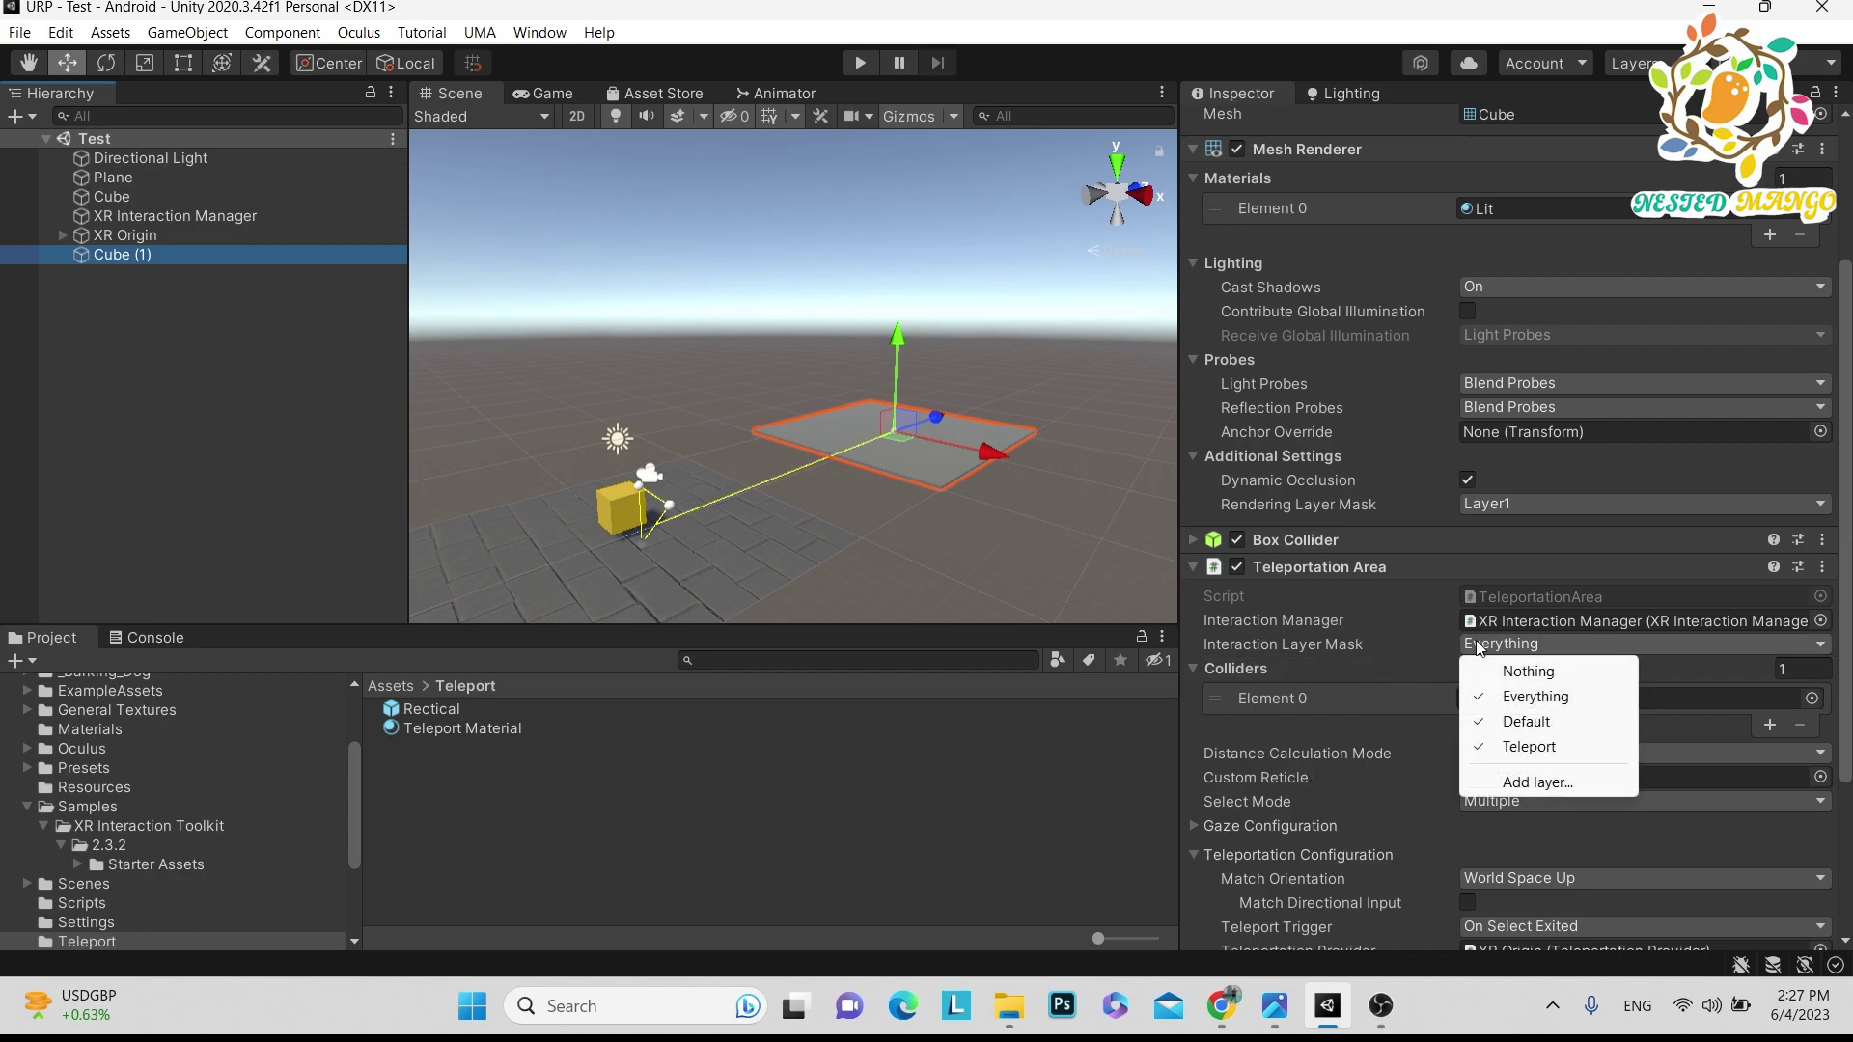
pyautogui.click(1520, 720)
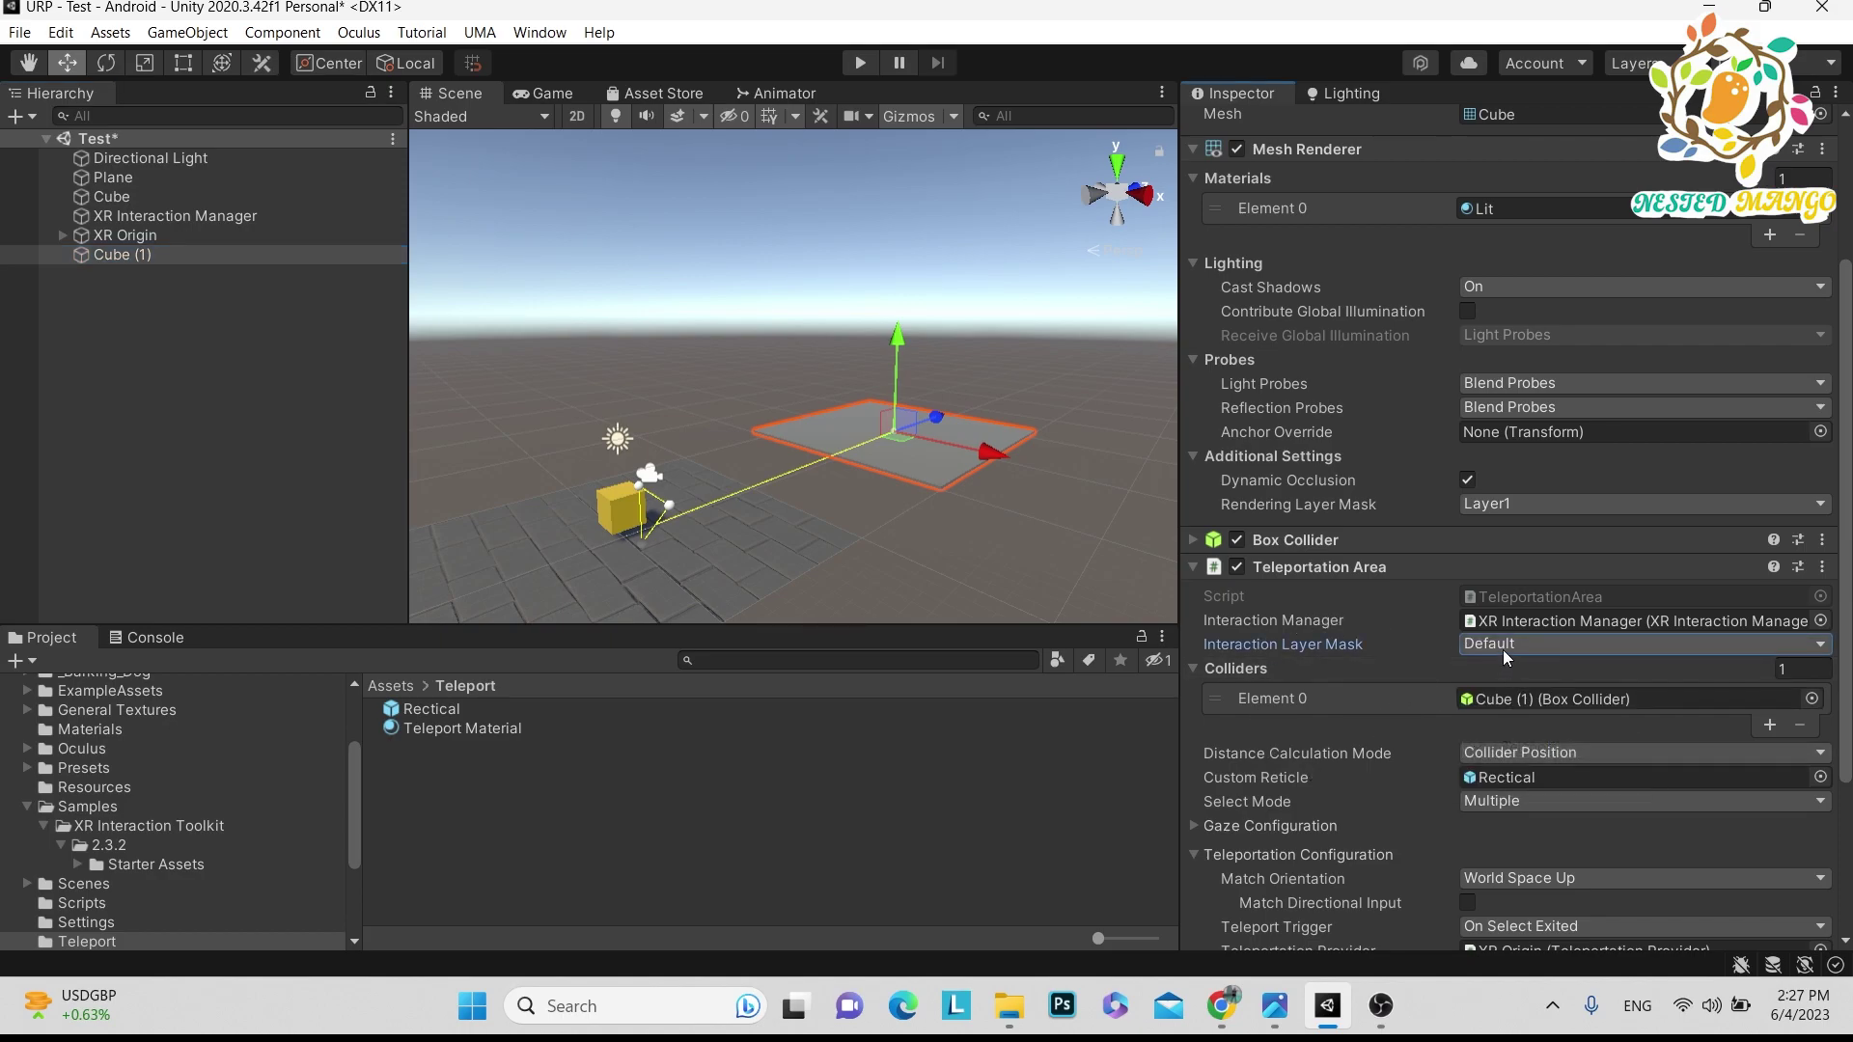
pyautogui.click(1503, 649)
pyautogui.click(1524, 745)
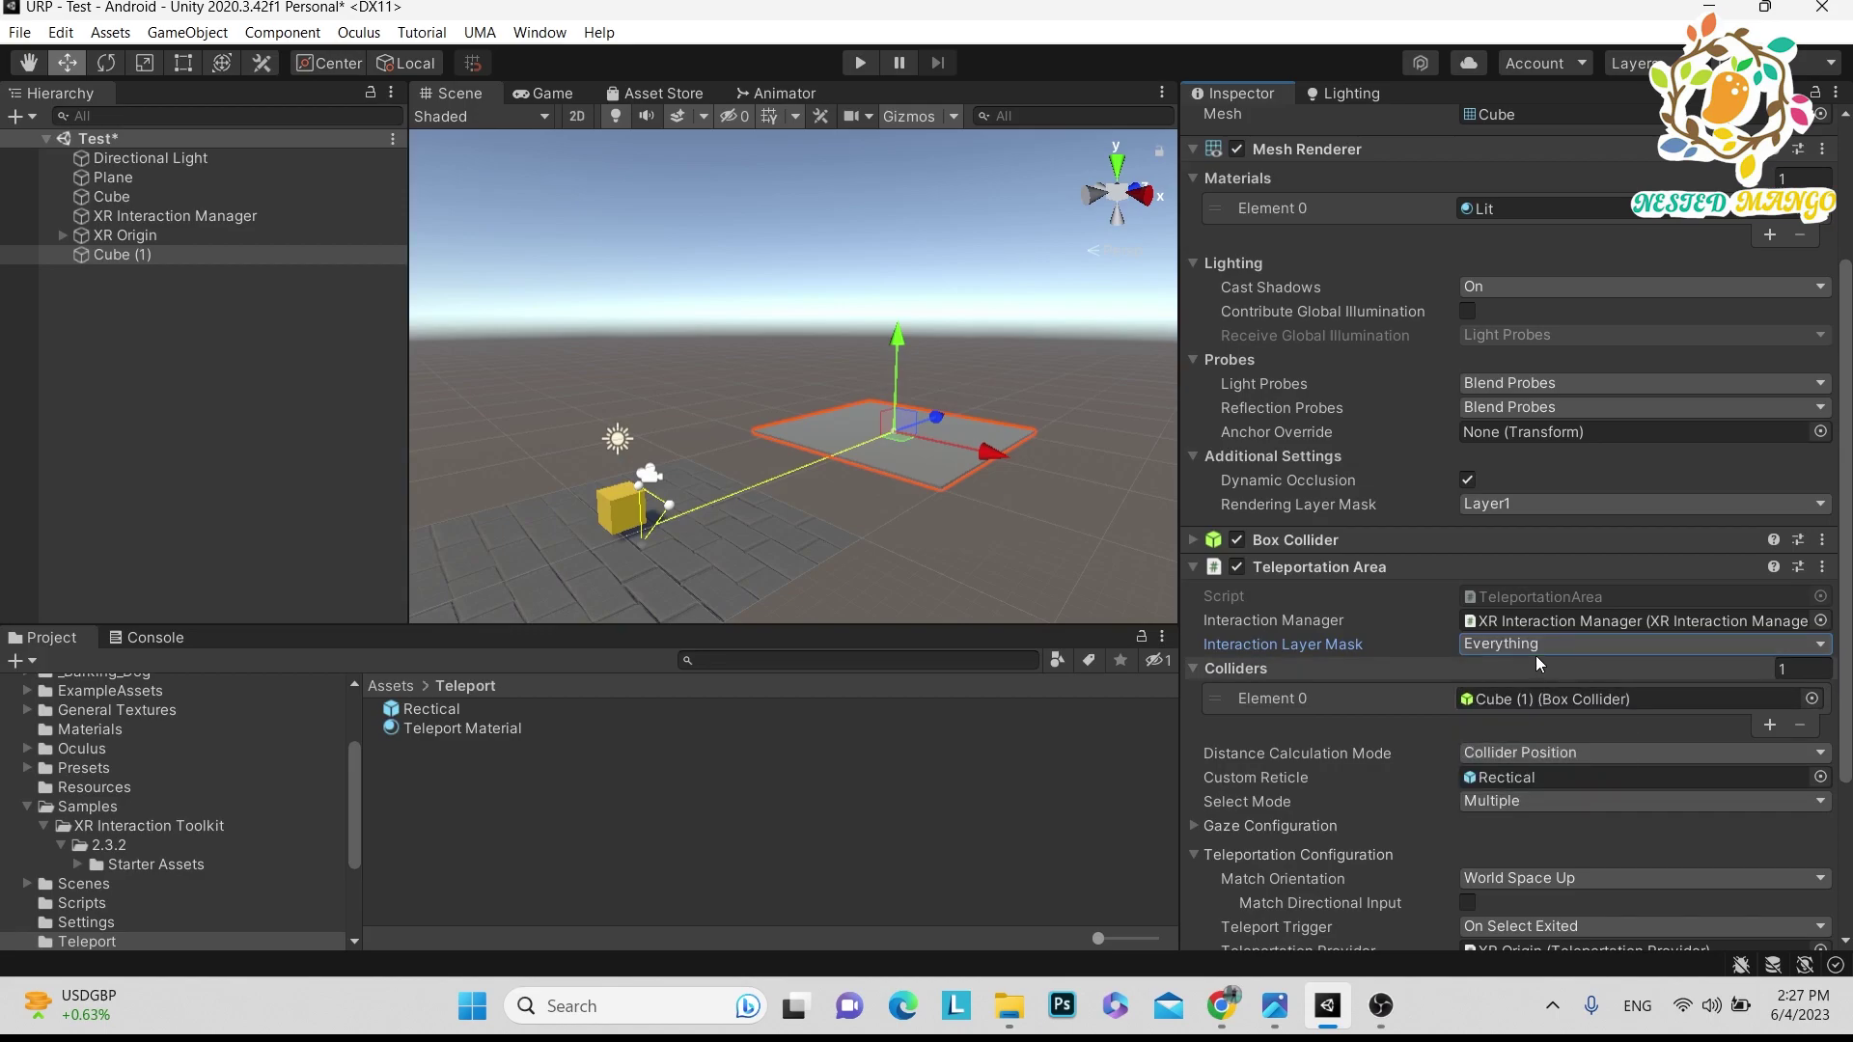
pyautogui.click(1505, 643)
pyautogui.click(1521, 722)
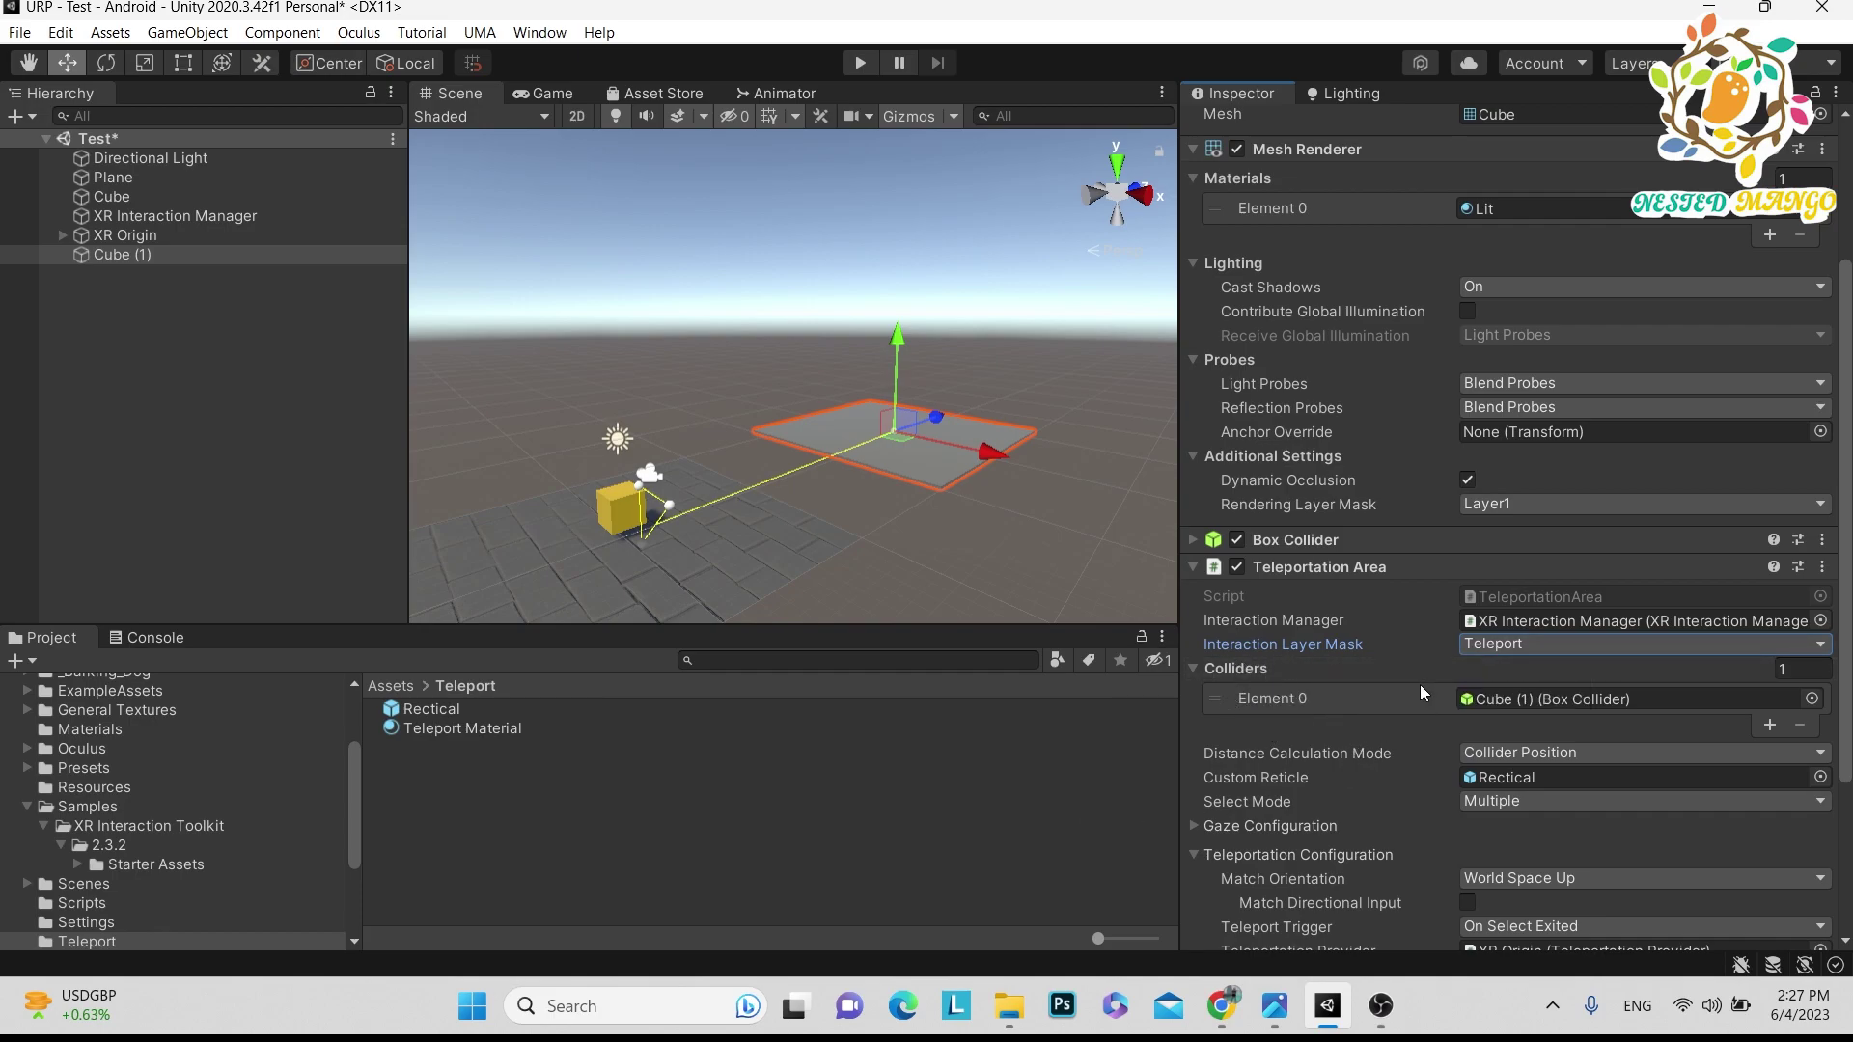
pyautogui.scroll(-3, 1421, 686)
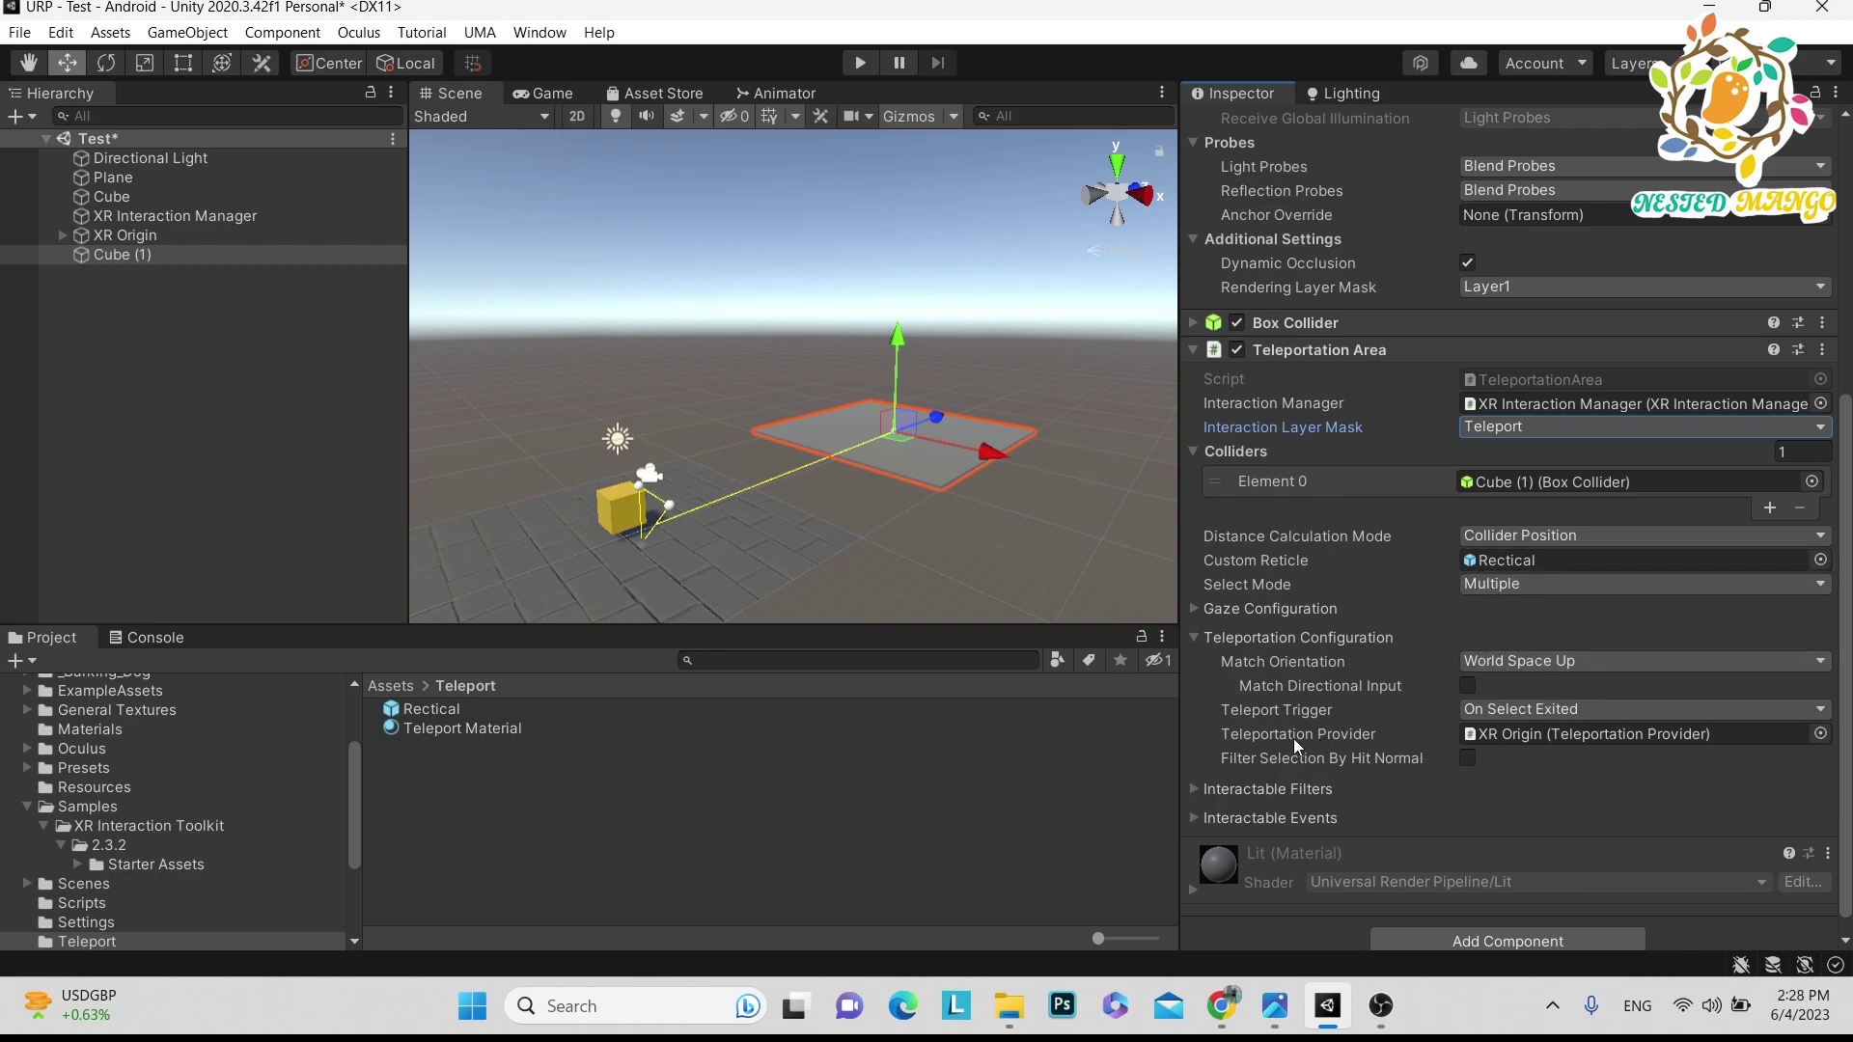
pyautogui.doubleClick(1581, 734)
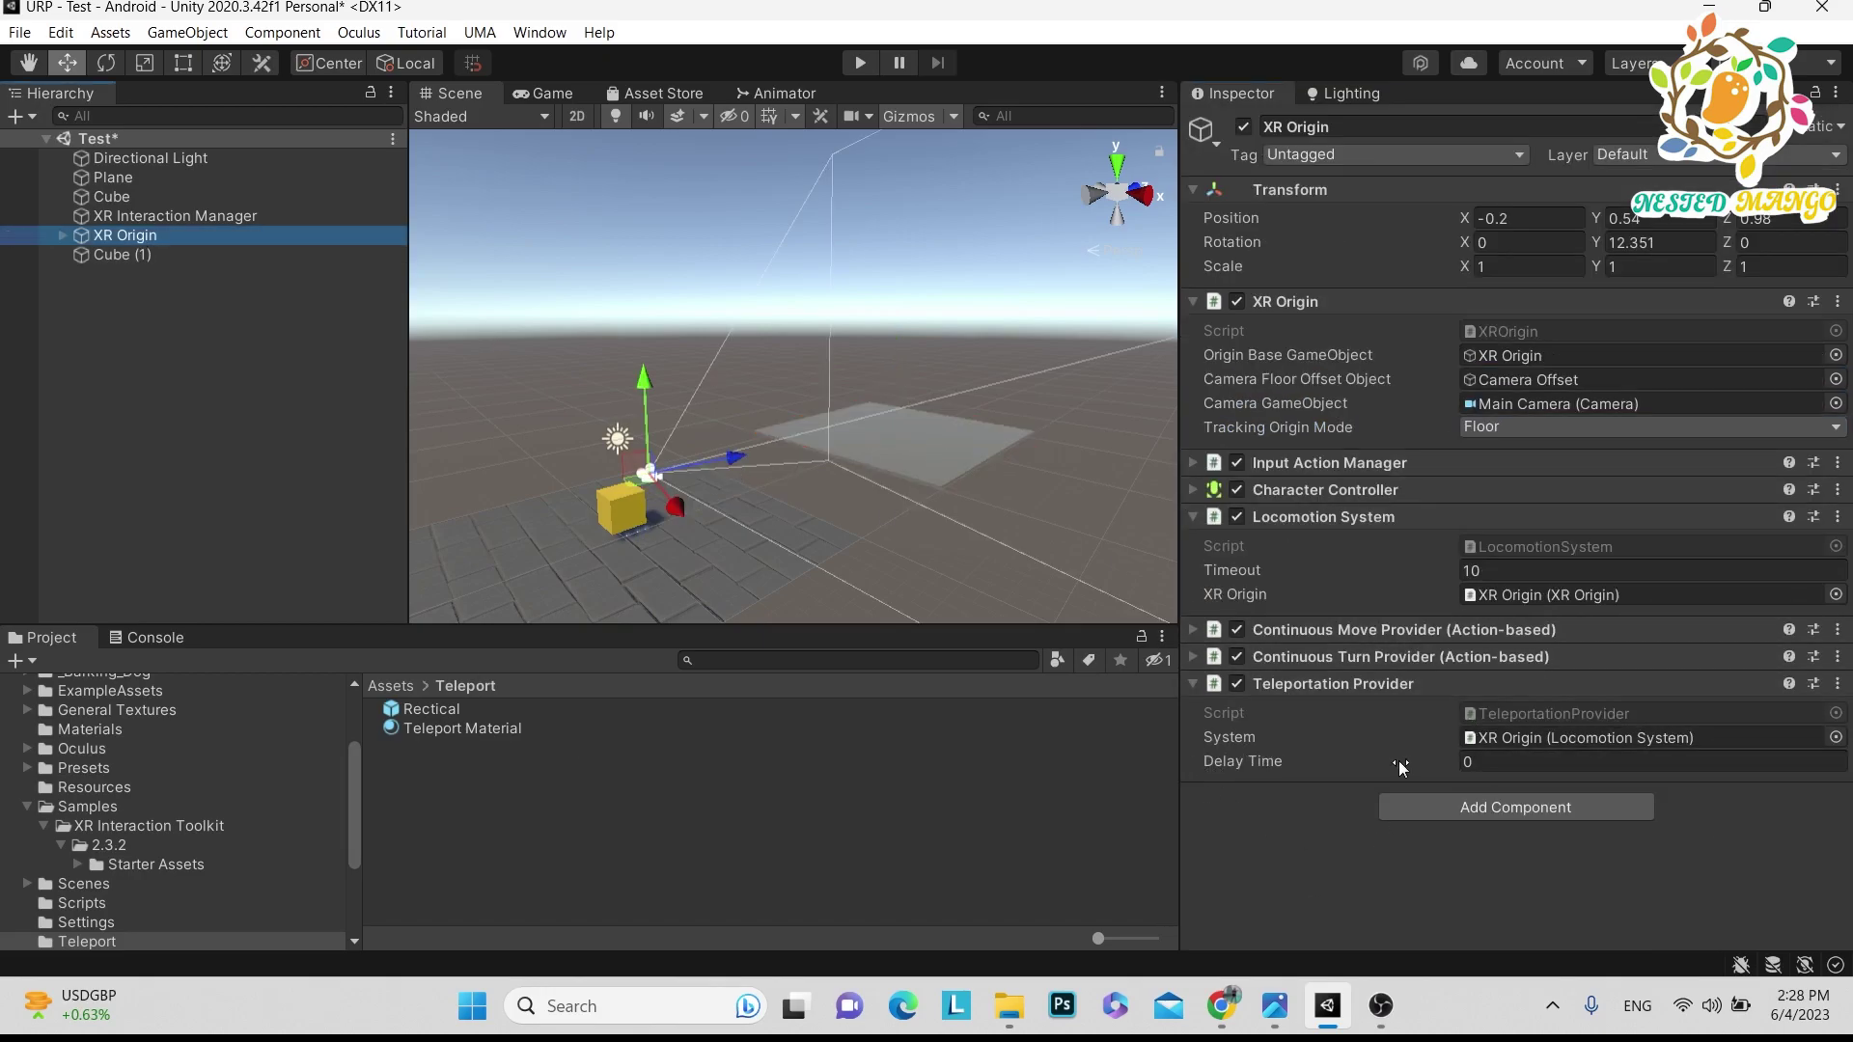
# Save the Test scene and recheck XR Origin's components
pyautogui.moveTo(1398, 760)
pyautogui.hotkey('ctrl', 's')
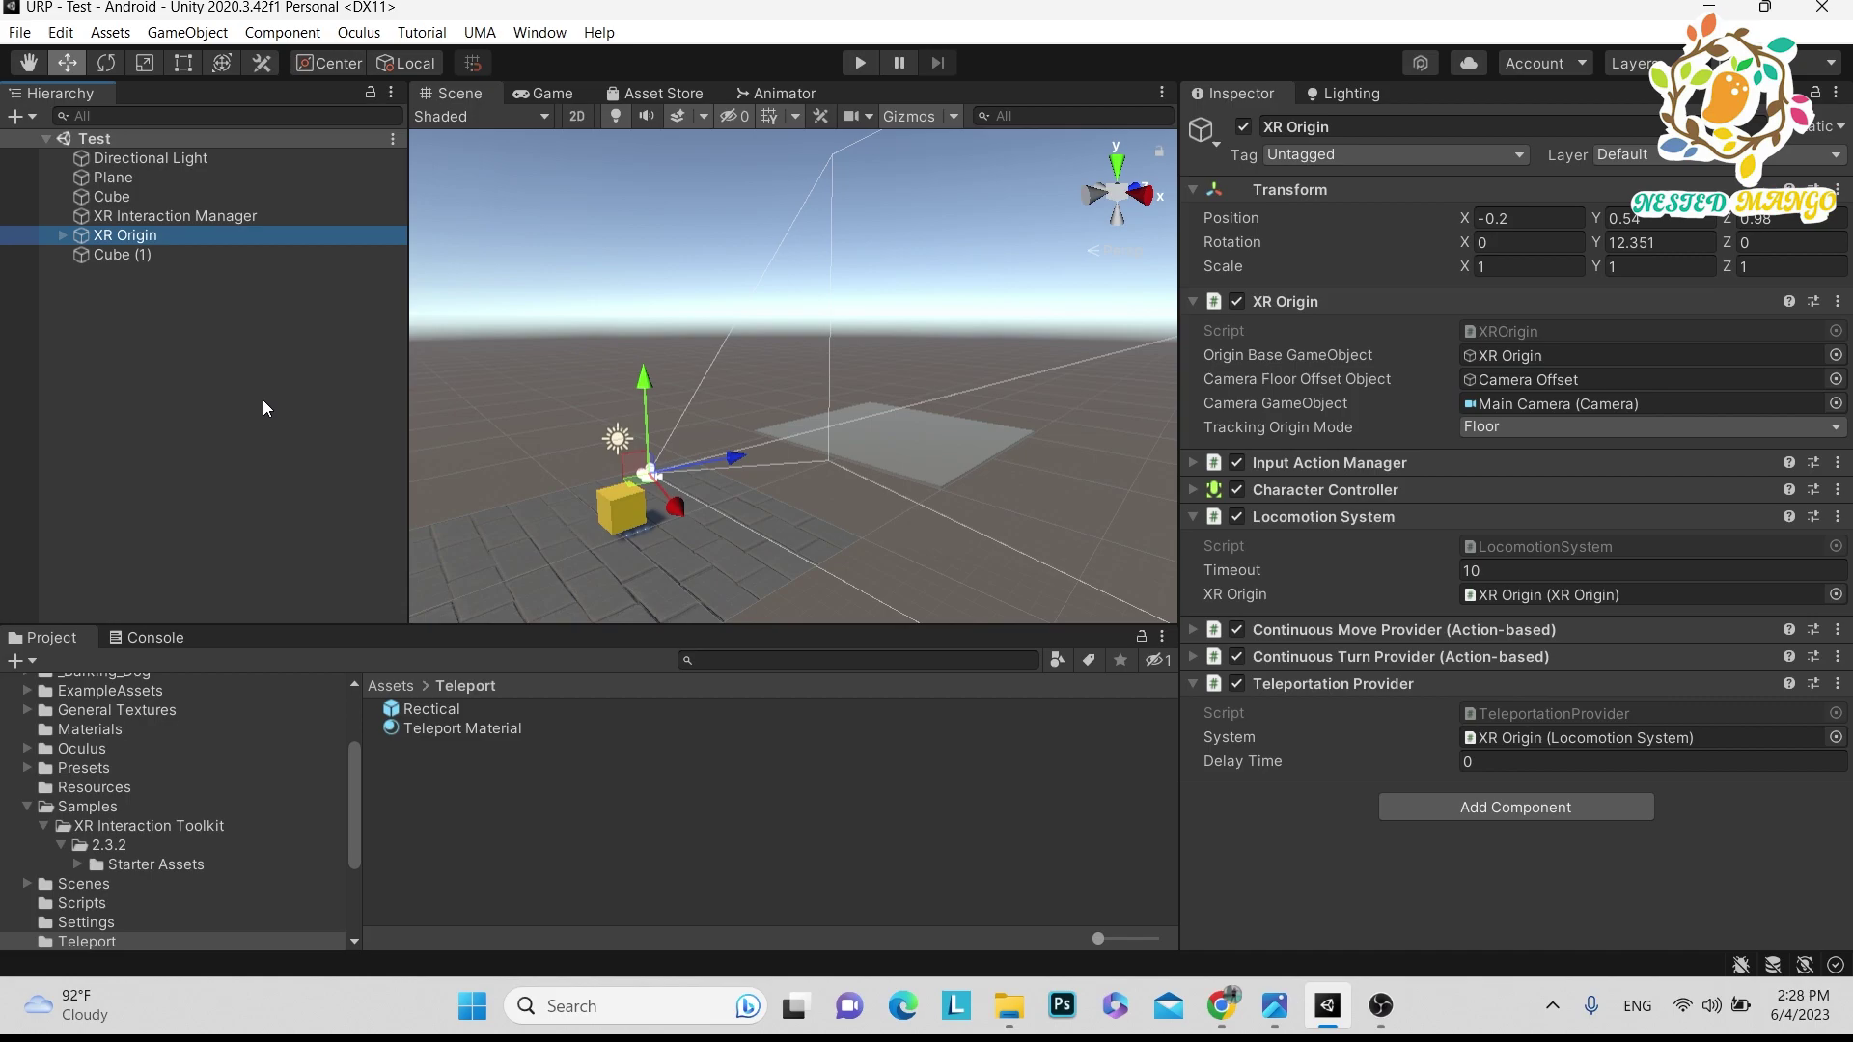
pyautogui.click(125, 288)
pyautogui.click(108, 236)
# Review Cube (1)'s Teleportation Area: On Select Exited trigger, World Space Up, Rectical reticle
pyautogui.click(135, 198)
pyautogui.click(124, 254)
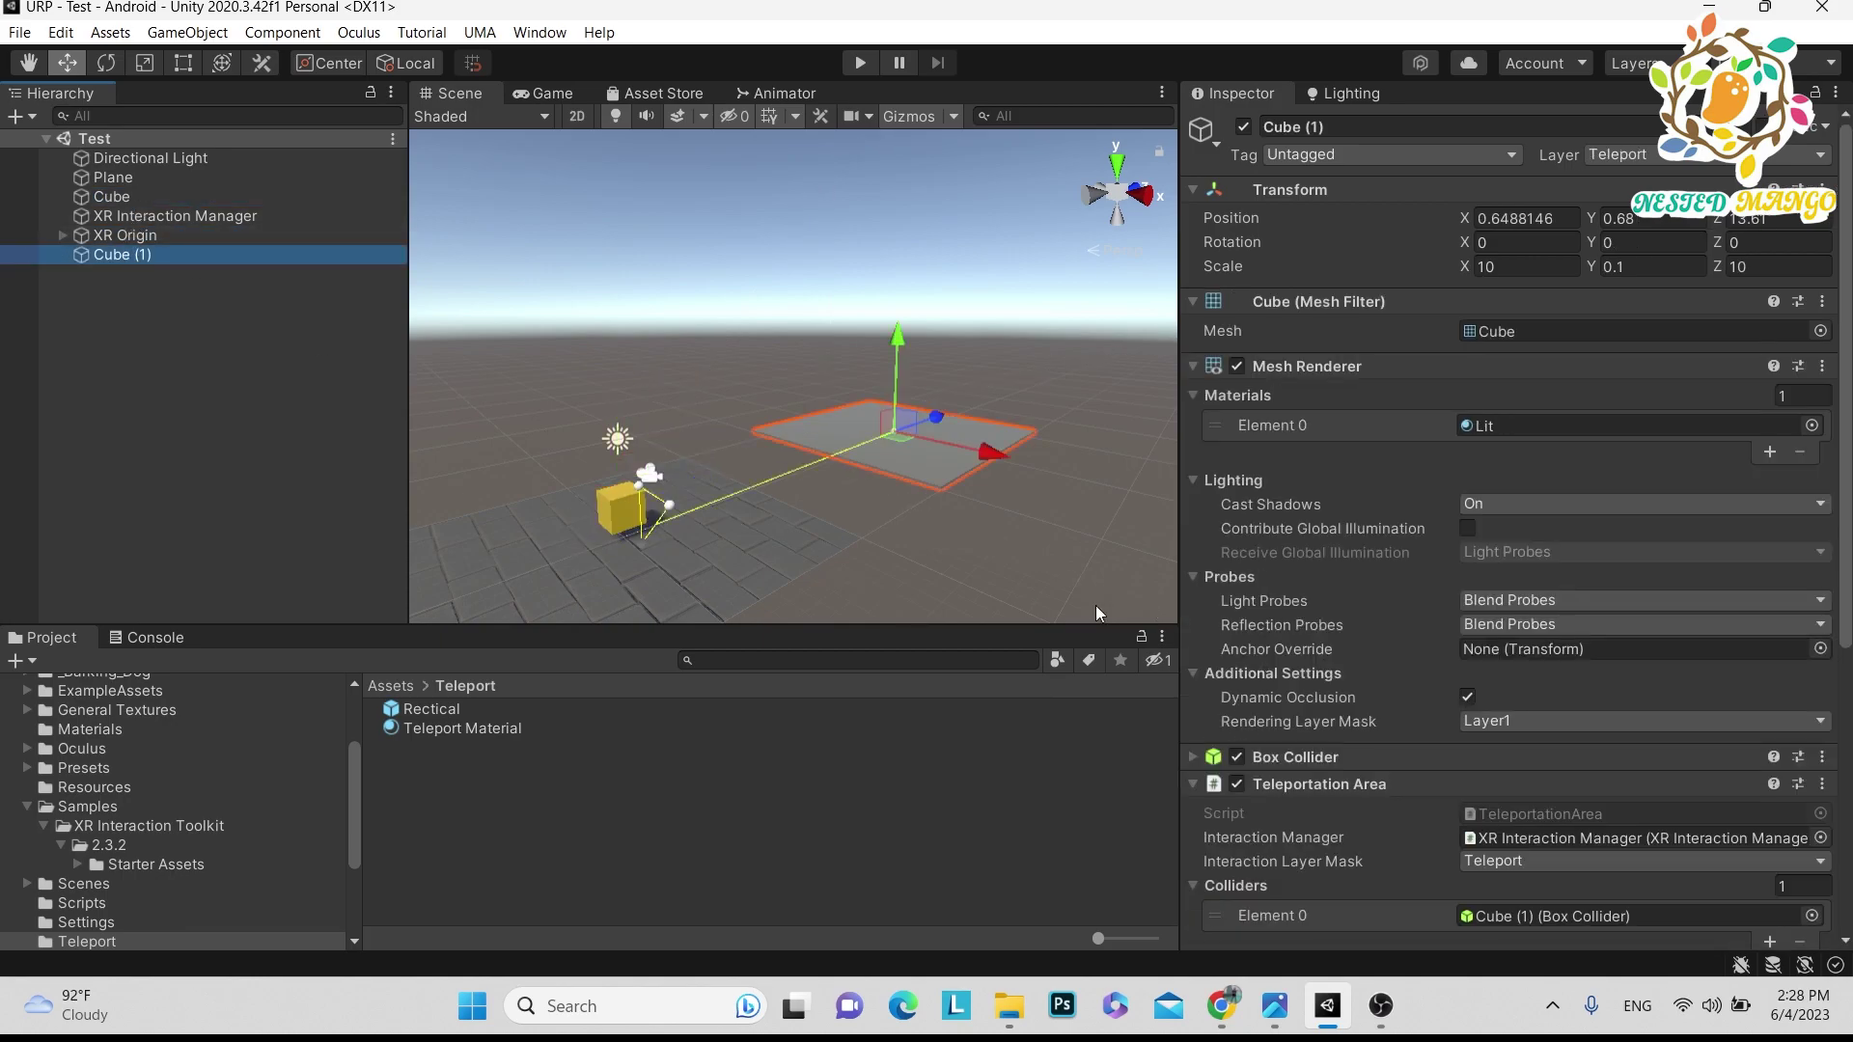
pyautogui.scroll(-5, 1516, 826)
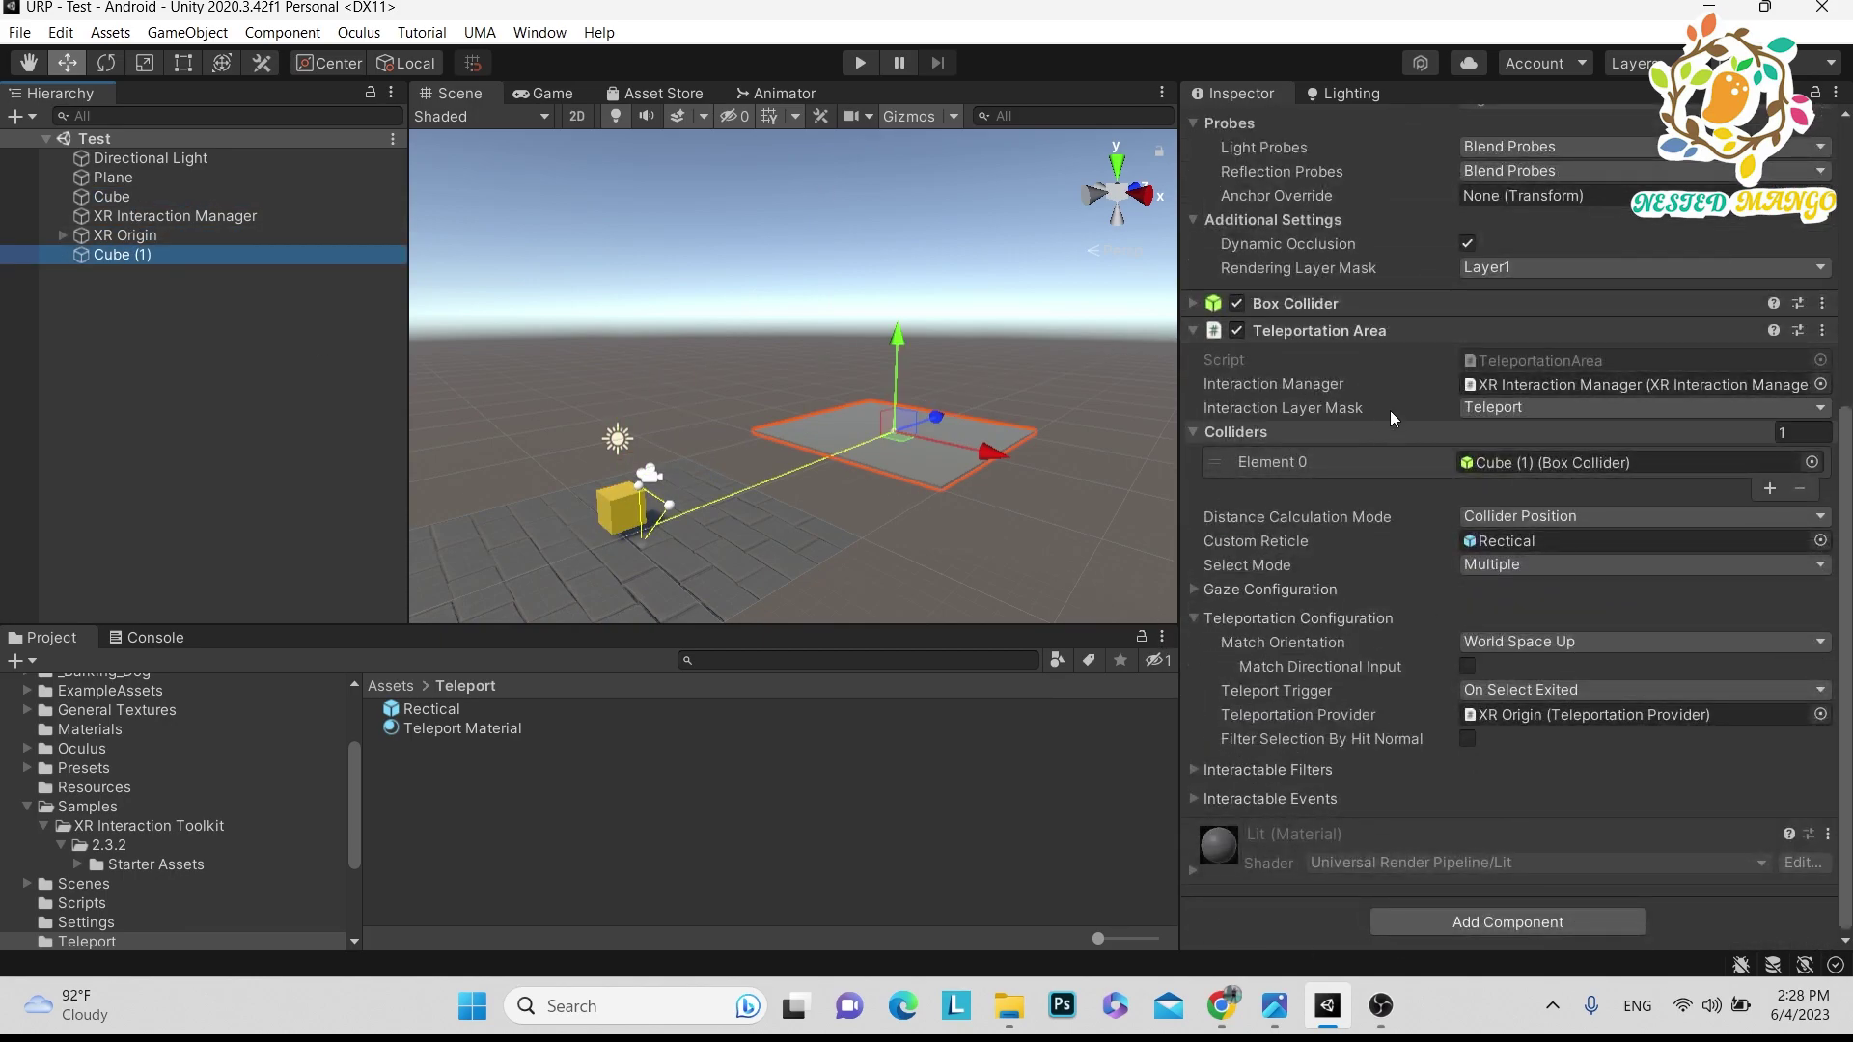